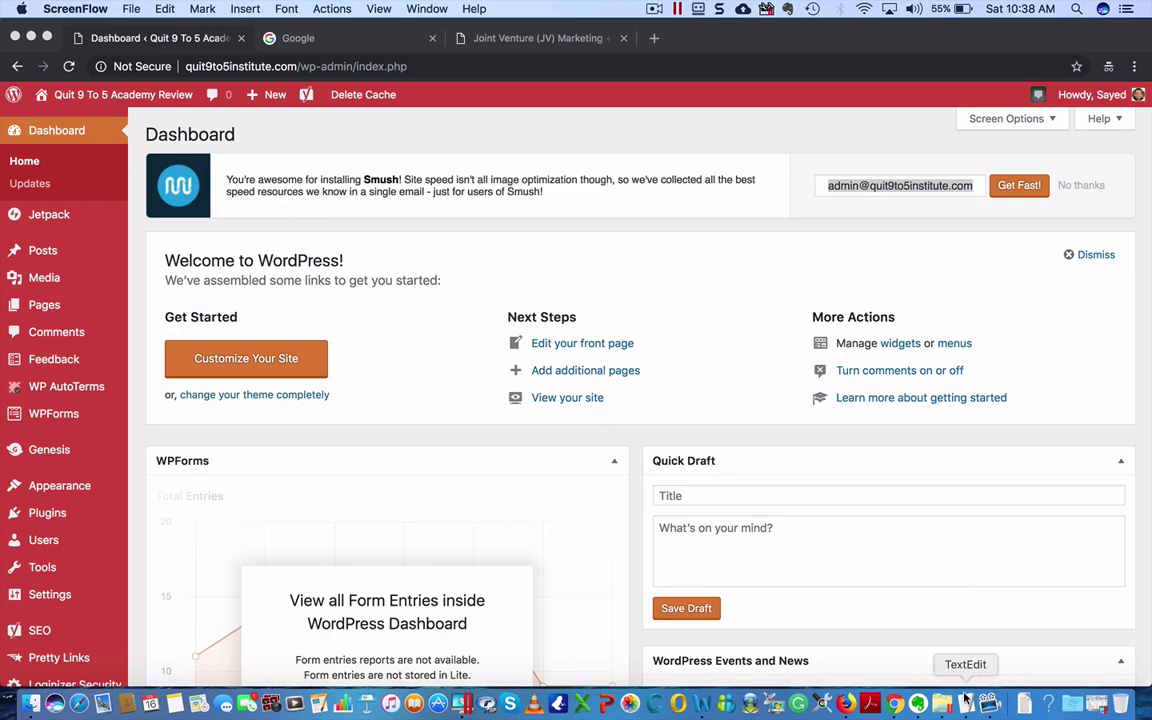
- Bring the '1_Article is needed…' TextEdit document to the front from the Dock
right_click(966, 703)
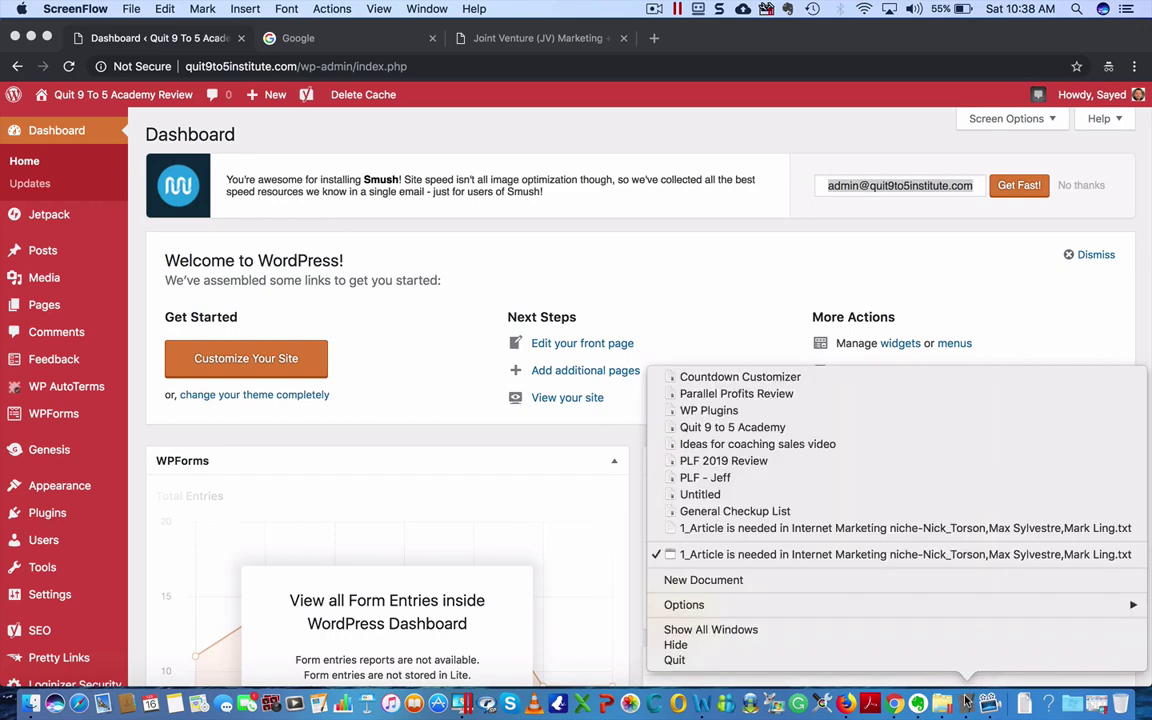
click(800, 555)
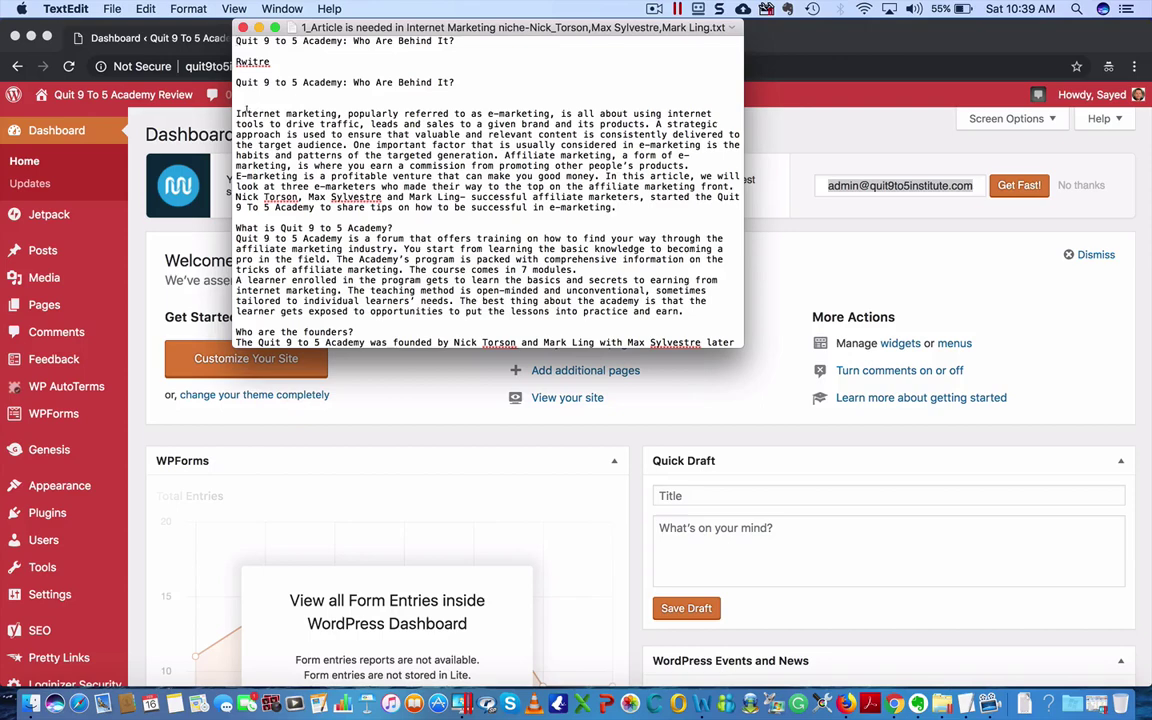
- Copy the whole article text in TextEdit, then go back to the WordPress Dashboard in Chrome
drag(236, 113, 338, 428)
key(super+c)
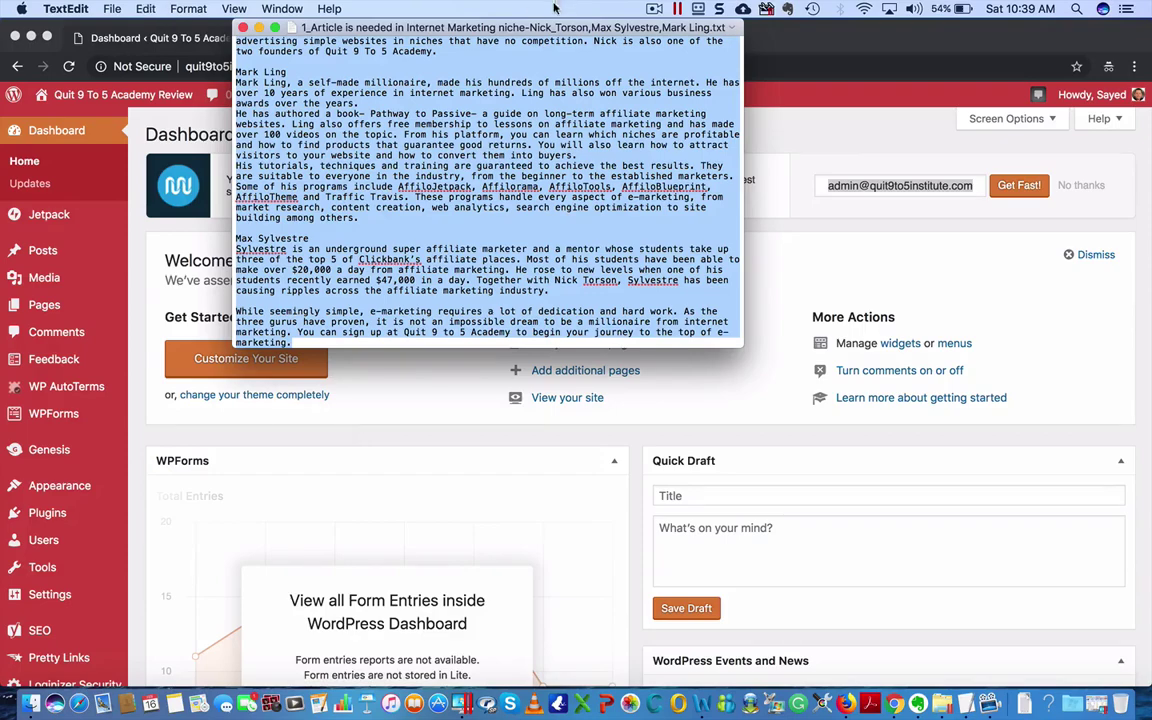
click(575, 230)
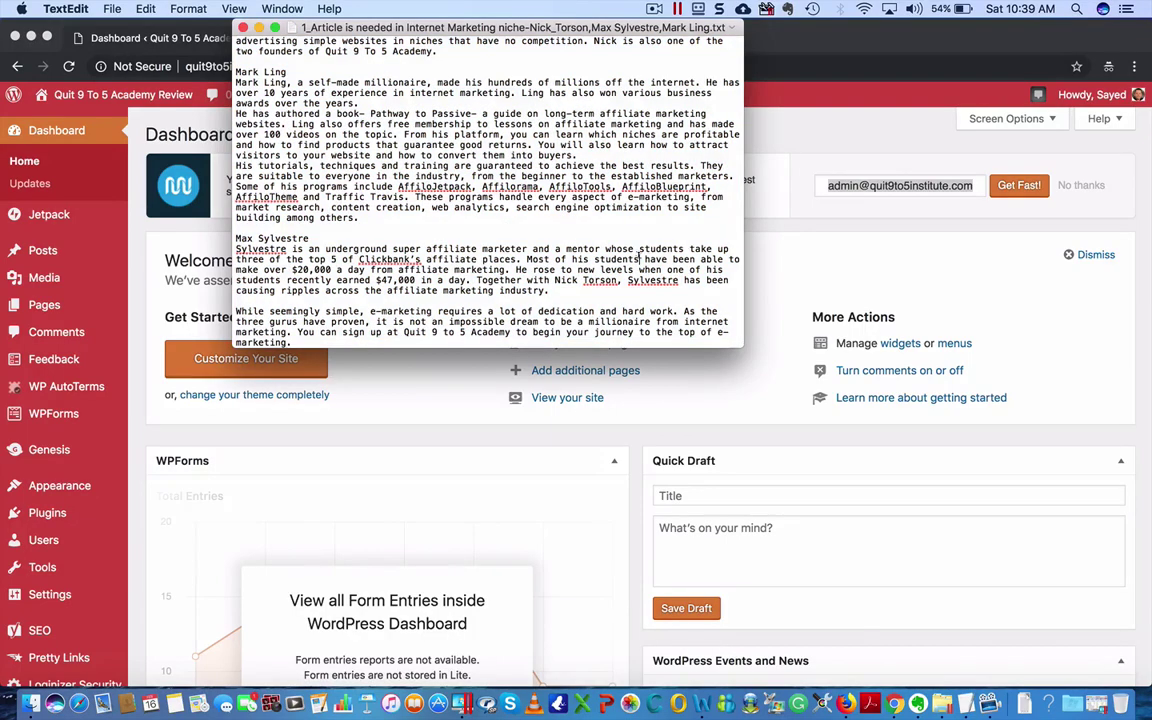
scroll(575, 230, up, 10)
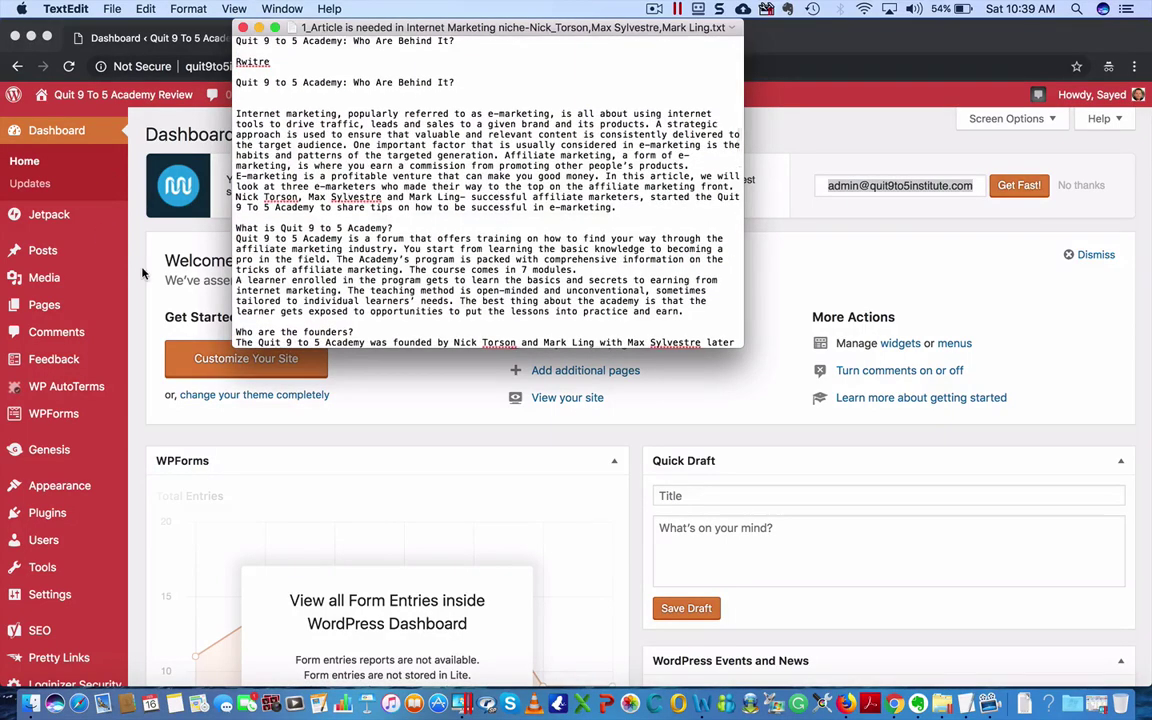
click(100, 235)
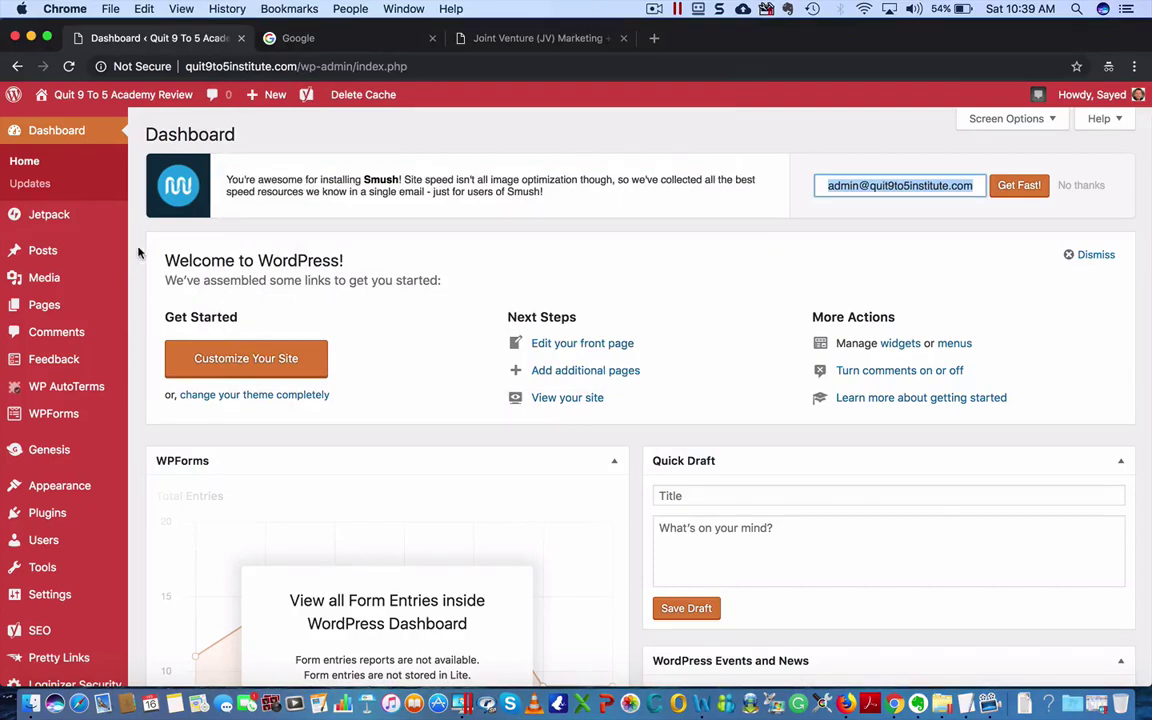
- Create a new post from Posts > Add New and paste the 694-word article into the body
mouse_move(99, 249)
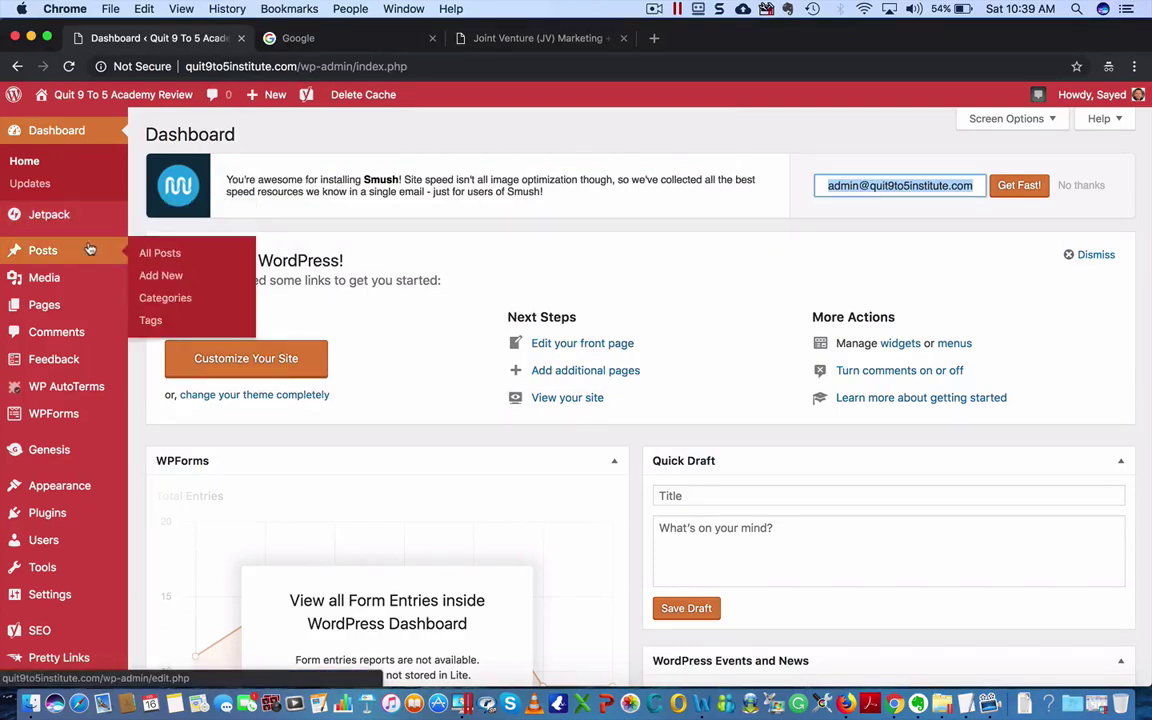
click(172, 278)
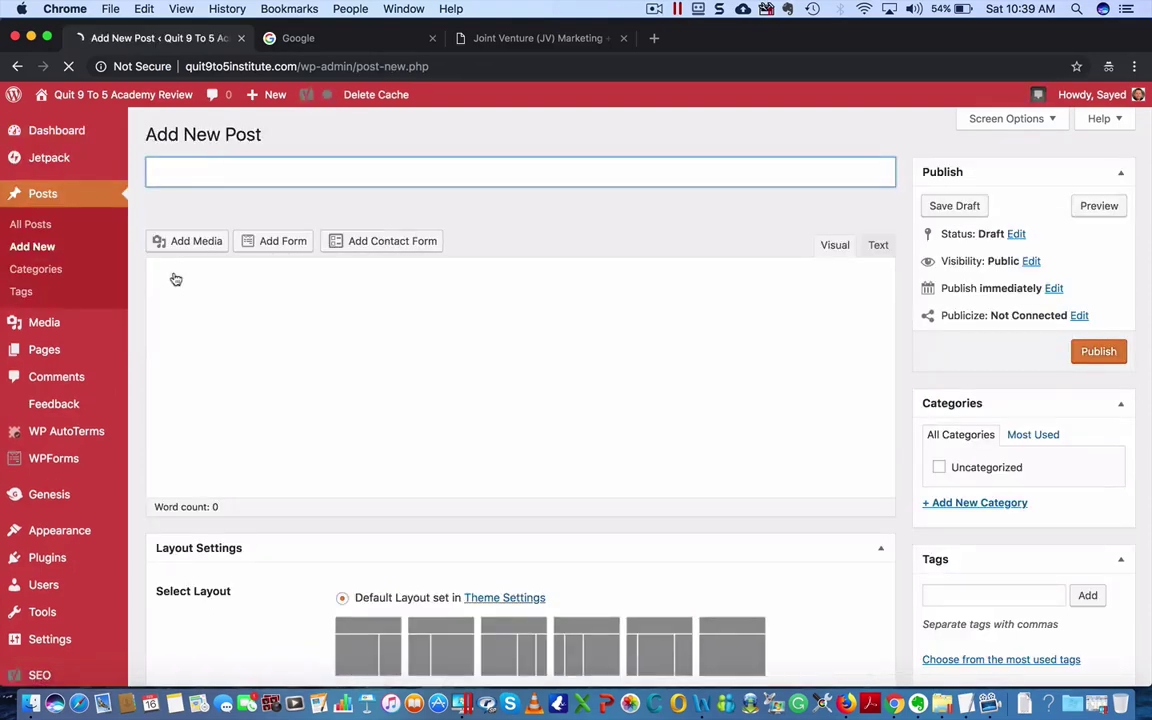
click(283, 342)
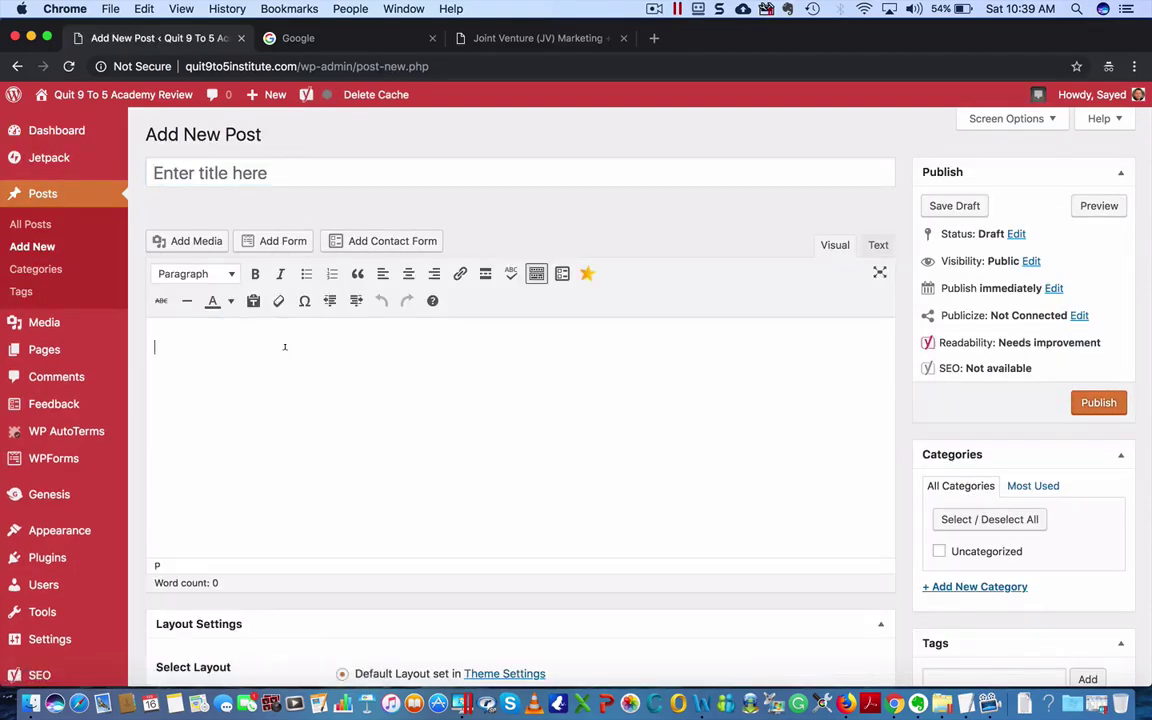
key(super+v)
scroll(378, 457, down, 10)
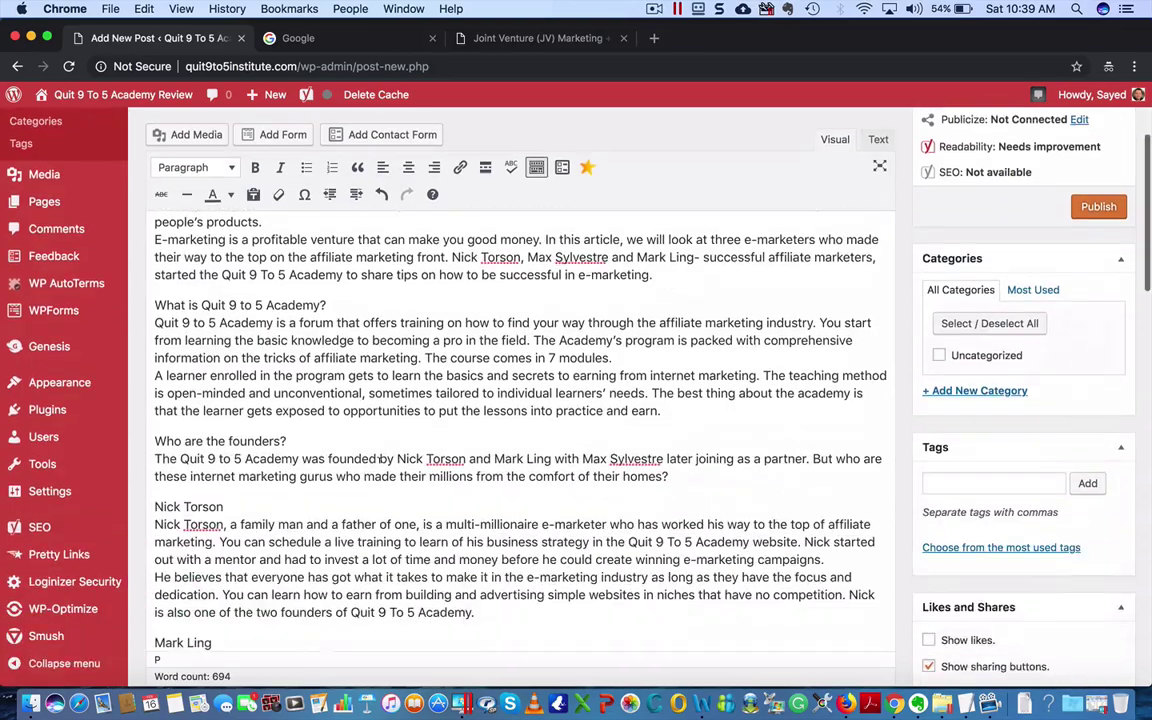
scroll(378, 457, down, 5)
scroll(370, 447, up, 15)
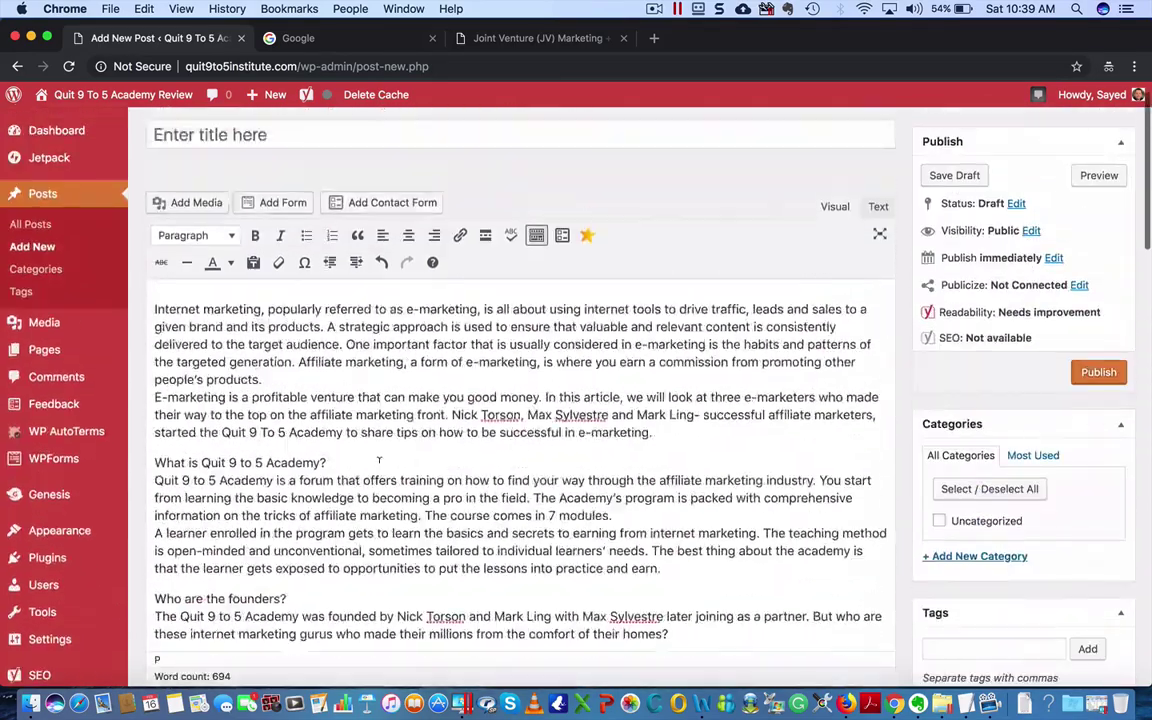
click(303, 180)
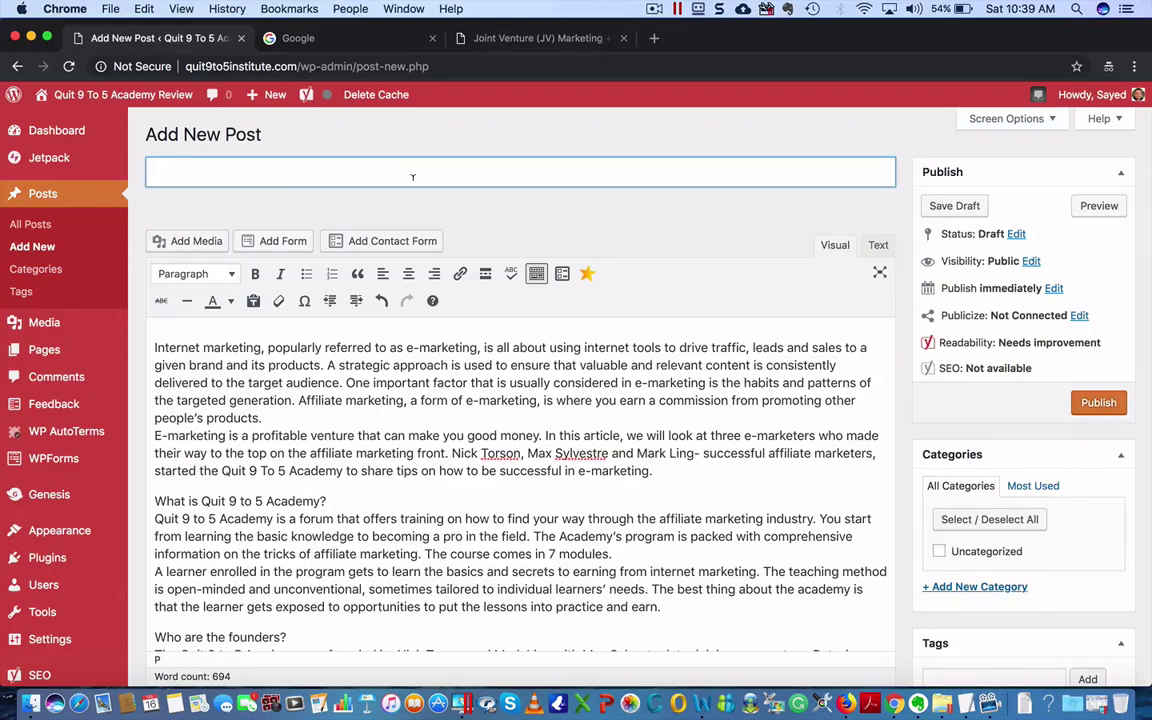
- Enter the title 'Nick Torson, Max Sylvestre and Mark Ling: Founders of Quit 9 To 5 Academy'
text(Nick Torso)
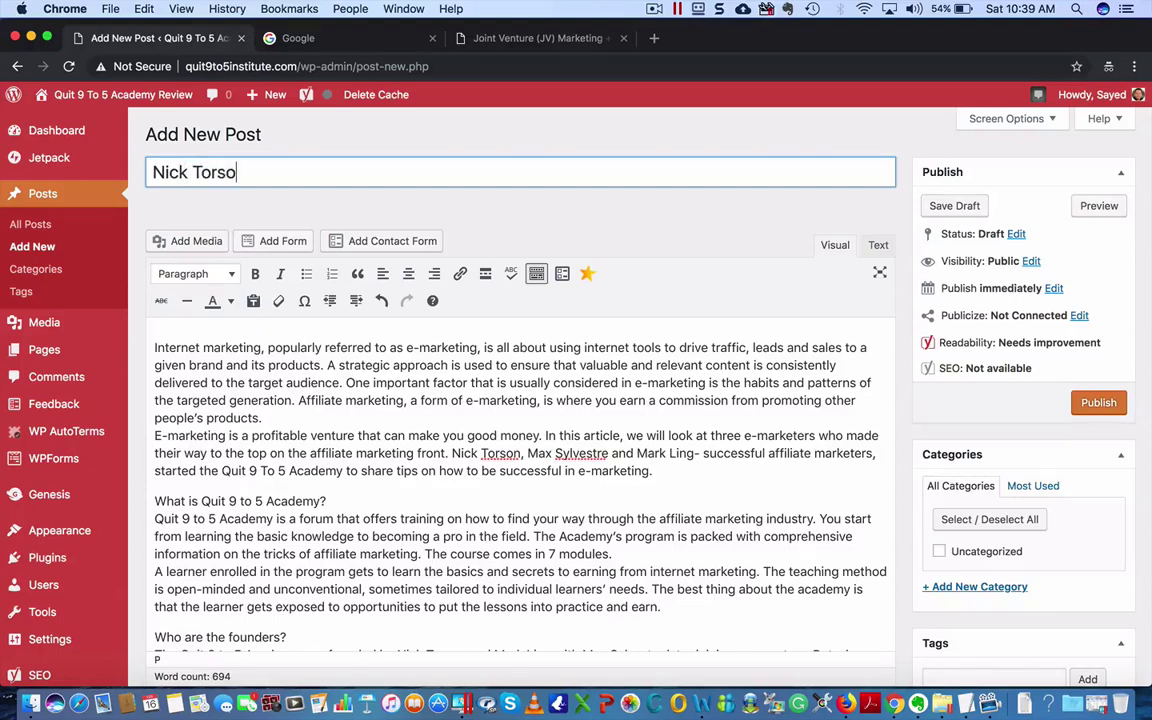
text(n , Max Sy)
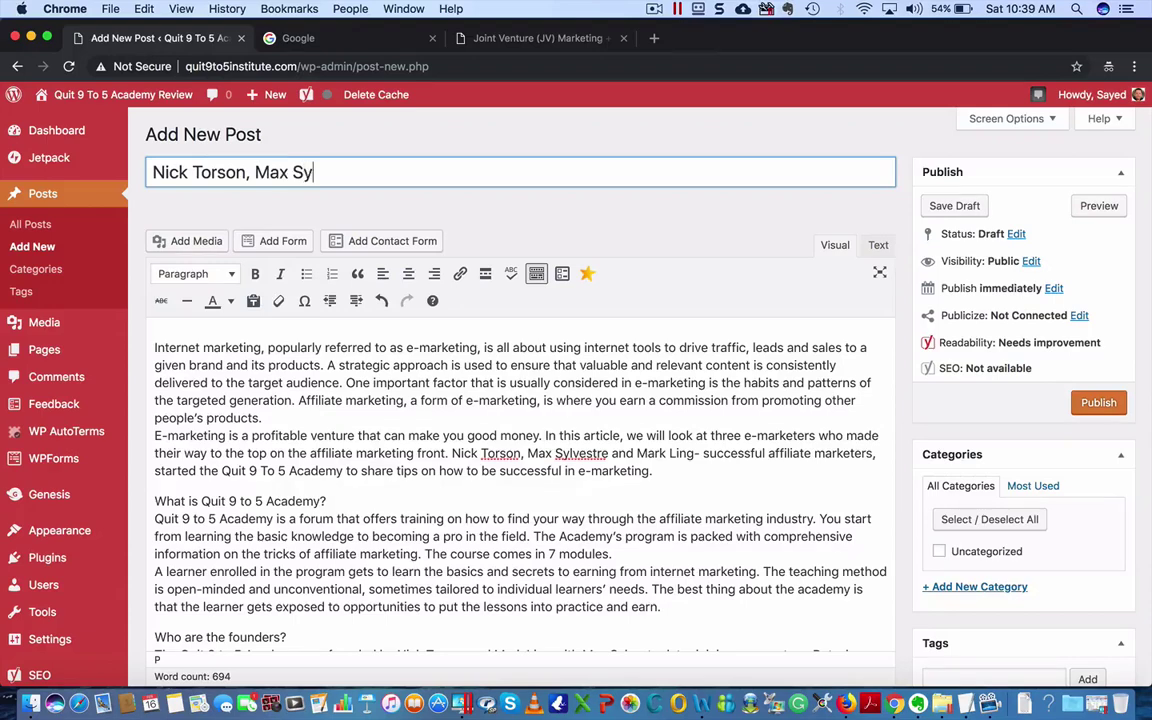
text(lvestre and Marl)
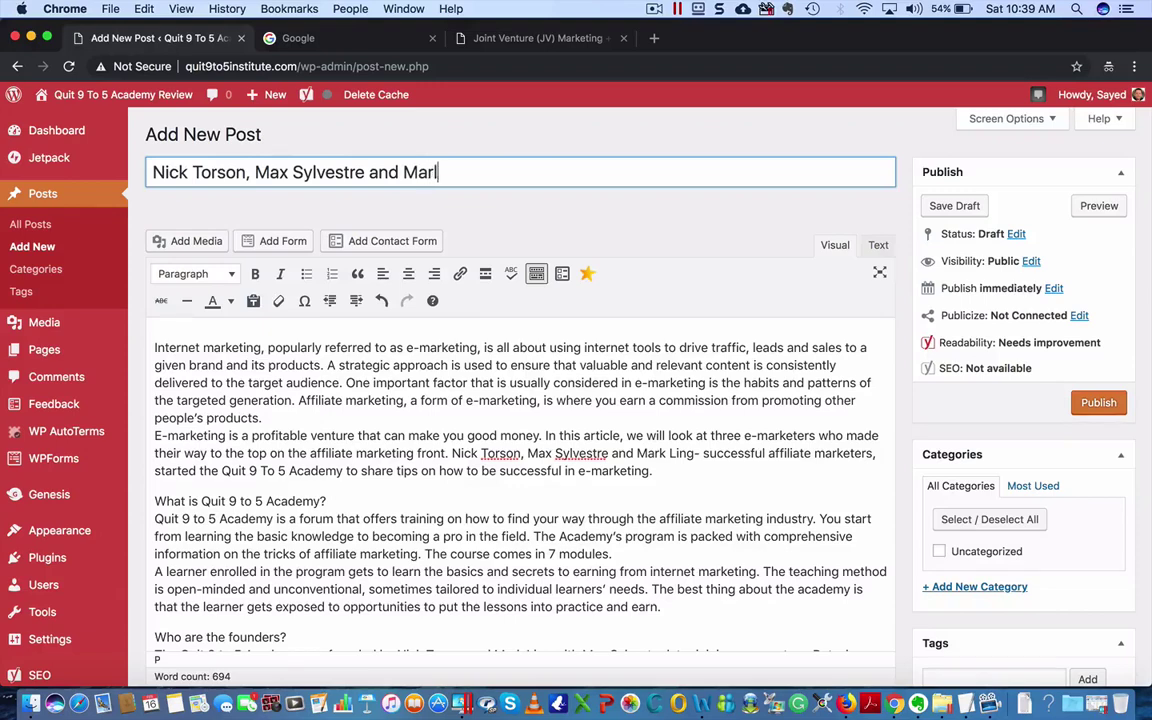
key(BackSpace)
text(k Ling)
text( : Founders of )
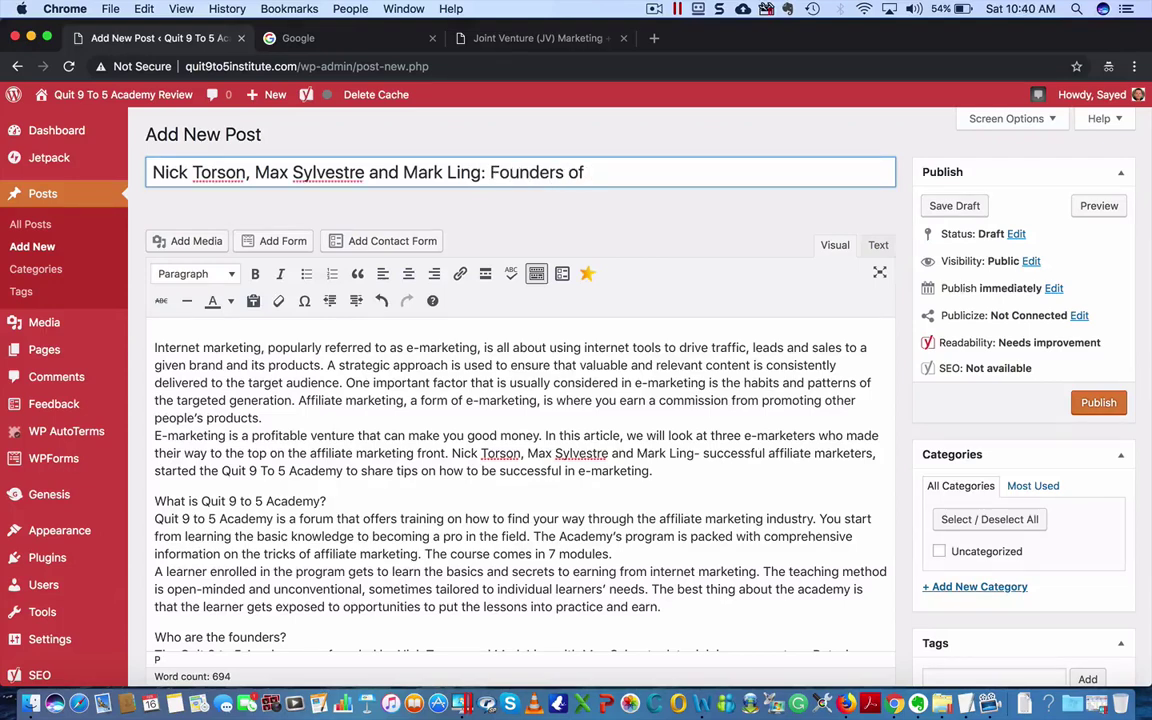
text(Quit 9 To 5 Academy)
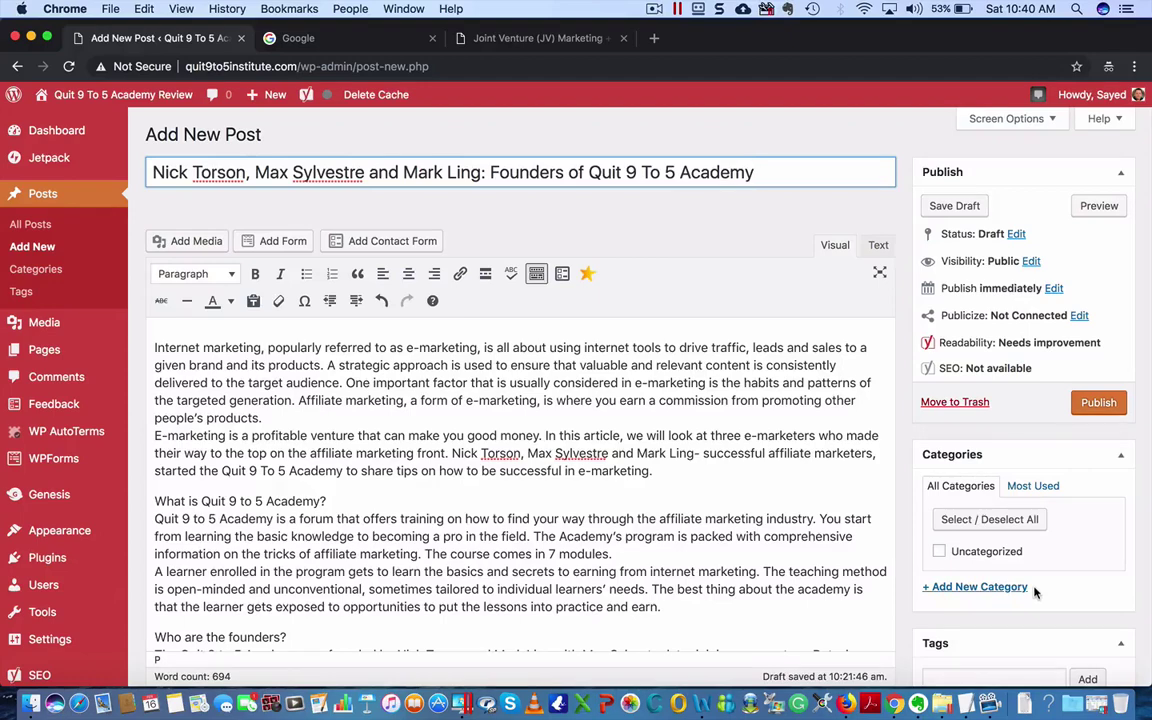
- Add a new category named 'Founders' with no parent category
click(1003, 585)
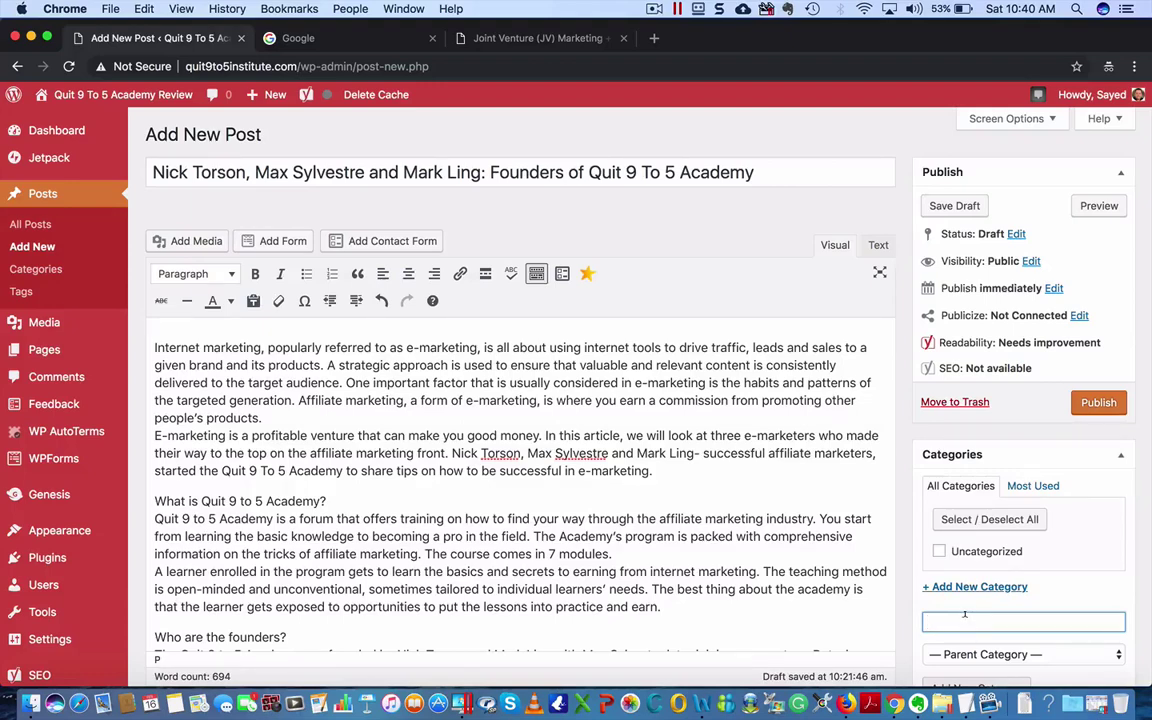
text(Founders)
scroll(1100, 608, down, 3)
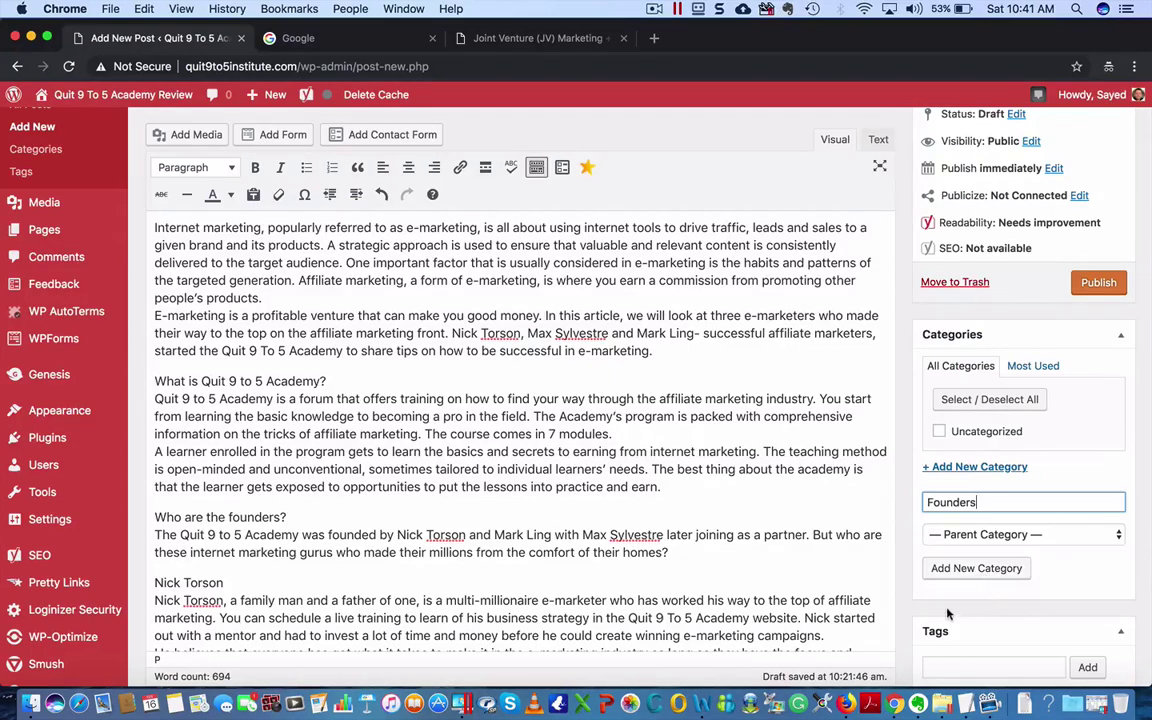
click(1008, 538)
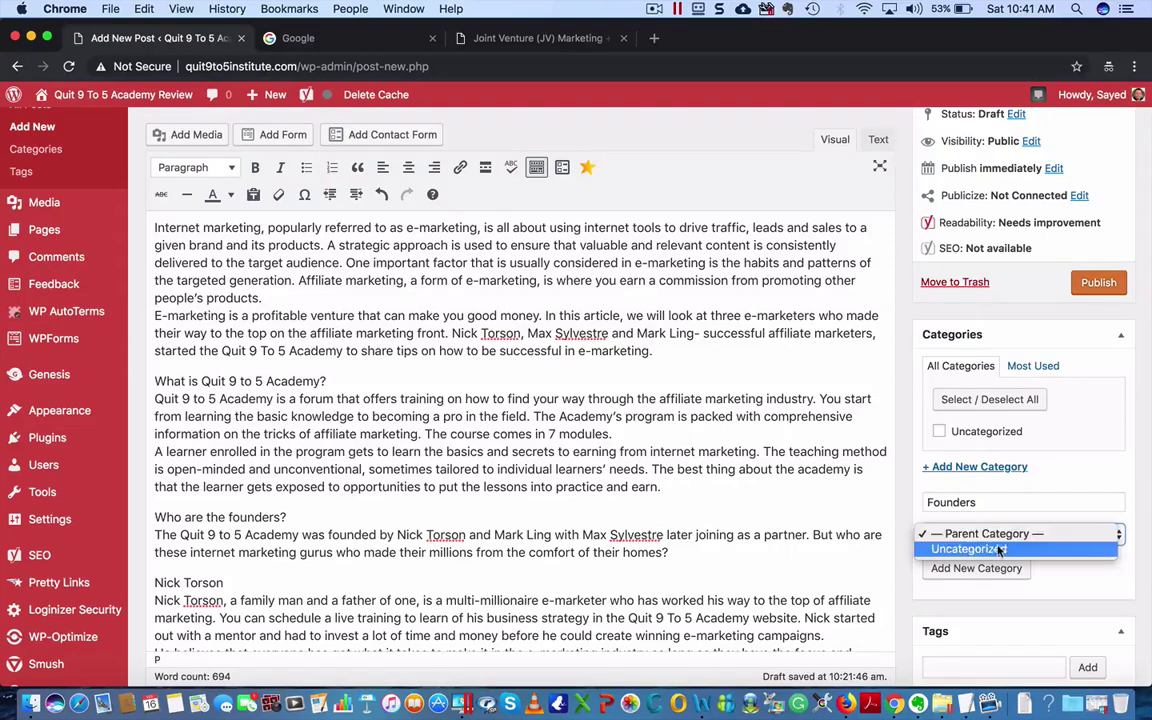
click(1147, 524)
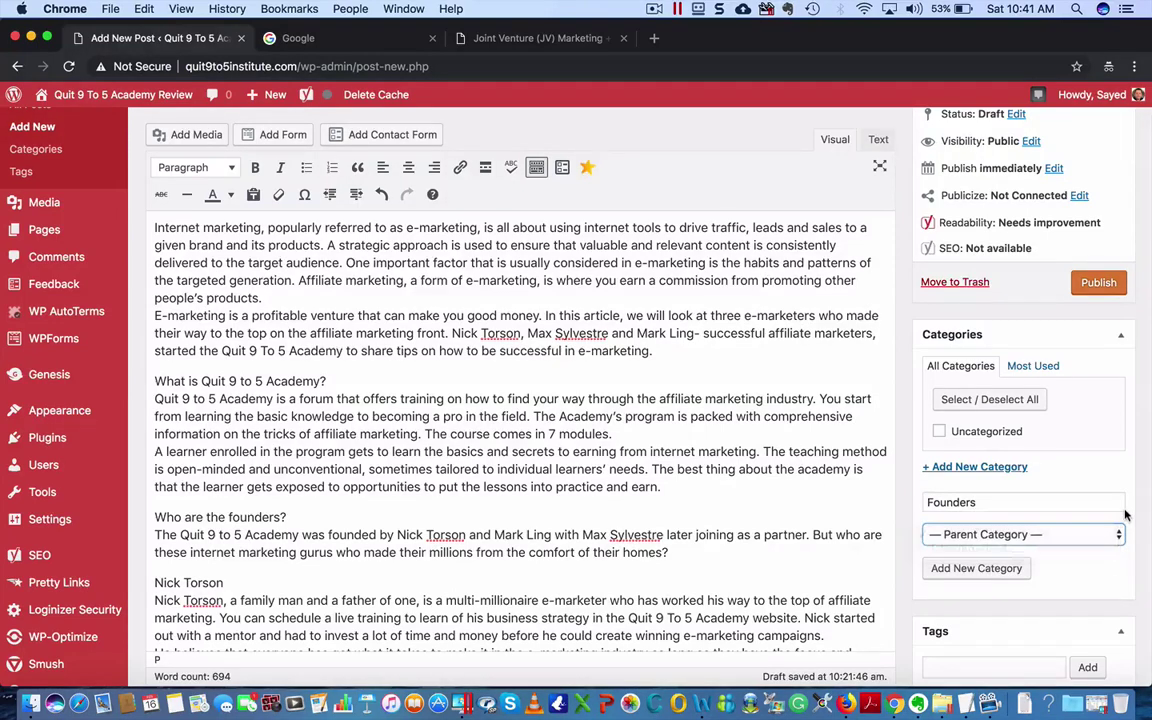
click(1056, 535)
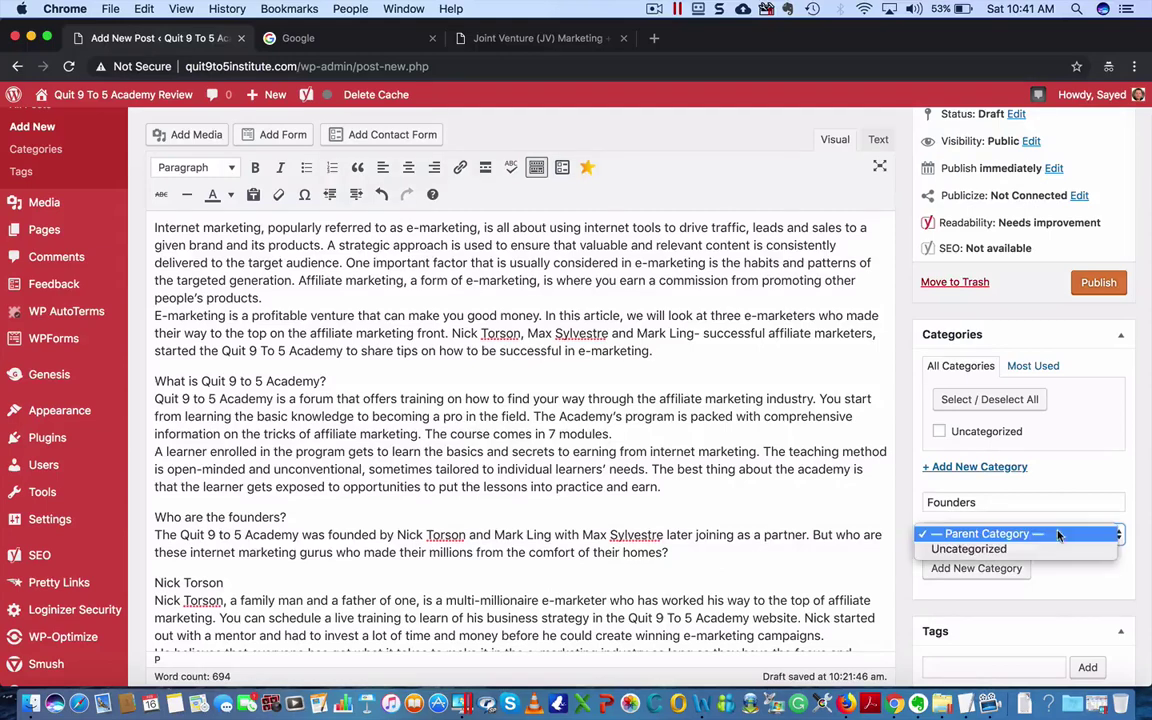
click(1147, 510)
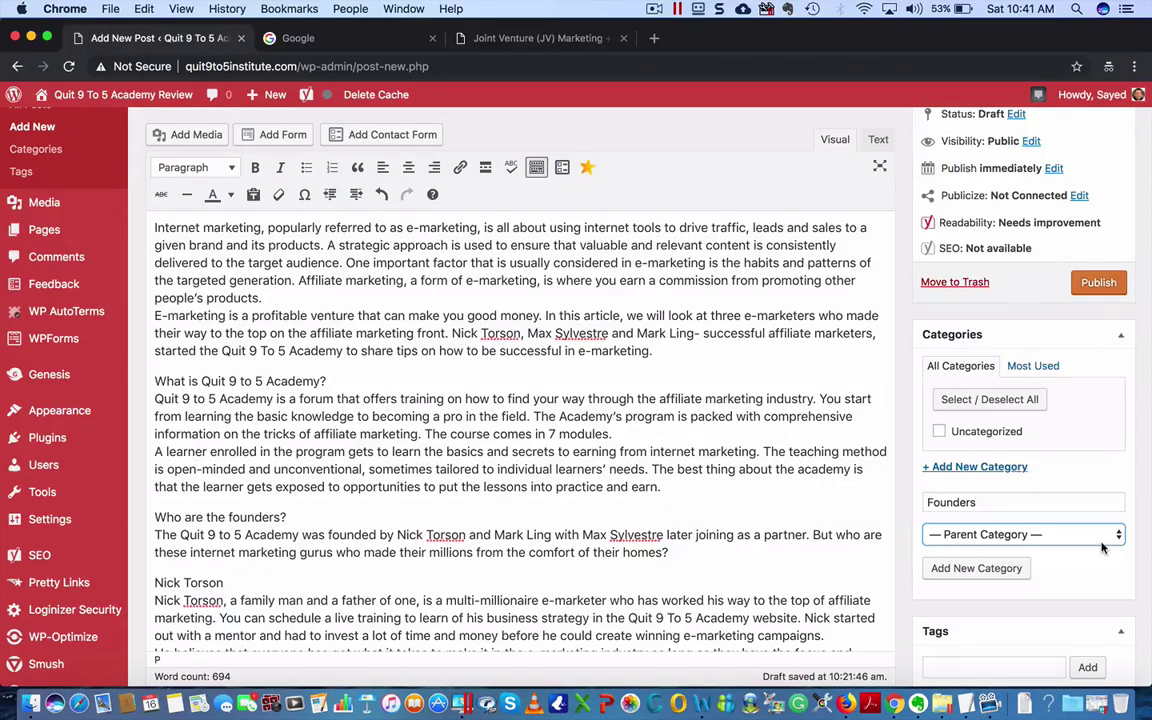
click(987, 568)
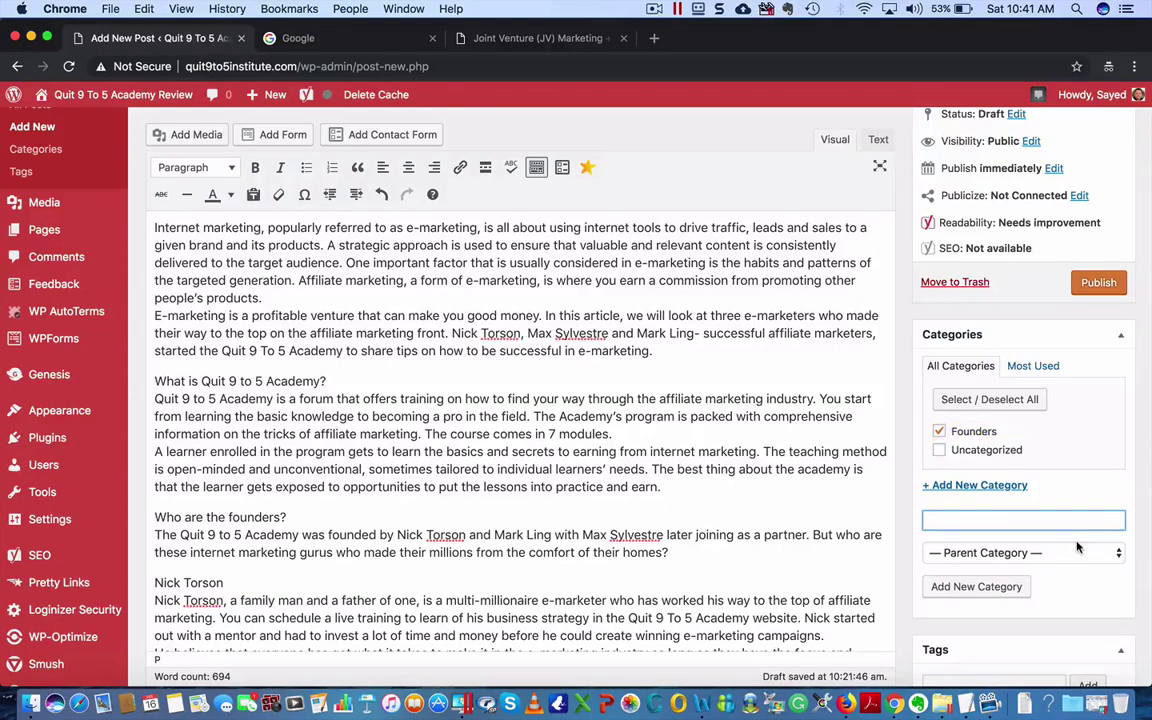
- Check that Founders now appears among the parent category choices, leaving the parent unset
scroll(1078, 547, down, 2)
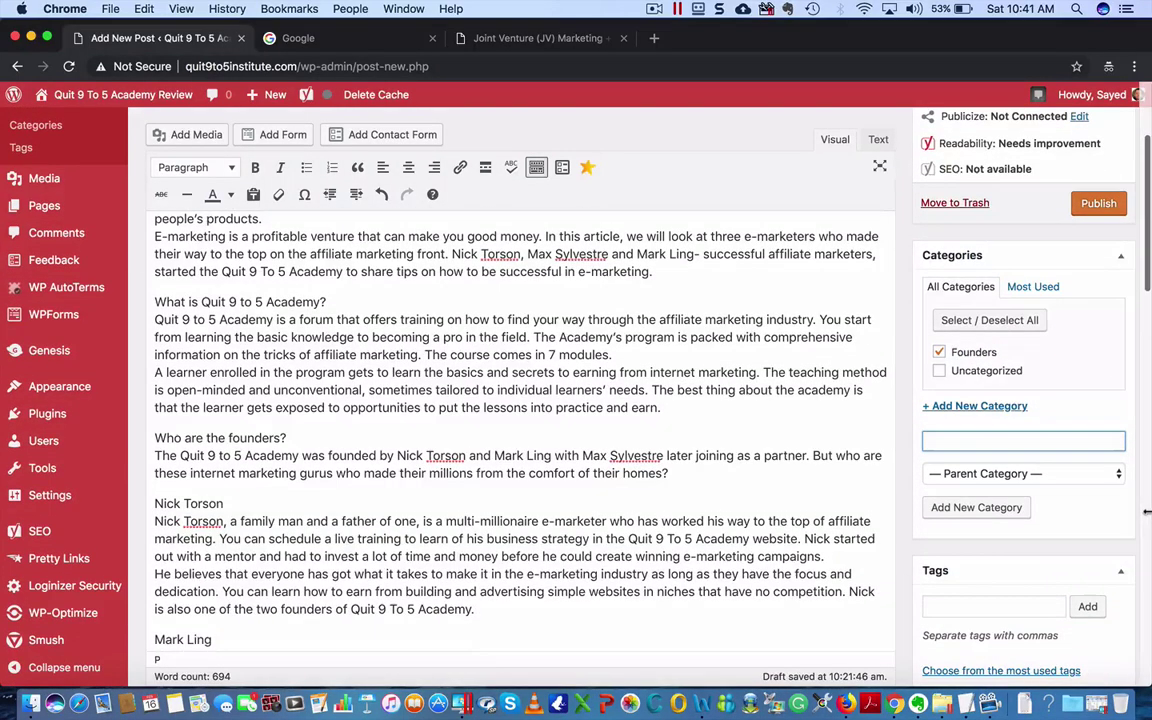
click(1093, 478)
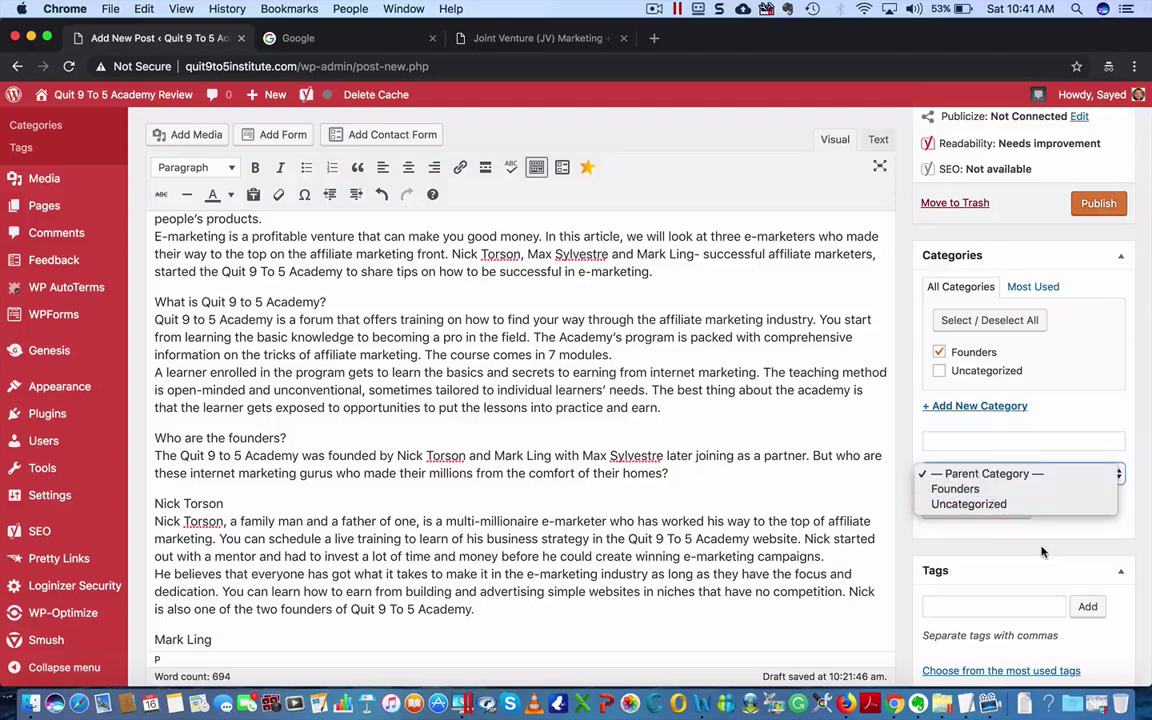
key(Escape)
click(990, 437)
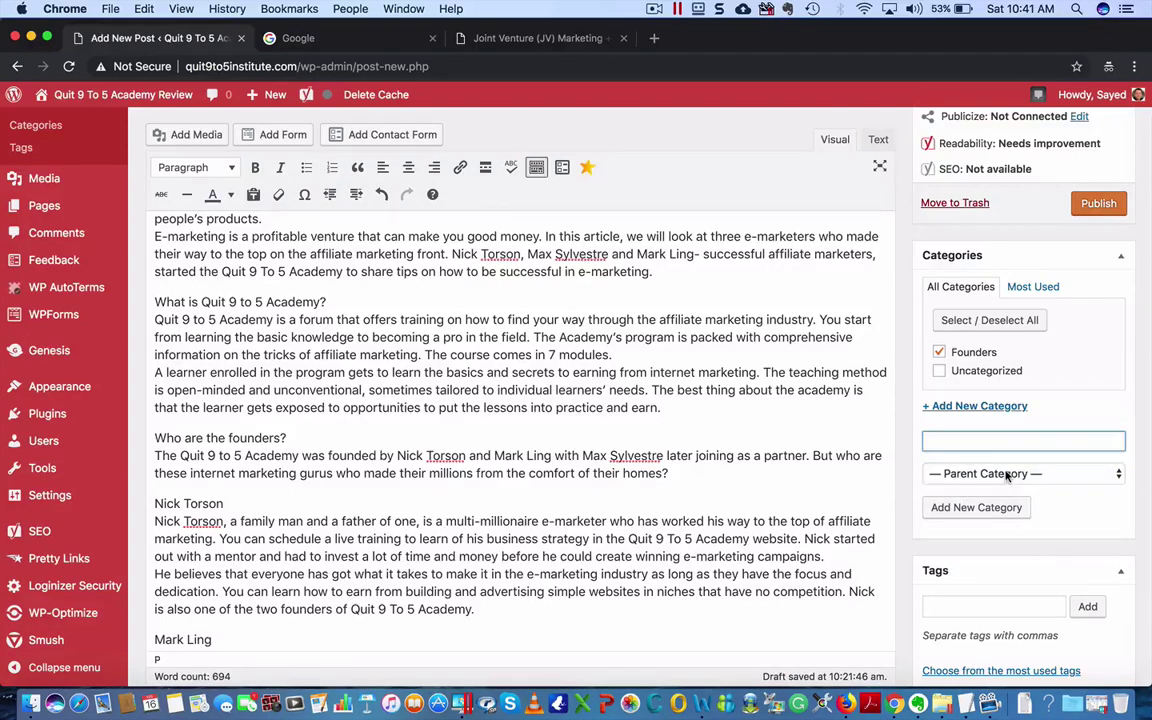
click(1008, 475)
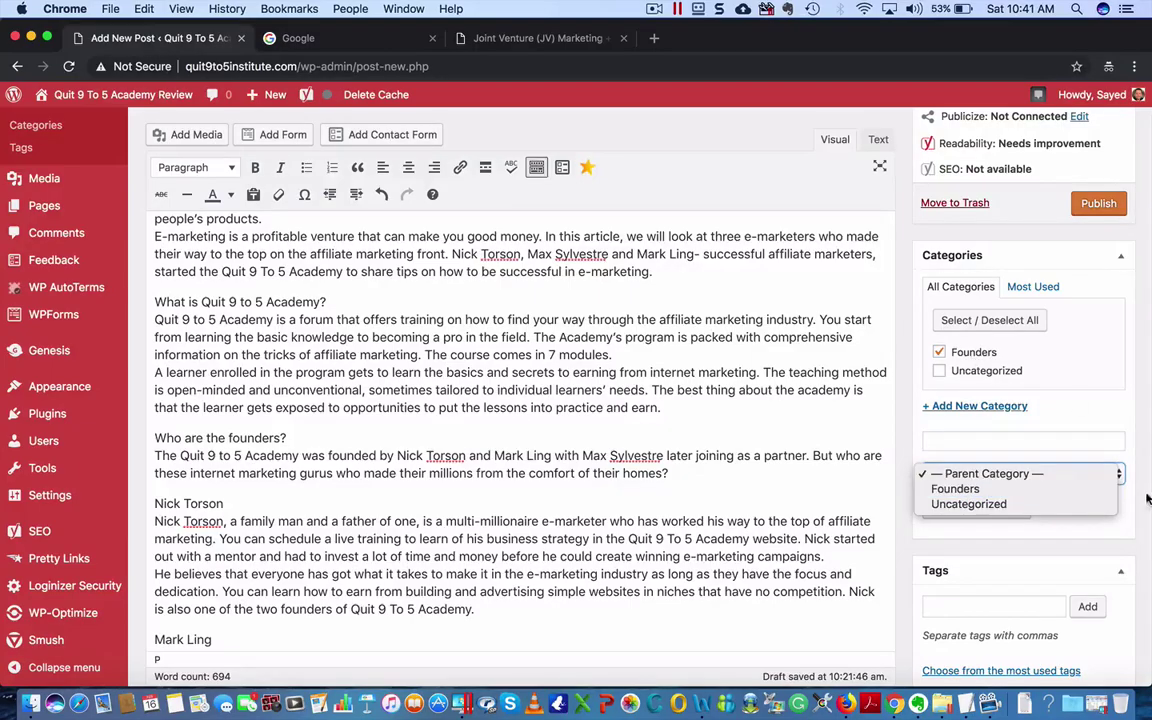
click(1028, 460)
scroll(967, 590, down, 3)
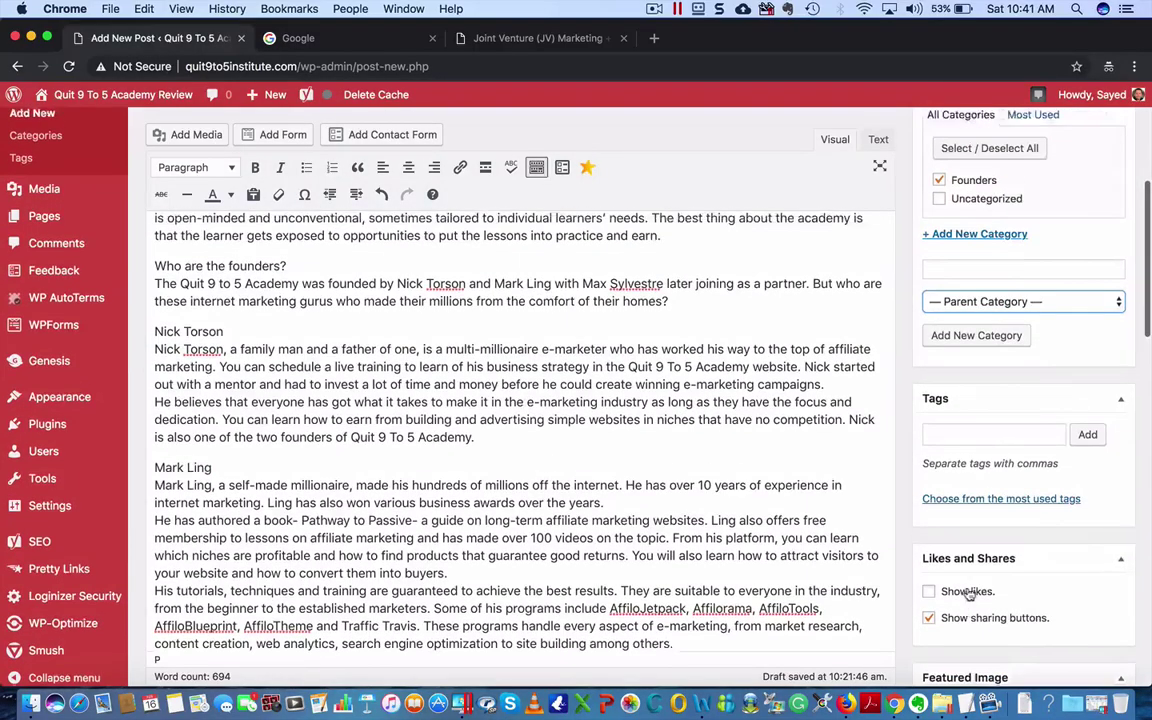
scroll(967, 590, up, 5)
scroll(965, 595, up, 1)
scroll(965, 595, down, 8)
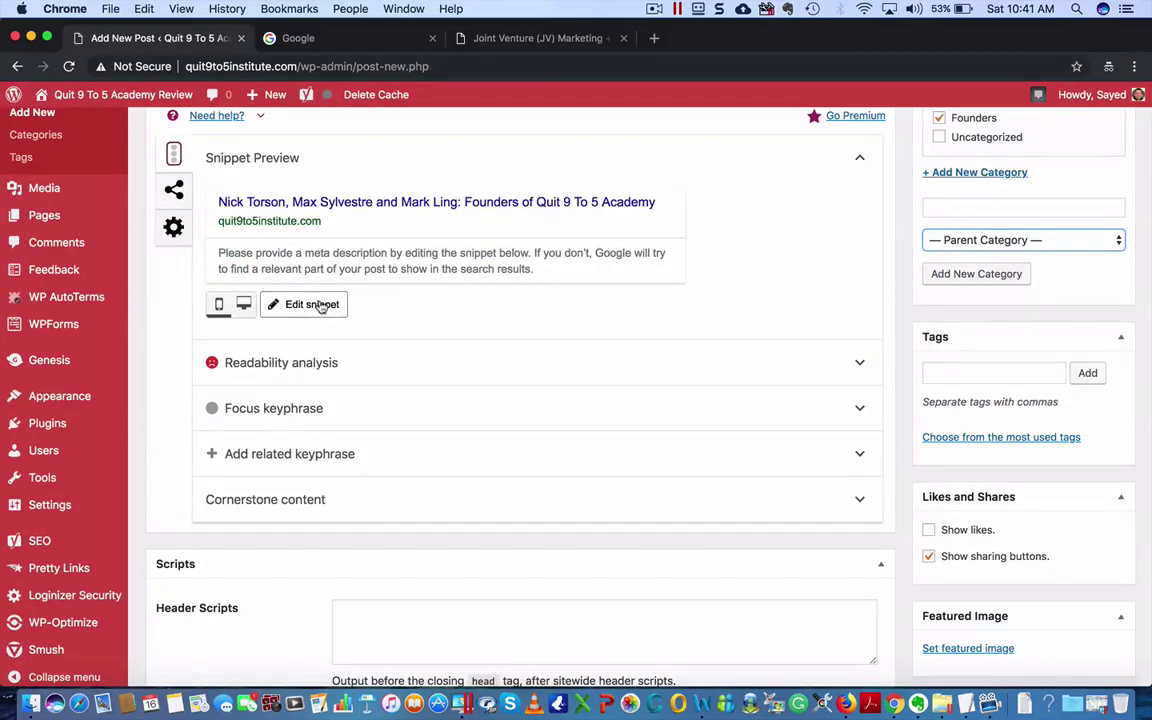
click(276, 404)
click(302, 460)
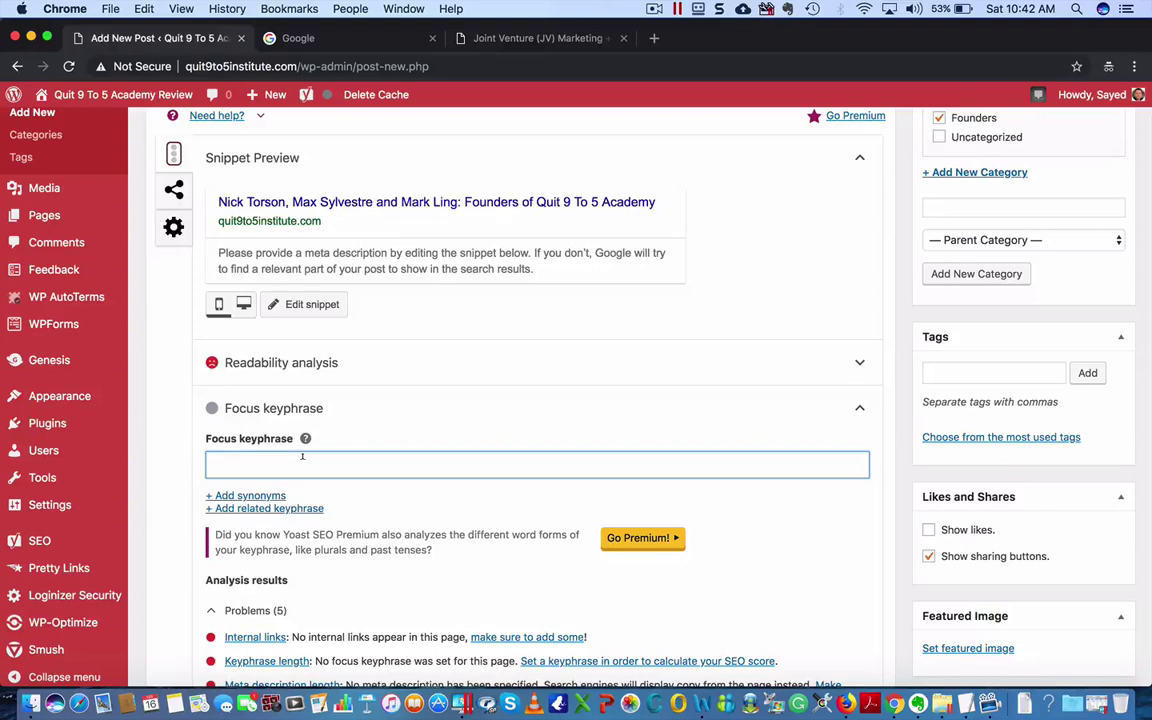
text(Ni)
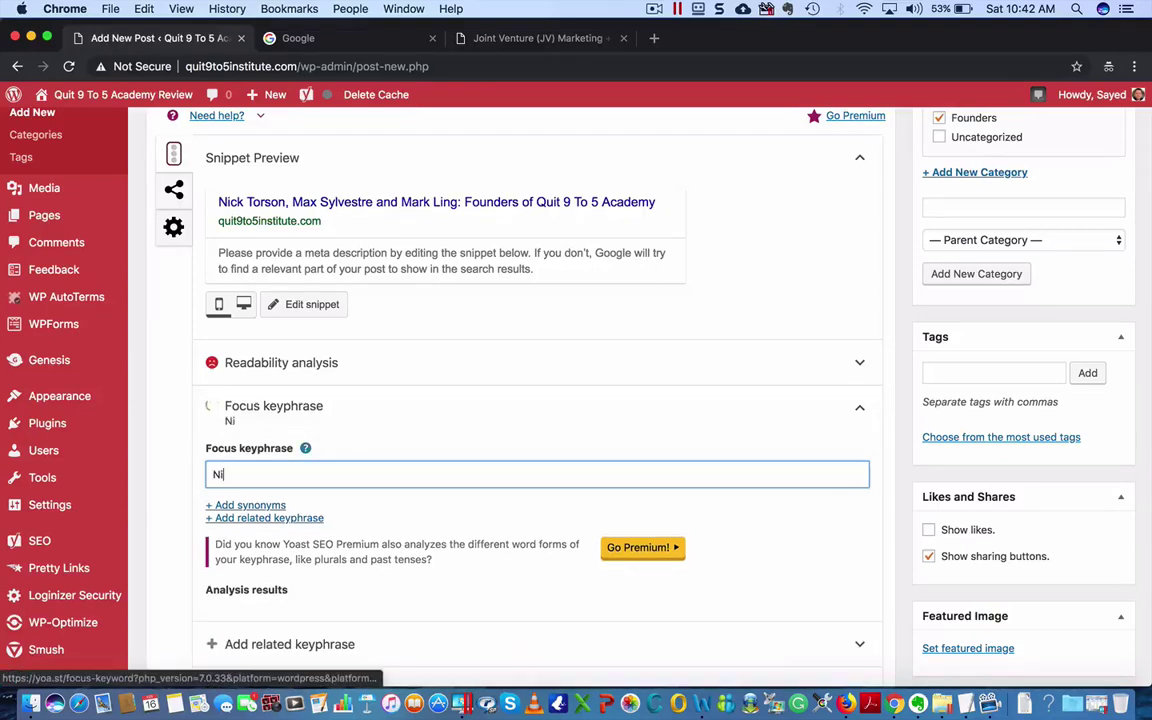
text(ck Torson)
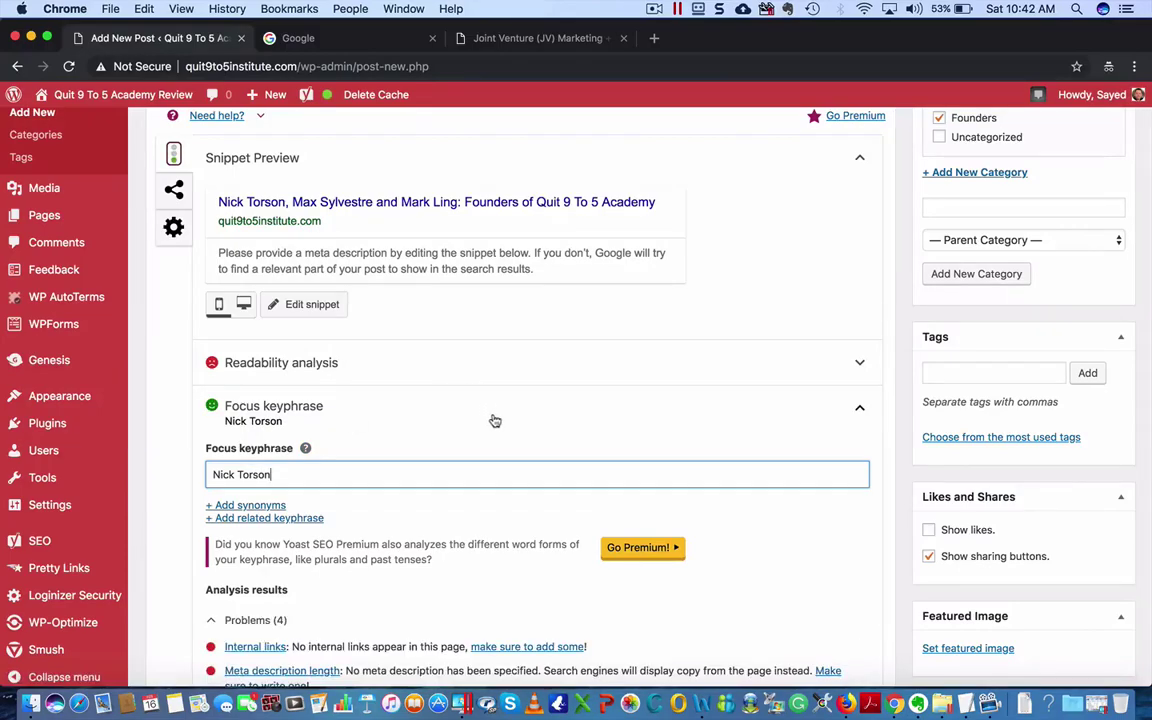
- Scroll through the SEO analysis, now rated Good with 6 good results
scroll(489, 419, down, 5)
scroll(369, 376, up, 4)
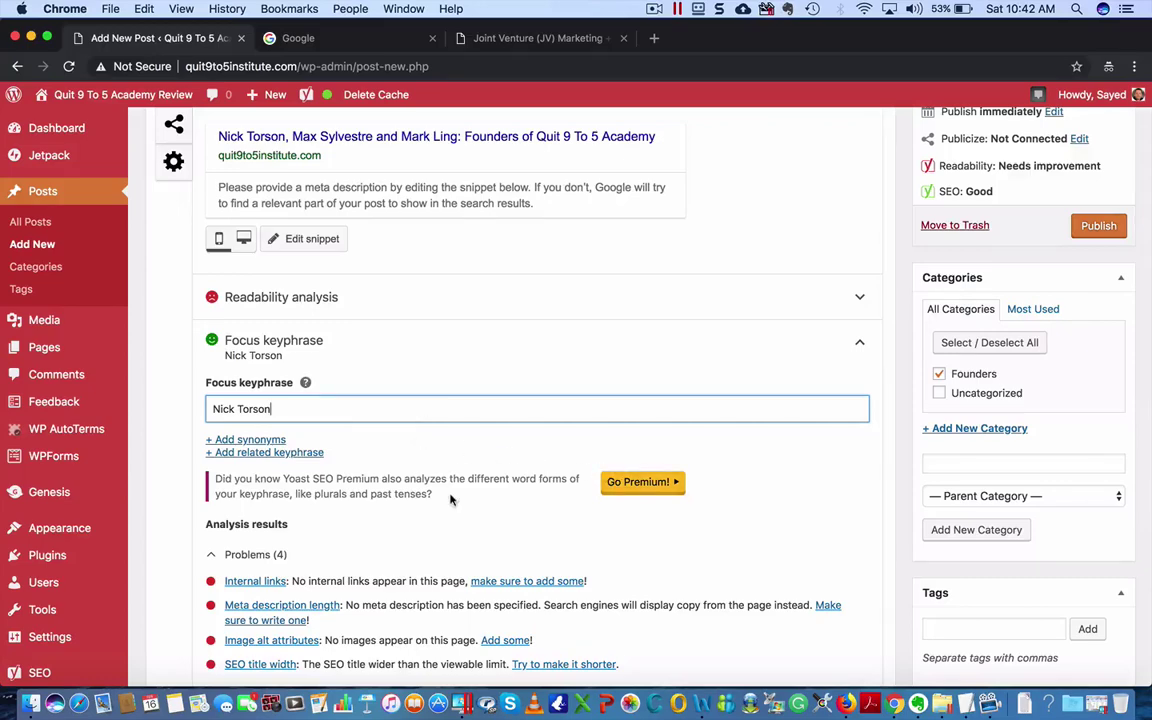
scroll(450, 500, down, 3)
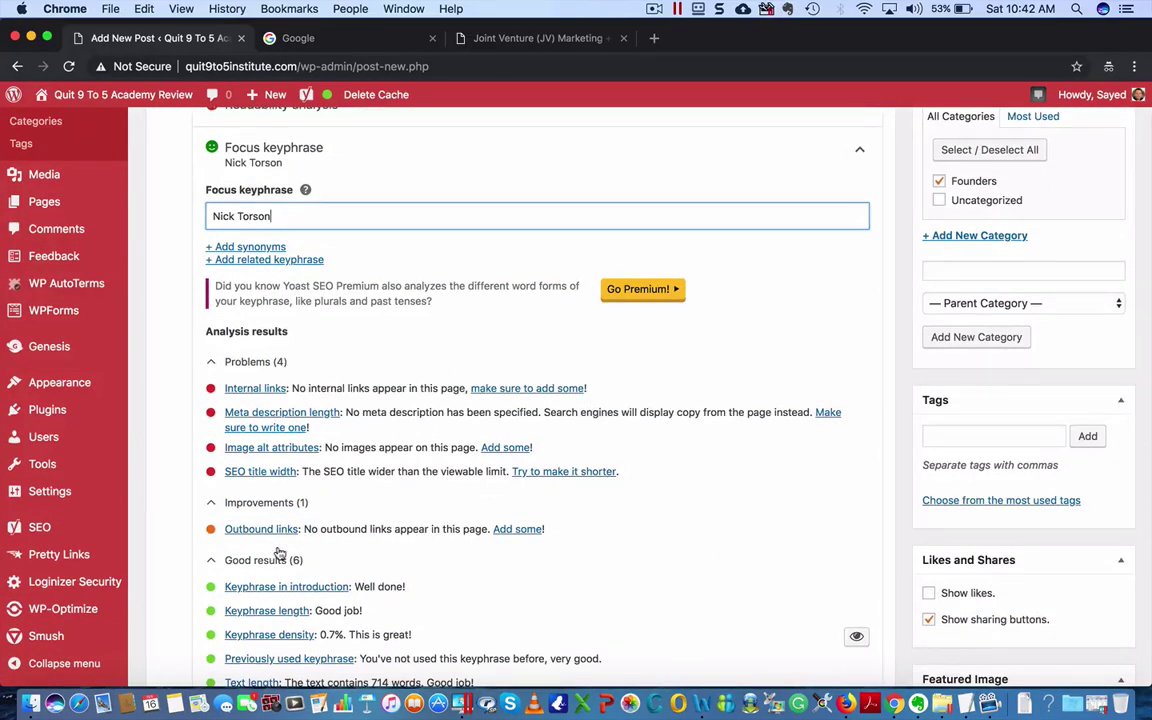
scroll(278, 553, down, 4)
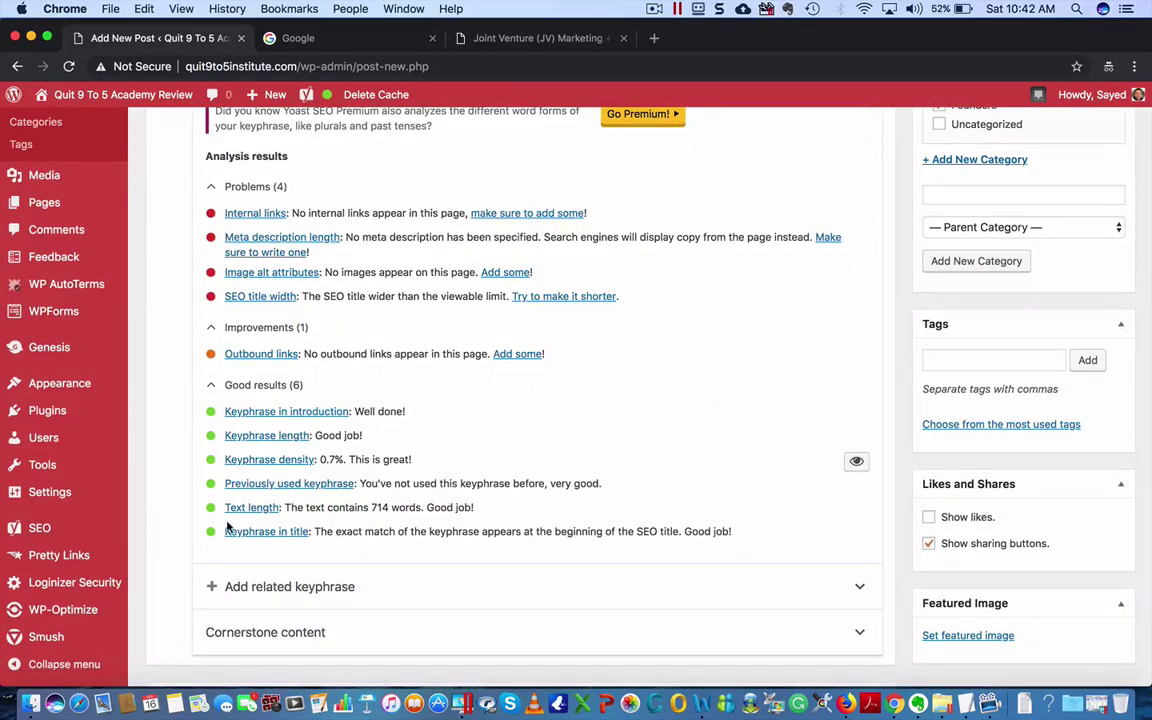
scroll(434, 393, down, 1)
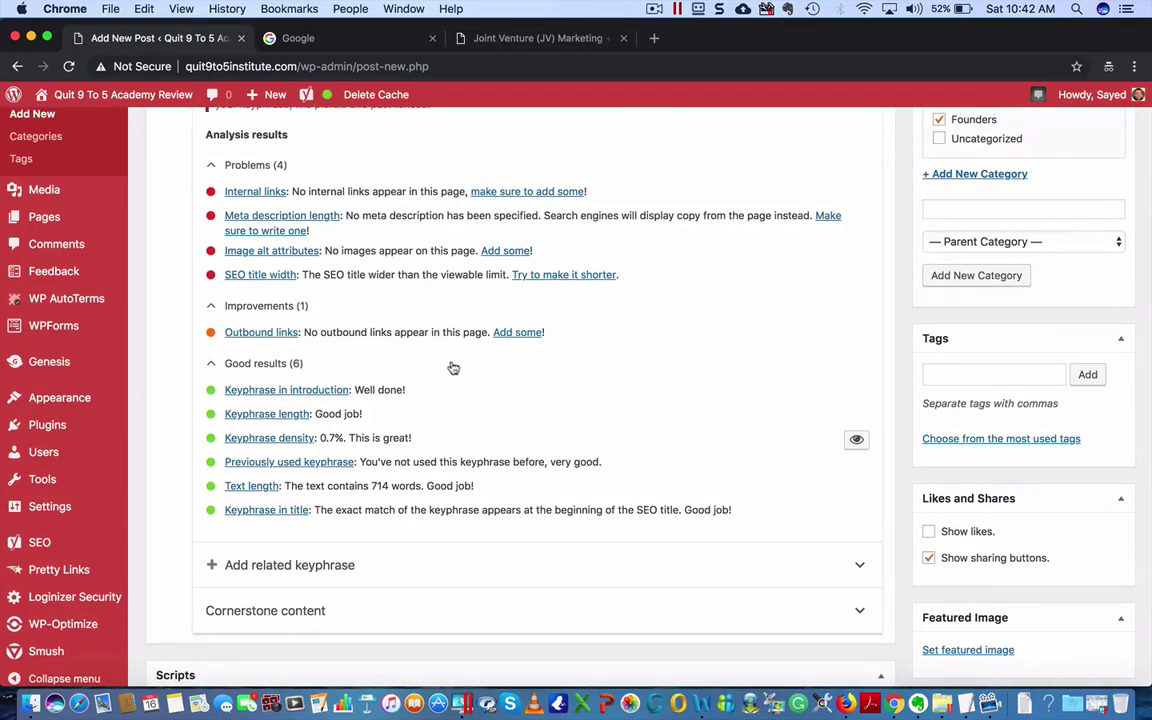
scroll(453, 368, up, 3)
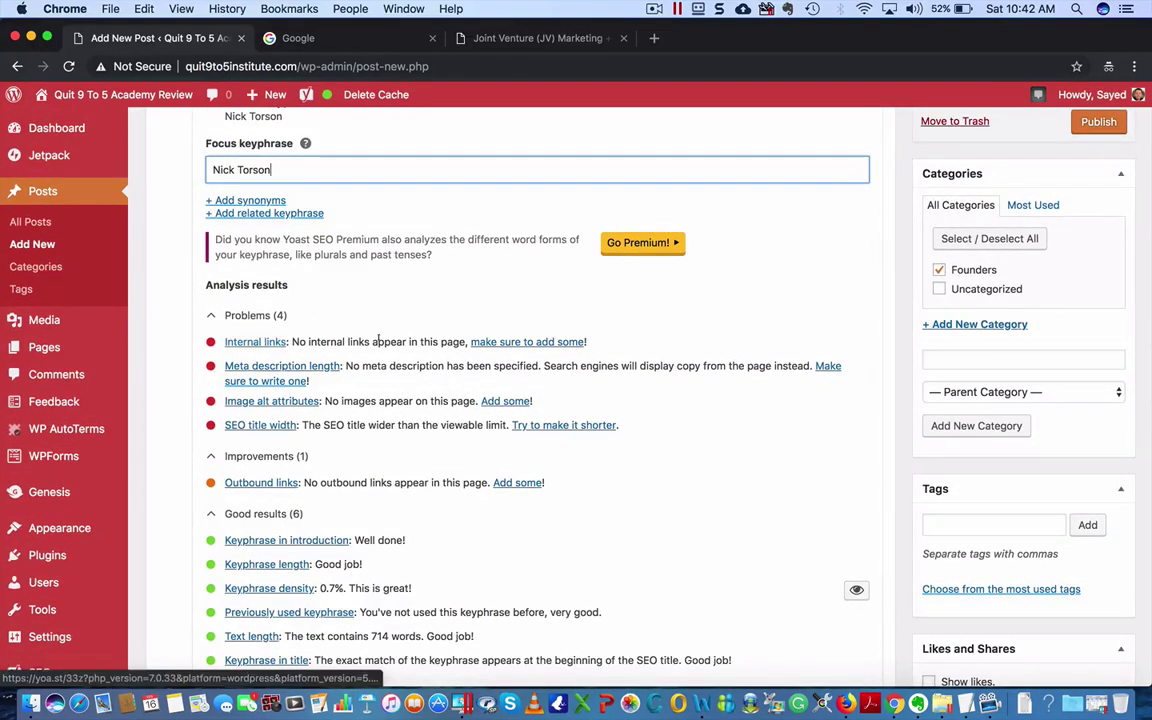
scroll(378, 340, up, 5)
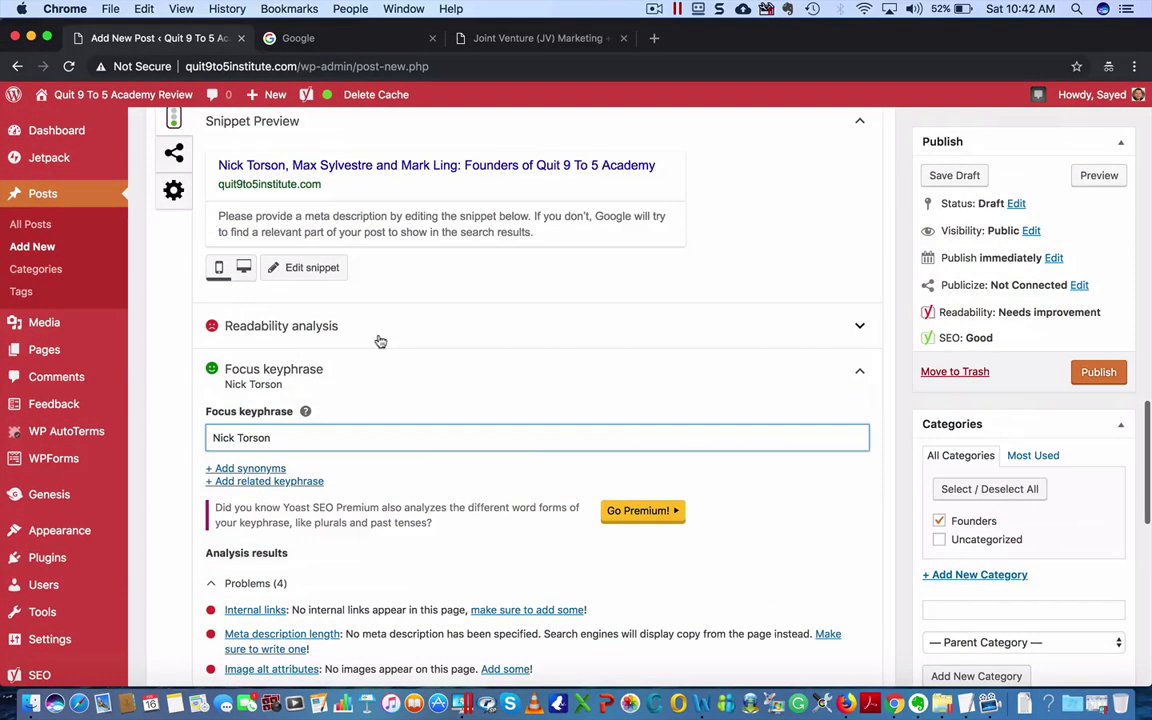
- In the Yoast snippet editor, clear the SEO title and select the post title for copying
click(300, 267)
click(301, 340)
key(BackSpace)
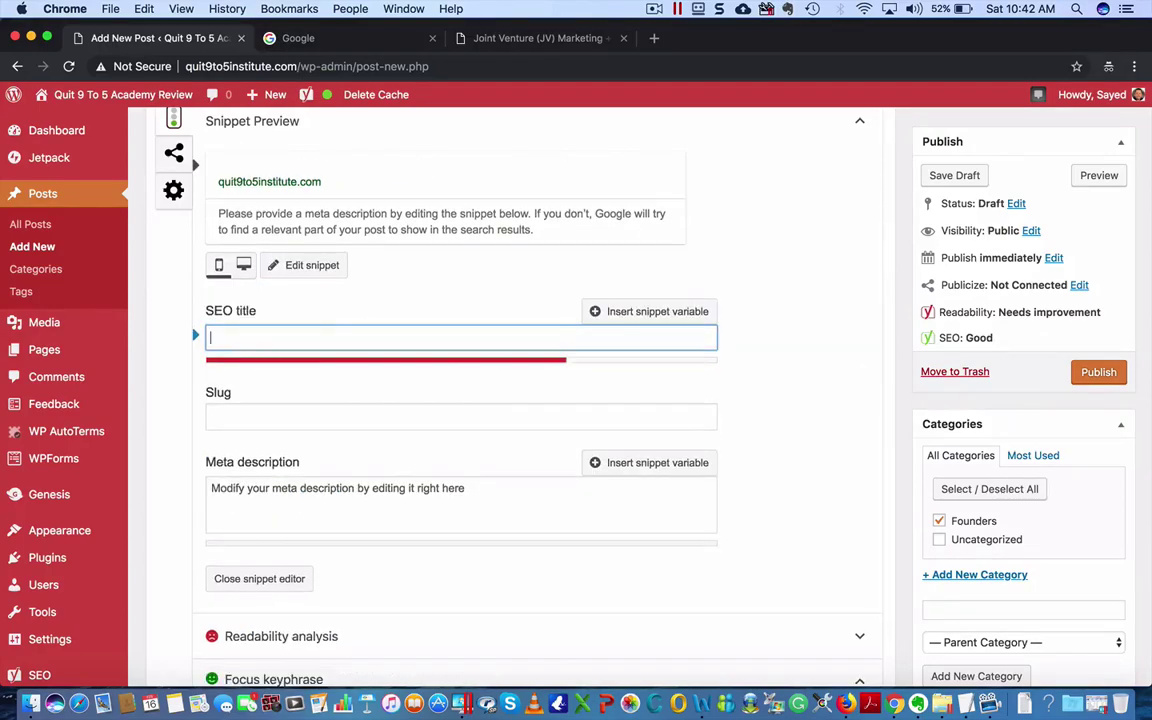
scroll(482, 310, up, 10)
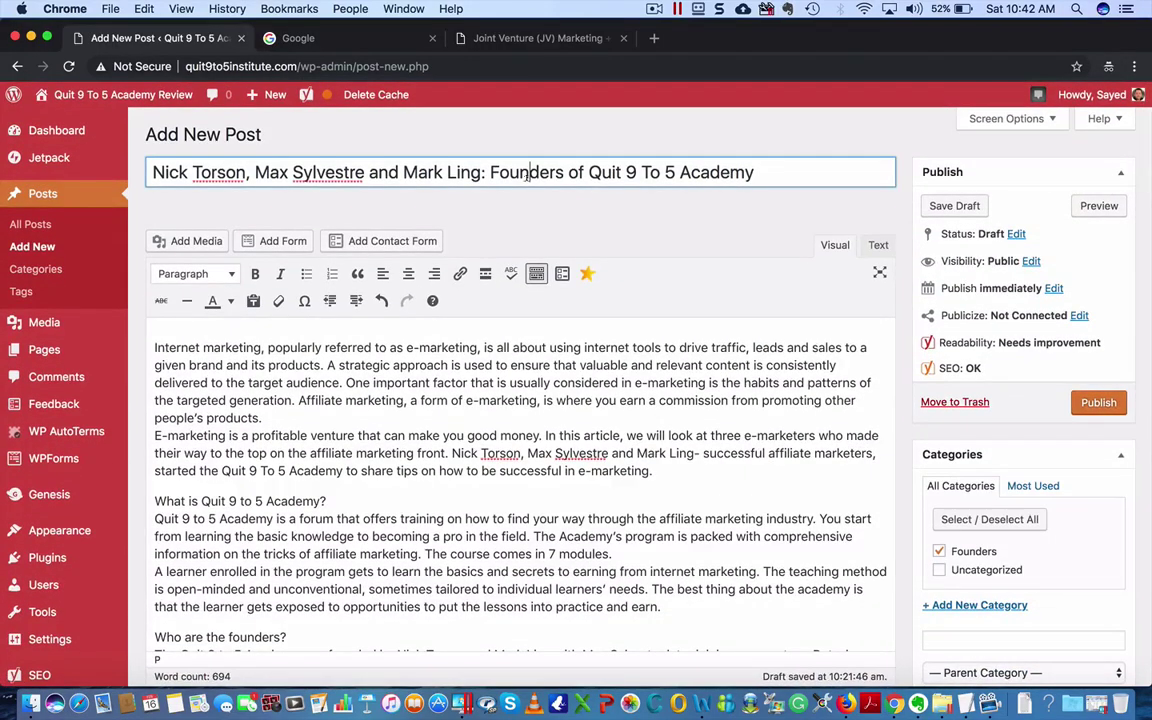
triple_click(526, 176)
key(super+c)
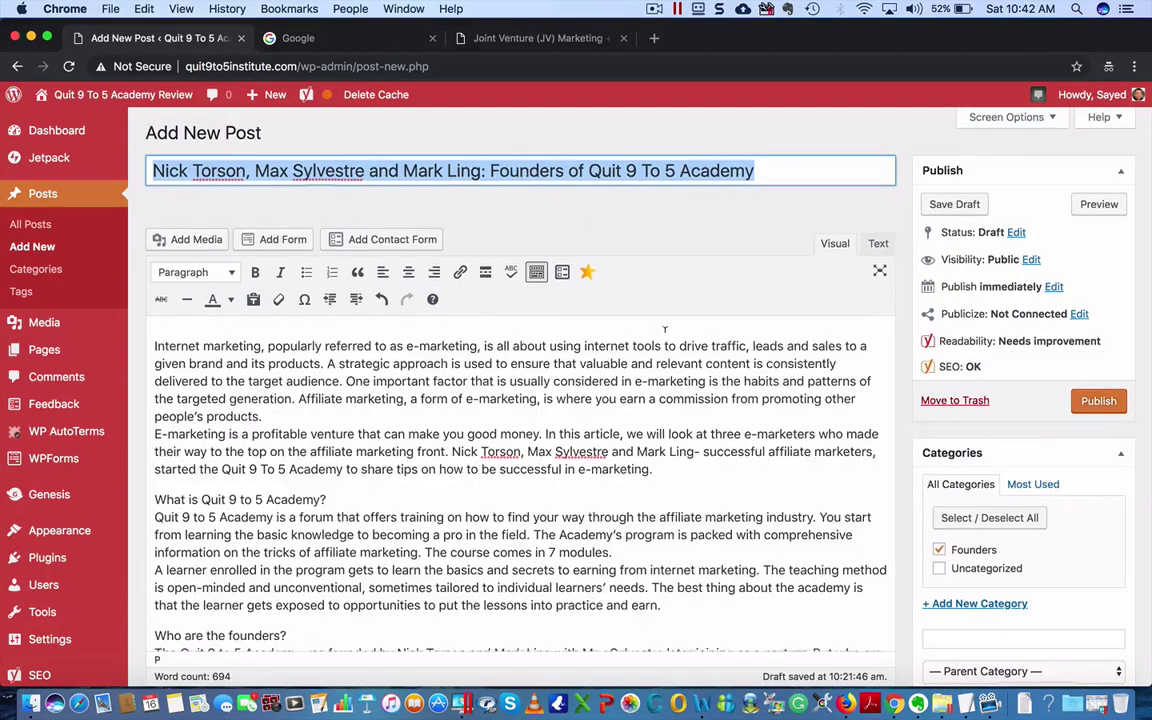
scroll(516, 435, down, 15)
scroll(516, 435, down, 3)
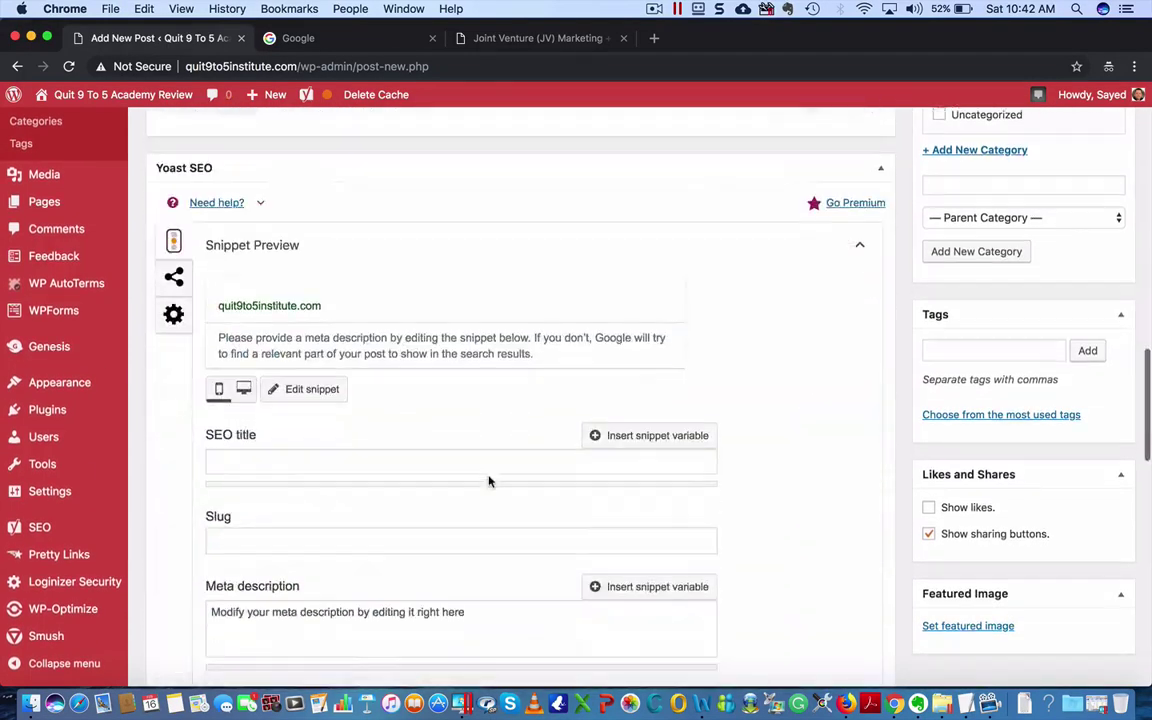
- Paste the post title as SEO title, reworded to end 'Quit 9 To 5 Academy Founders'
click(369, 461)
key(super+v)
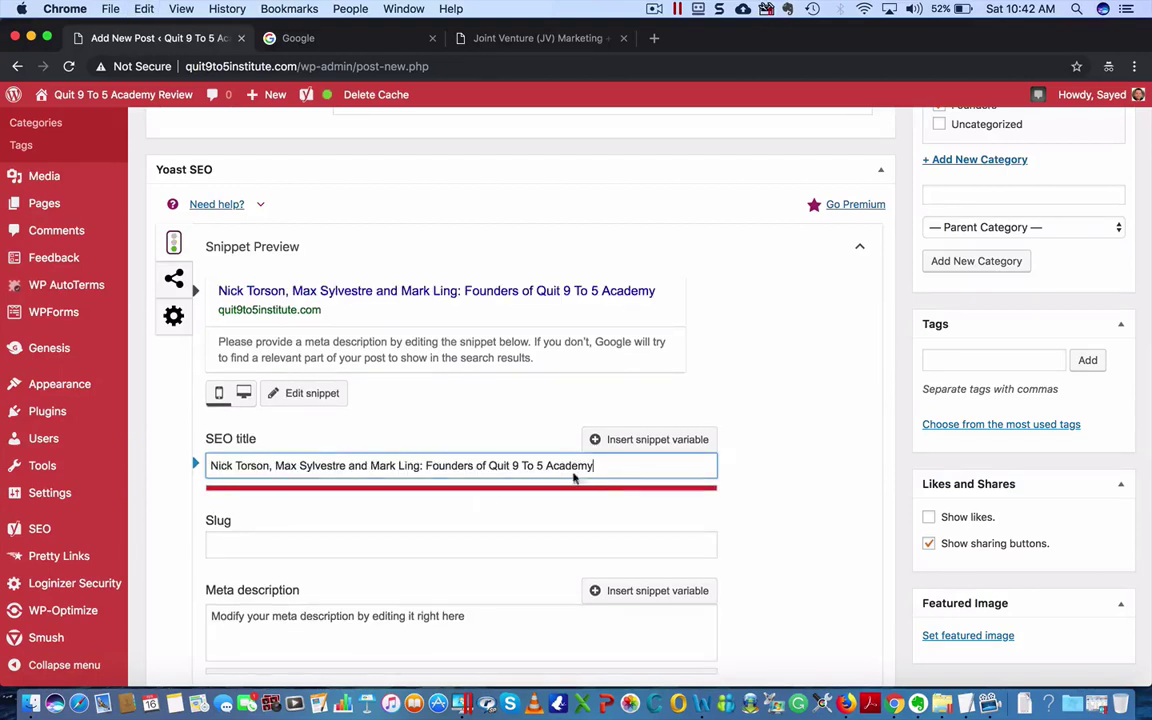
drag(426, 464, 477, 466)
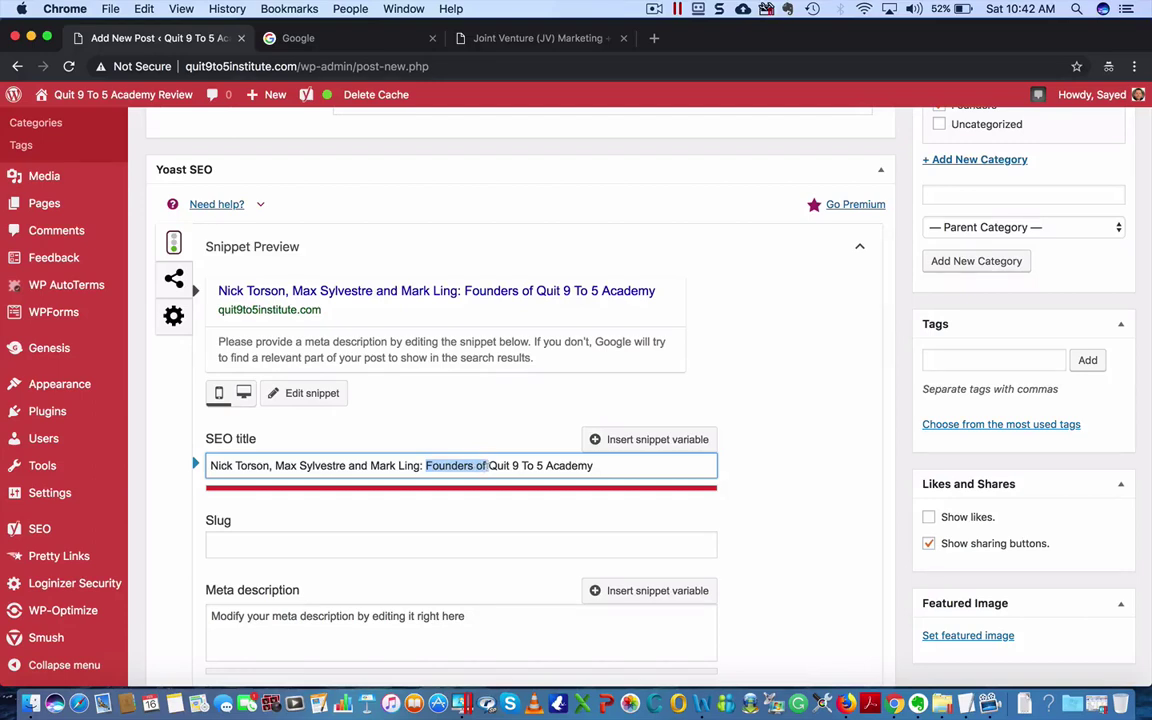
key(BackSpace)
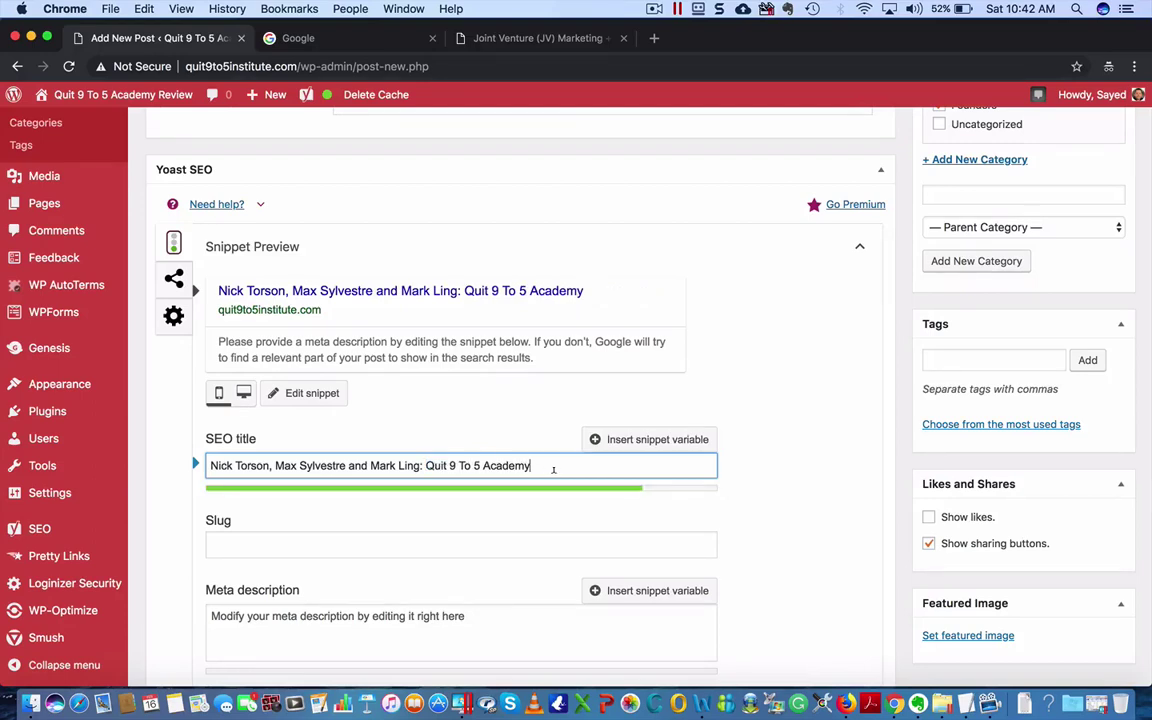
text(Founders)
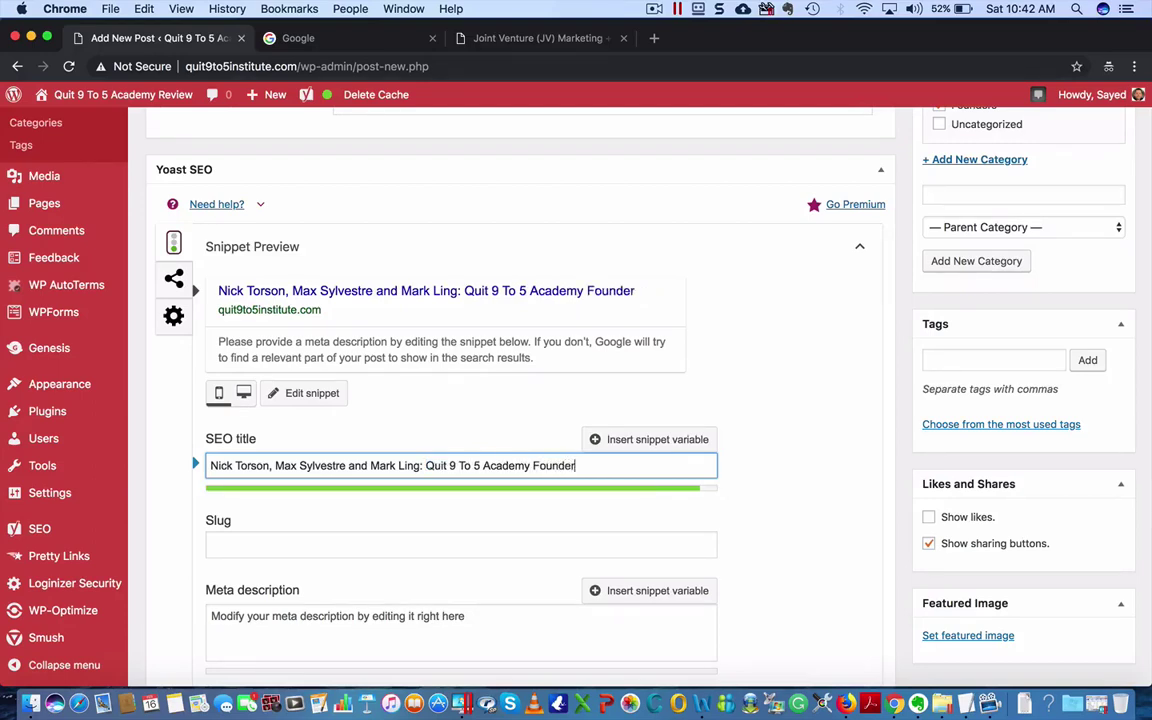
click(787, 464)
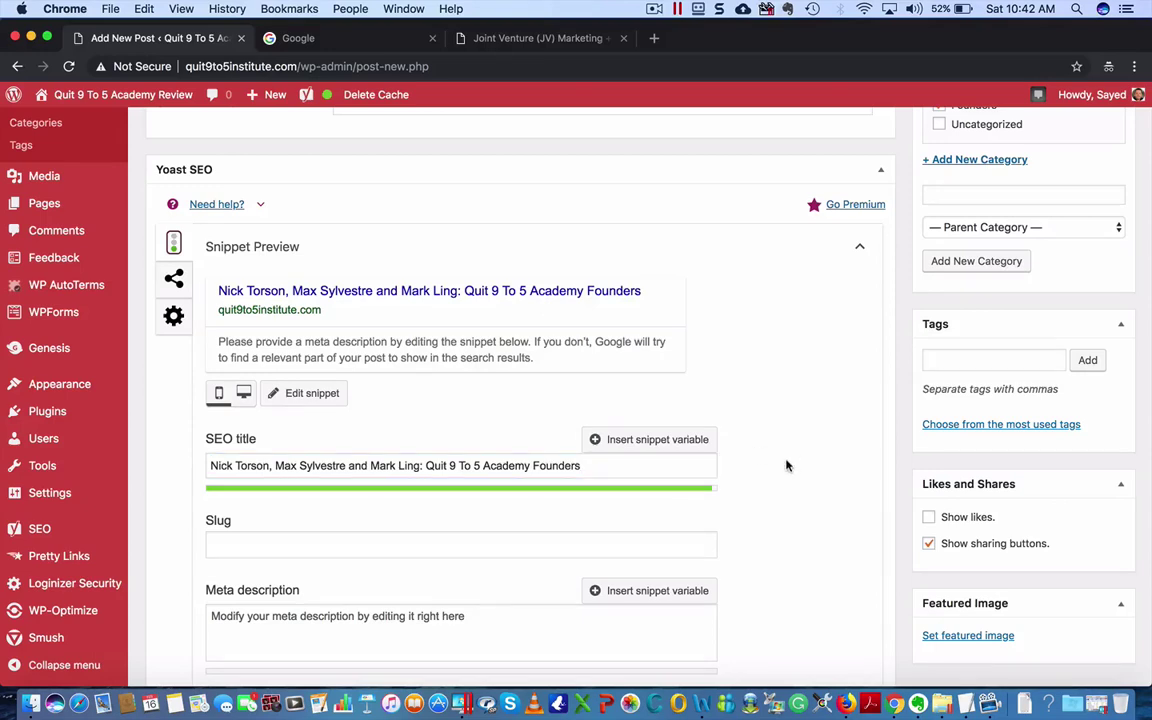
scroll(787, 470, down, 1)
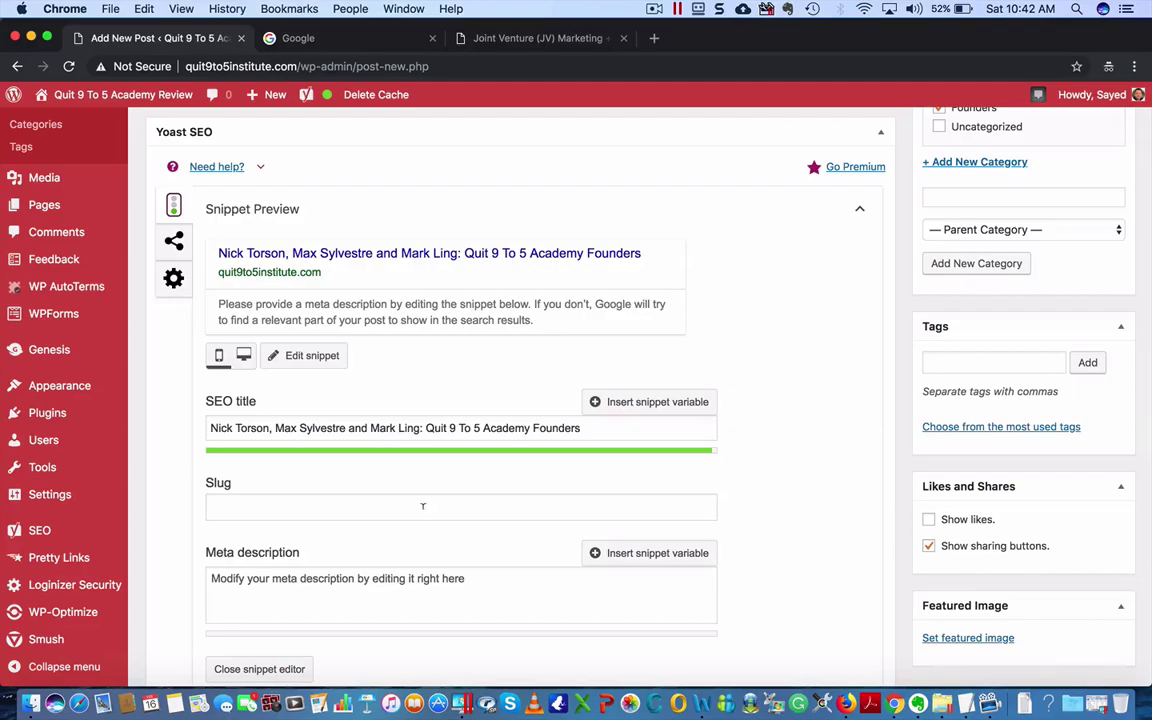
- Set the post's slug to 'nick-torson-max-sylvestre-mark-ling'
click(362, 507)
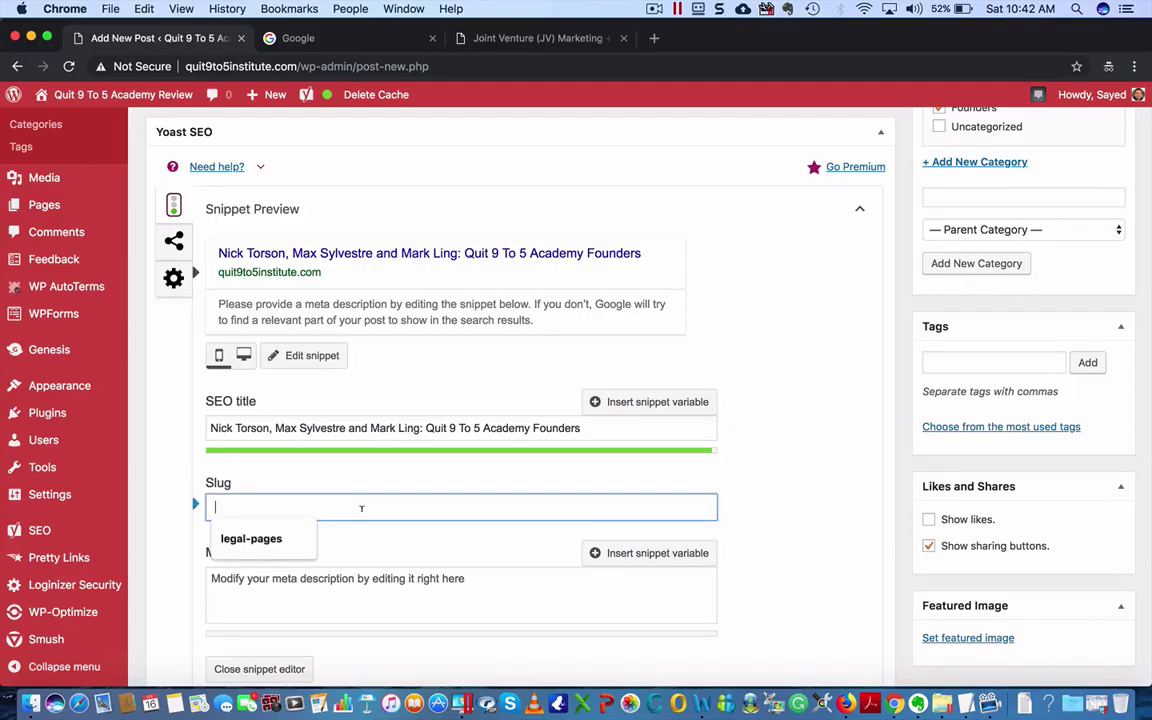
scroll(625, 409, up, 10)
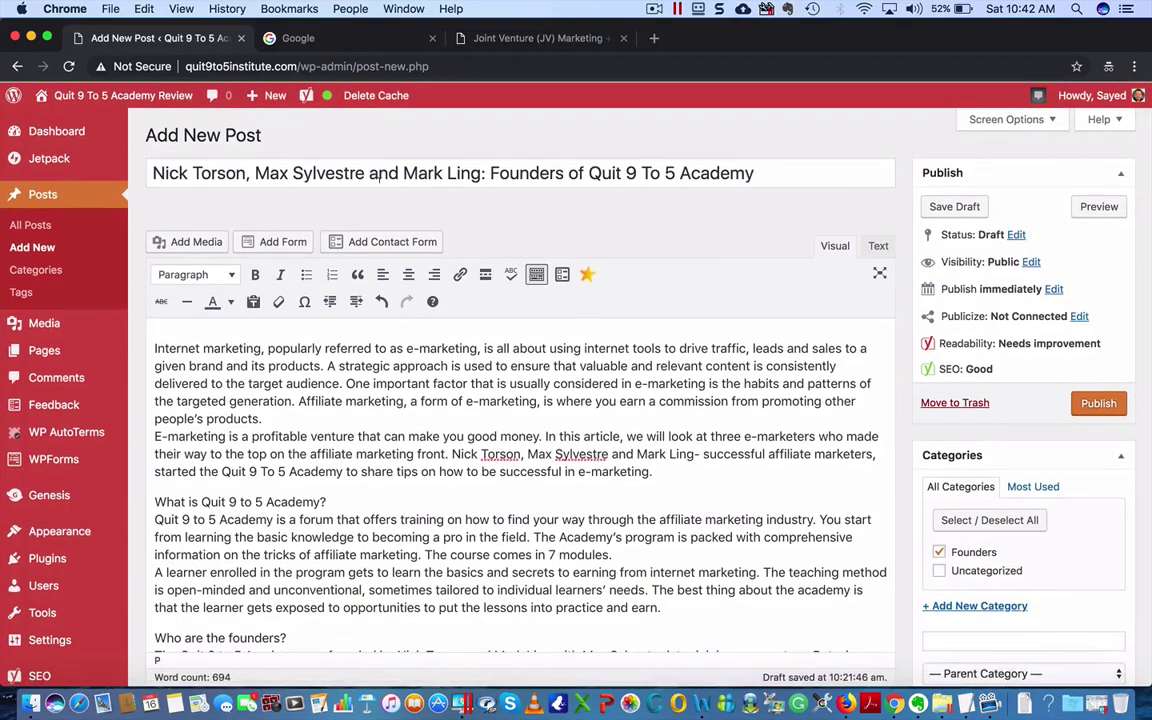
scroll(511, 497, down, 10)
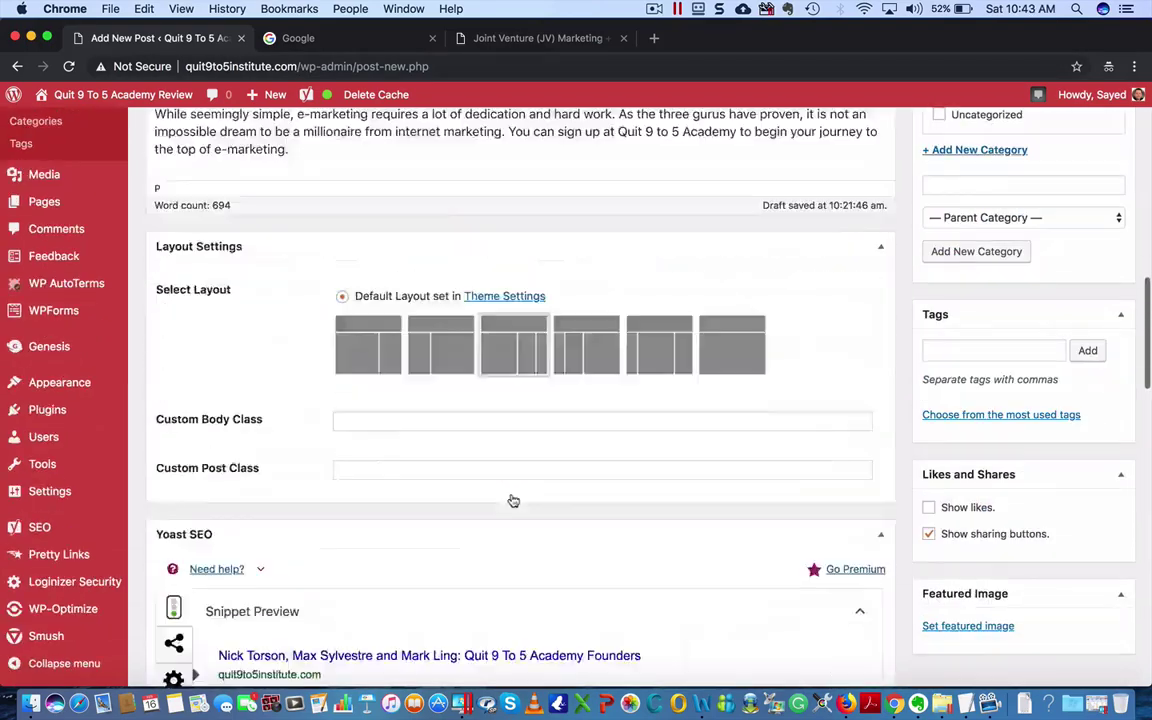
text(ni)
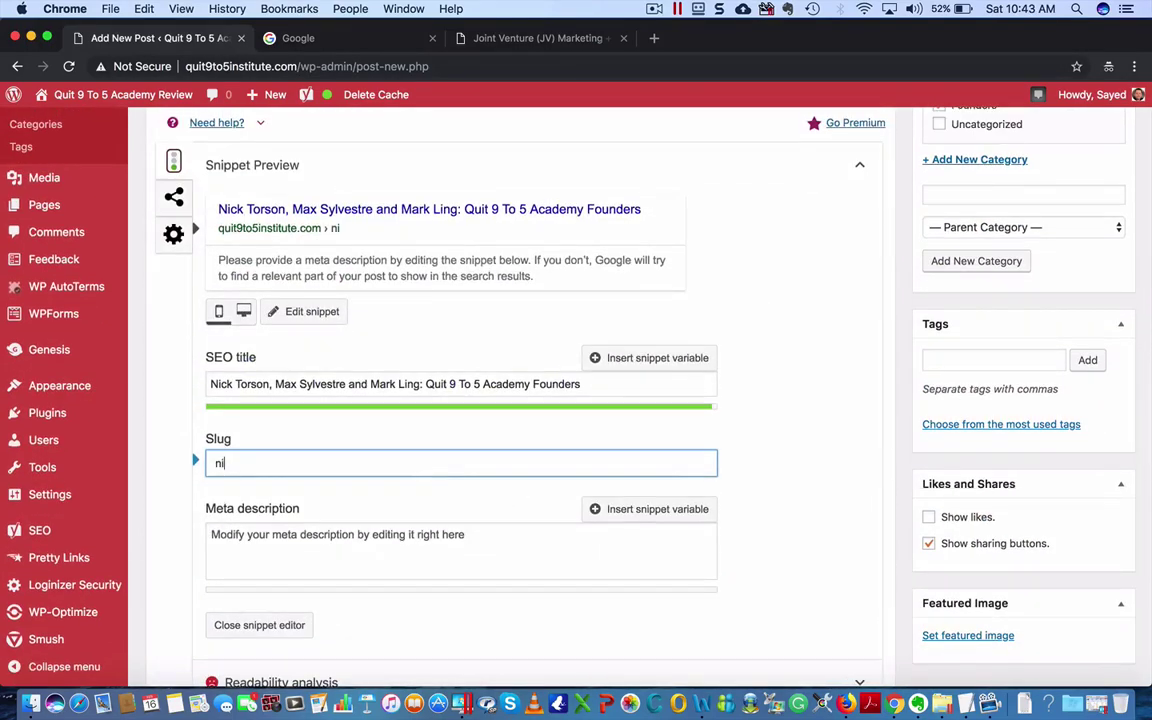
text(ck-torson-ma)
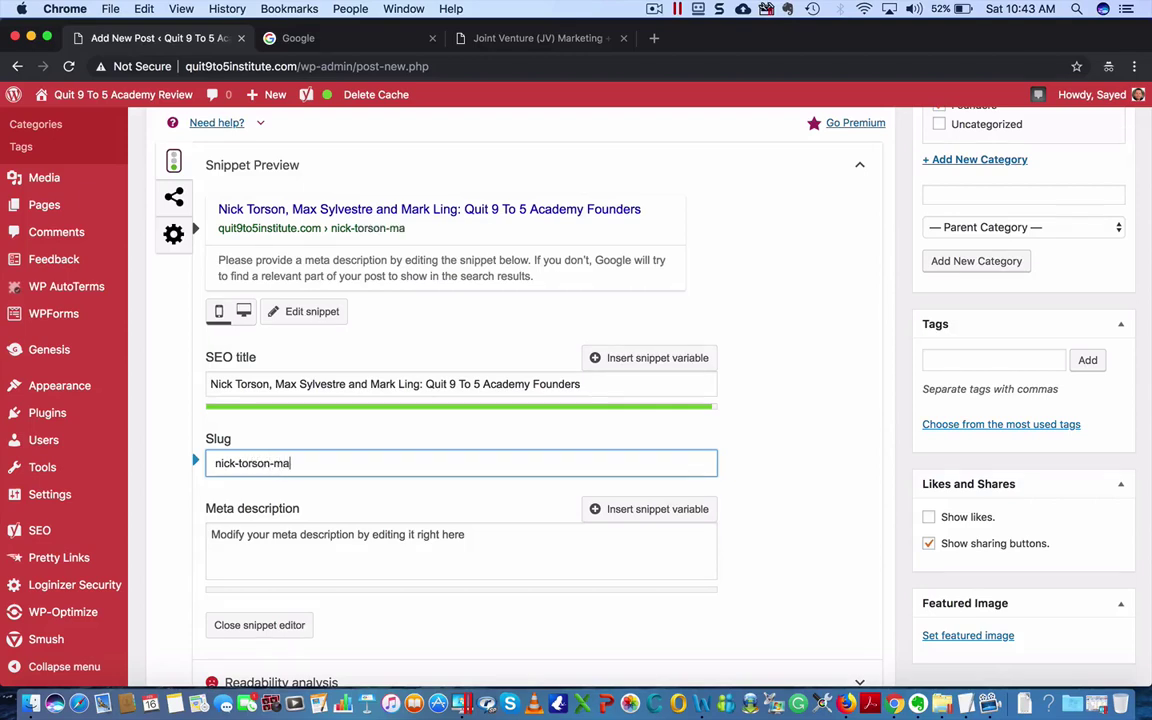
text(x-sylvestre-)
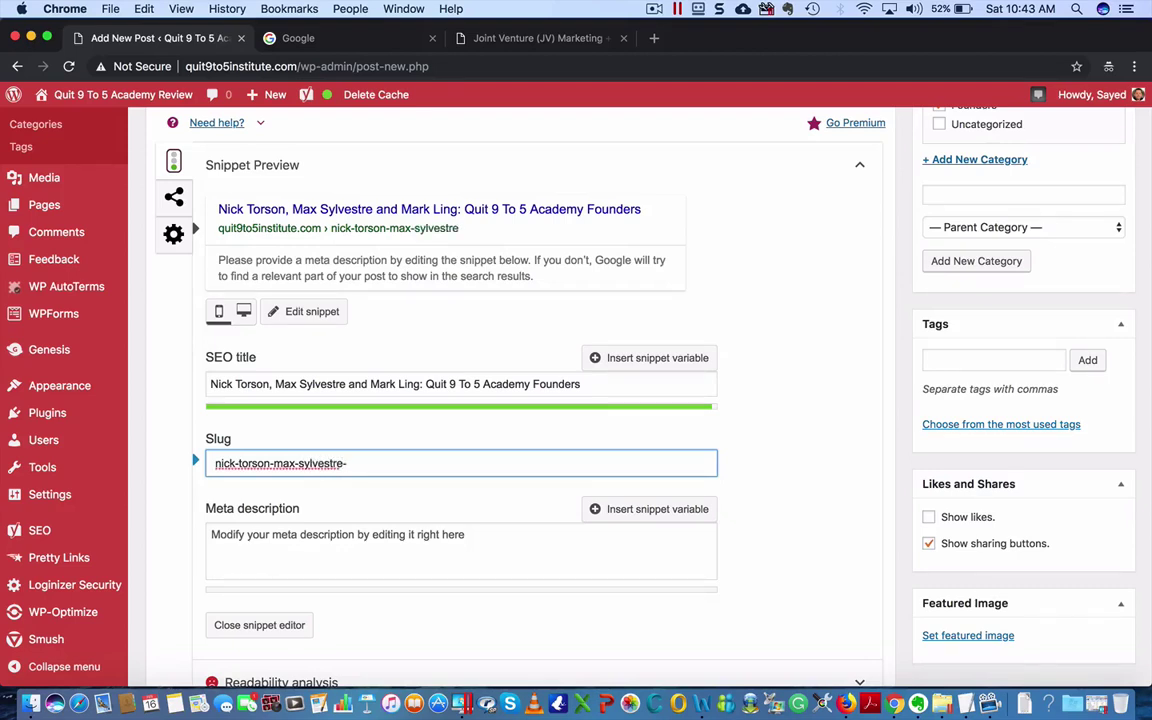
text(mark-ling)
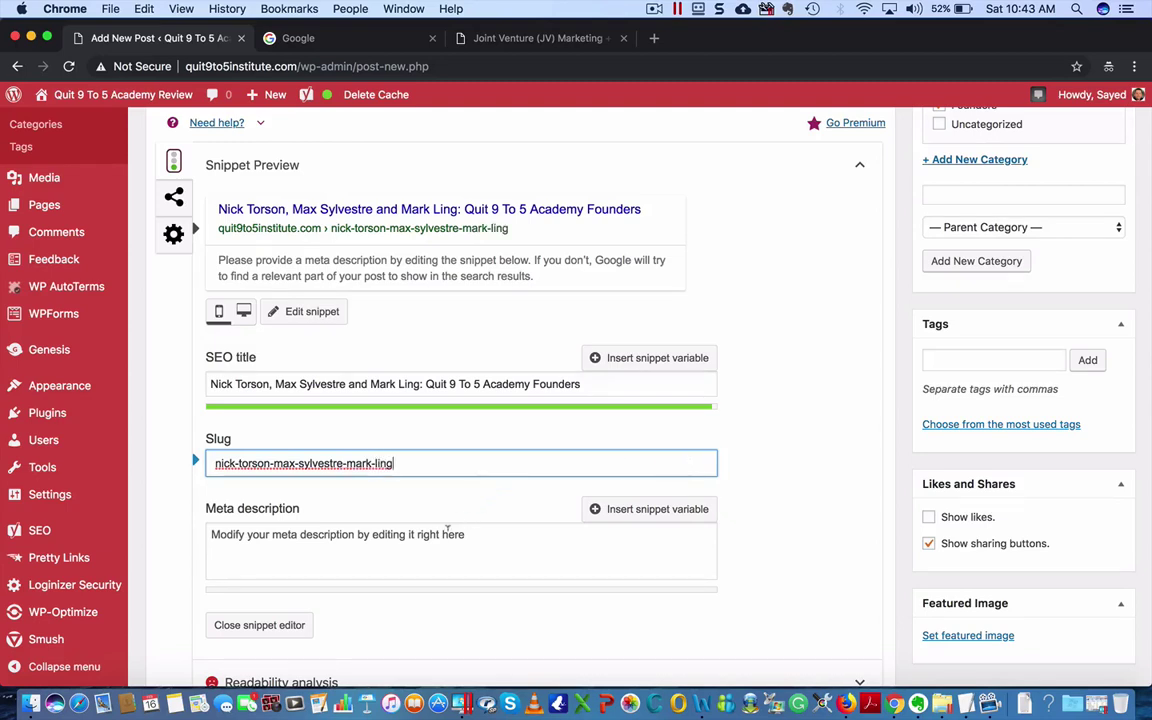
click(418, 534)
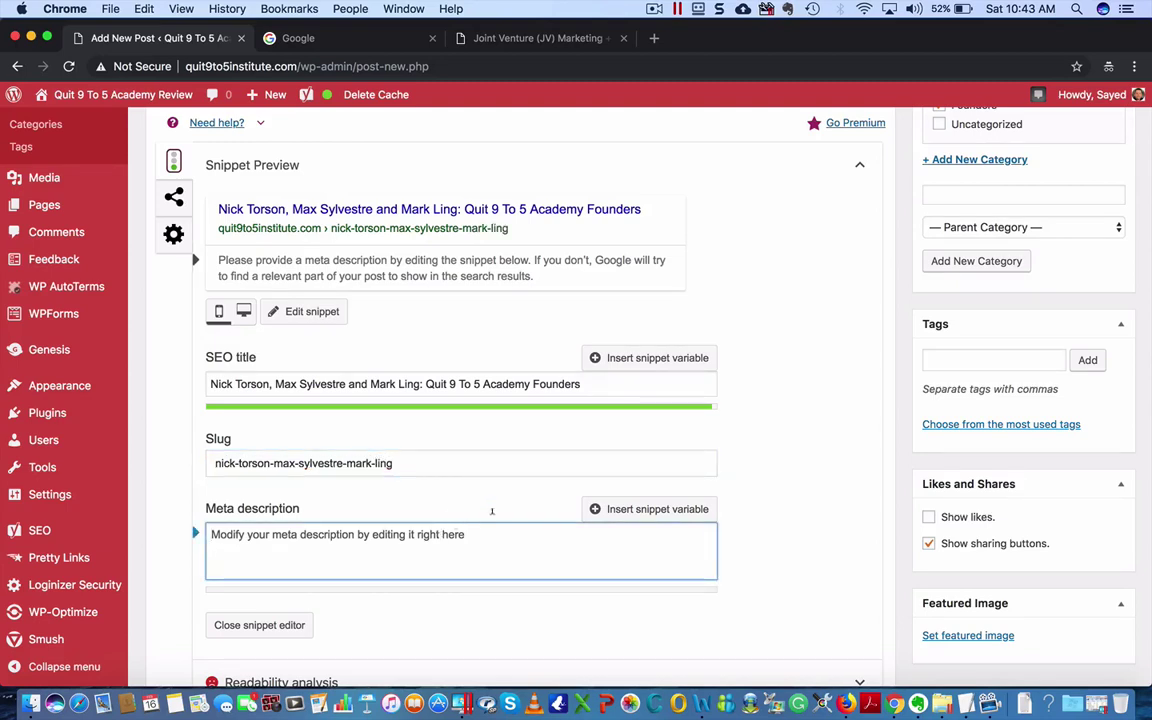
- Start the meta description with 'Who are' and copy the founders' names from the SEO title
click(462, 36)
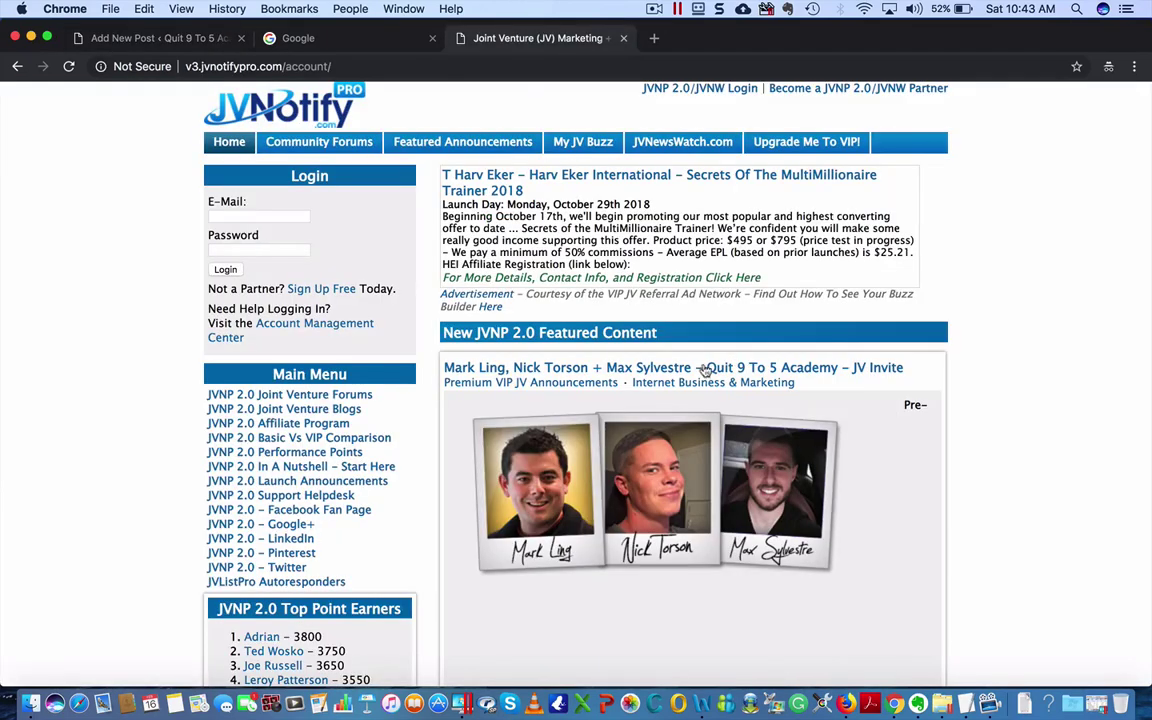
click(342, 45)
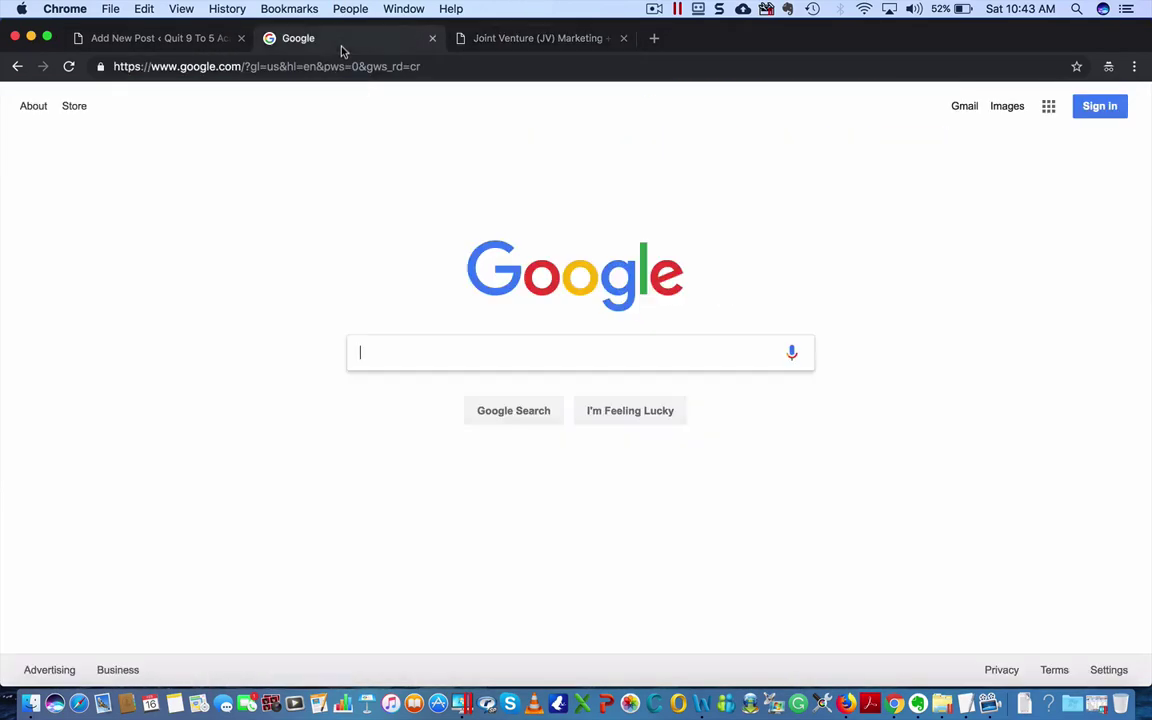
click(155, 38)
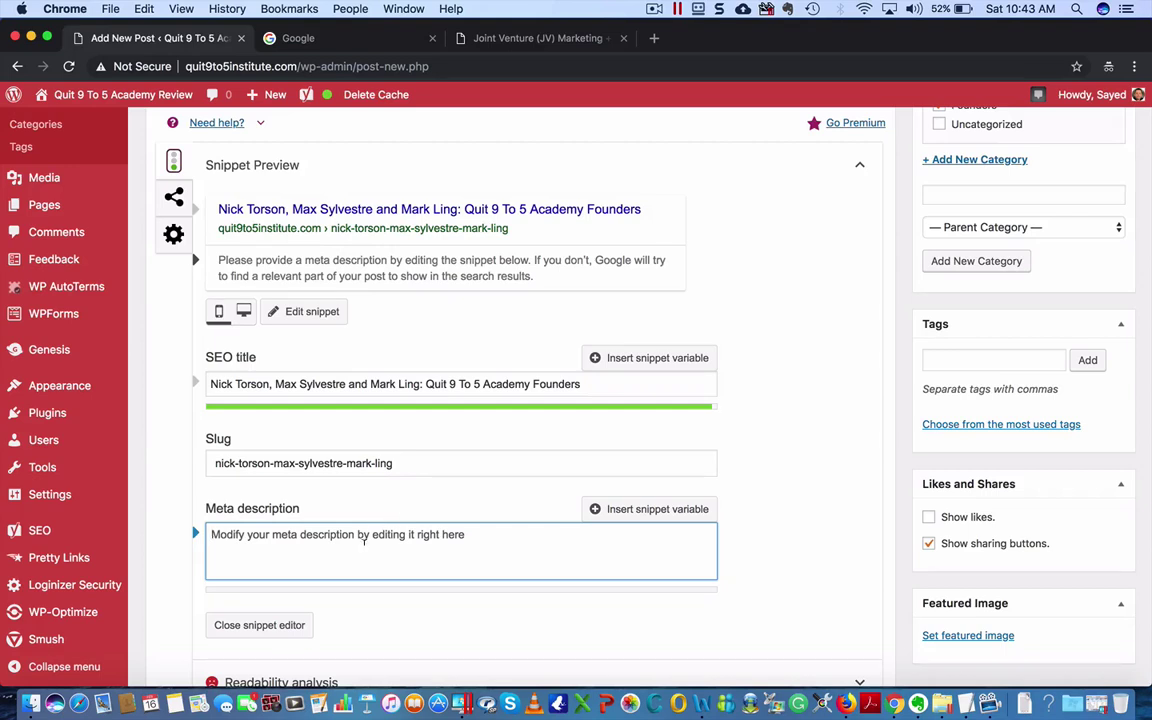
text(Who are)
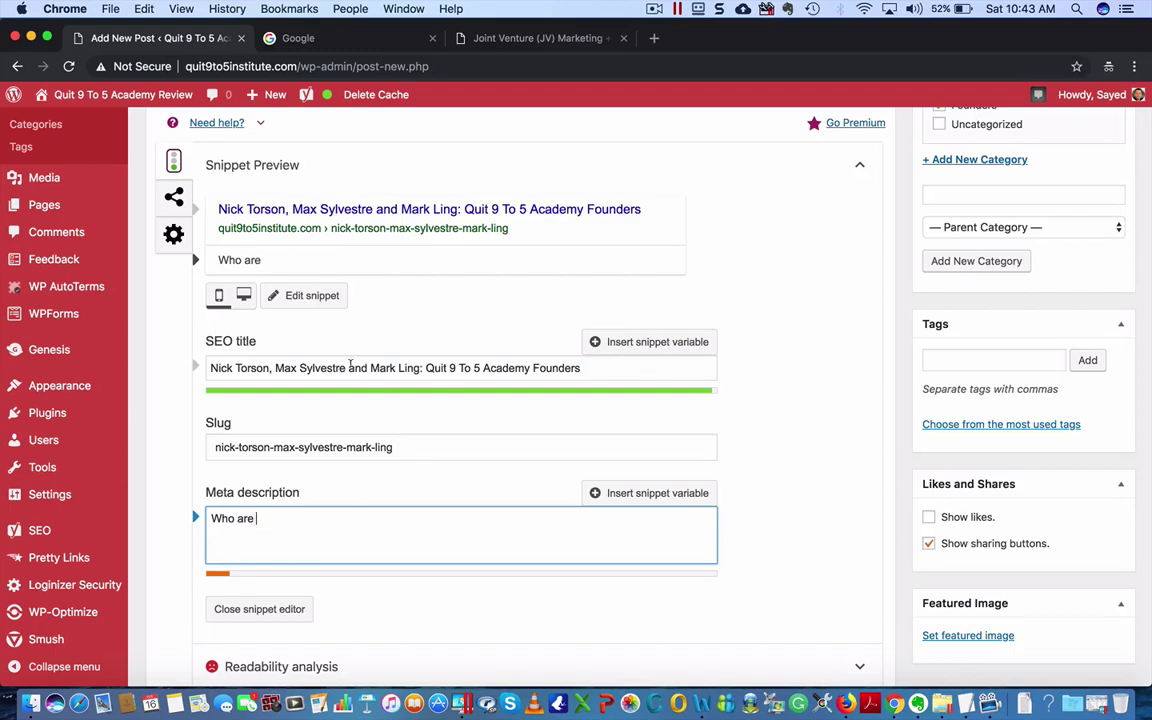
drag(420, 368, 197, 358)
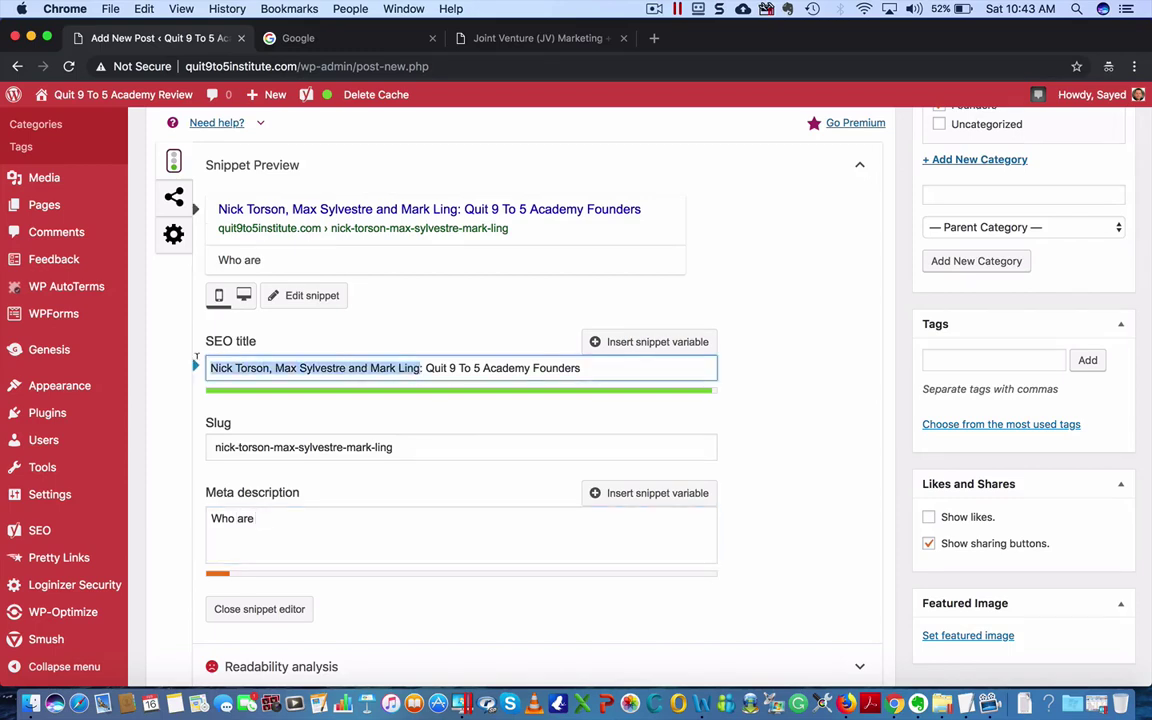
key(super+c)
- Finish the meta description with the names, '; the founders of Quit 9 To 5 Academy? Read this post…', then close the editor
click(317, 513)
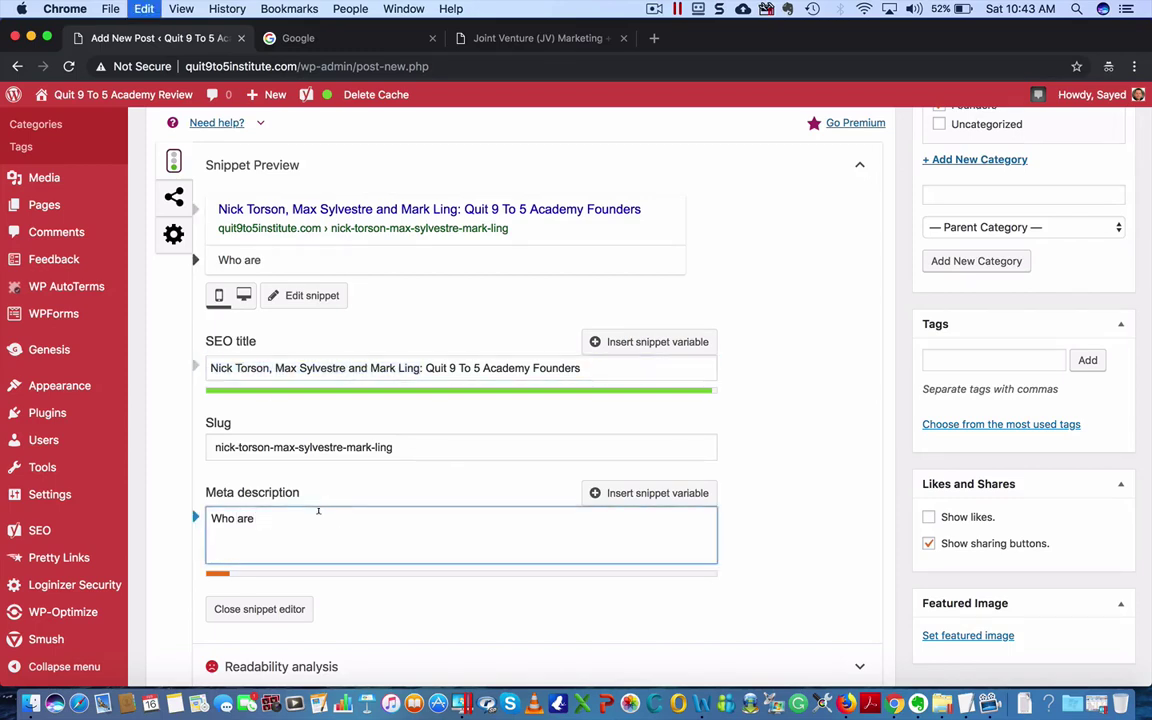
key(super+v)
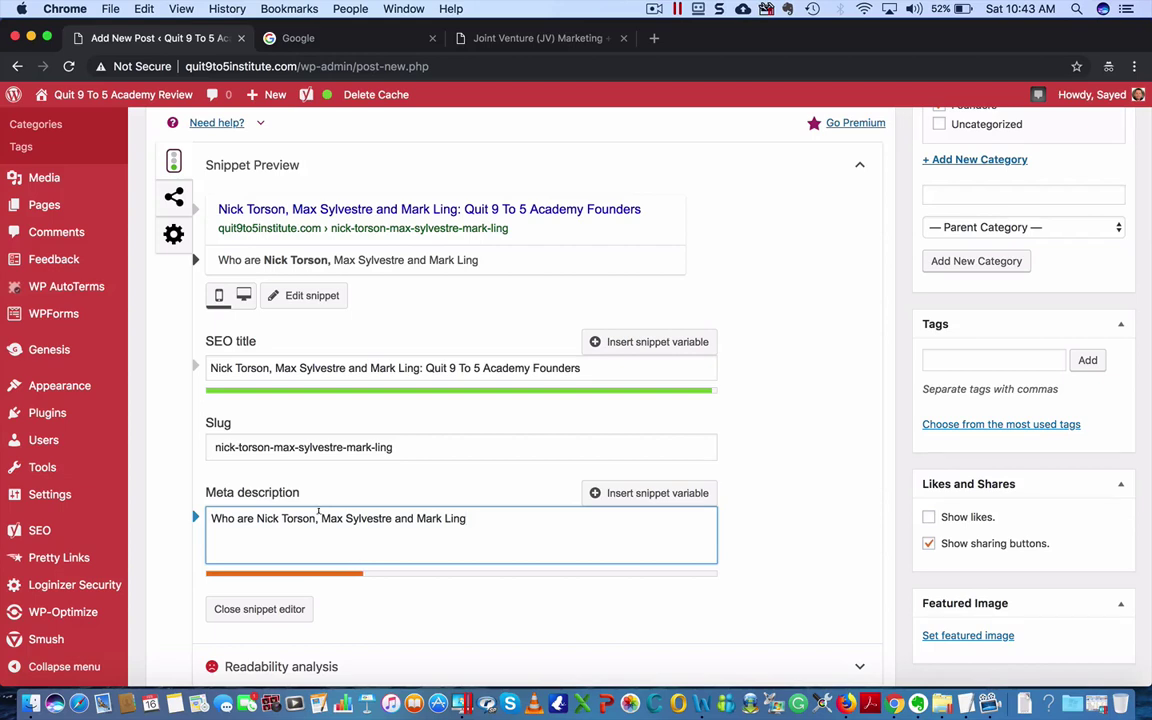
text(; the founders od)
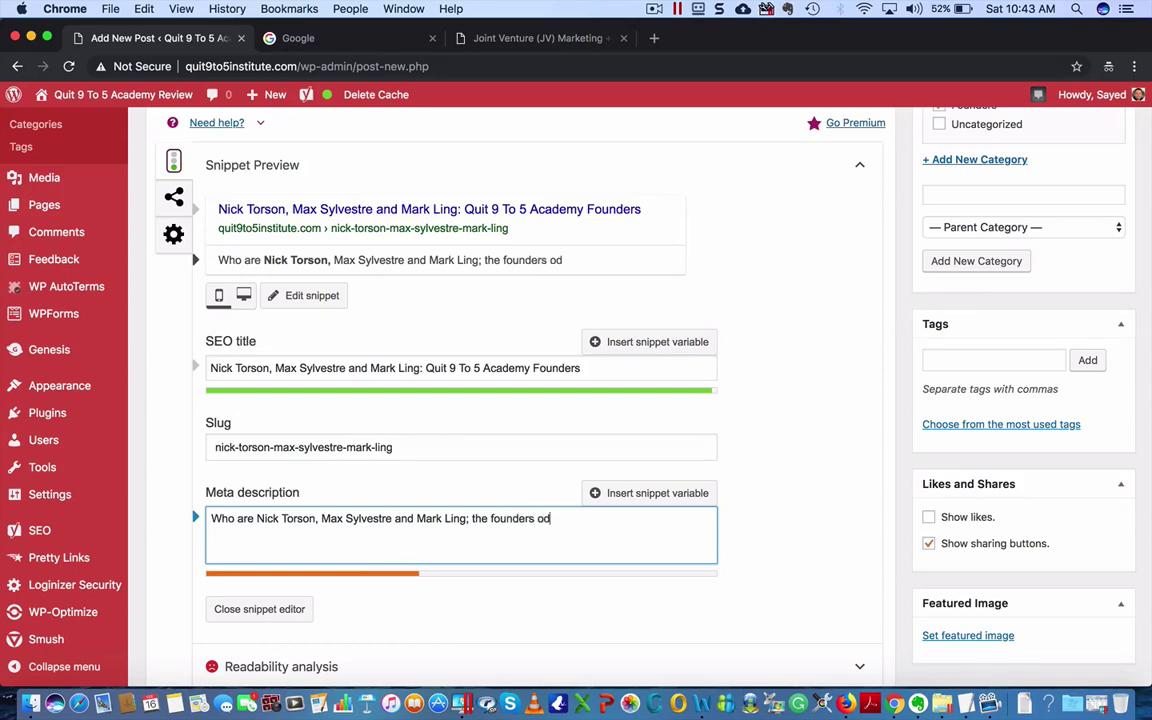
key(BackSpace)
text(f Quit 9 To 5 )
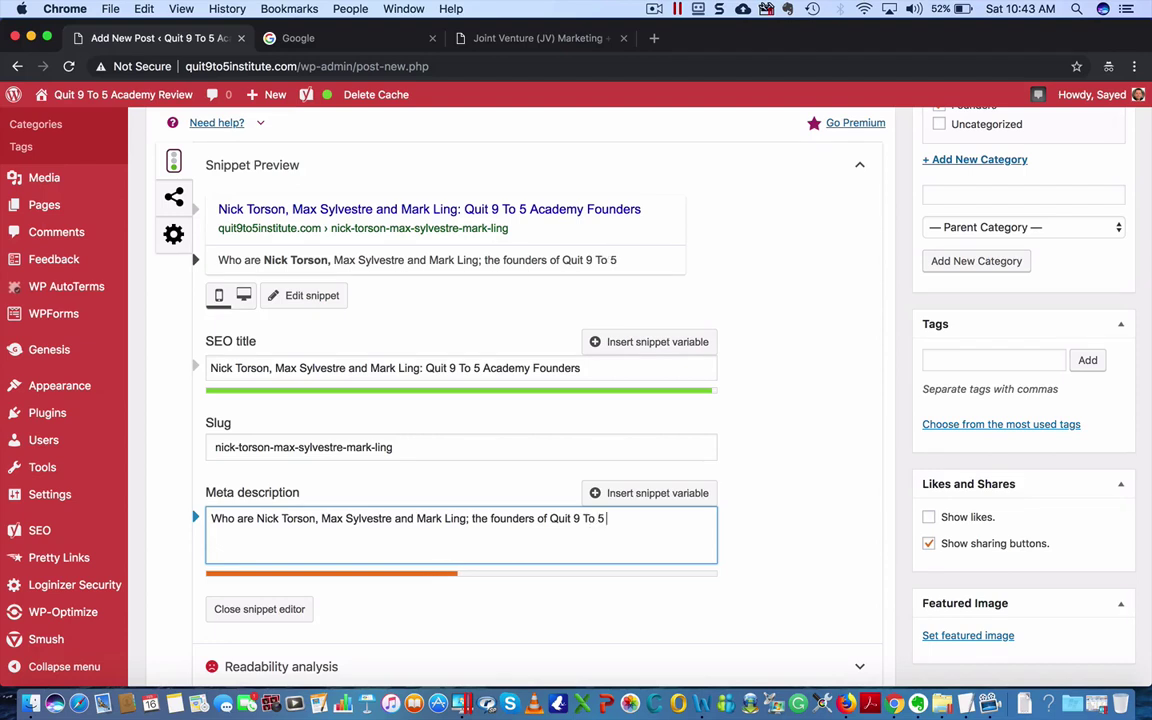
text(Academy?)
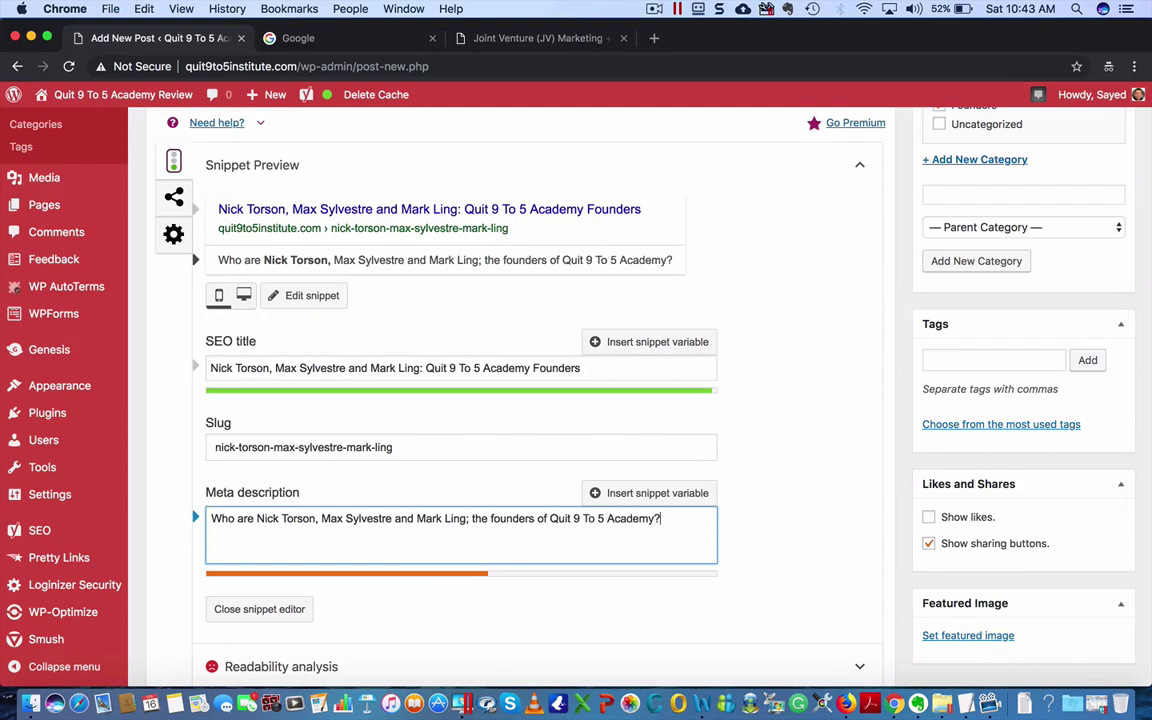
text( Rea)
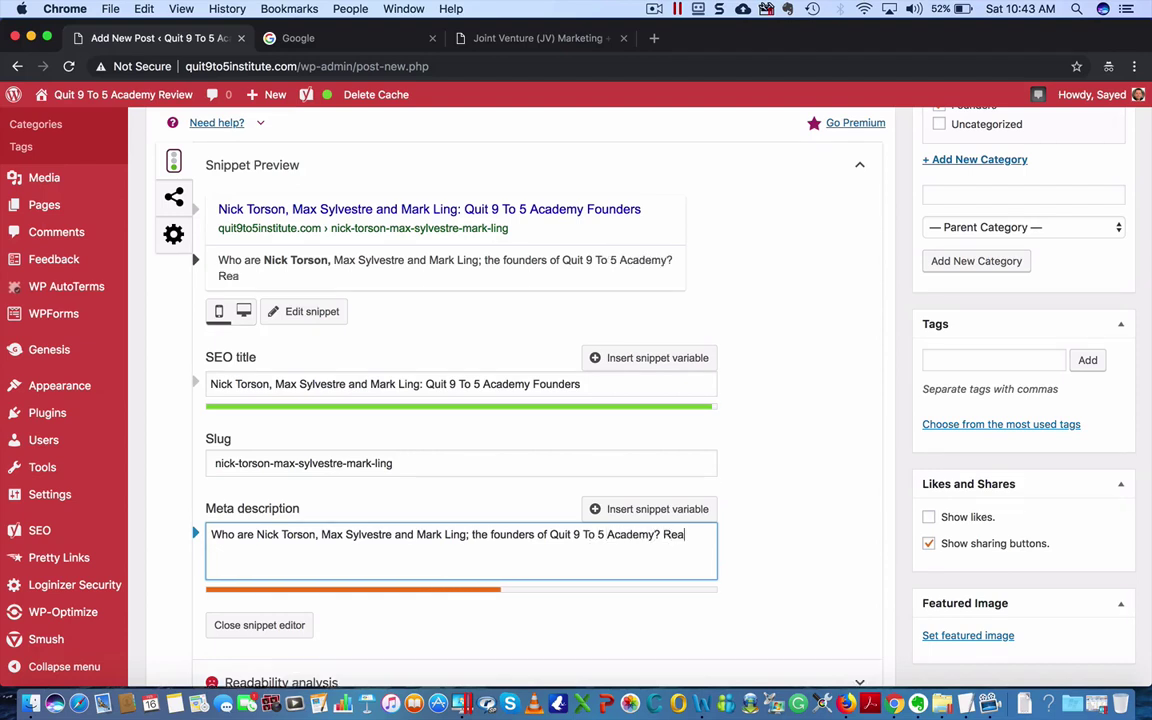
text(d this post)
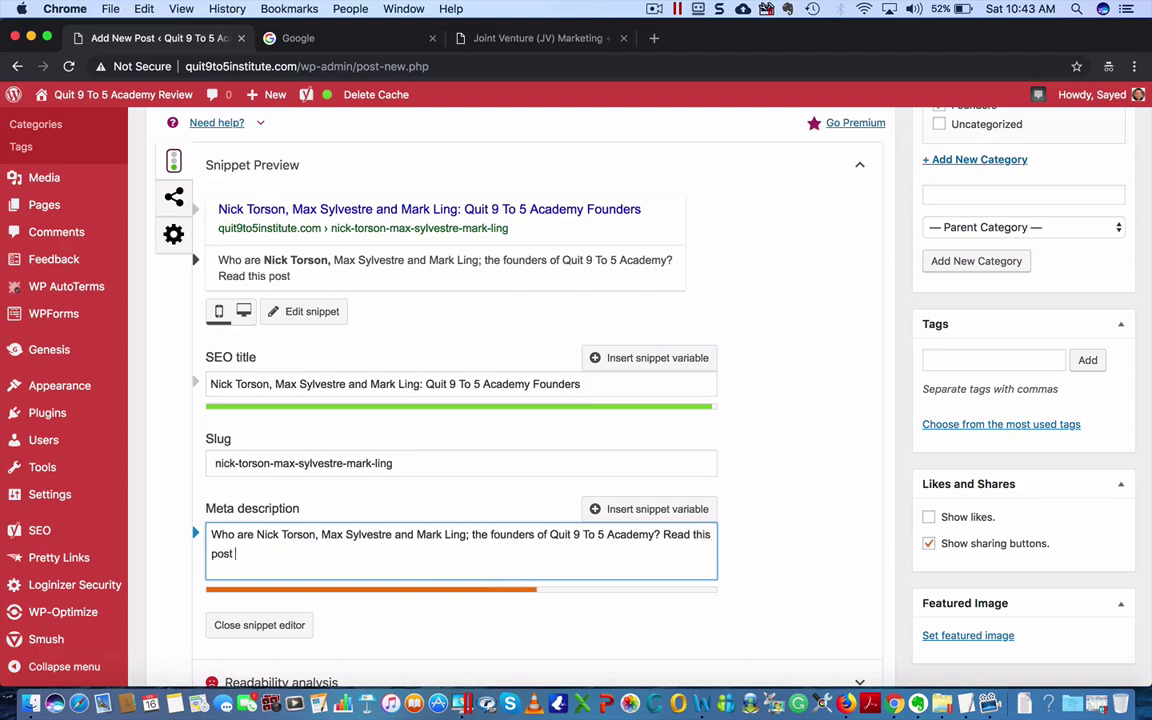
text( to find out more abo)
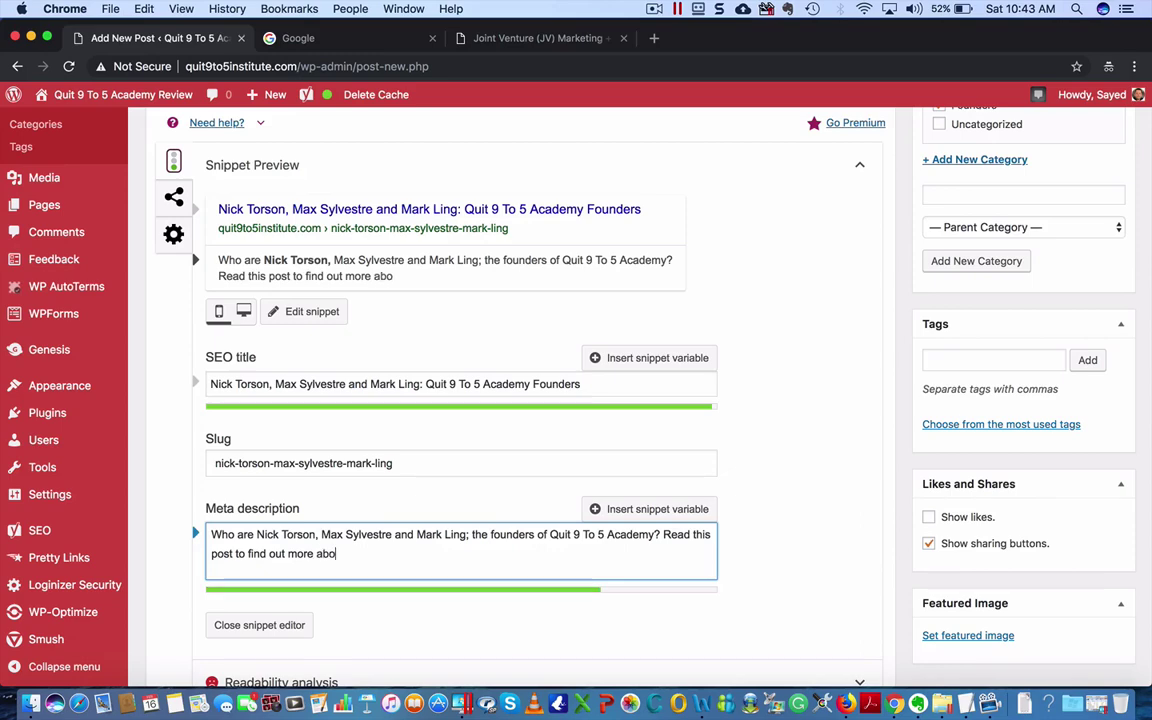
text(ut them...)
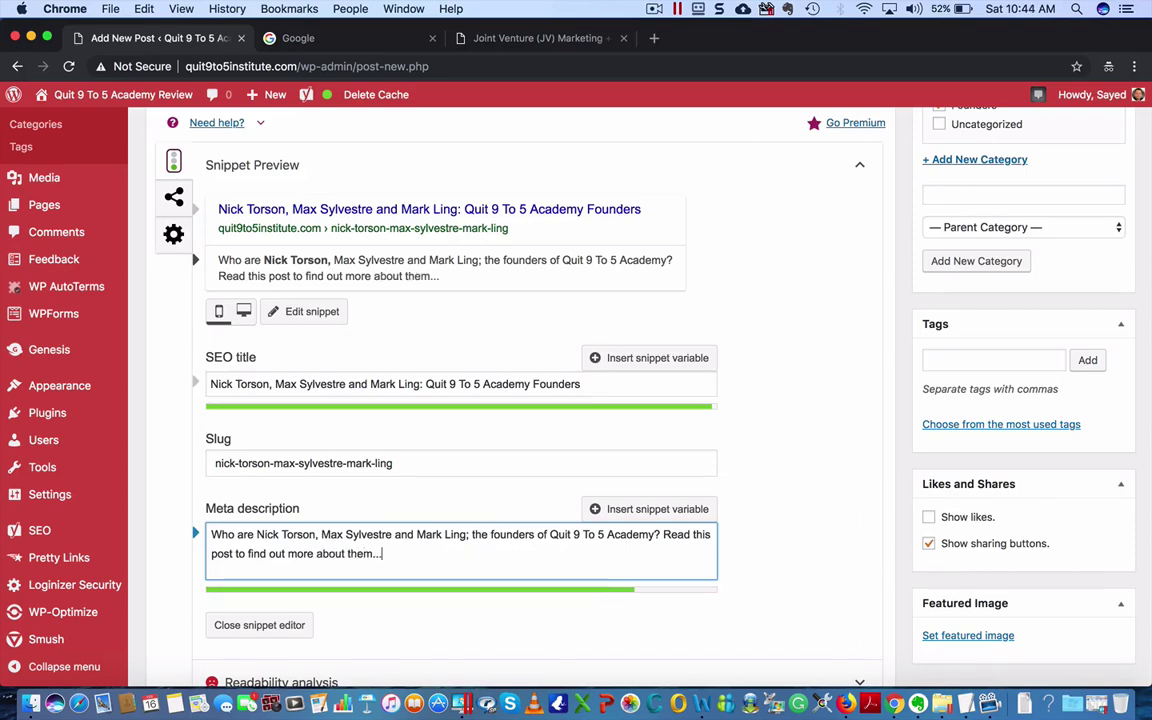
click(300, 624)
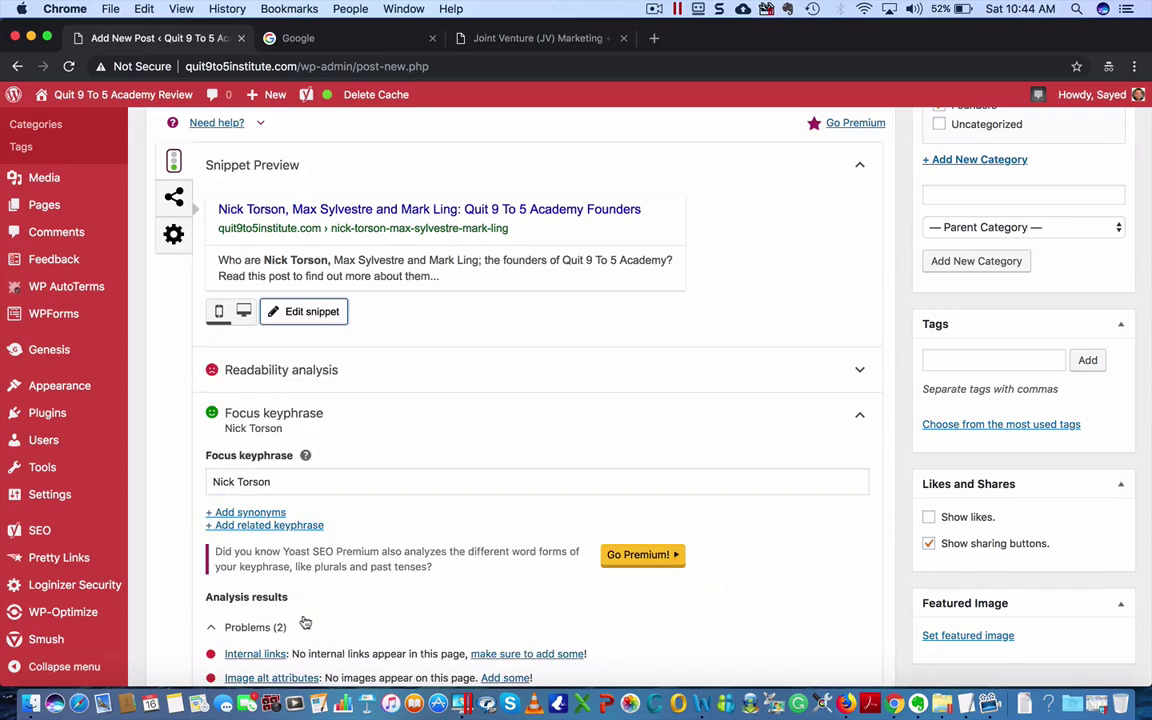
- Review the 10 good SEO results, then expand Readability analysis flagging passive voice and missing subheadings
scroll(305, 620, down, 3)
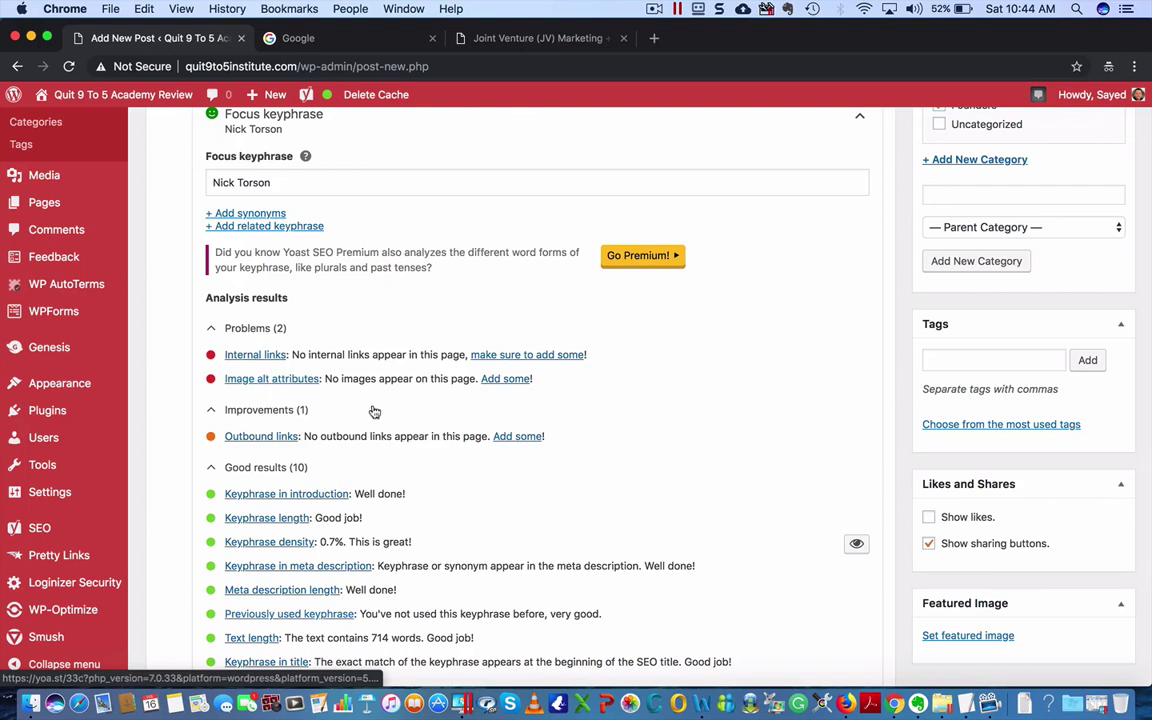
scroll(377, 411, down, 1)
scroll(340, 395, up, 1)
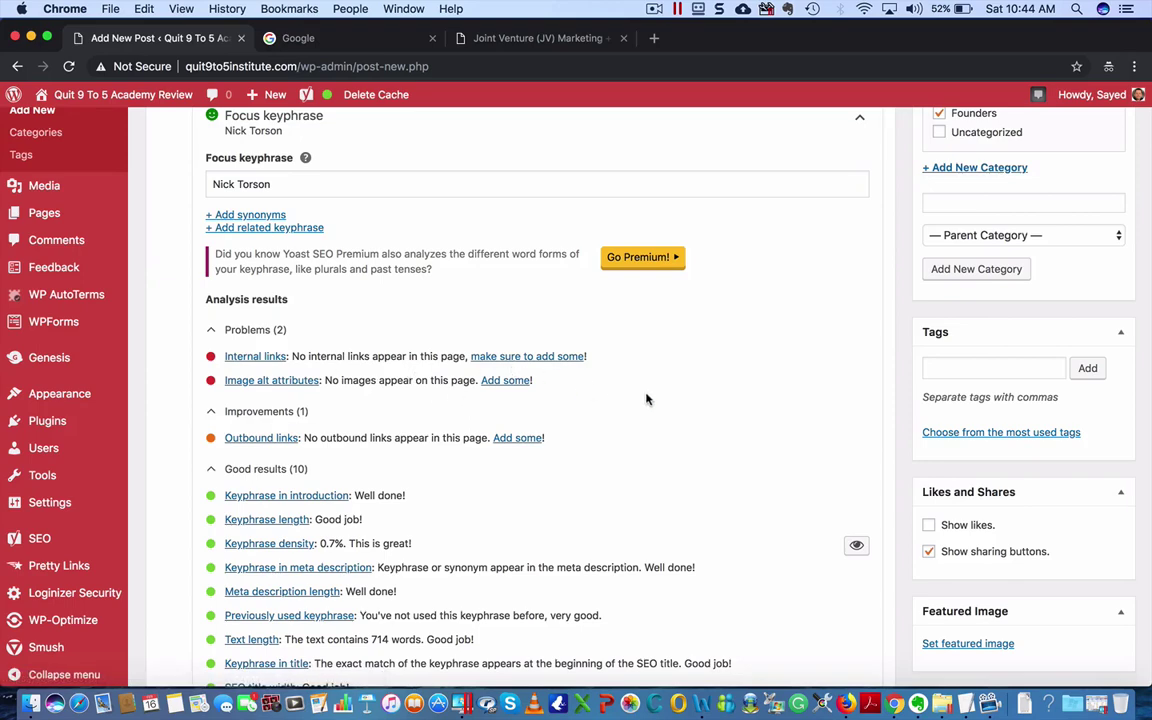
scroll(646, 399, down, 3)
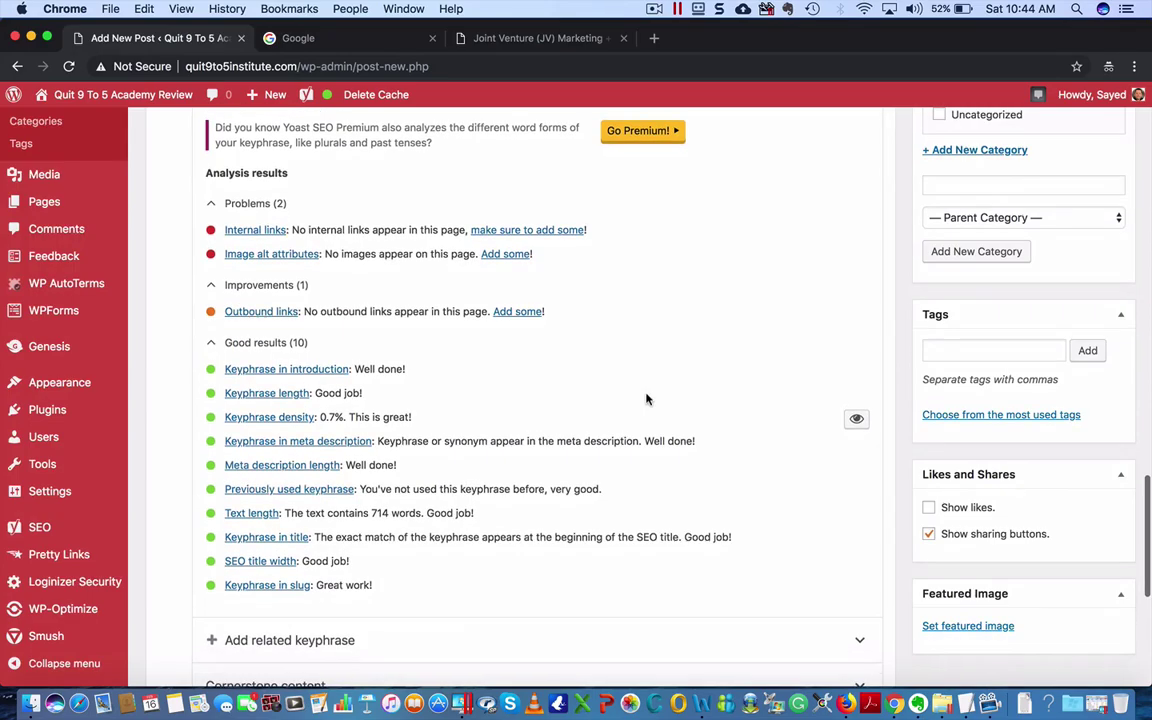
scroll(646, 399, up, 5)
scroll(646, 399, up, 10)
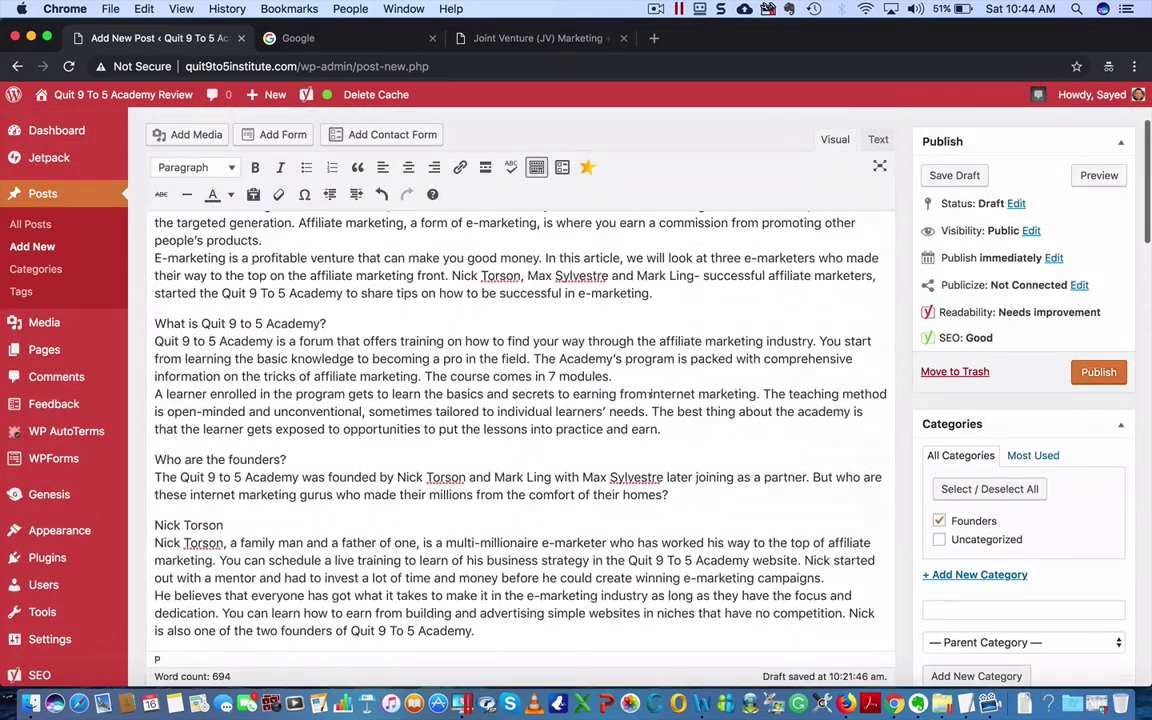
scroll(646, 399, down, 10)
scroll(646, 399, up, 2)
click(262, 396)
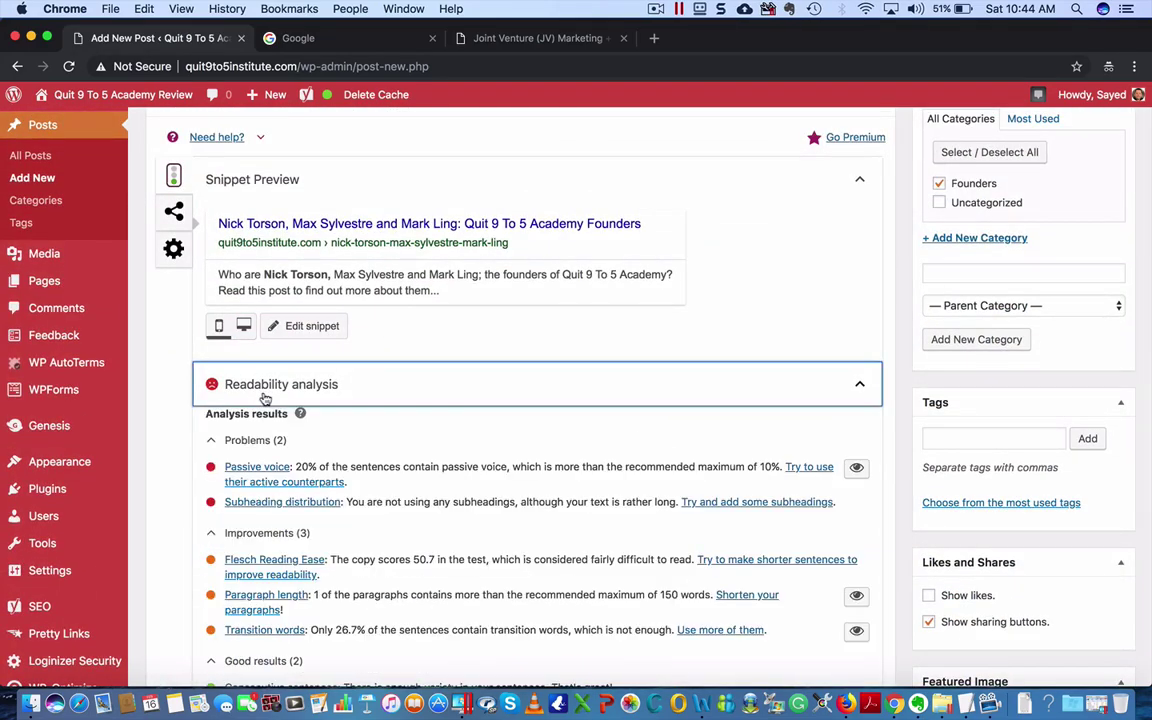
scroll(425, 460, down, 2)
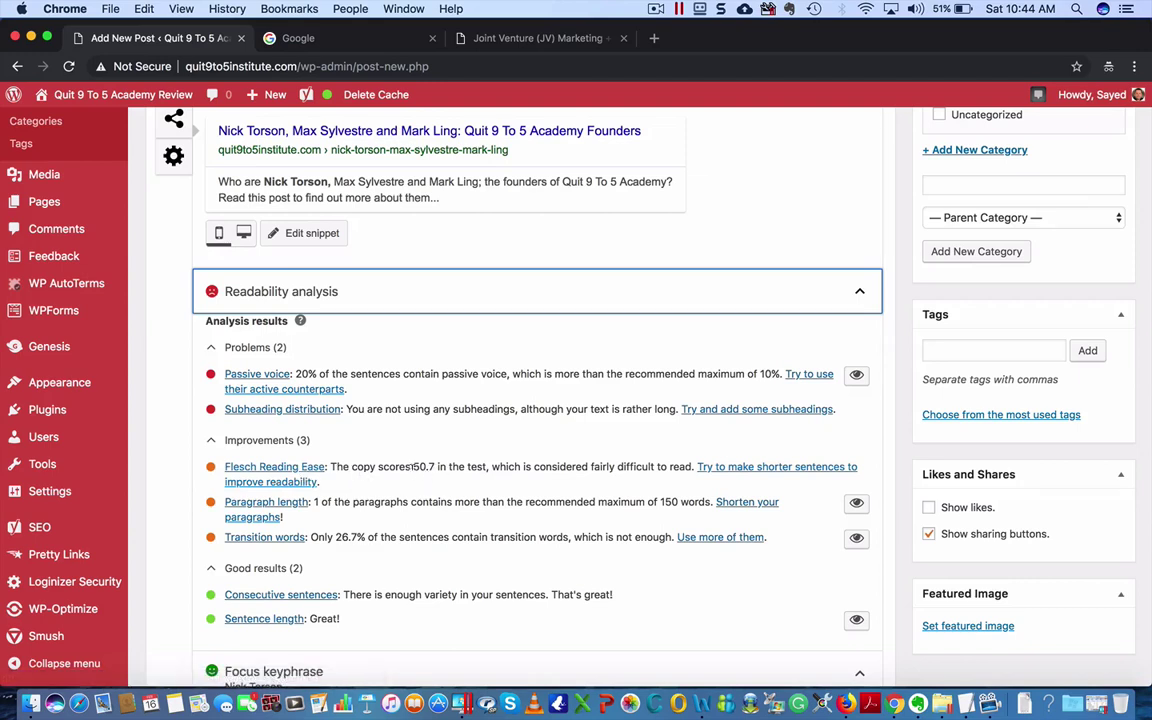
drag(414, 467, 437, 467)
click(413, 467)
click(453, 490)
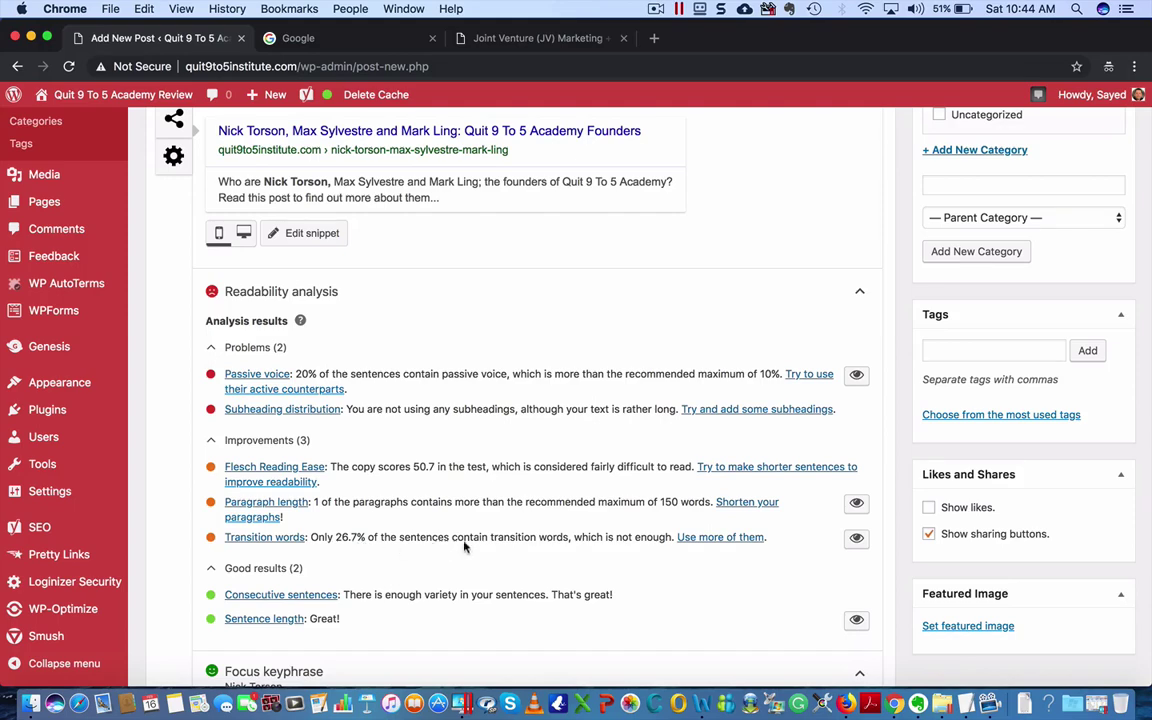
scroll(543, 540, down, 2)
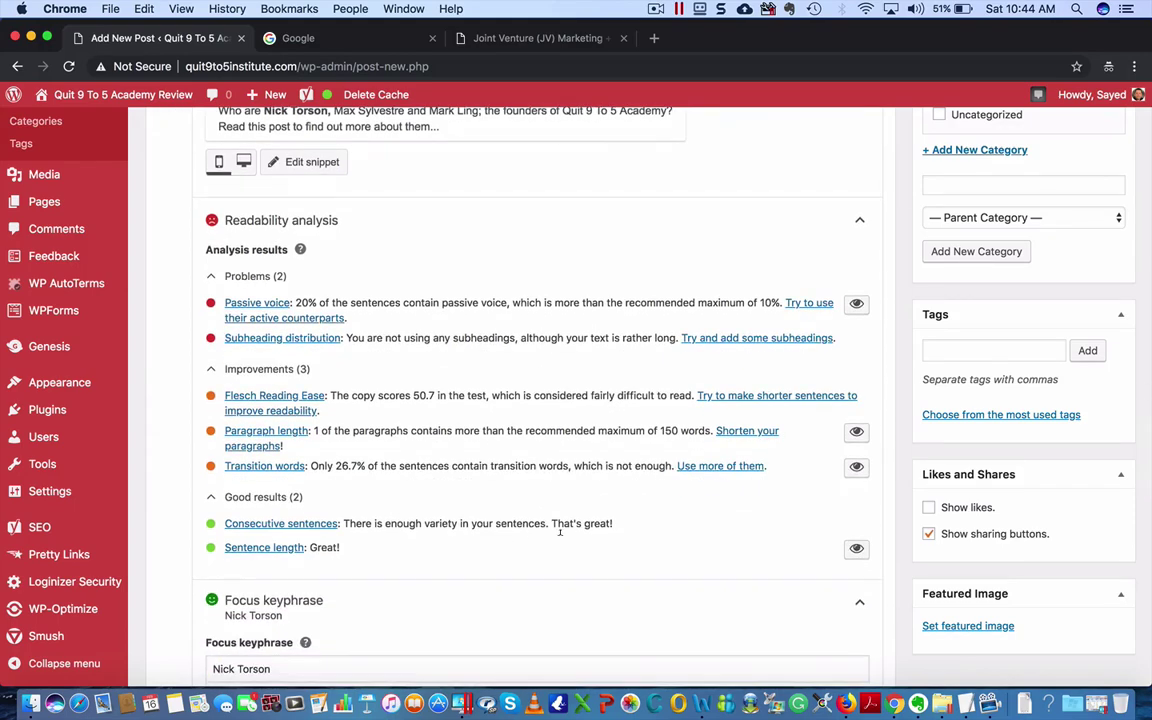
scroll(590, 549, up, 5)
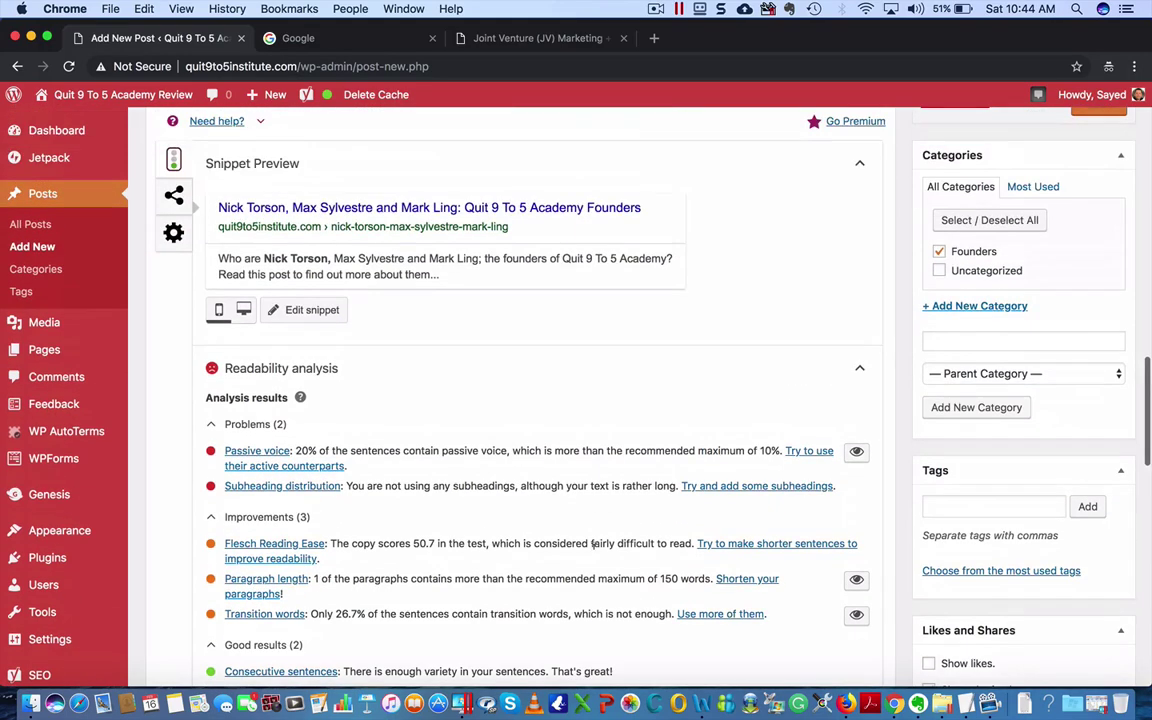
scroll(590, 549, down, 5)
scroll(590, 549, down, 3)
scroll(593, 546, up, 2)
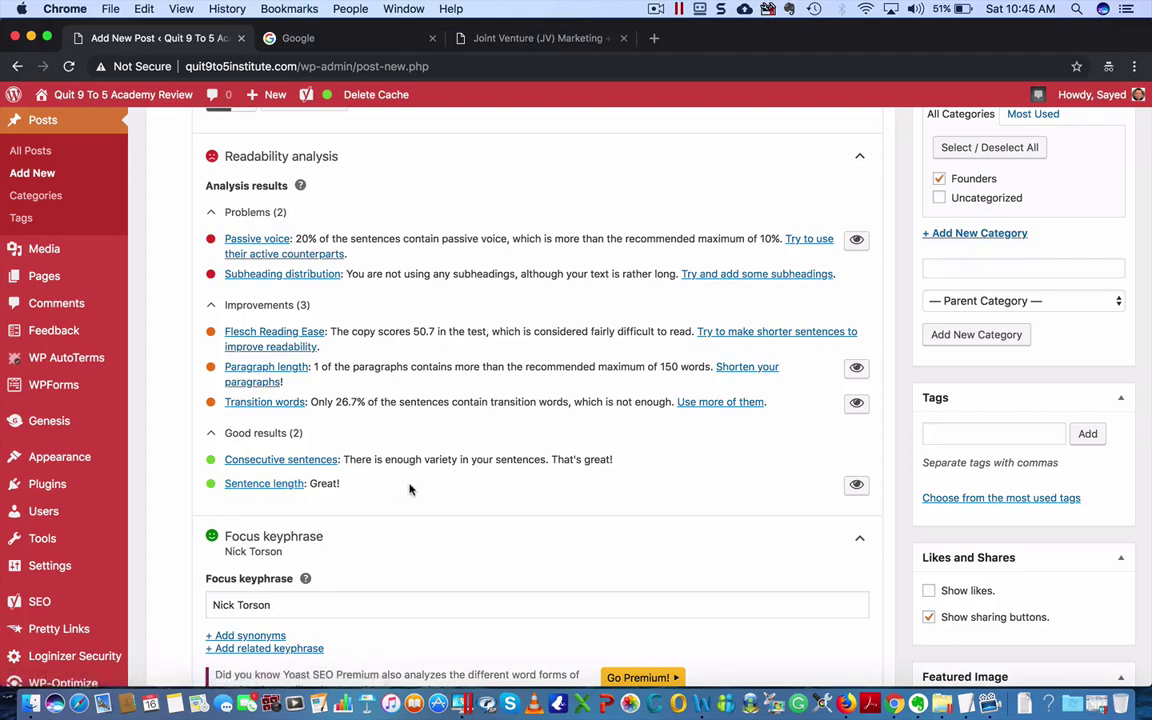
scroll(409, 489, up, 2)
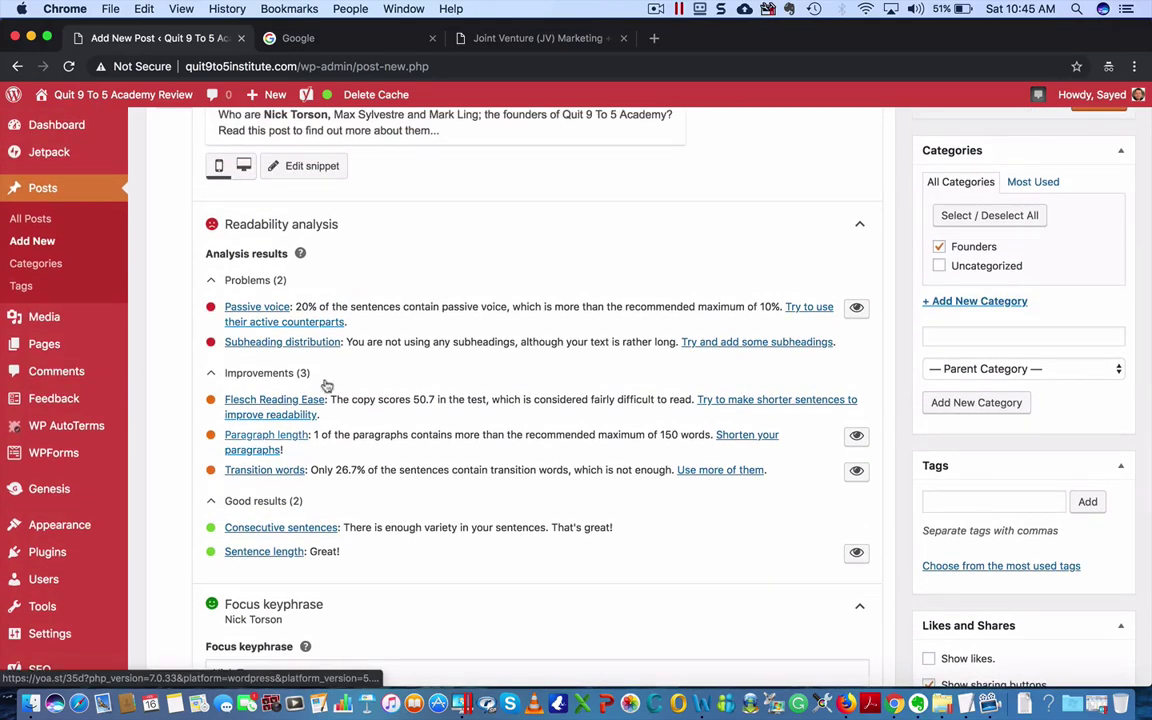
scroll(488, 400, up, 15)
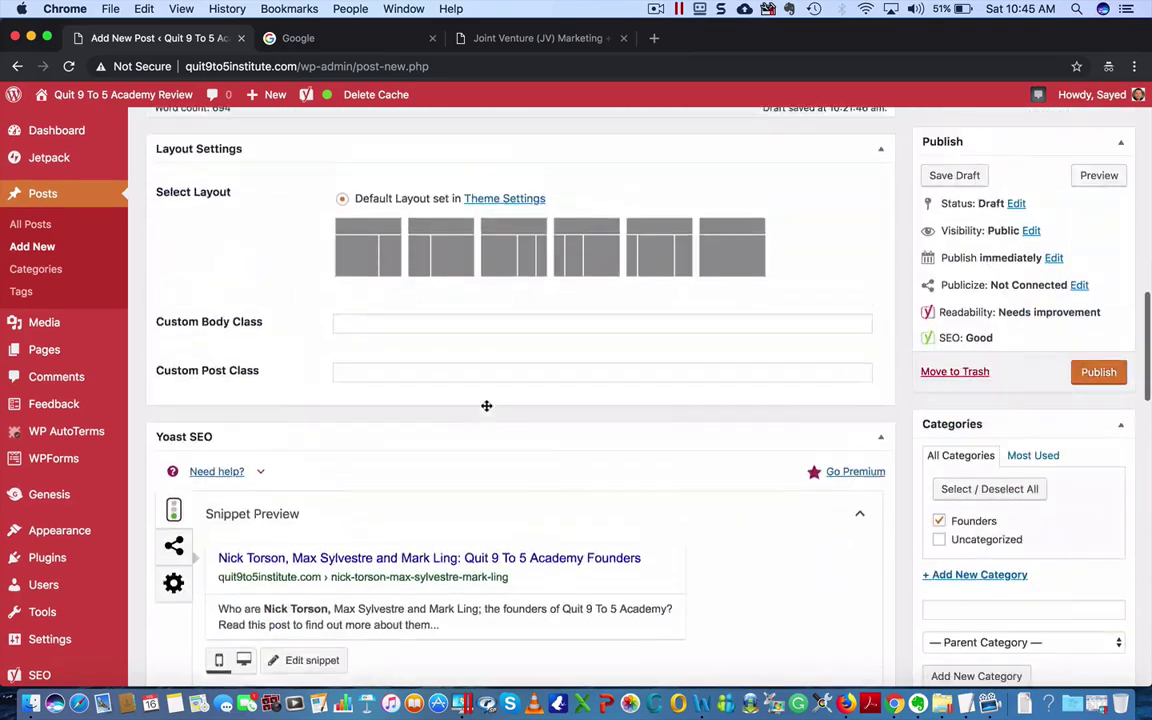
- Leave the WordPress draft and bring up the Joint Venture Marketing page with the founders' photos
scroll(488, 405, up, 12)
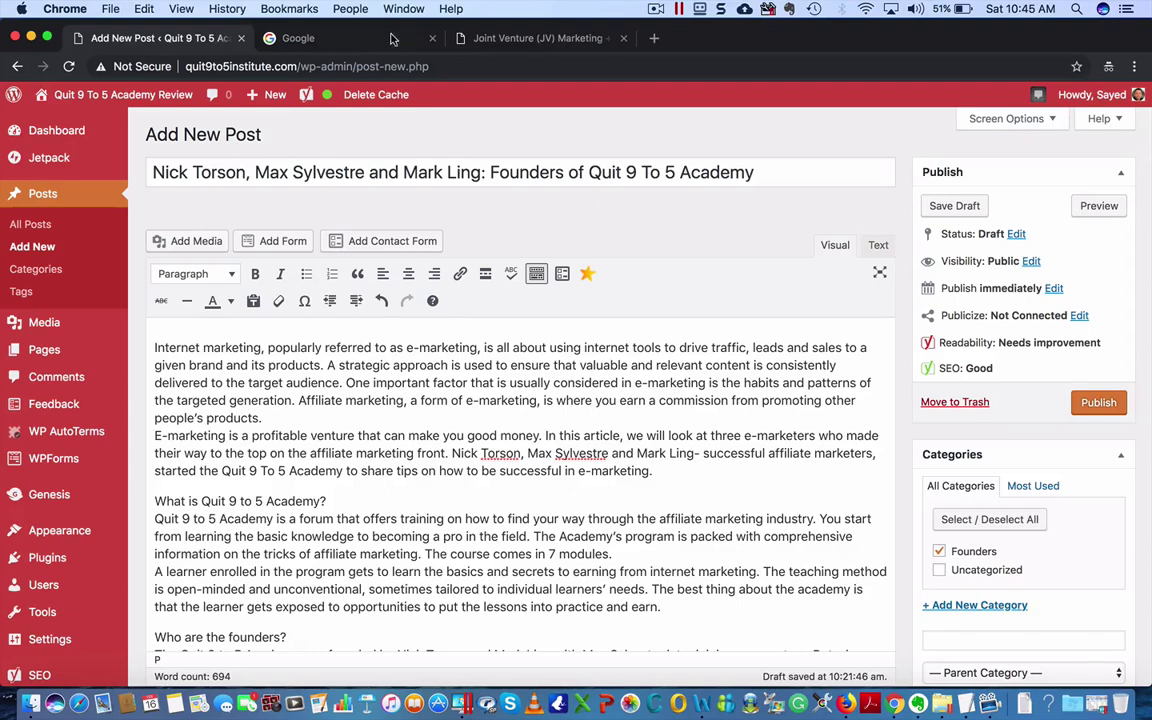
click(320, 36)
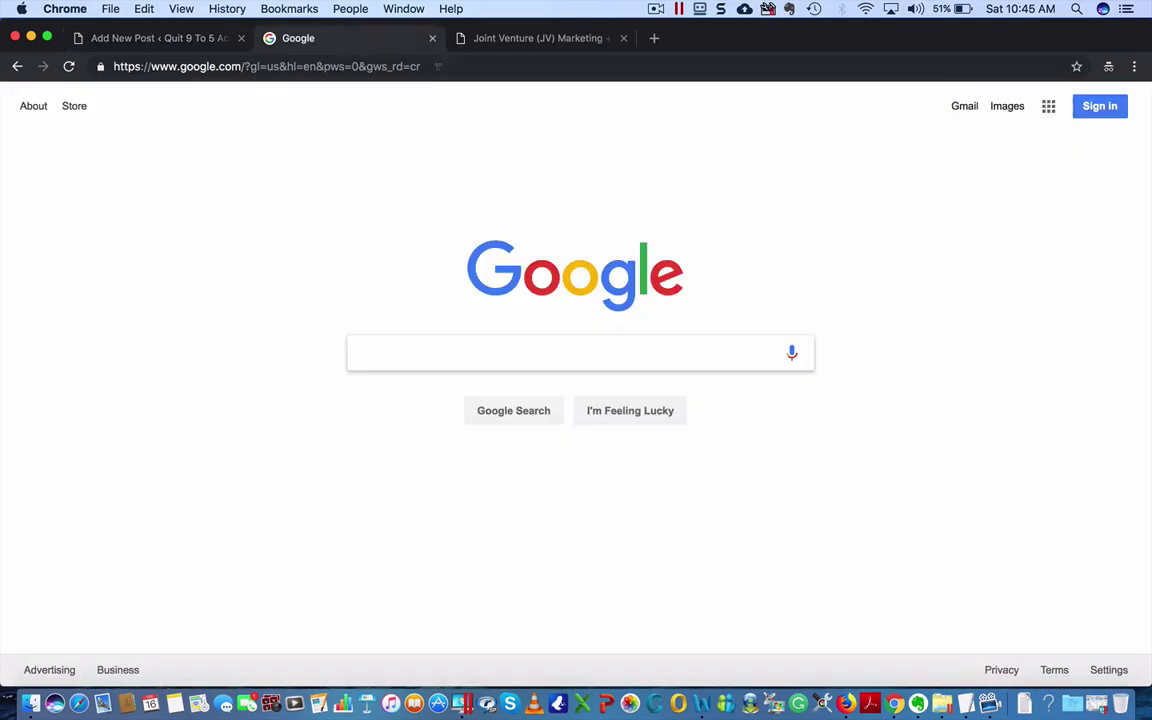
click(530, 38)
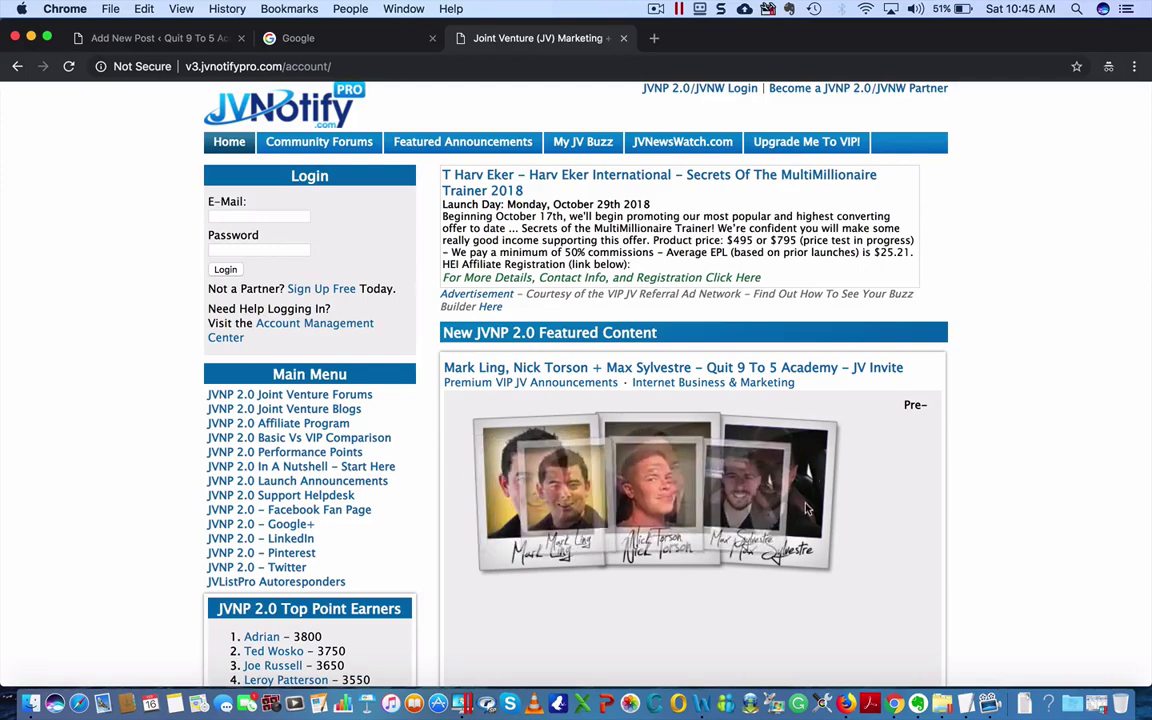
- Save the founders' photo from the JVNotify page to the Desktop as a PNG image
right_click(664, 497)
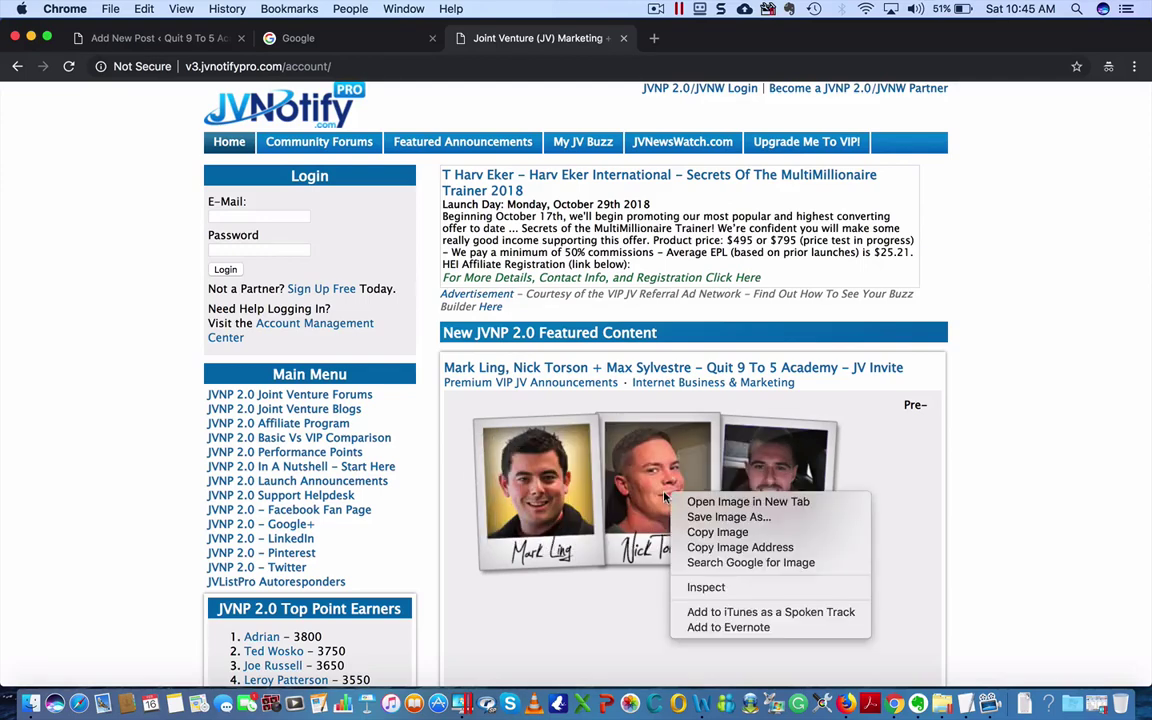
click(729, 517)
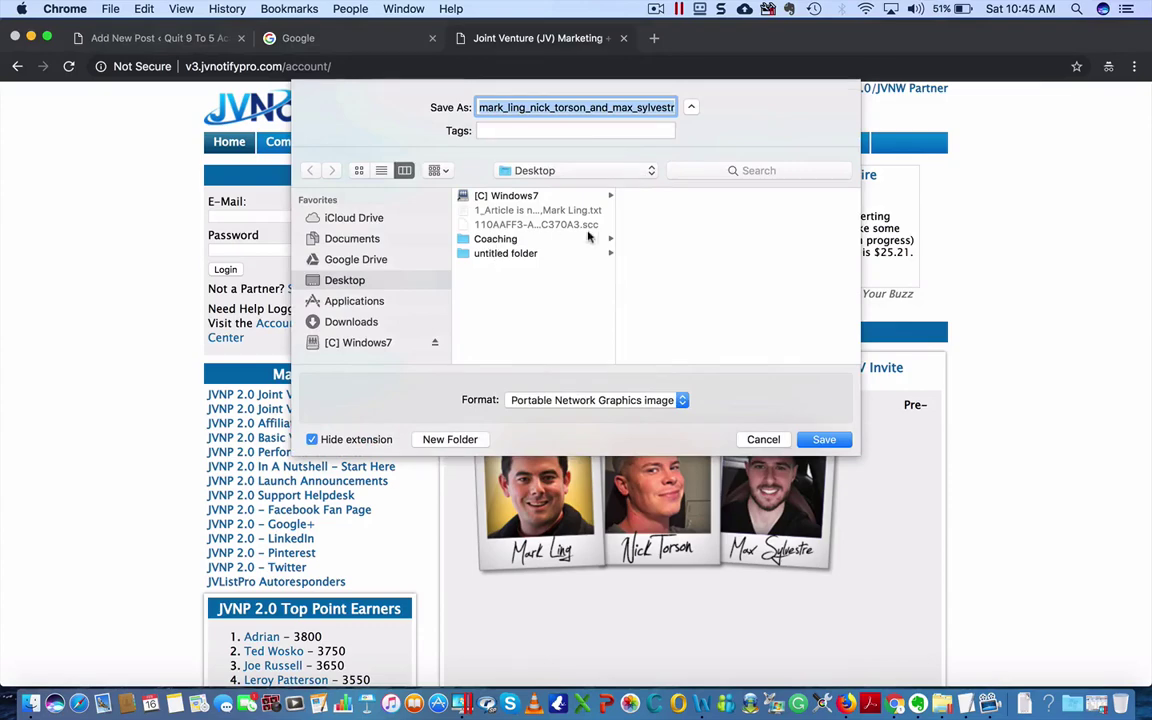
click(818, 437)
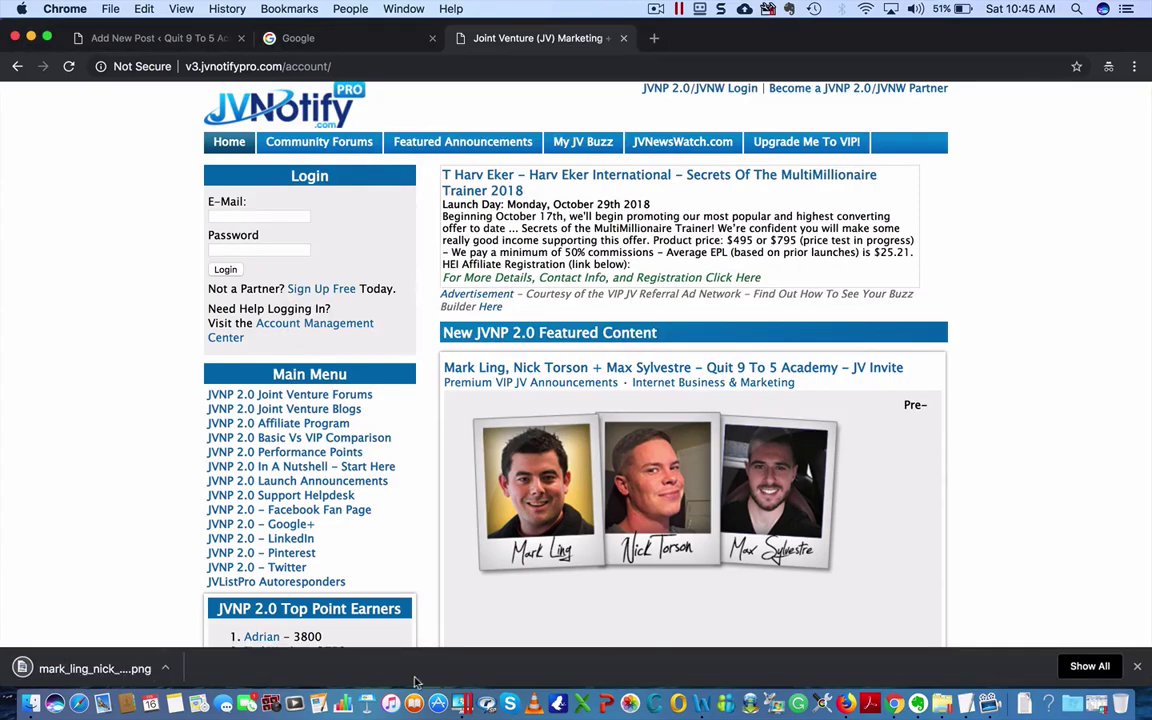
click(1135, 667)
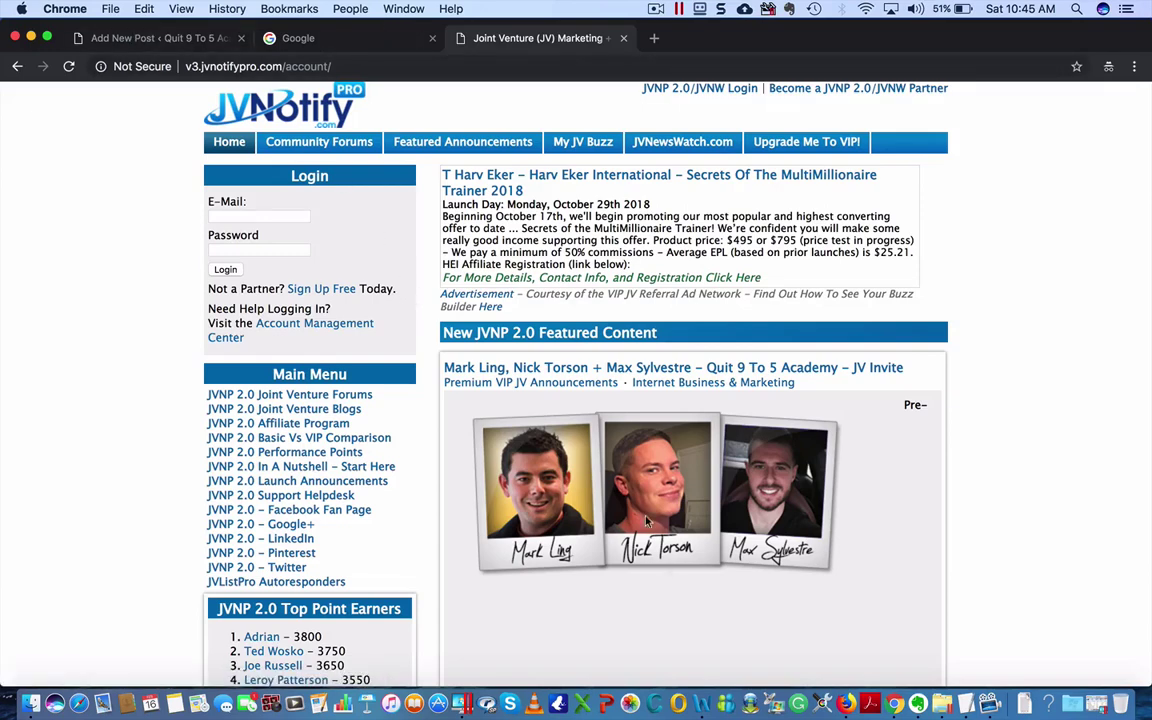
- Search Google for the first founder's name plus 'affiliate' and show the image results
click(300, 38)
text(n)
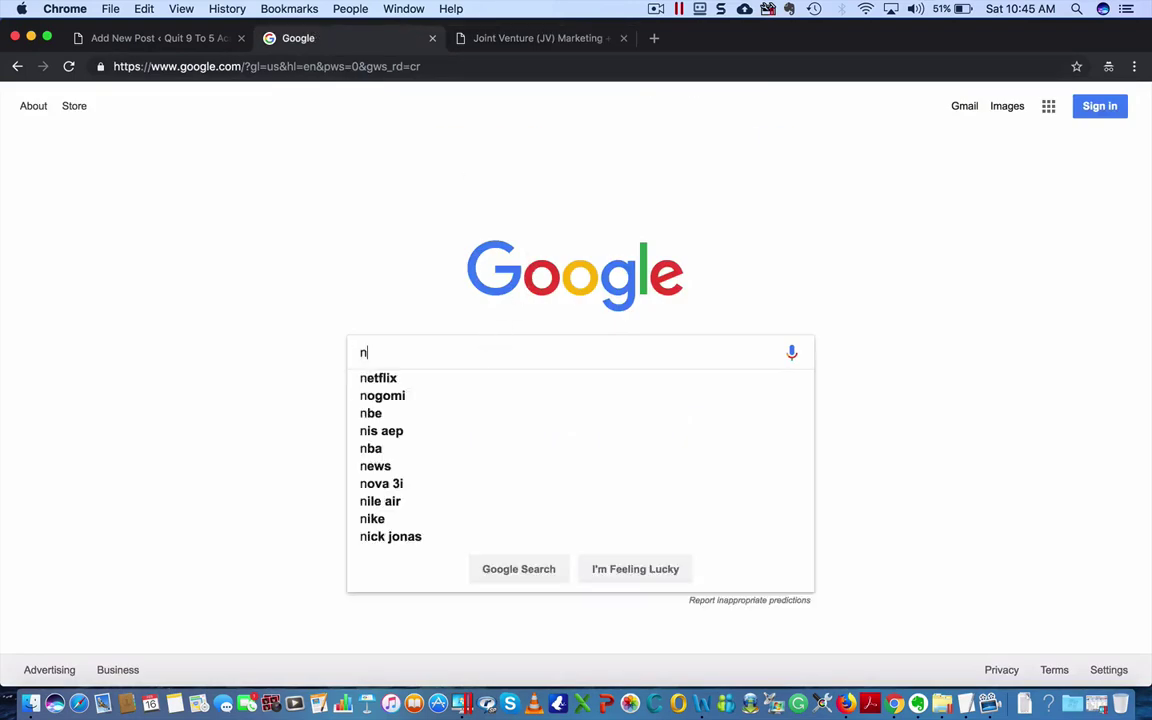
text(ick torson)
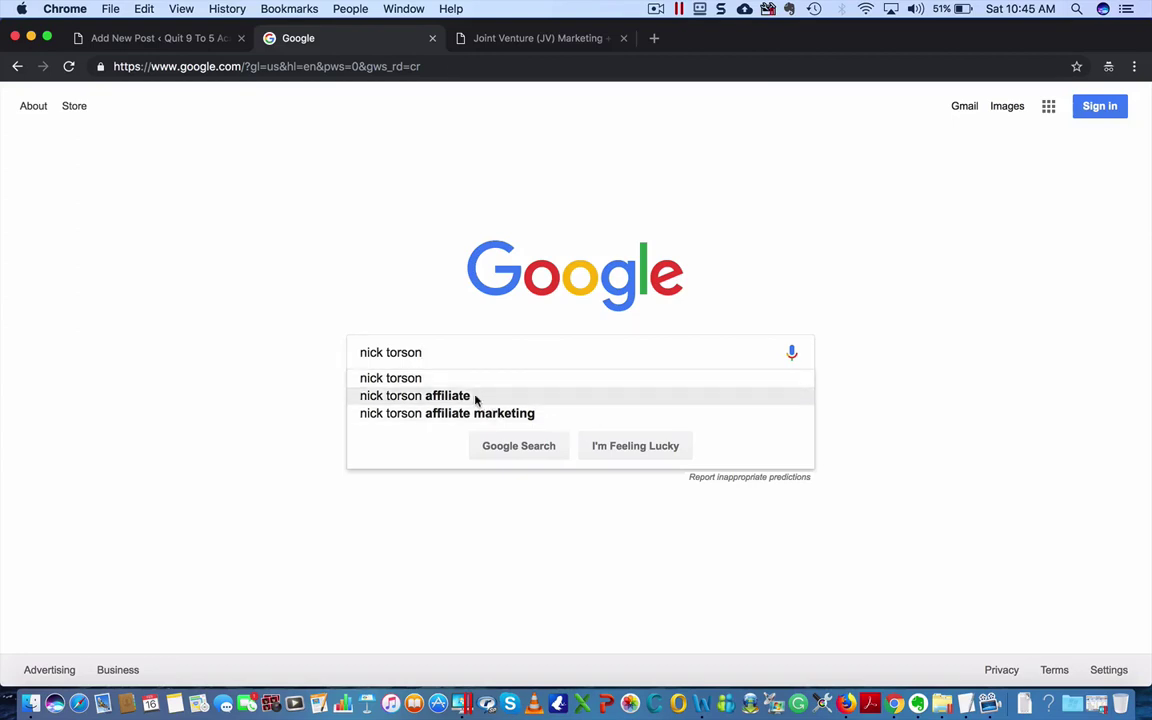
click(476, 398)
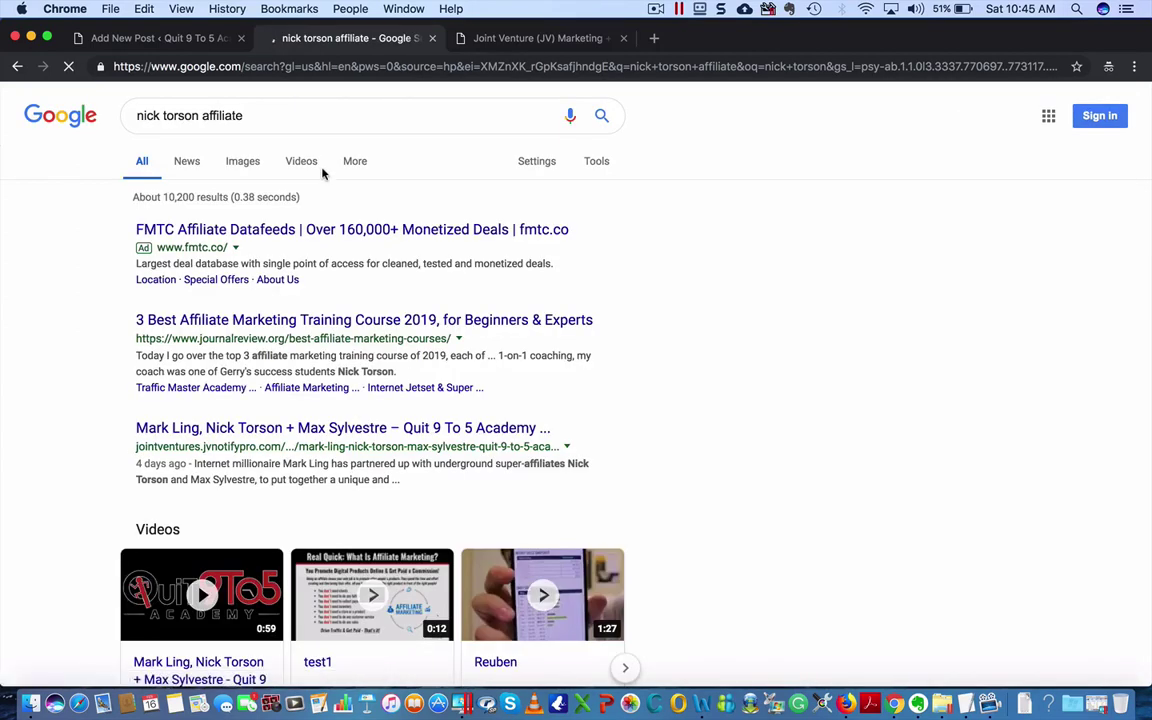
click(242, 161)
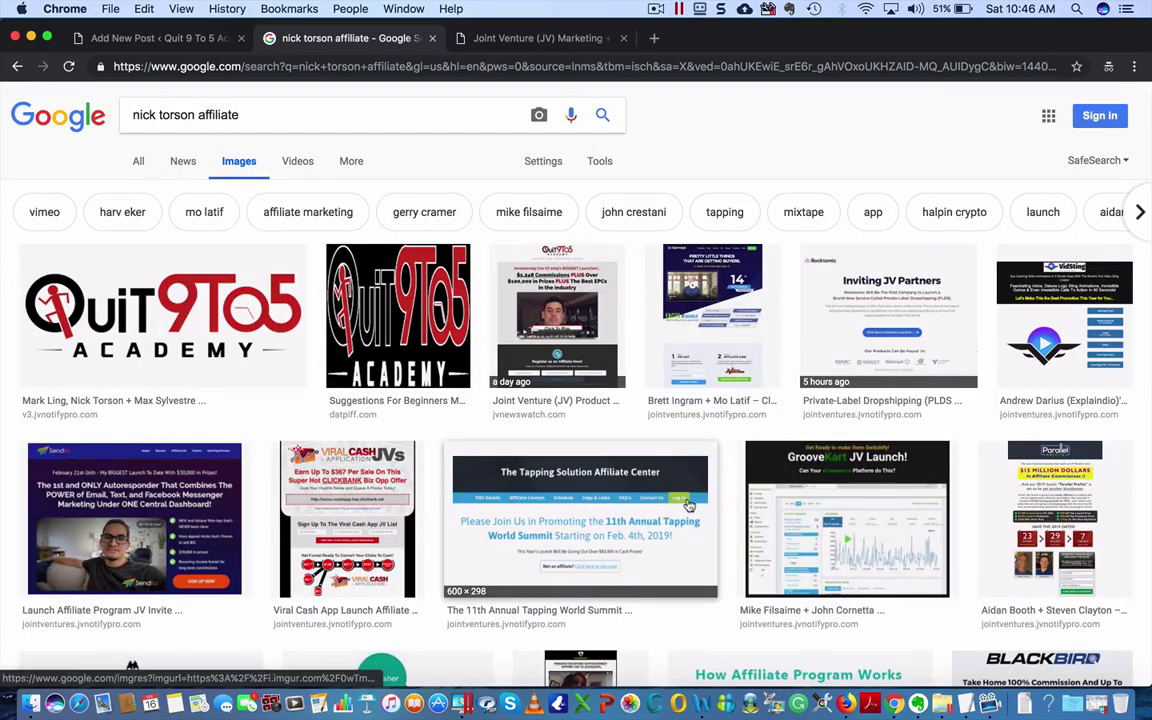
- Scroll down through the founder's affiliate image results, then back up
scroll(688, 506, down, 10)
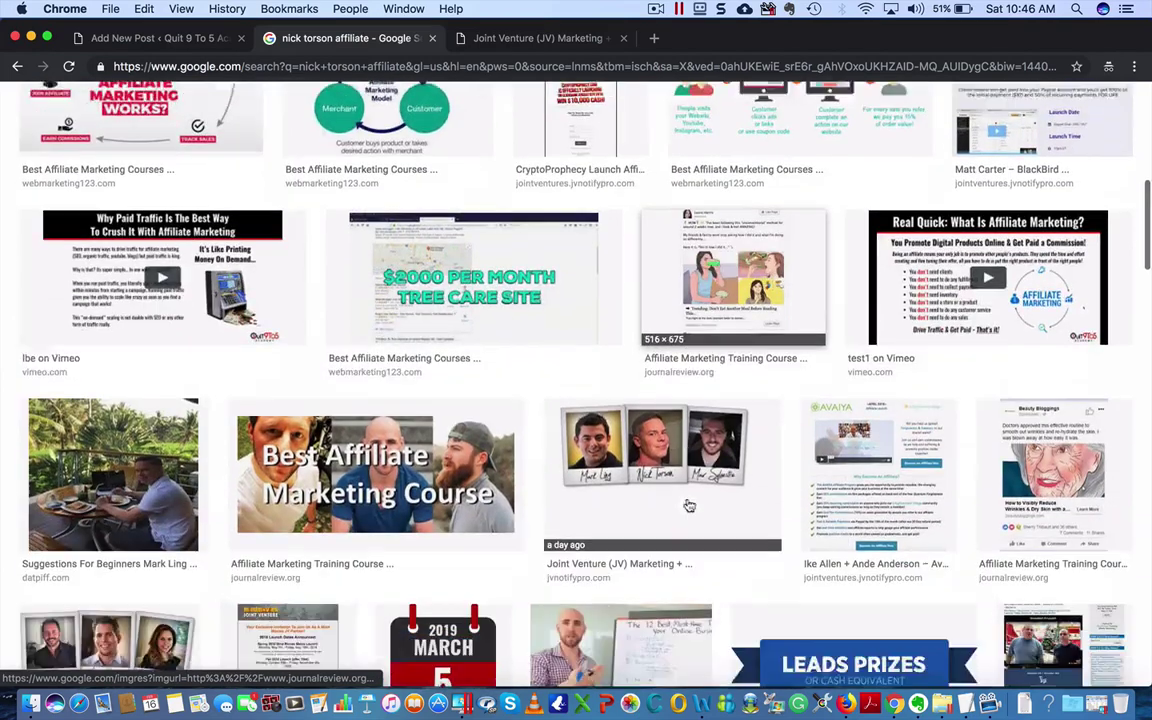
scroll(689, 506, down, 3)
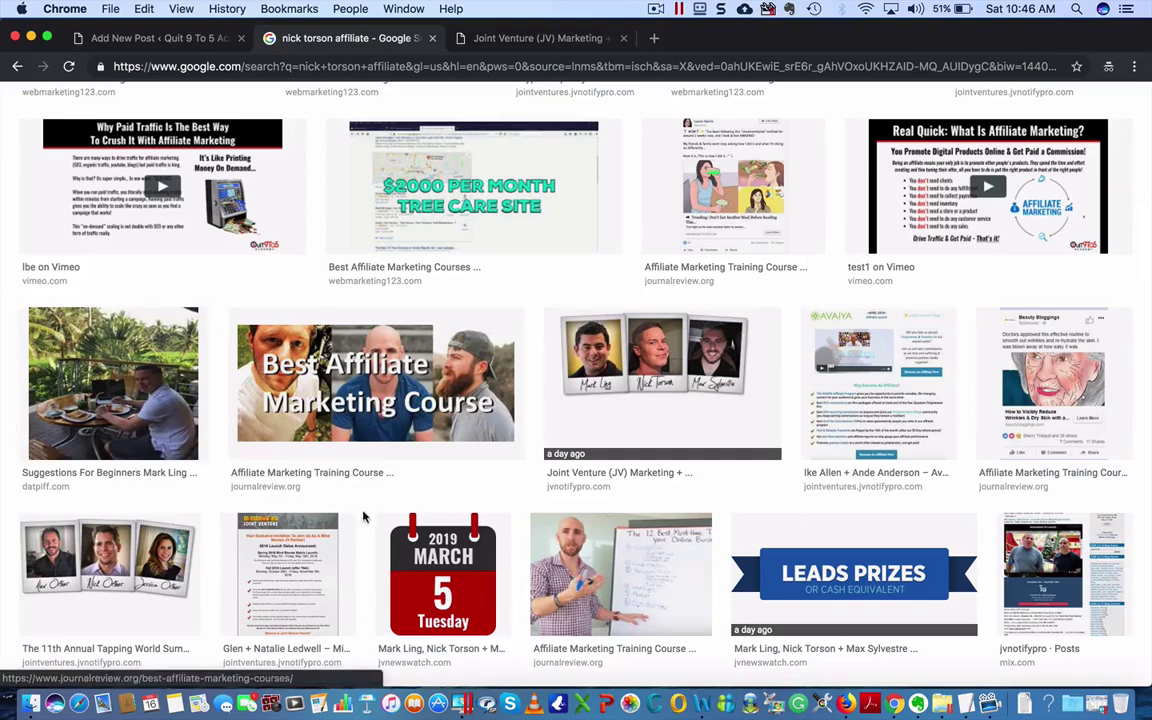
scroll(362, 516, down, 2)
scroll(362, 516, down, 5)
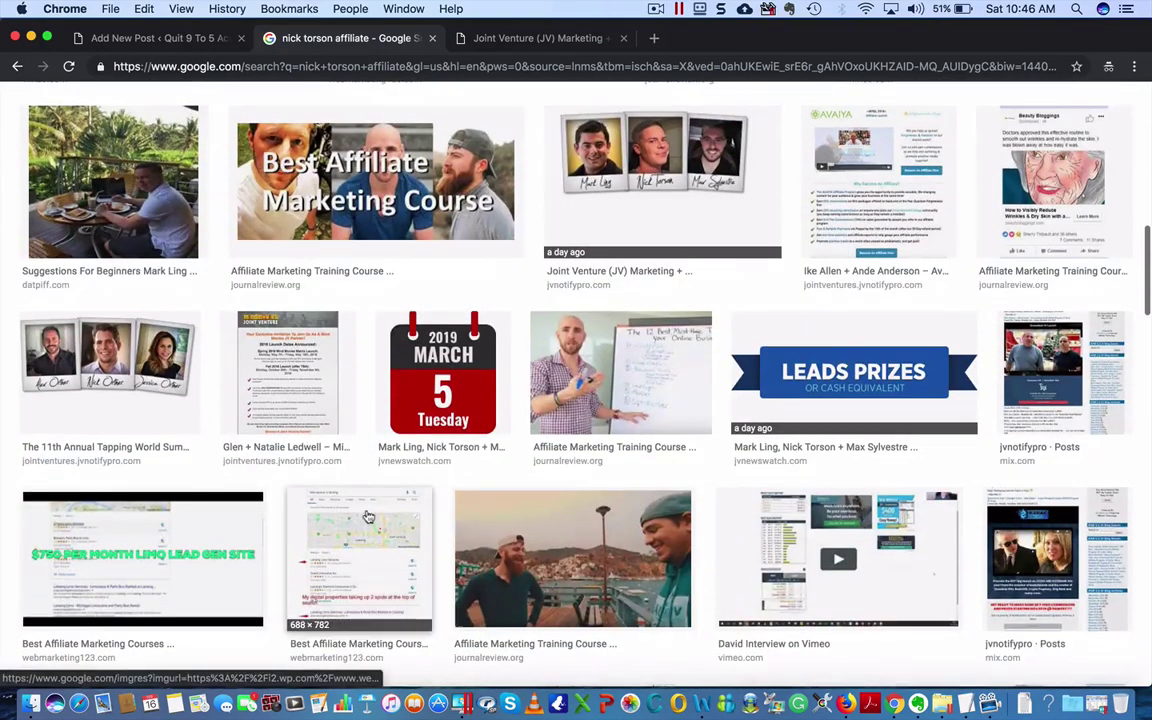
scroll(366, 516, down, 1)
scroll(368, 516, down, 10)
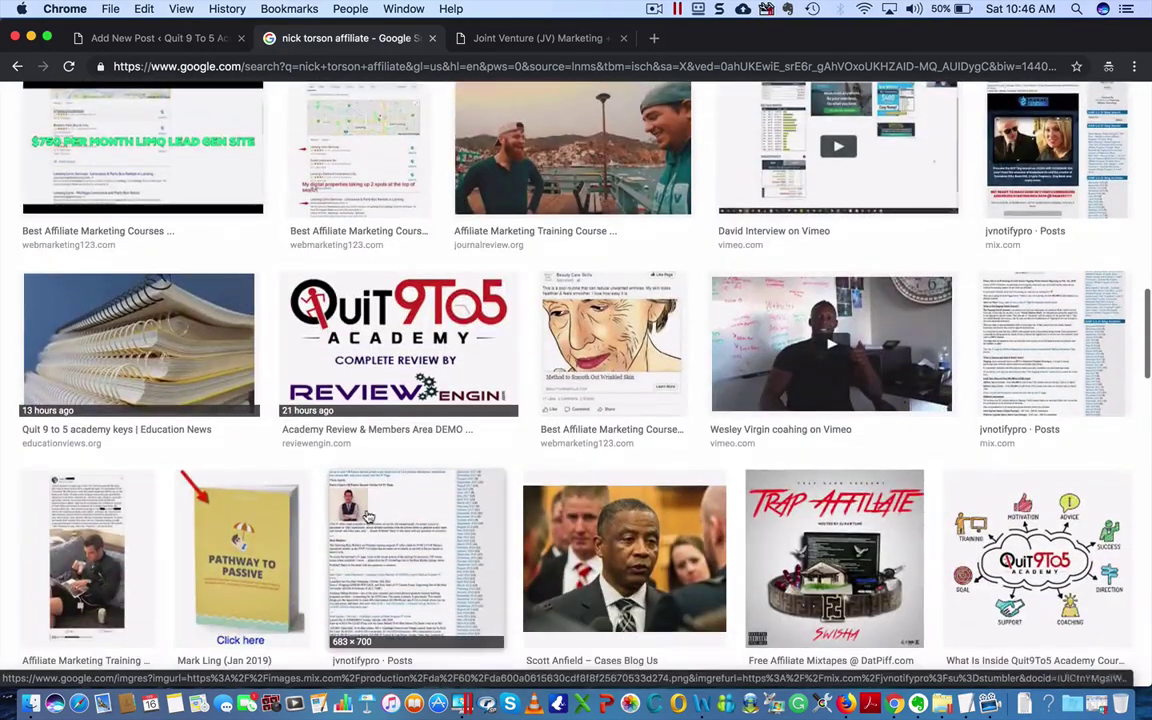
scroll(365, 516, down, 13)
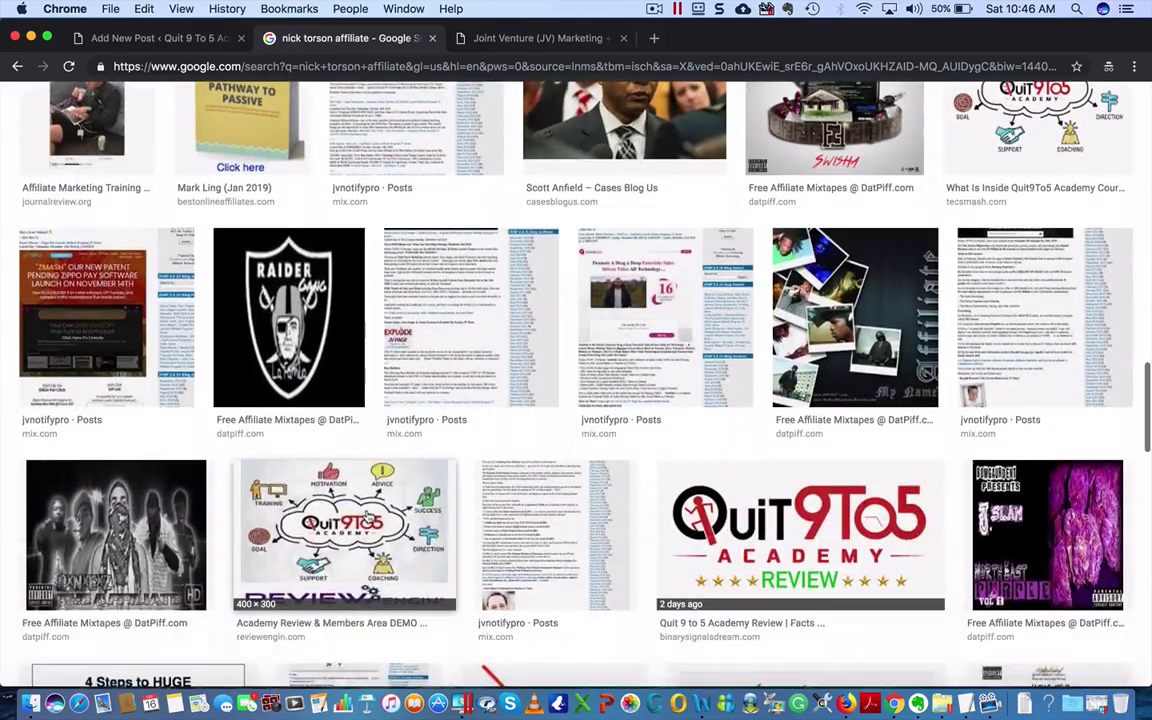
scroll(368, 516, down, 12)
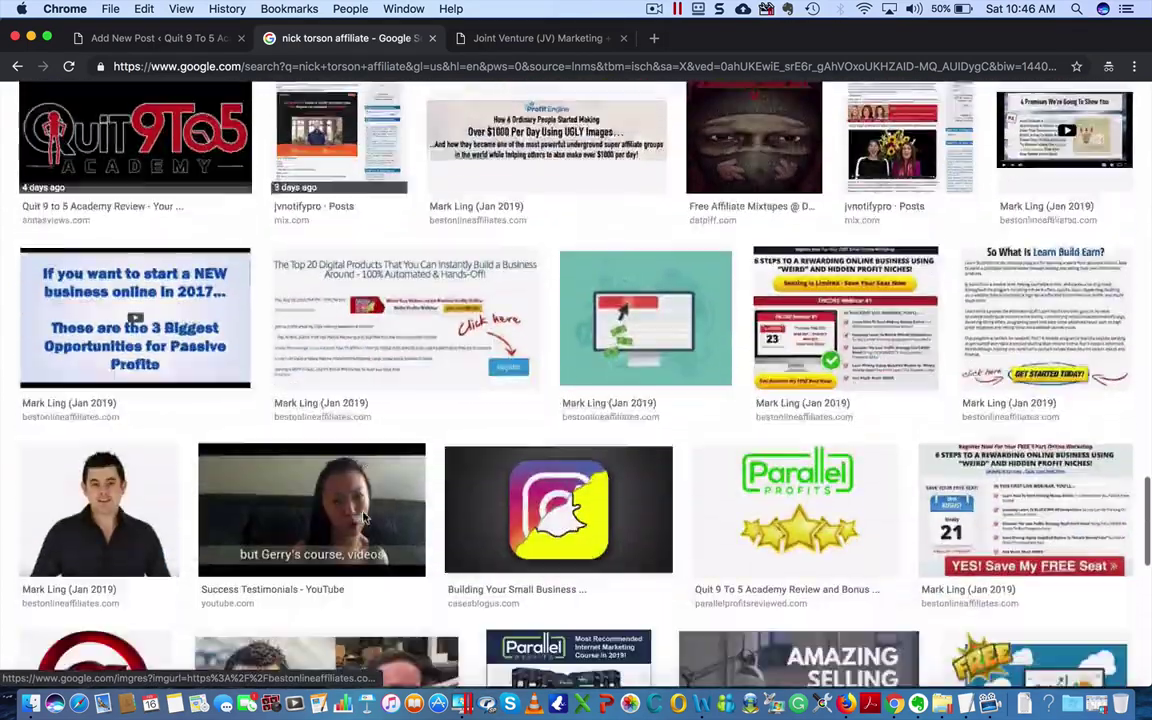
scroll(368, 516, down, 4)
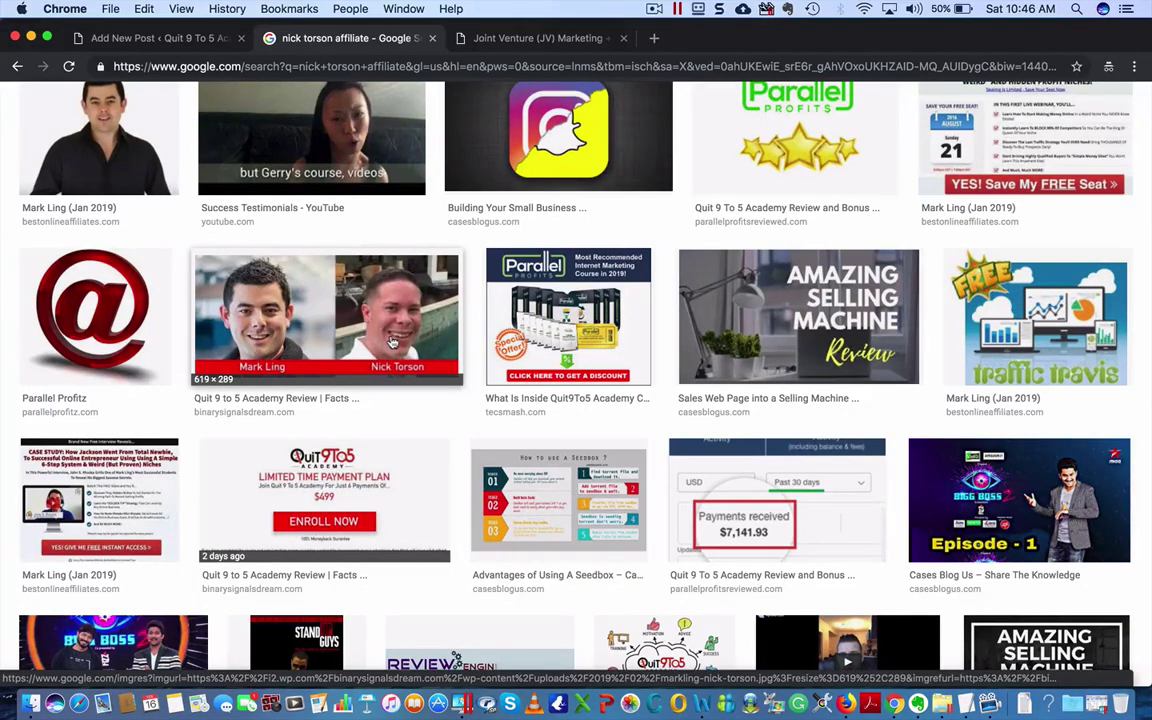
scroll(392, 342, down, 12)
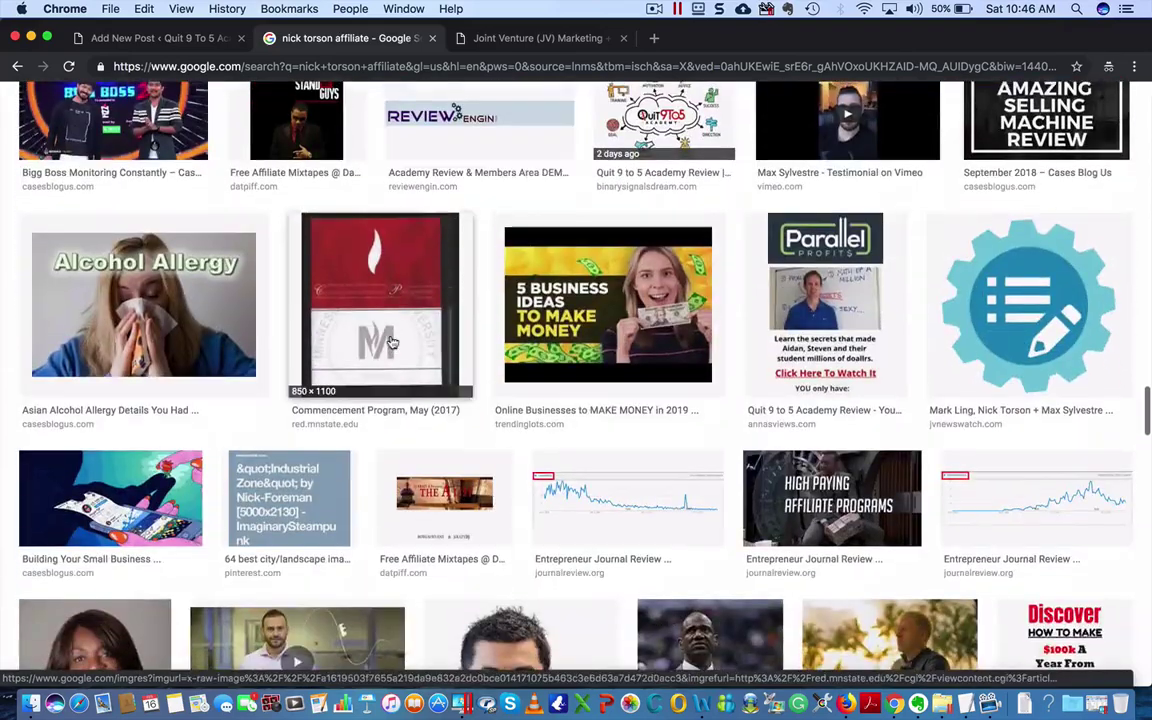
scroll(392, 342, down, 5)
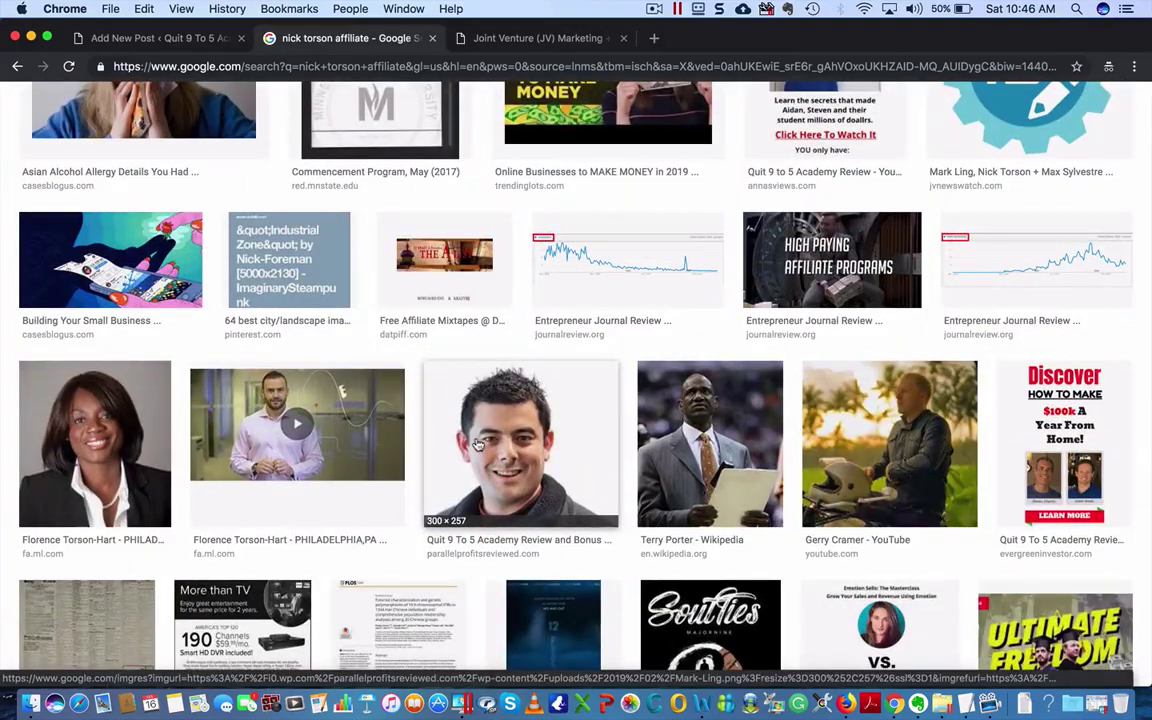
scroll(478, 445, down, 7)
scroll(474, 445, down, 11)
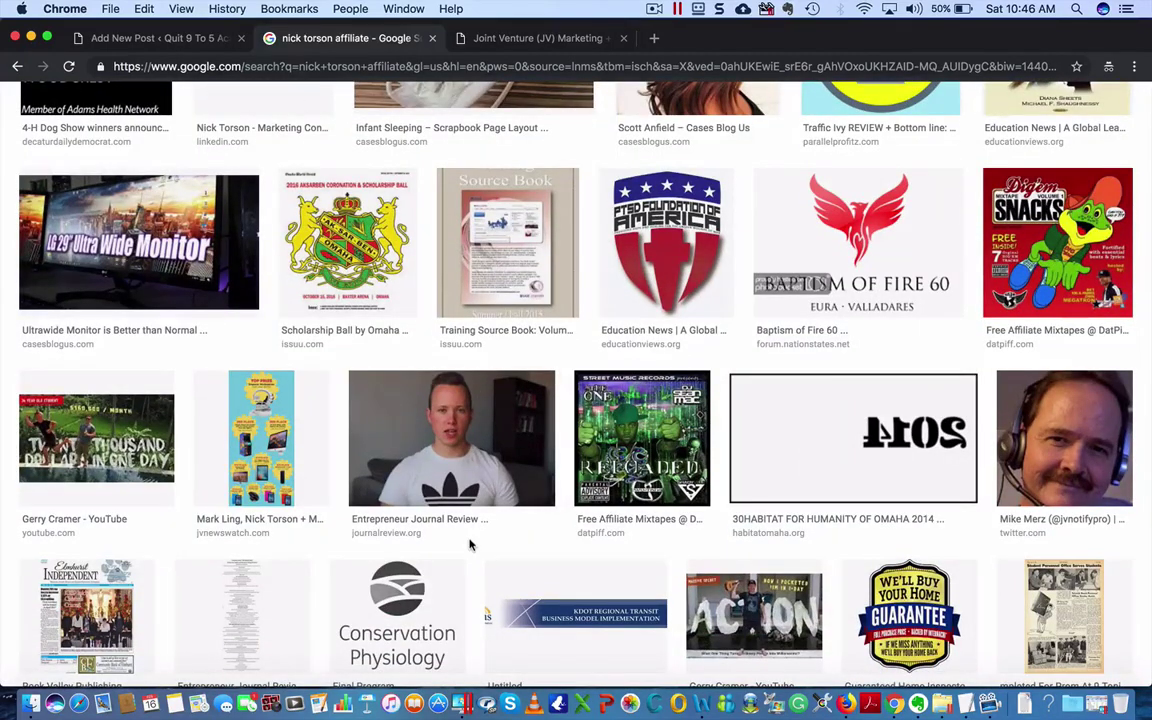
scroll(470, 545, down, 9)
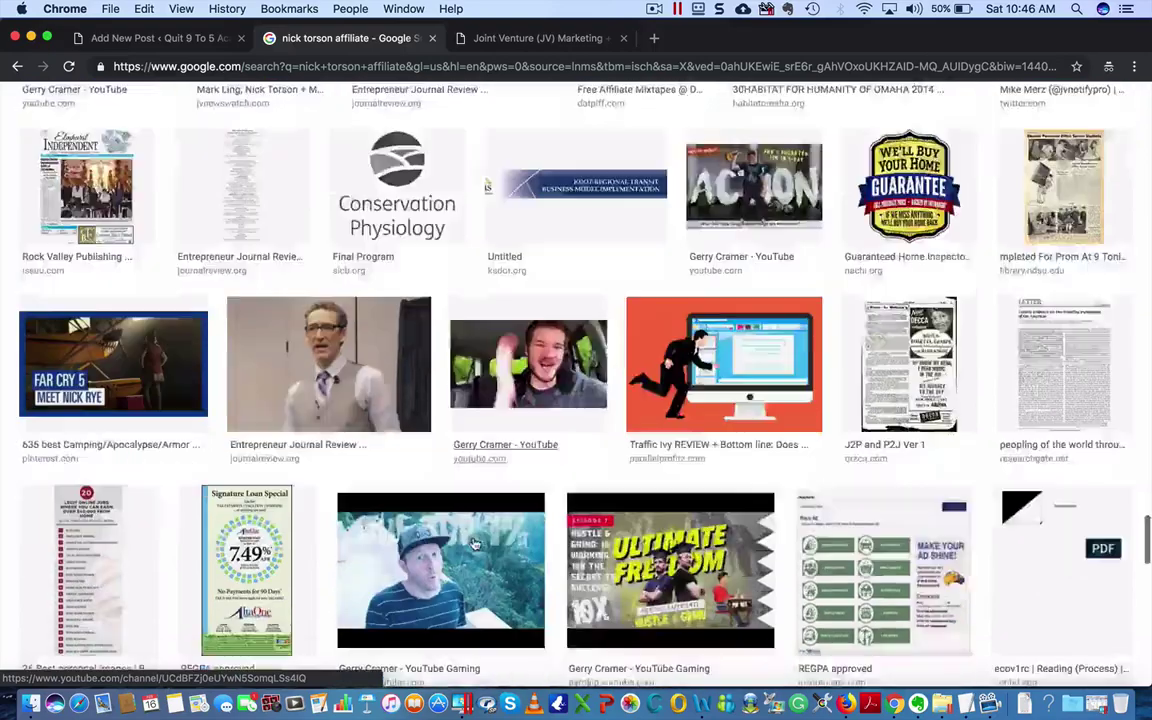
scroll(474, 543, down, 5)
scroll(474, 543, down, 11)
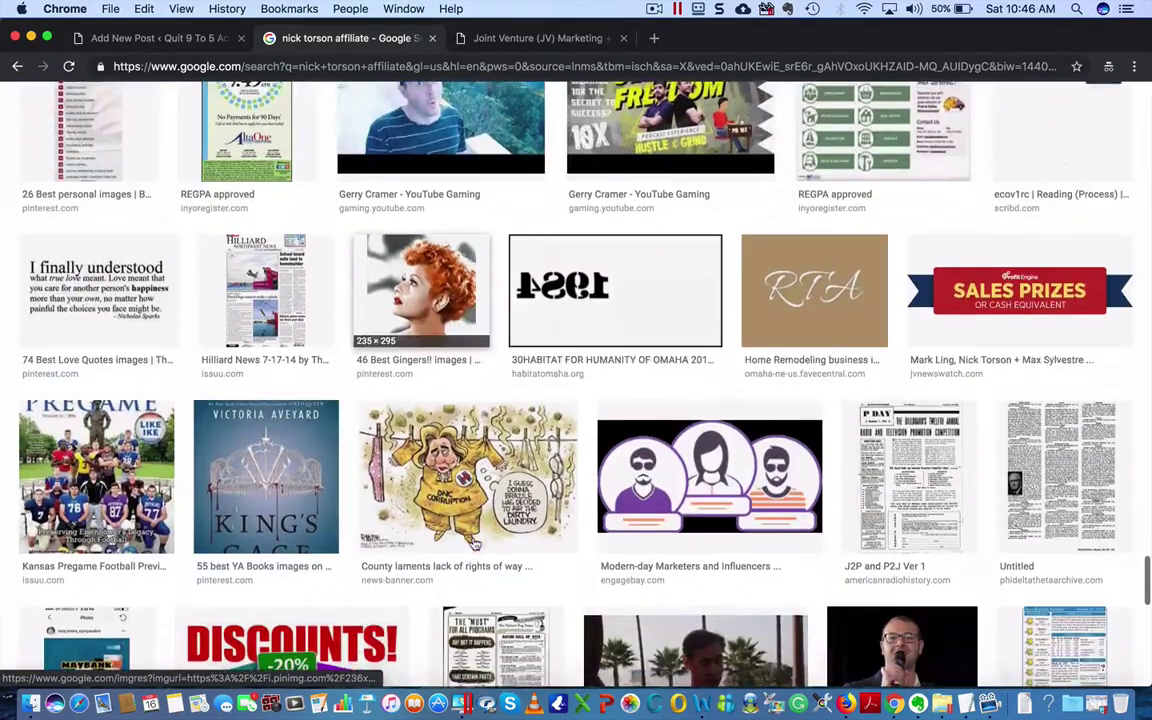
scroll(474, 543, down, 15)
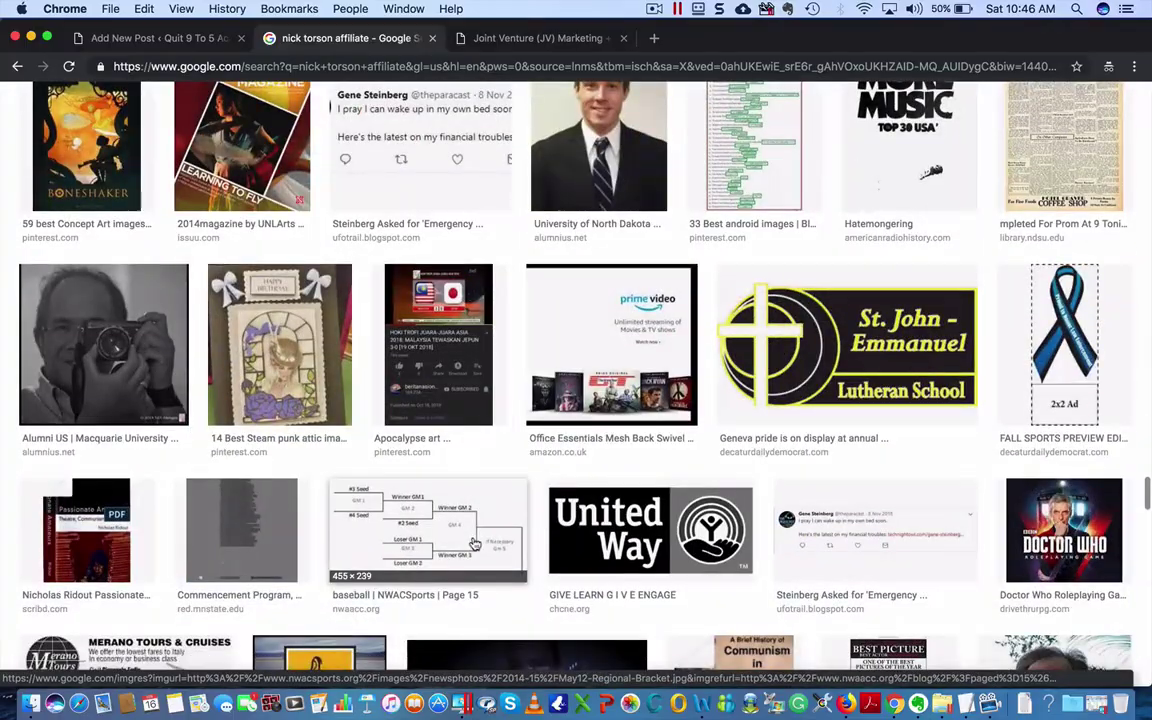
scroll(474, 543, down, 15)
scroll(474, 590, up, 20)
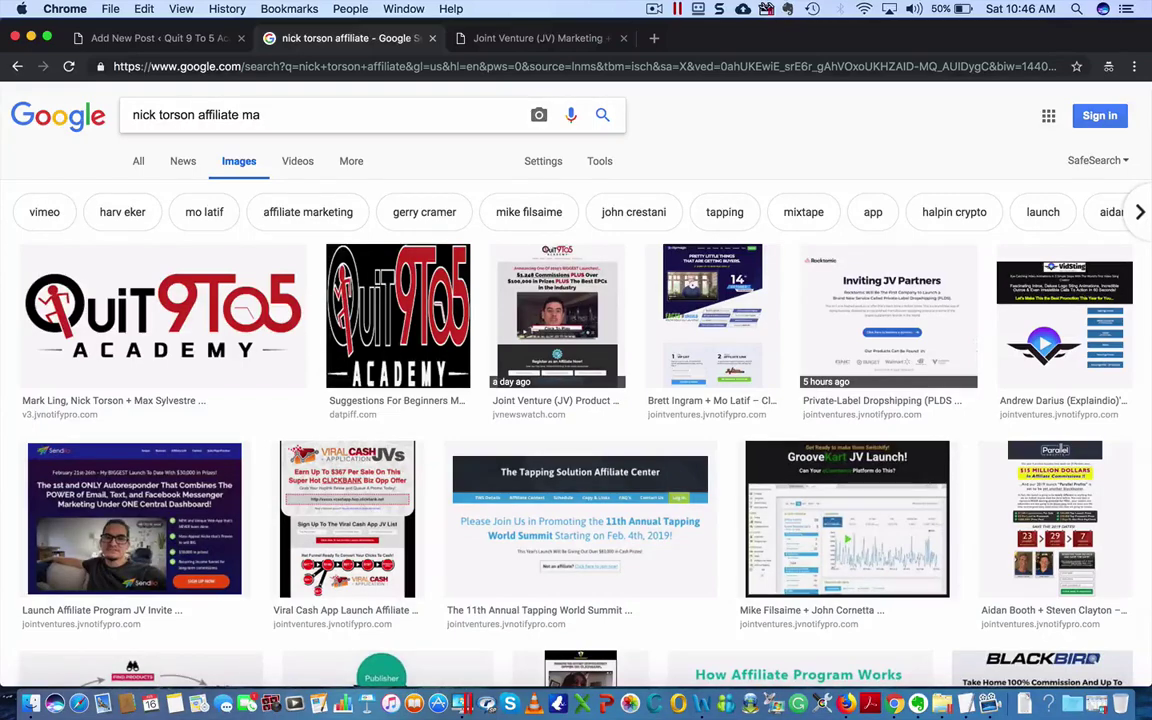
- Run the image search with 'affiliate marketing' added and browse the Quit 9 To 5 Academy results
text(g)
key(Return)
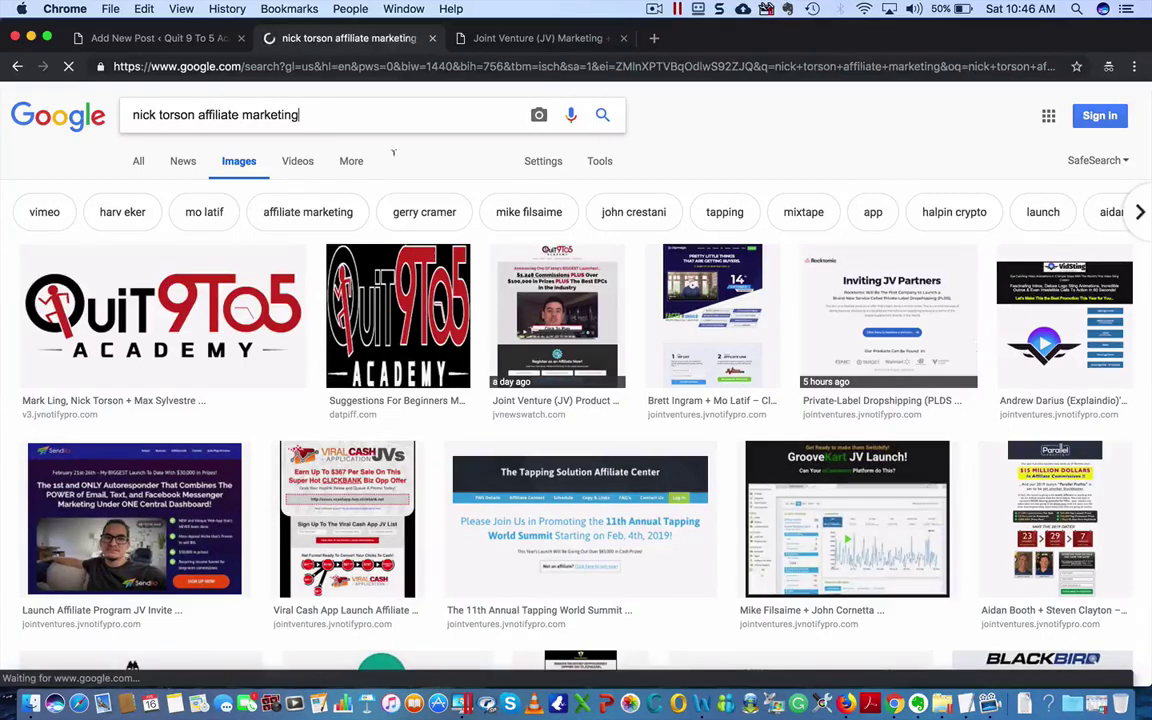
scroll(437, 432, down, 5)
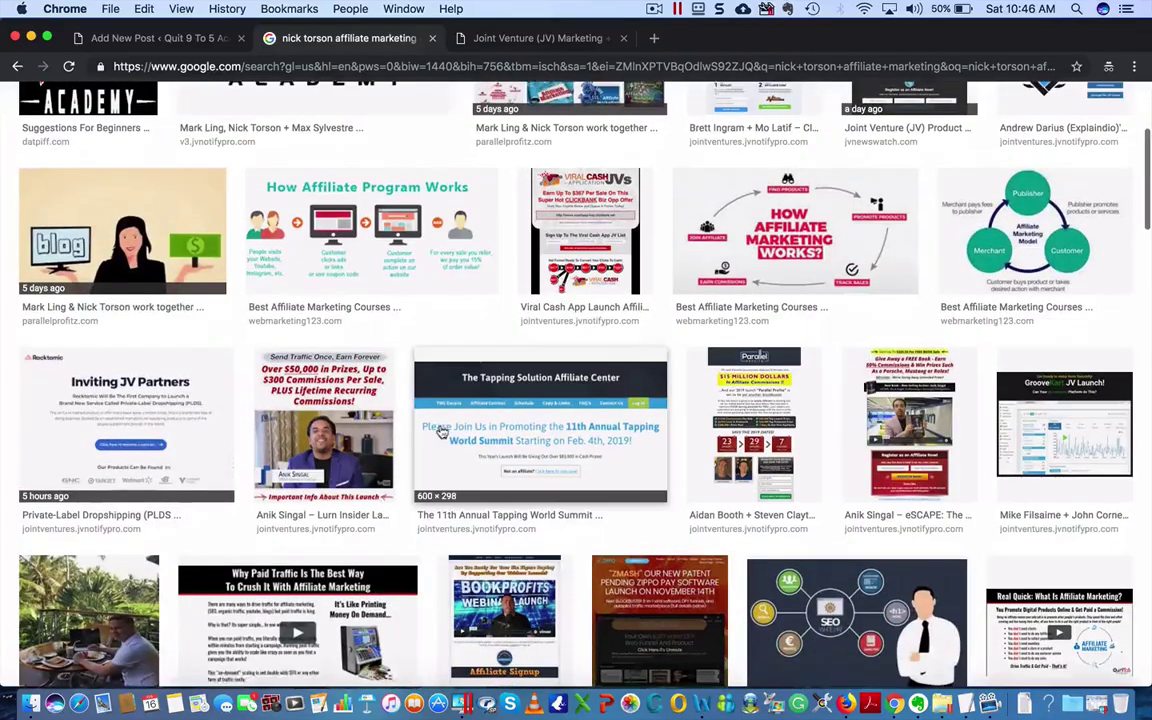
scroll(437, 432, down, 5)
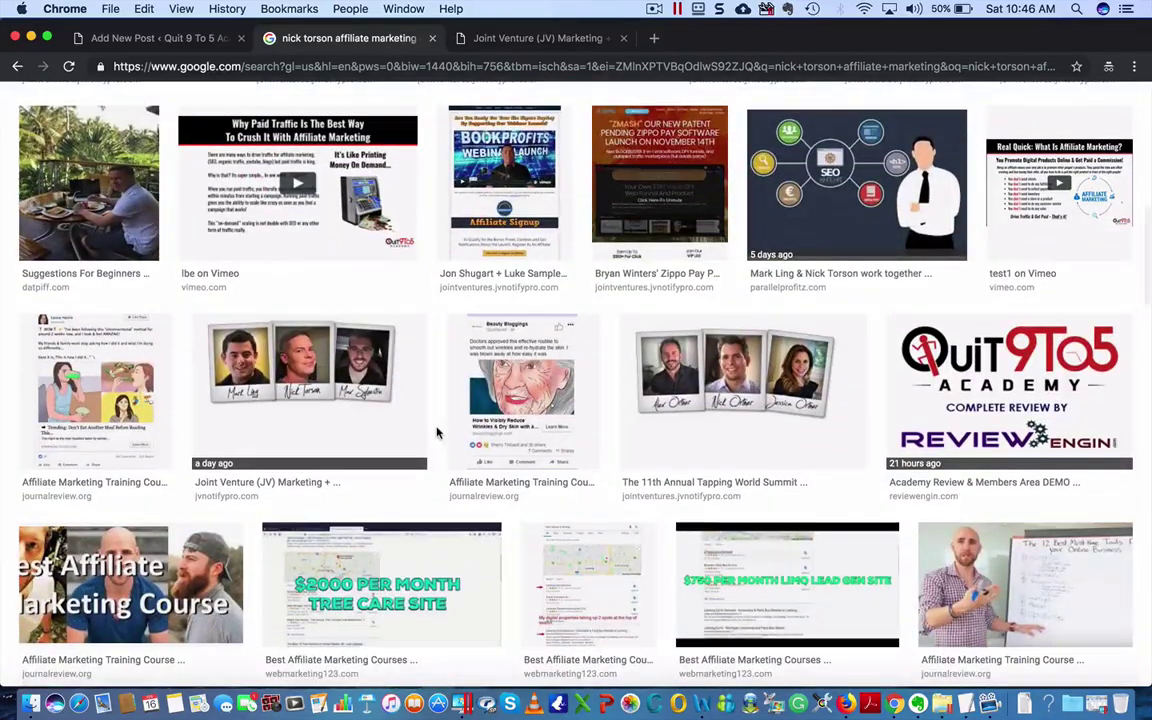
scroll(437, 432, down, 3)
scroll(437, 430, down, 3)
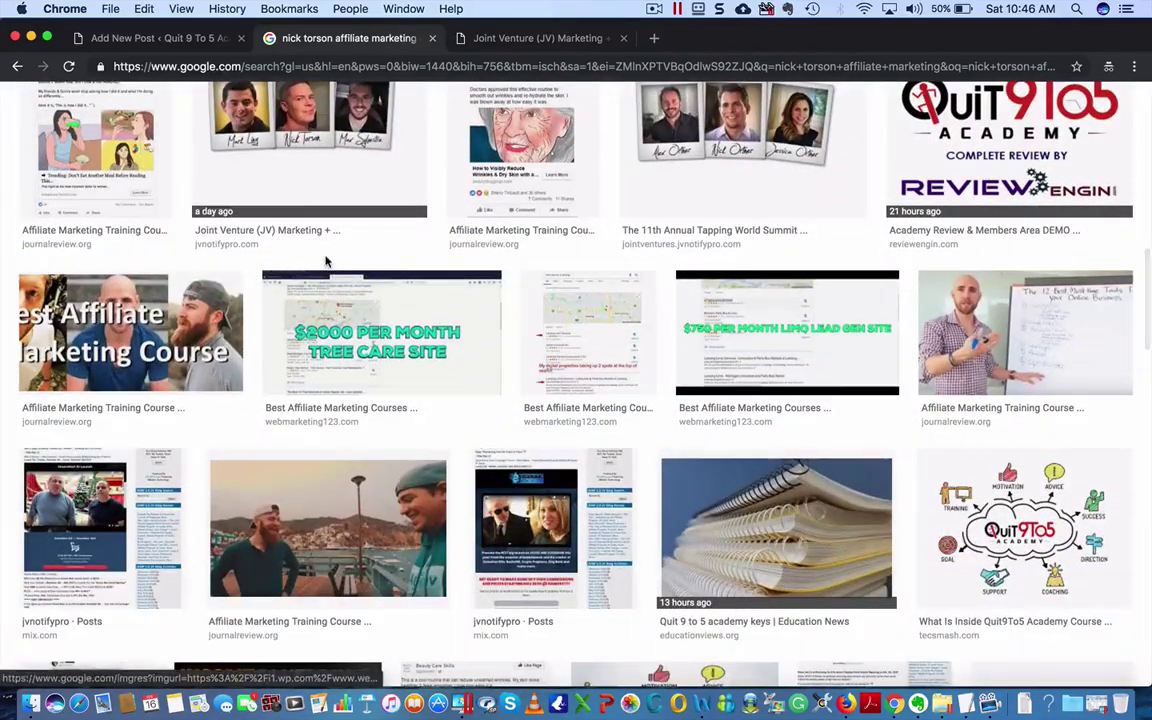
scroll(586, 252, down, 3)
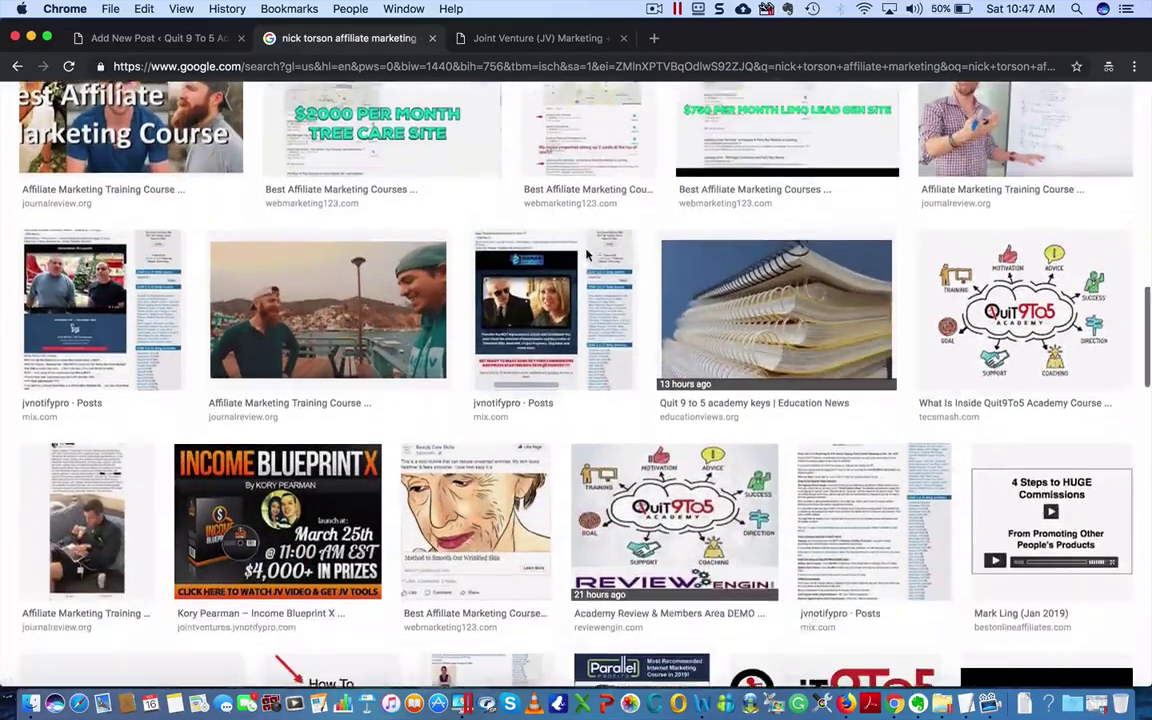
scroll(586, 254, down, 1)
scroll(531, 390, down, 5)
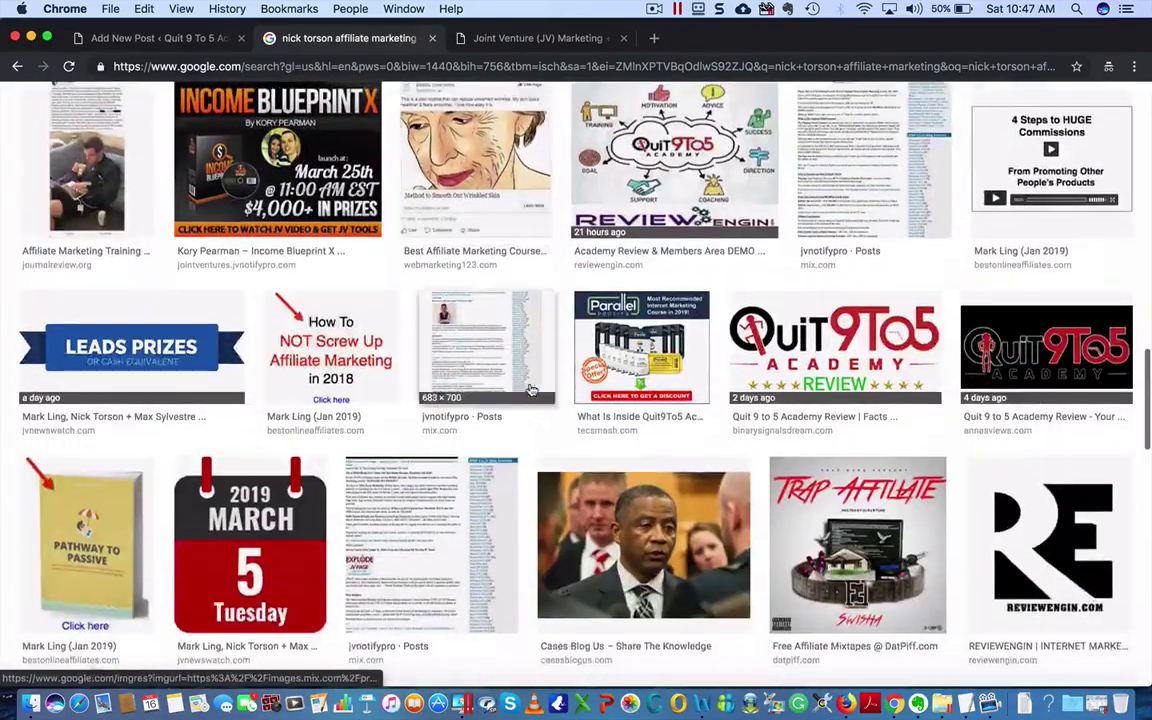
scroll(531, 390, down, 2)
scroll(531, 390, up, 3)
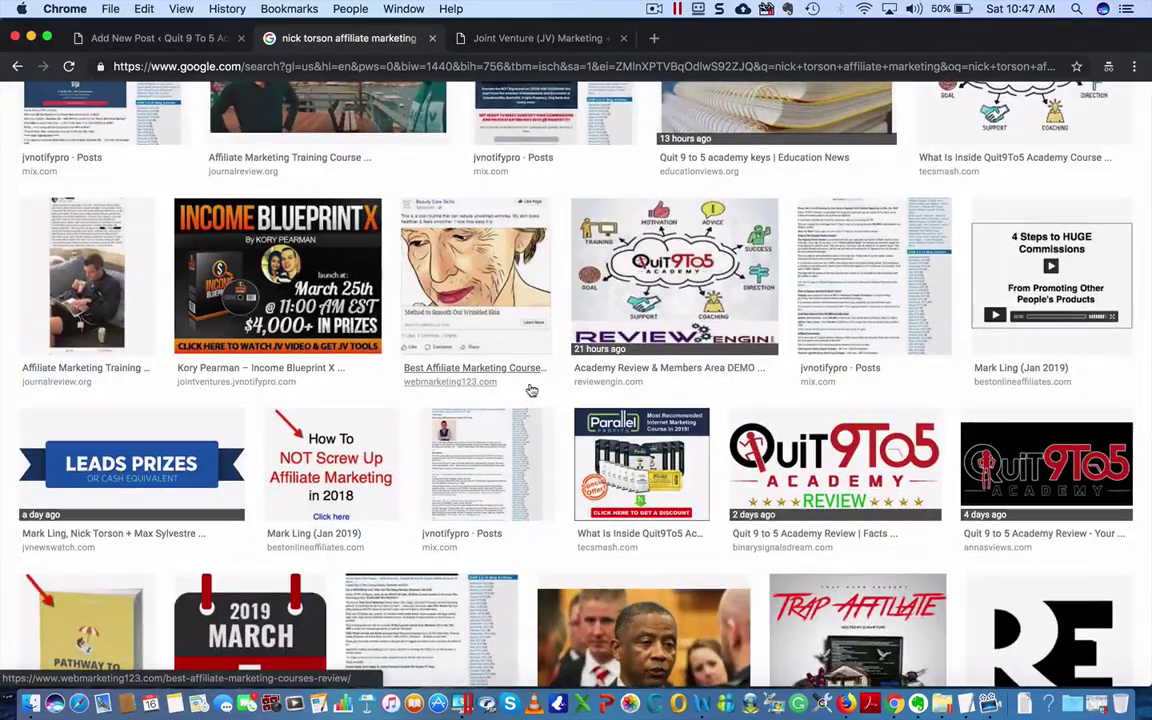
scroll(531, 390, up, 10)
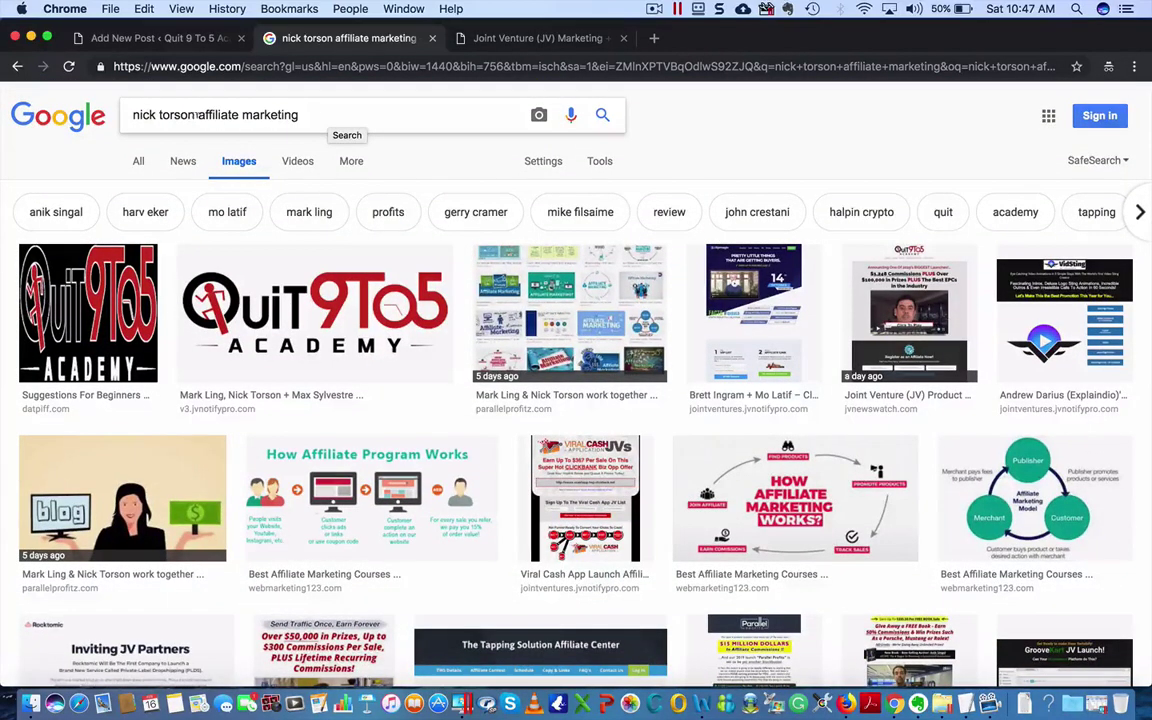
- Trim the image search back to the founder's name alone
drag(197, 114, 300, 114)
key(BackSpace)
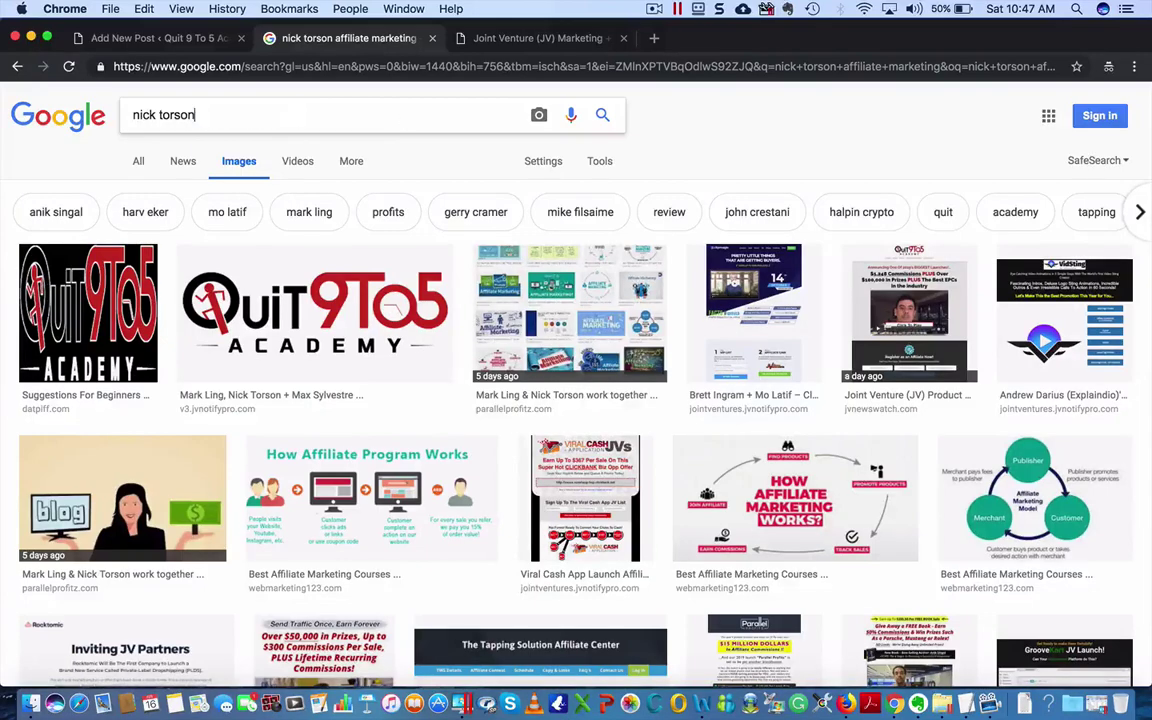
key(Return)
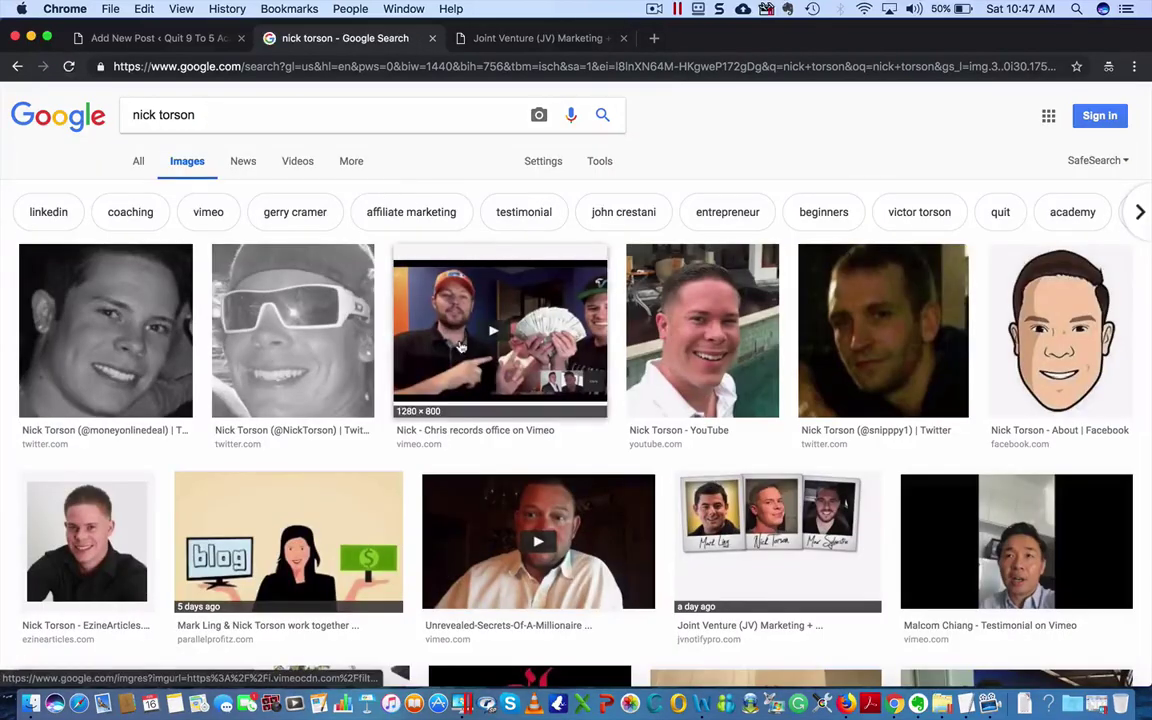
- Save the founder's poolside YouTube portrait to the Desktop as a JPEG named after him
click(684, 350)
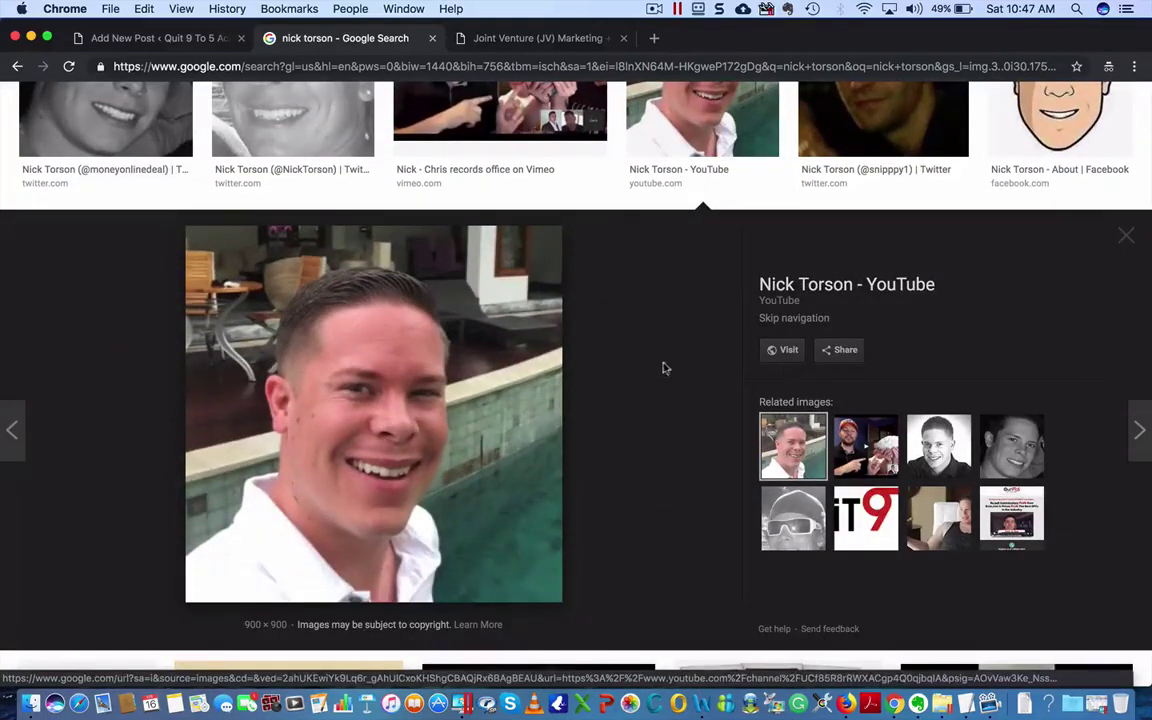
right_click(364, 389)
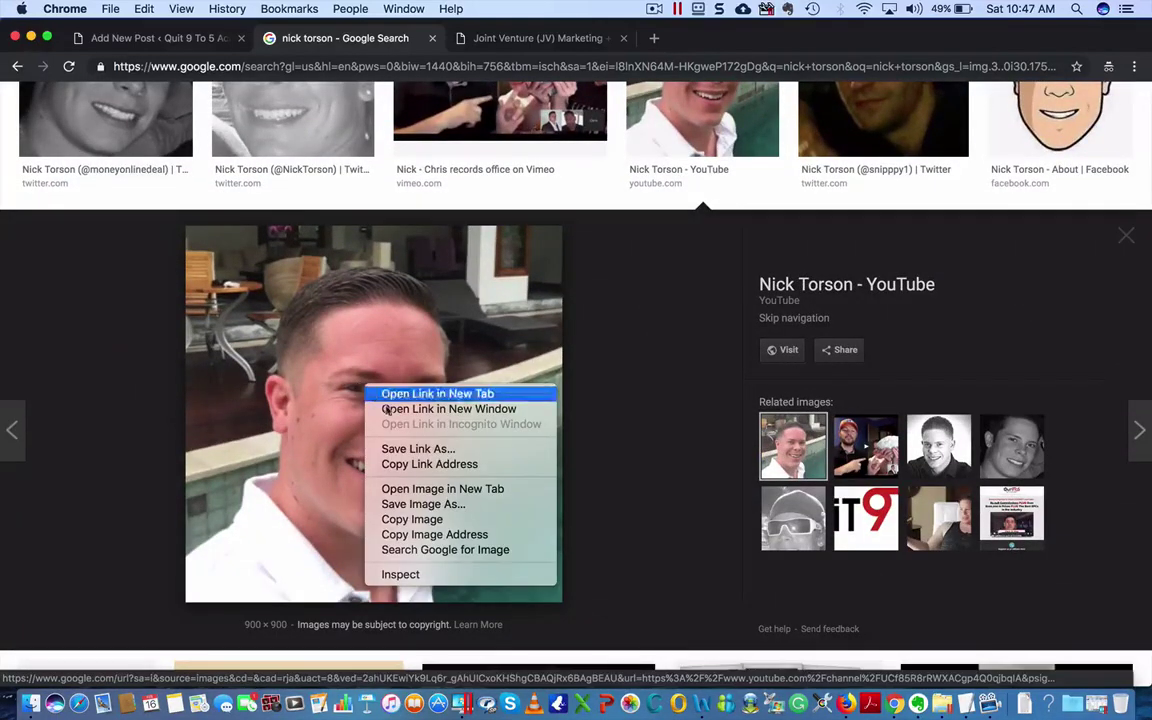
click(414, 502)
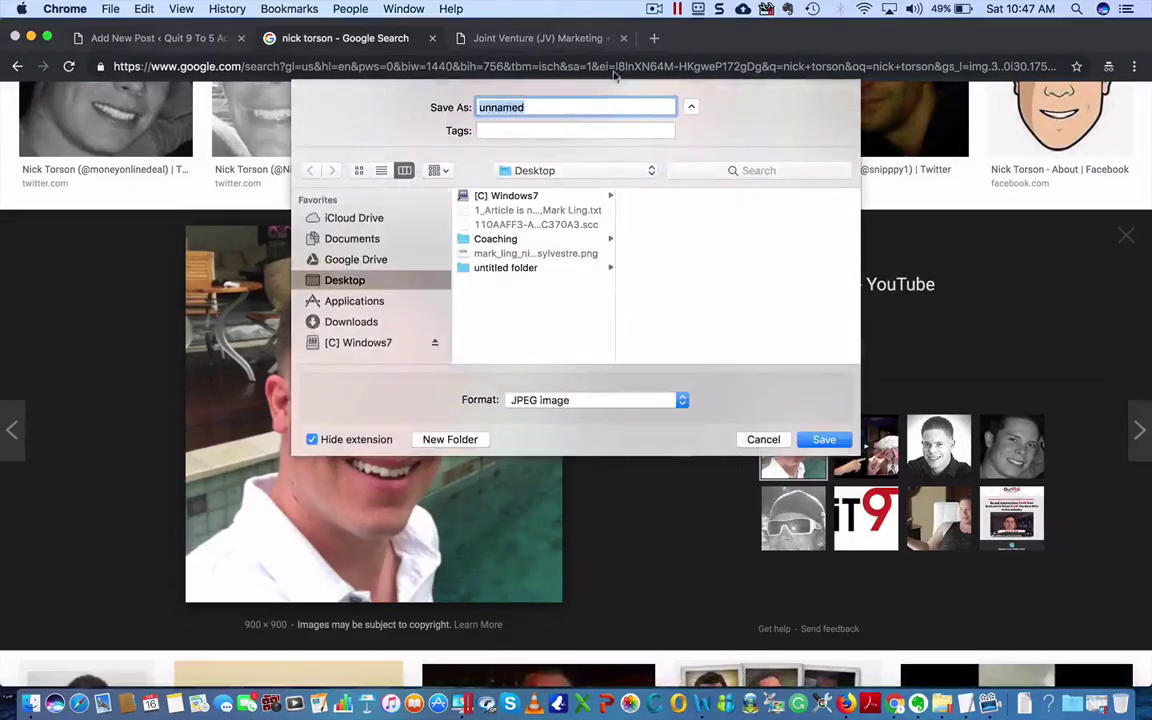
text(nick-torson)
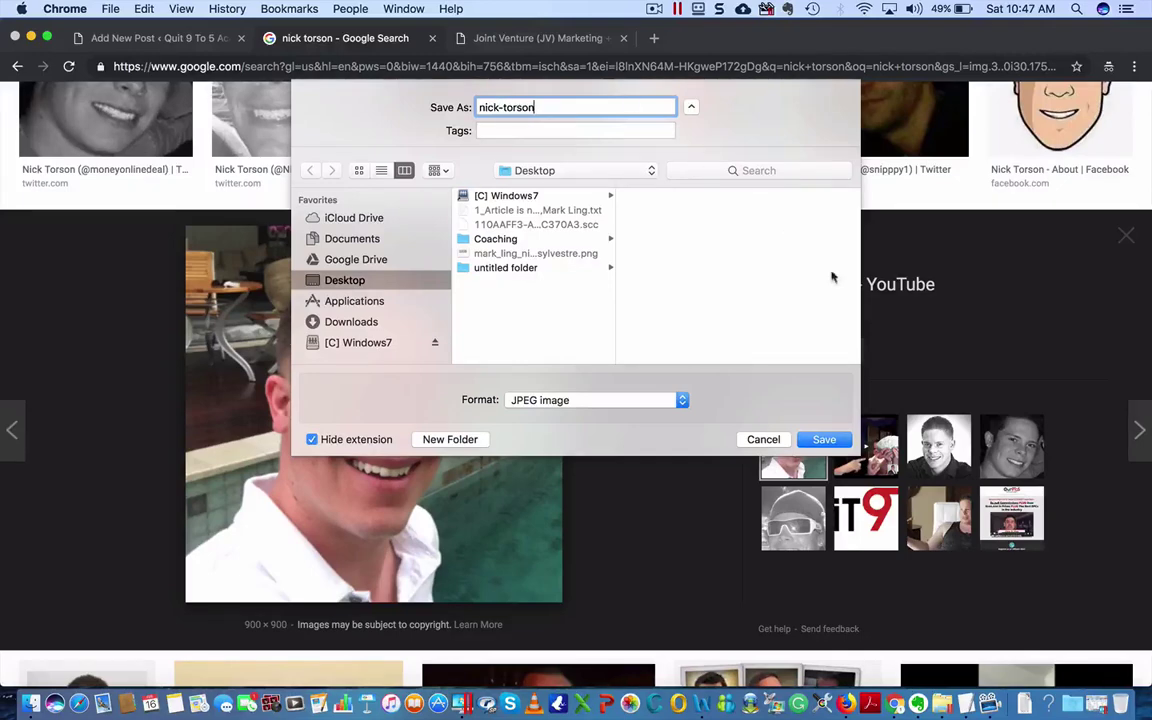
click(822, 440)
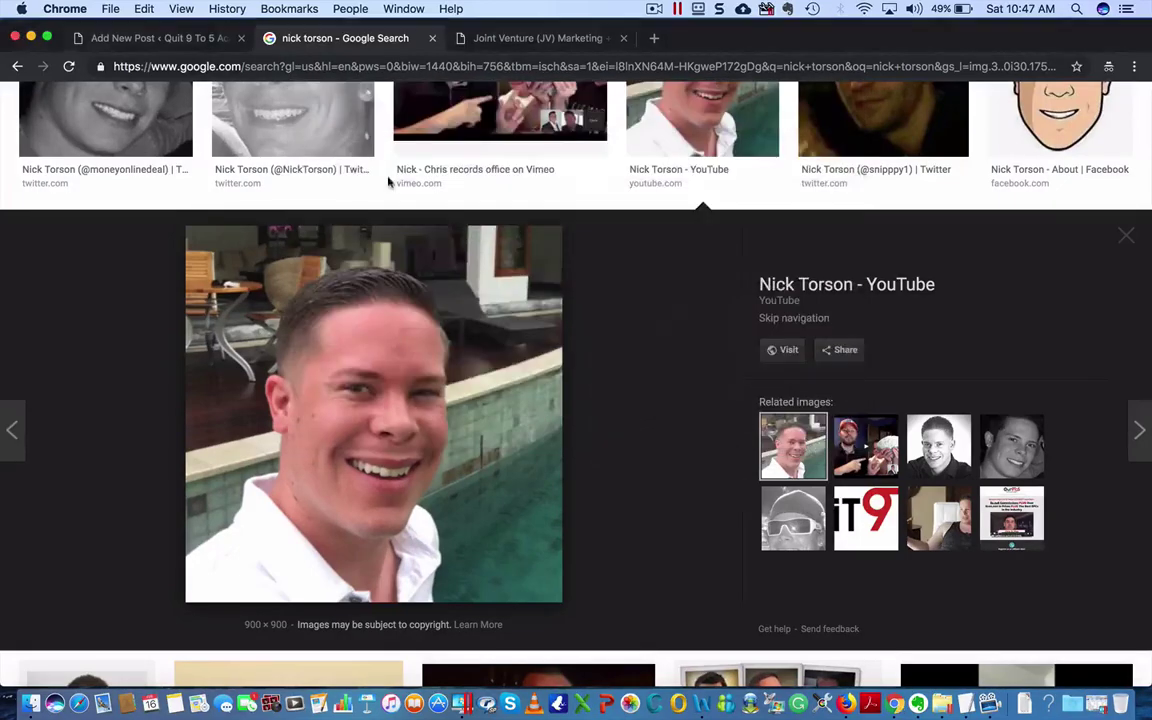
click(1127, 235)
scroll(368, 257, up, 5)
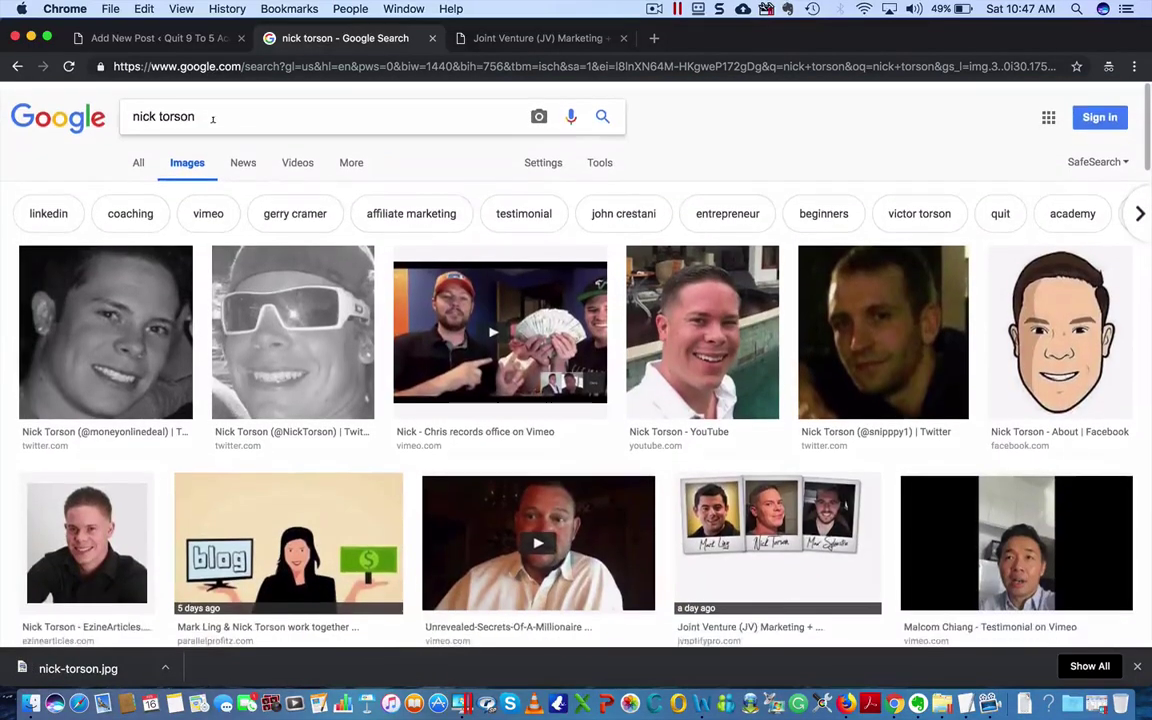
- Search images for the second founder's full name and browse the results
click(212, 118)
key(super+a)
text(m)
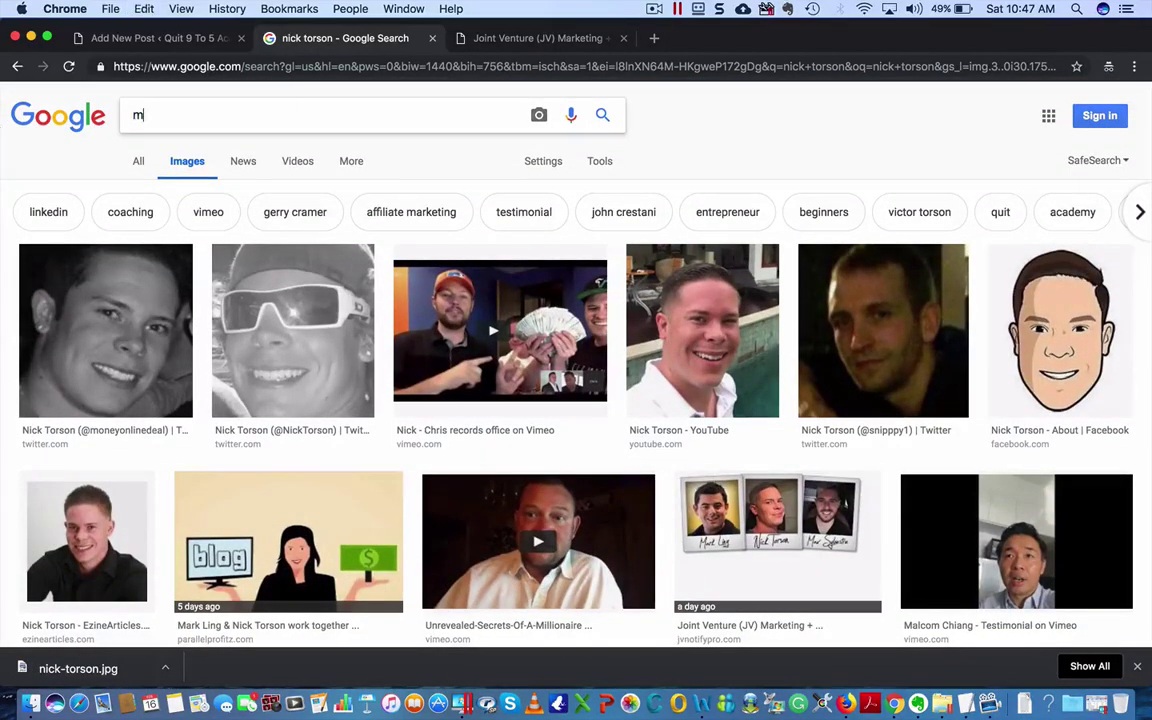
text(ax sylves)
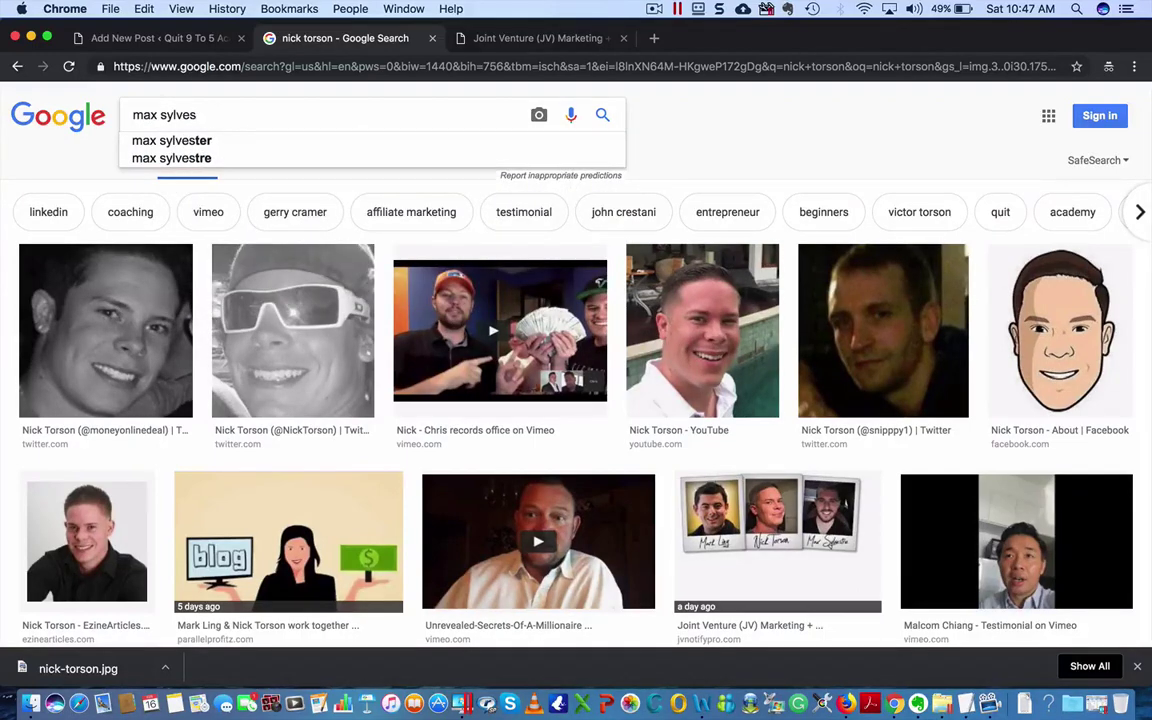
click(132, 158)
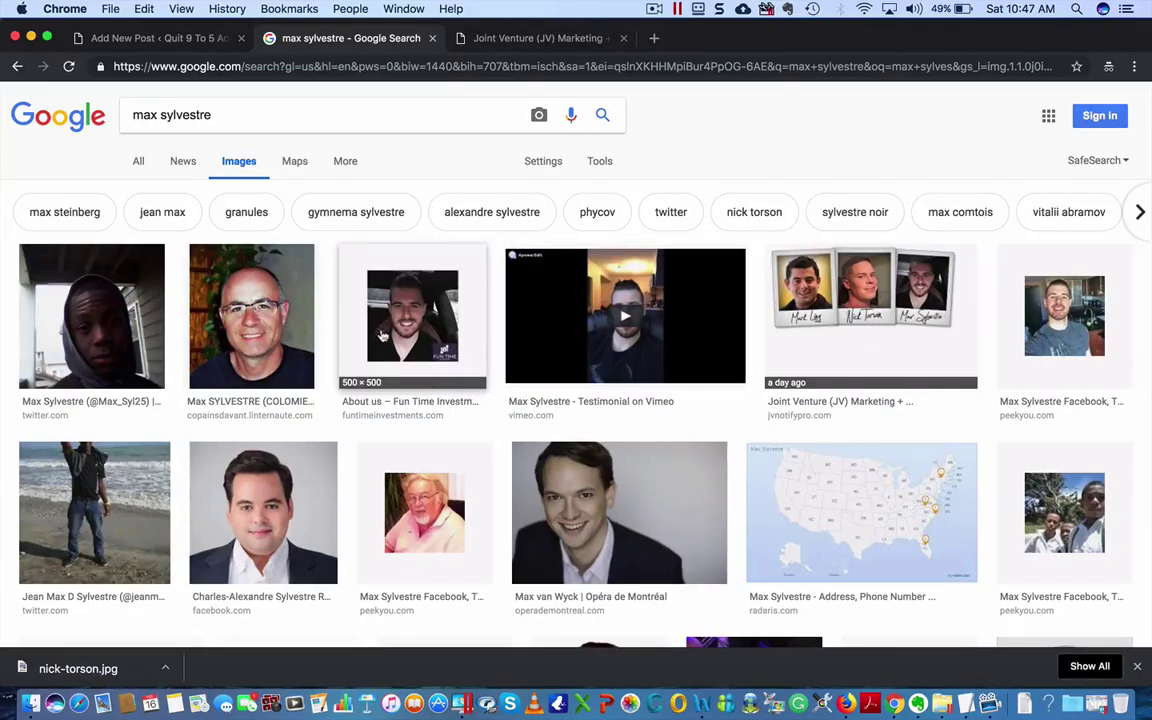
scroll(470, 413, down, 5)
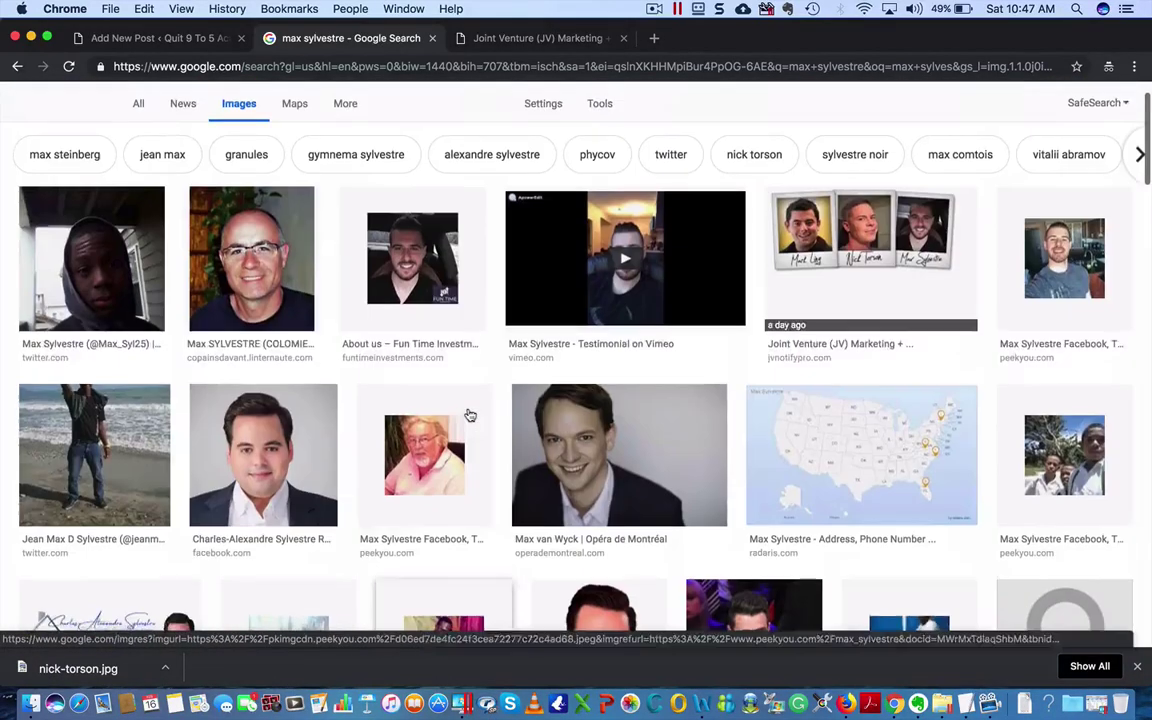
scroll(468, 412, up, 5)
scroll(470, 413, down, 4)
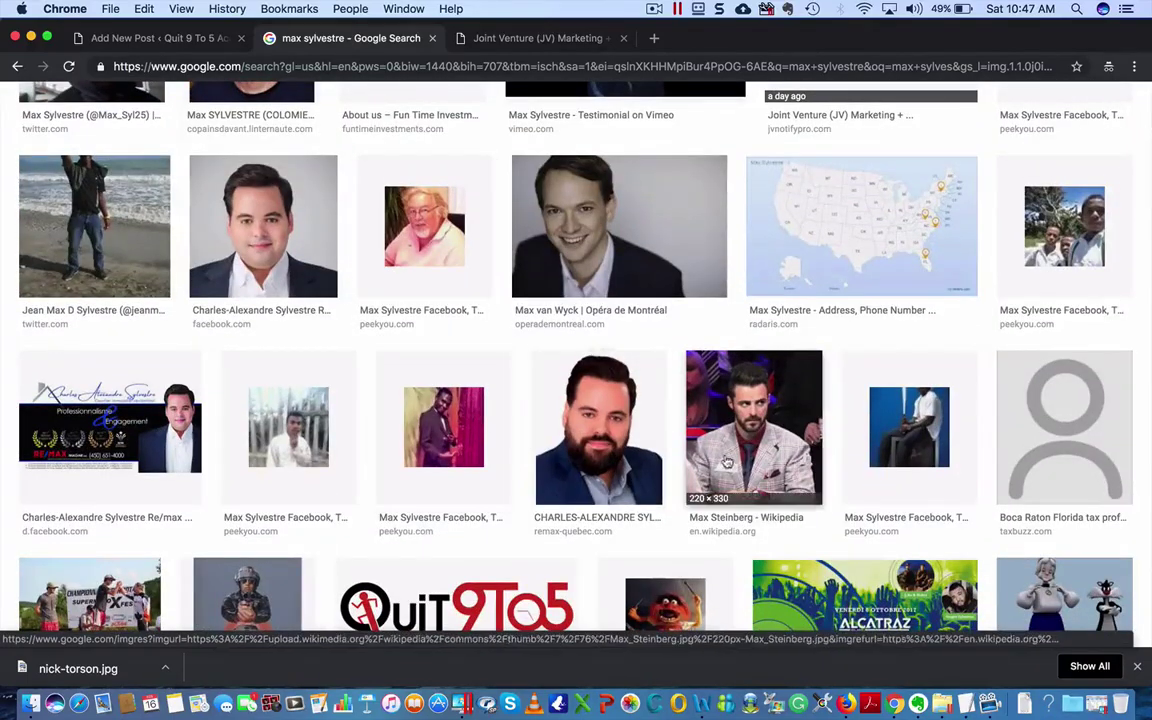
scroll(700, 296, down, 3)
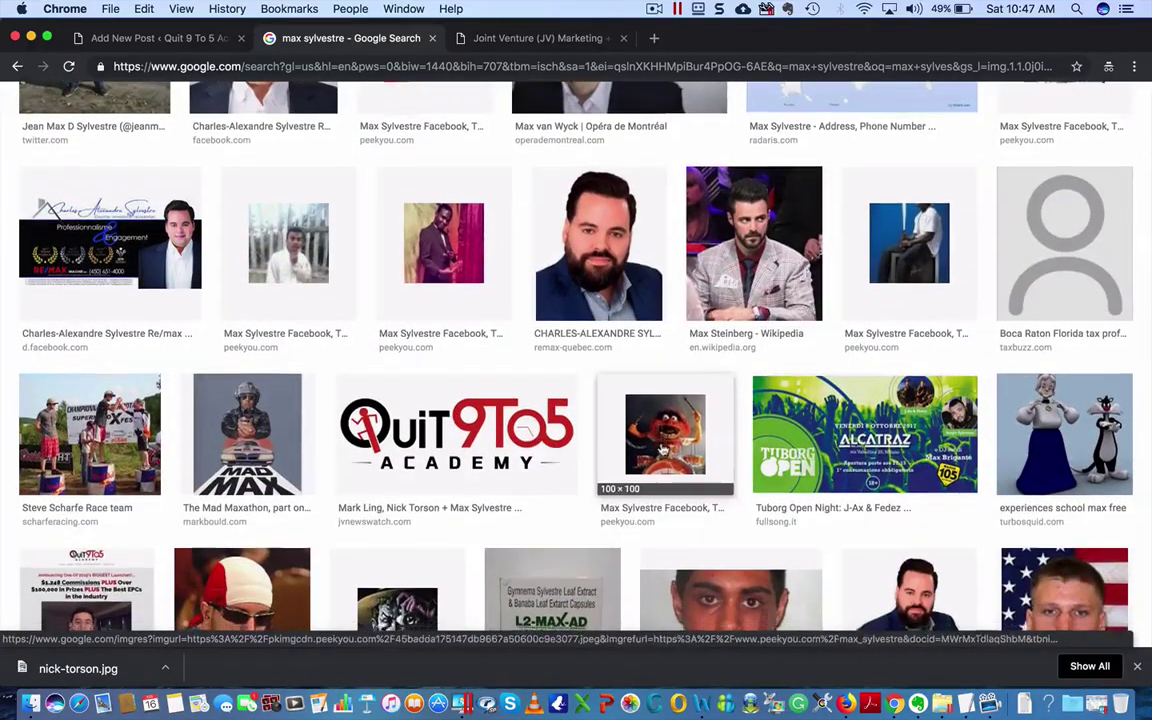
scroll(662, 450, down, 3)
scroll(662, 450, down, 9)
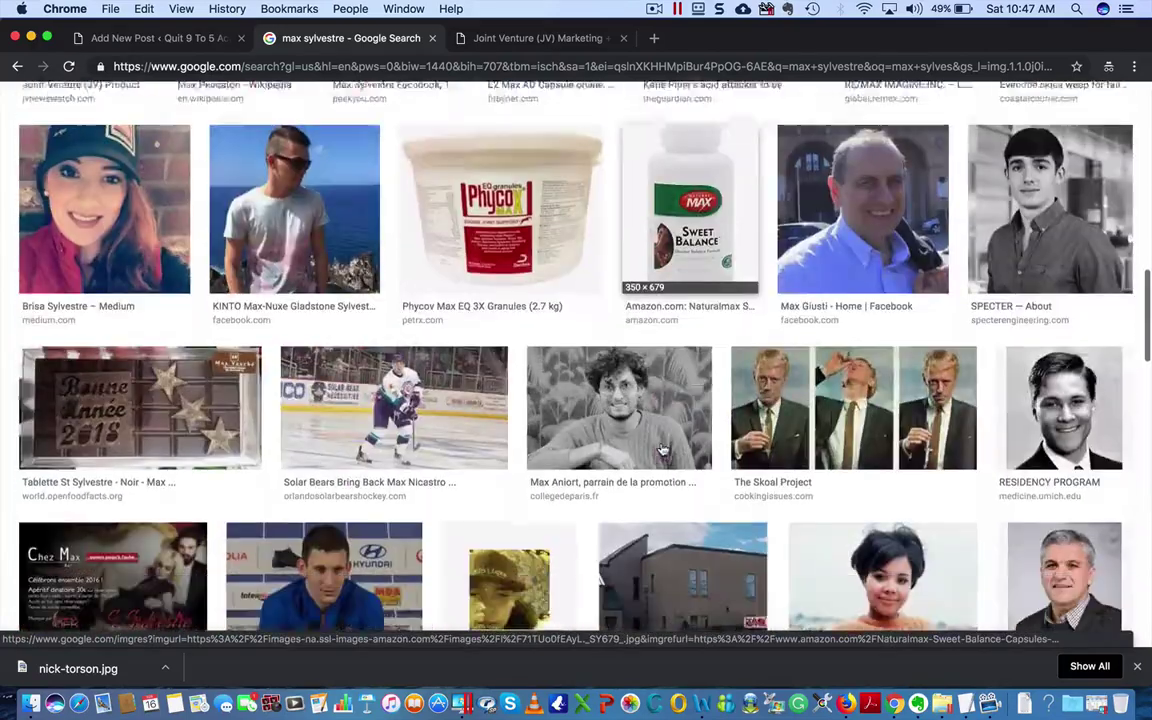
scroll(660, 450, up, 1)
scroll(660, 450, down, 7)
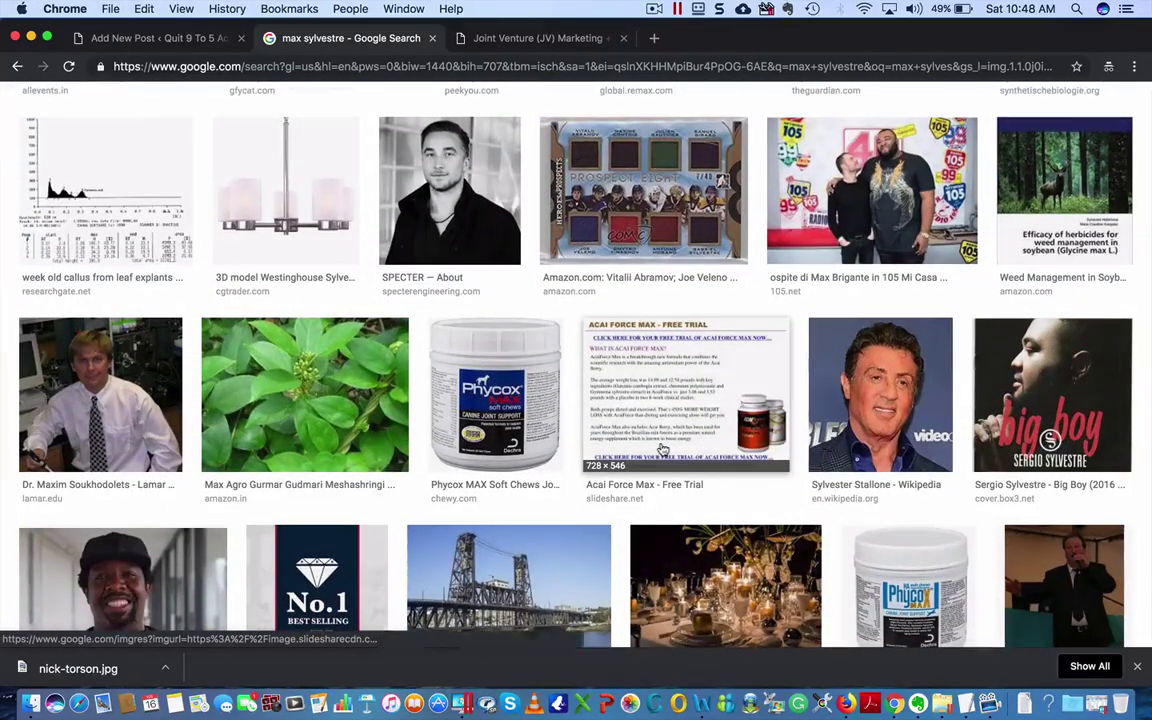
scroll(660, 448, up, 15)
- Try adding 'affiliate' to the image search, browse, then return to the name-only results
click(237, 113)
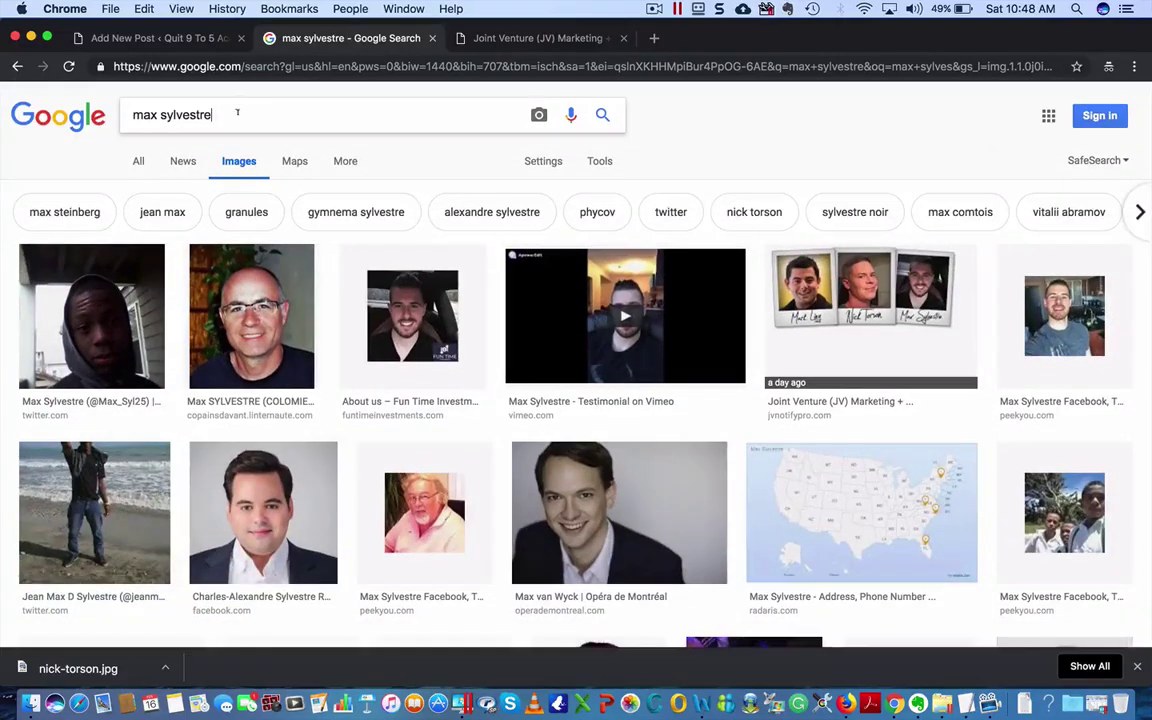
text(affiliate)
key(Return)
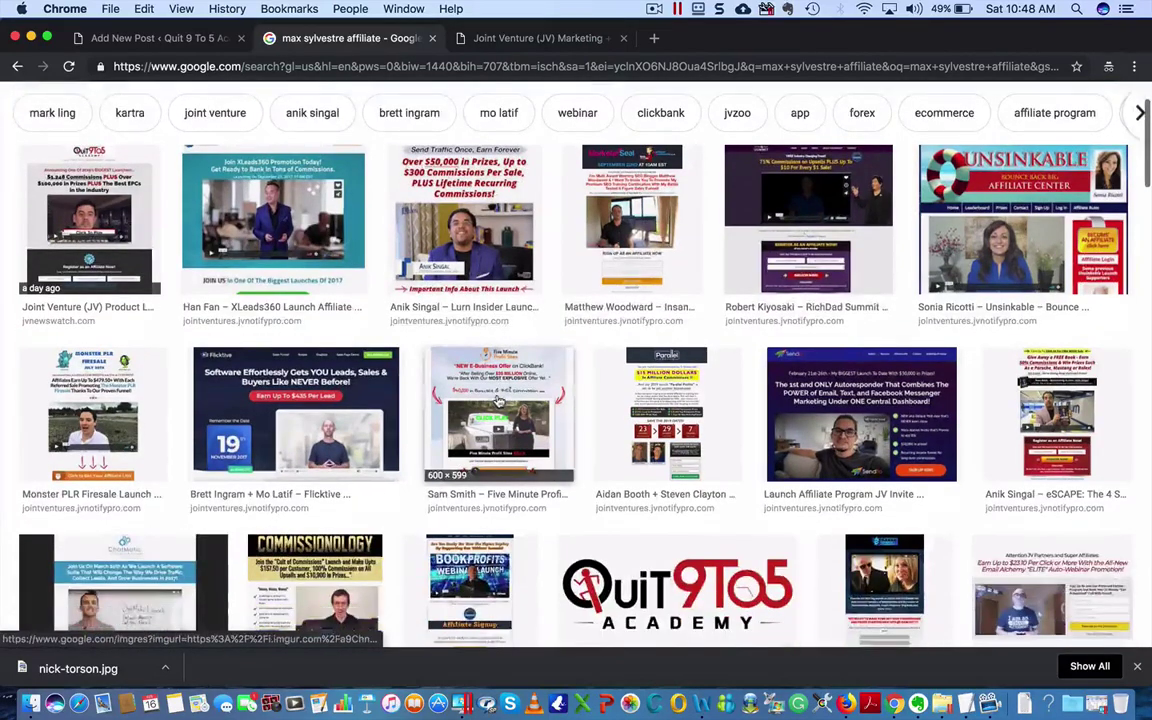
scroll(493, 402, down, 4)
scroll(493, 402, down, 7)
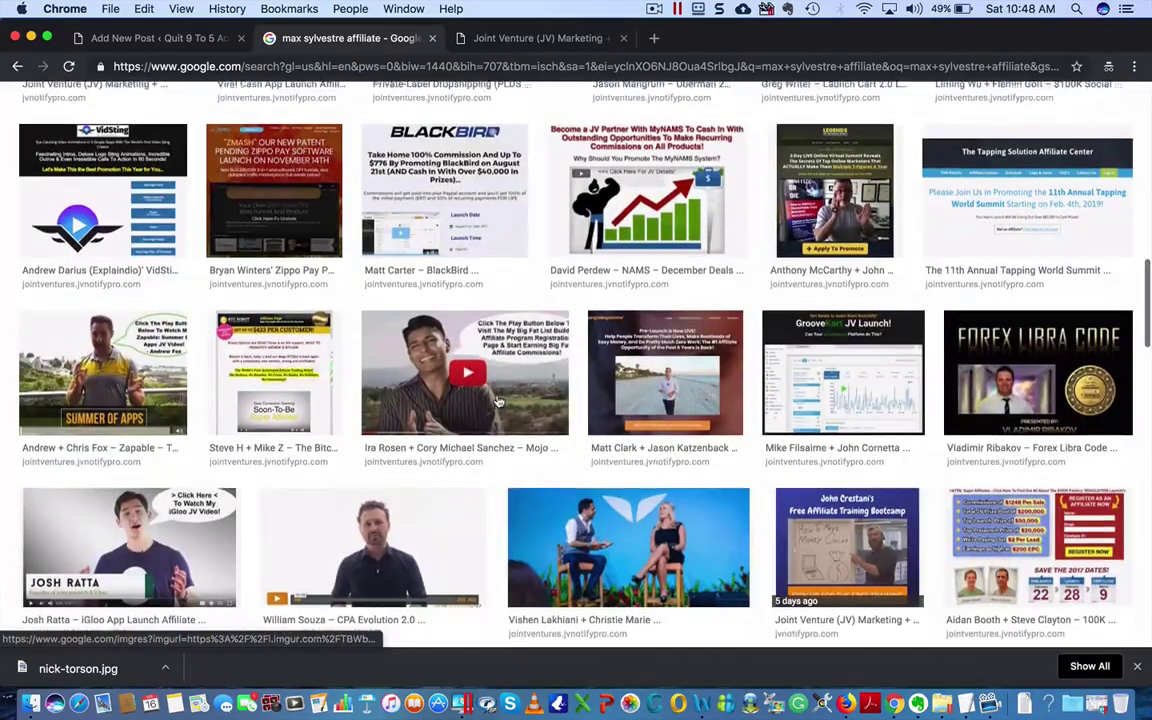
scroll(495, 402, down, 4)
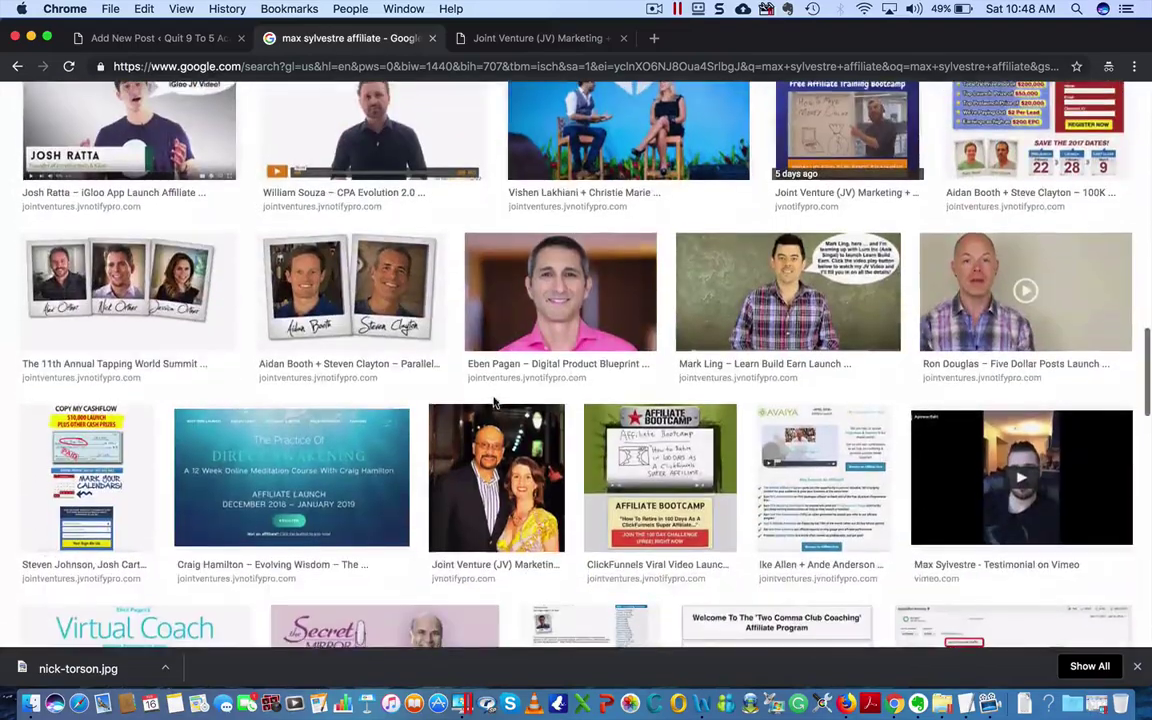
scroll(493, 402, down, 1)
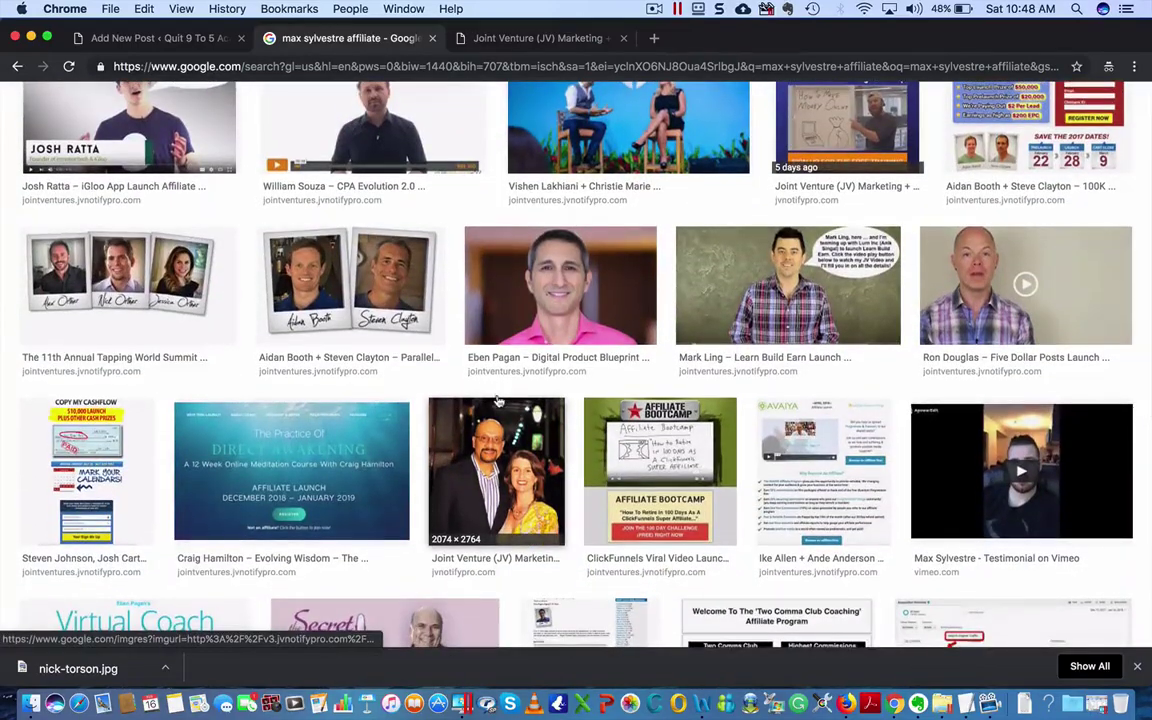
scroll(497, 402, down, 2)
scroll(497, 402, up, 10)
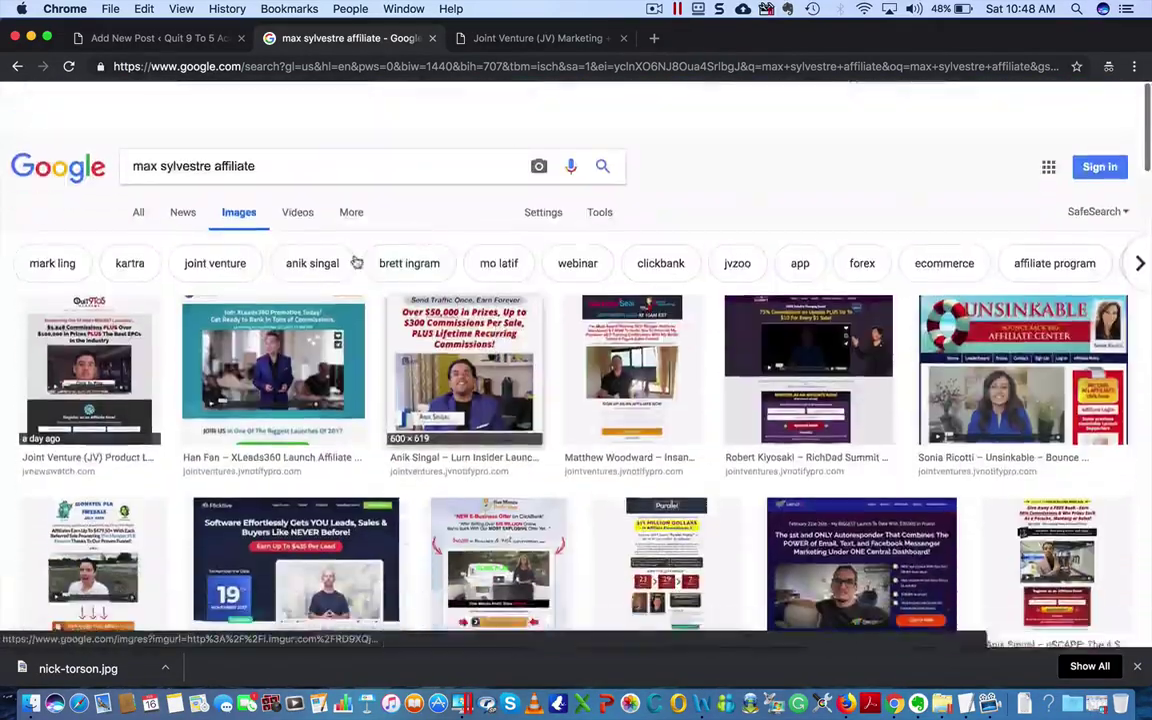
key(super+bracketleft)
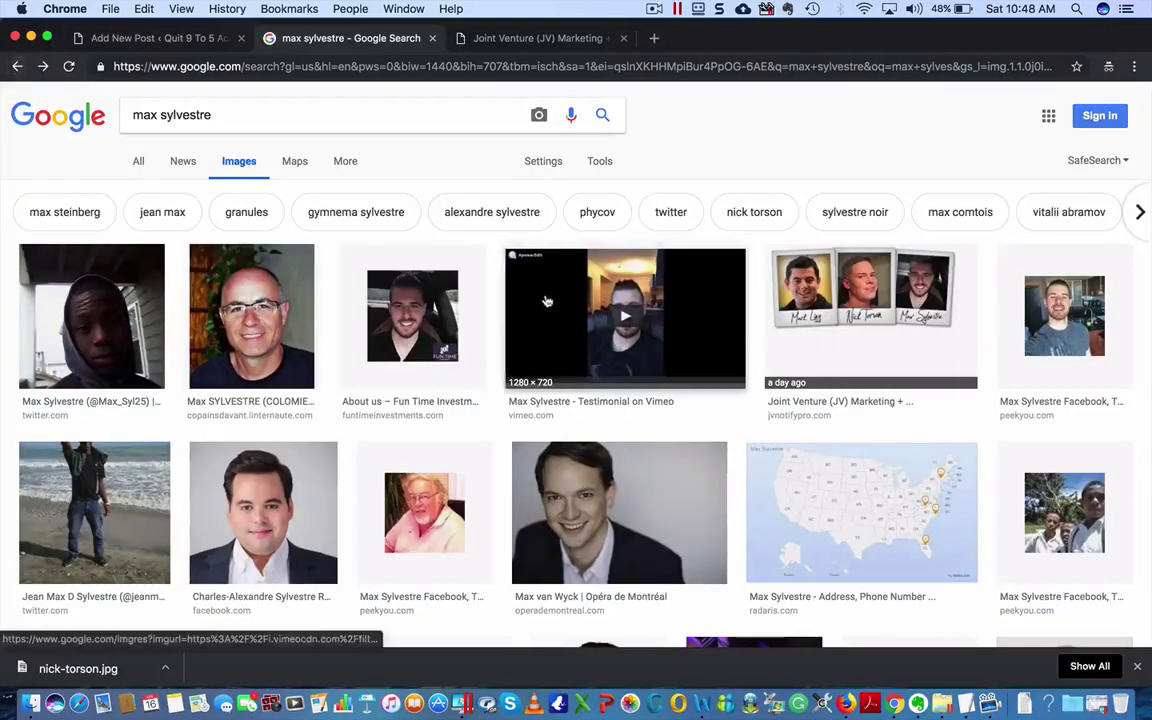
- Save the Fun Time Investments headshot to the Desktop as a JPEG named after the second founder
click(435, 311)
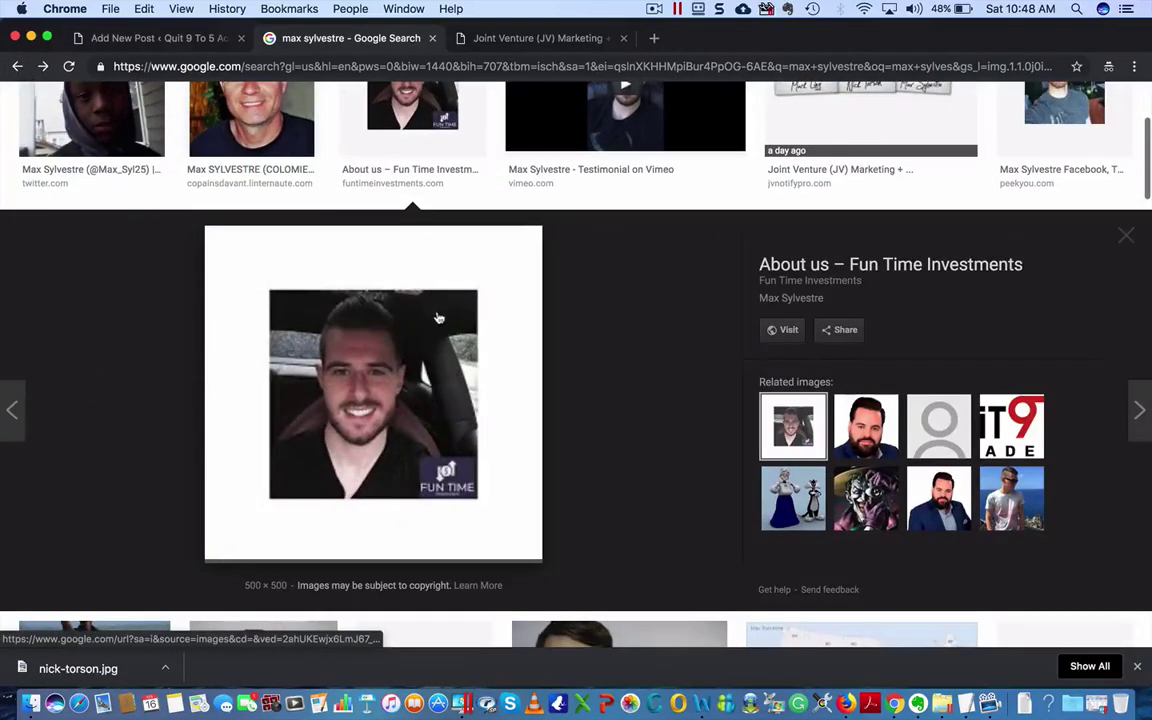
right_click(433, 392)
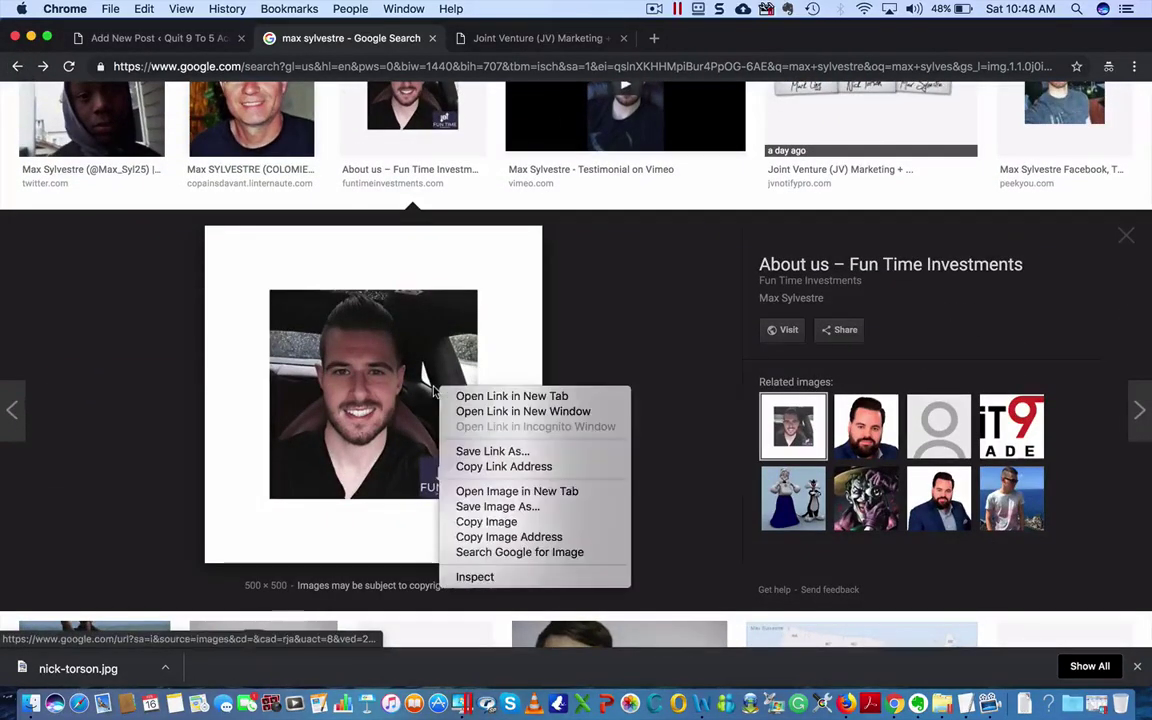
click(510, 511)
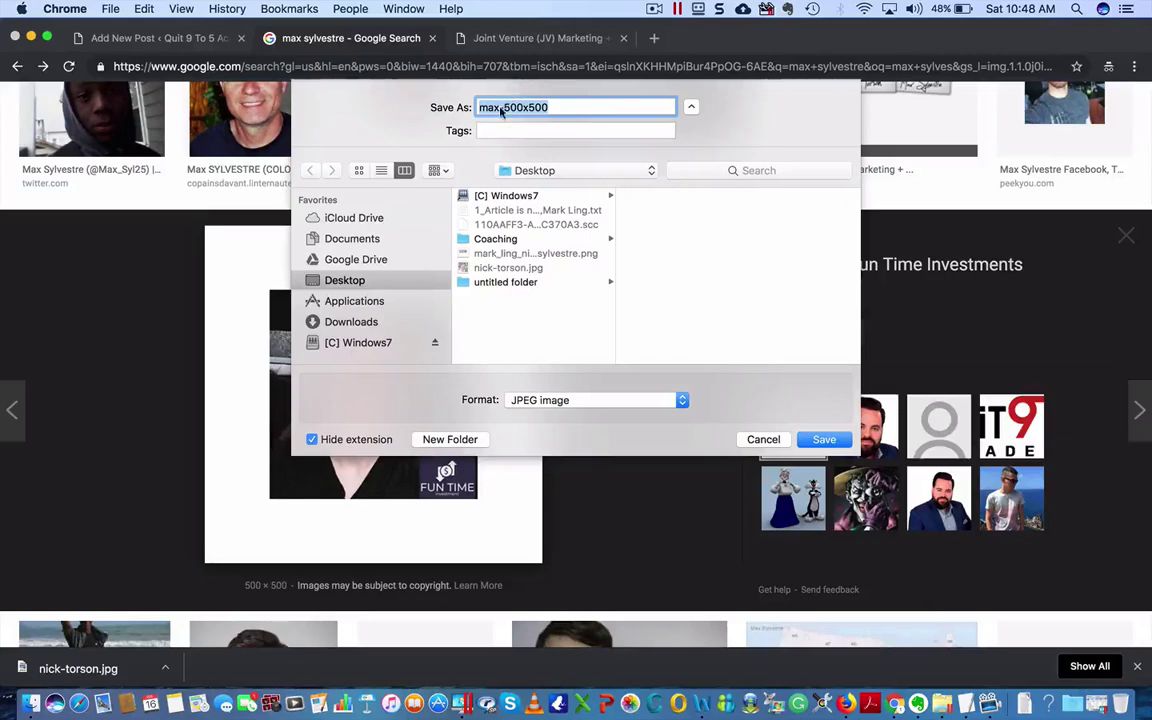
drag(503, 107, 611, 108)
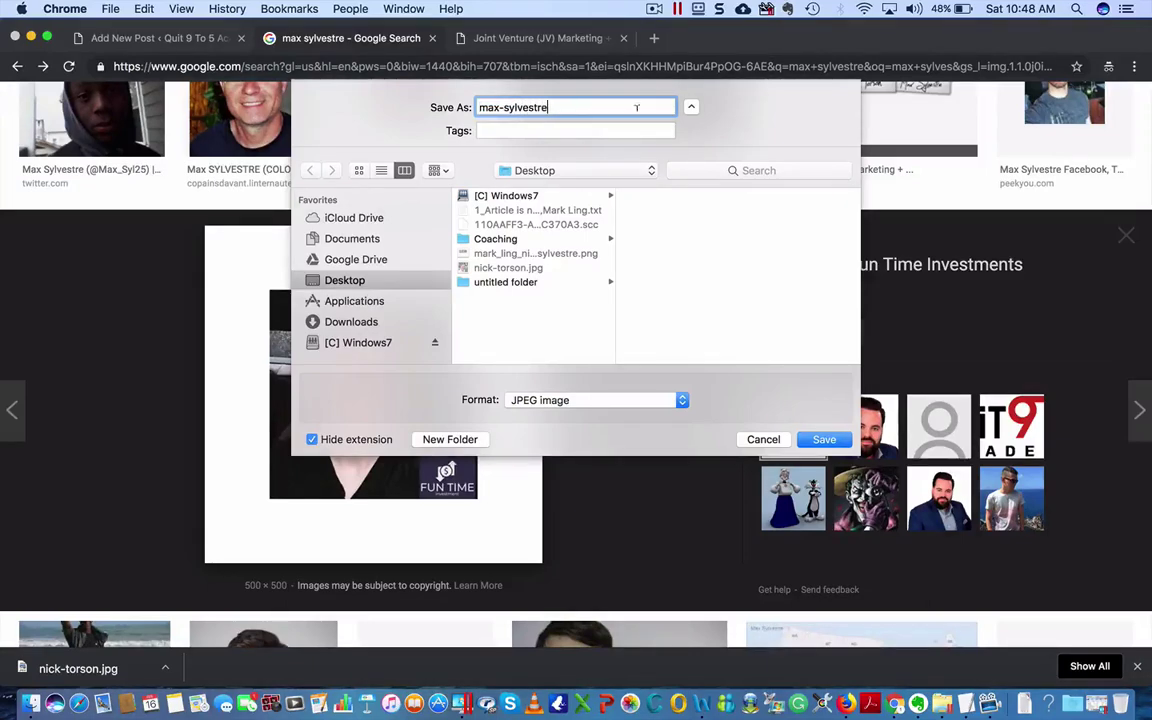
key(Return)
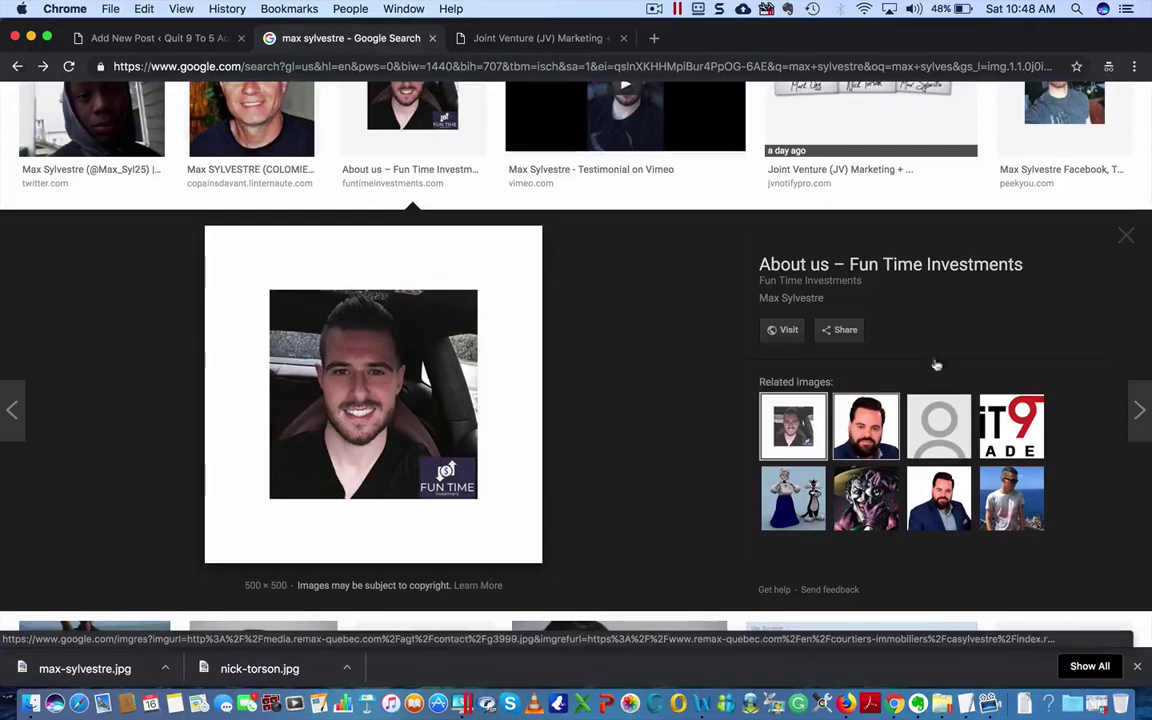
click(1127, 237)
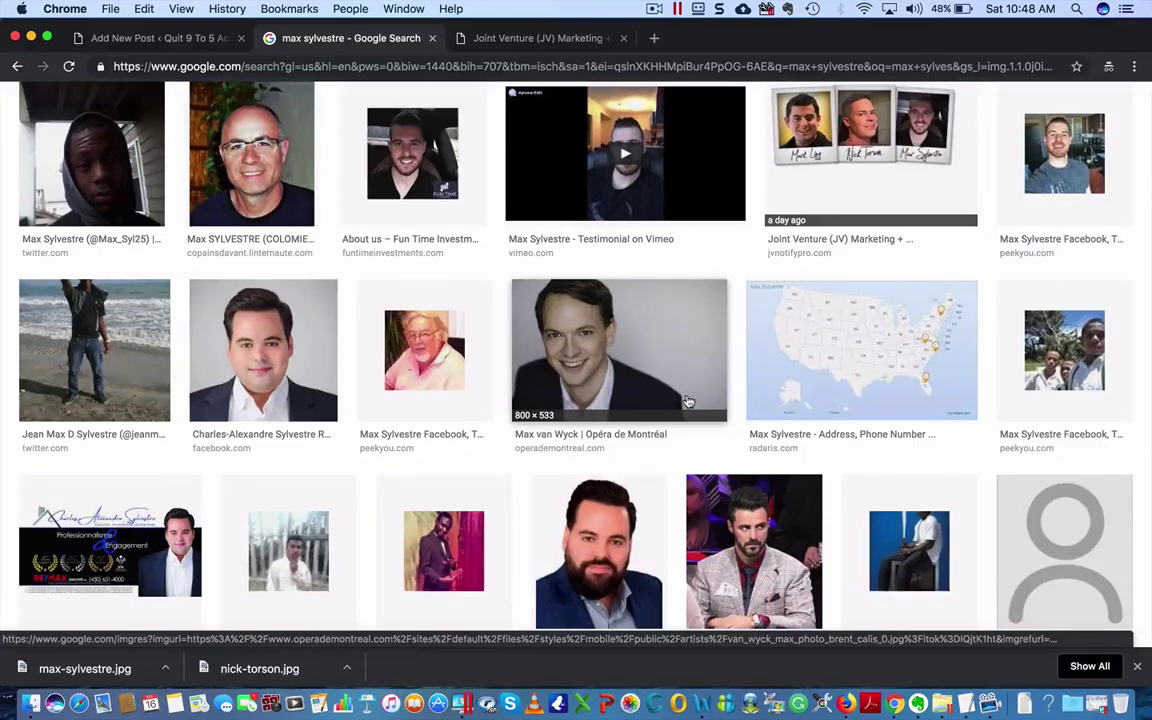
- Switch to web results for the second founder's name and check the LinkedIn profiles result
scroll(688, 401, up, 5)
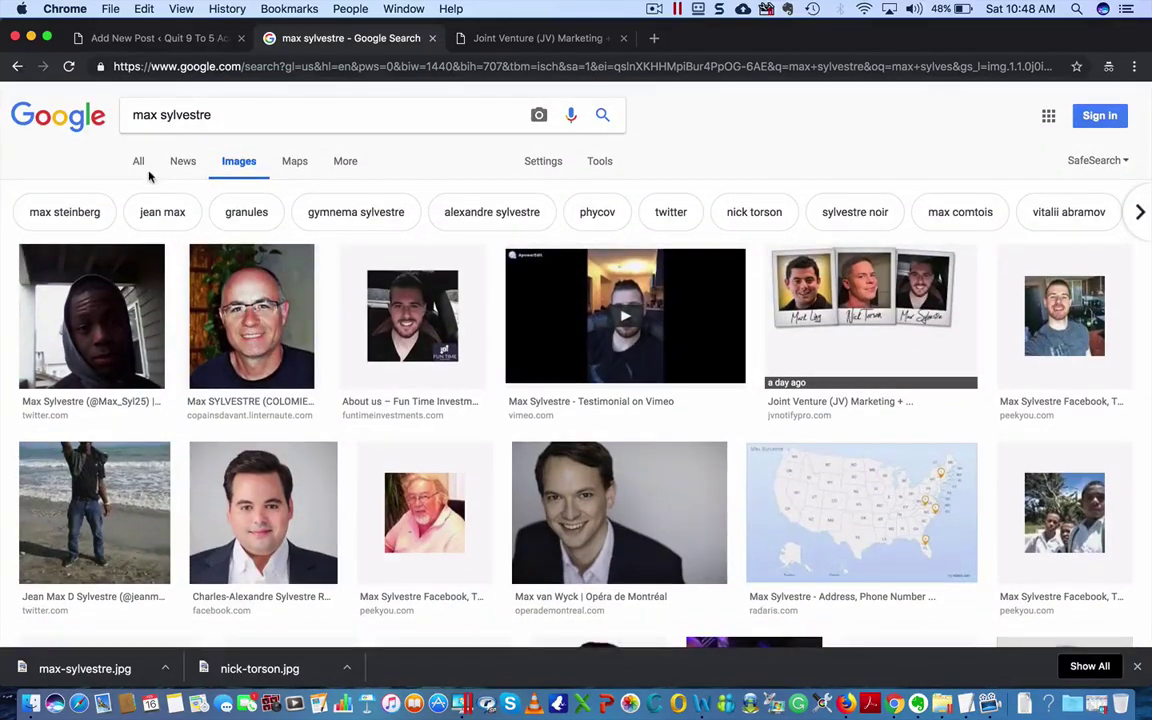
click(137, 161)
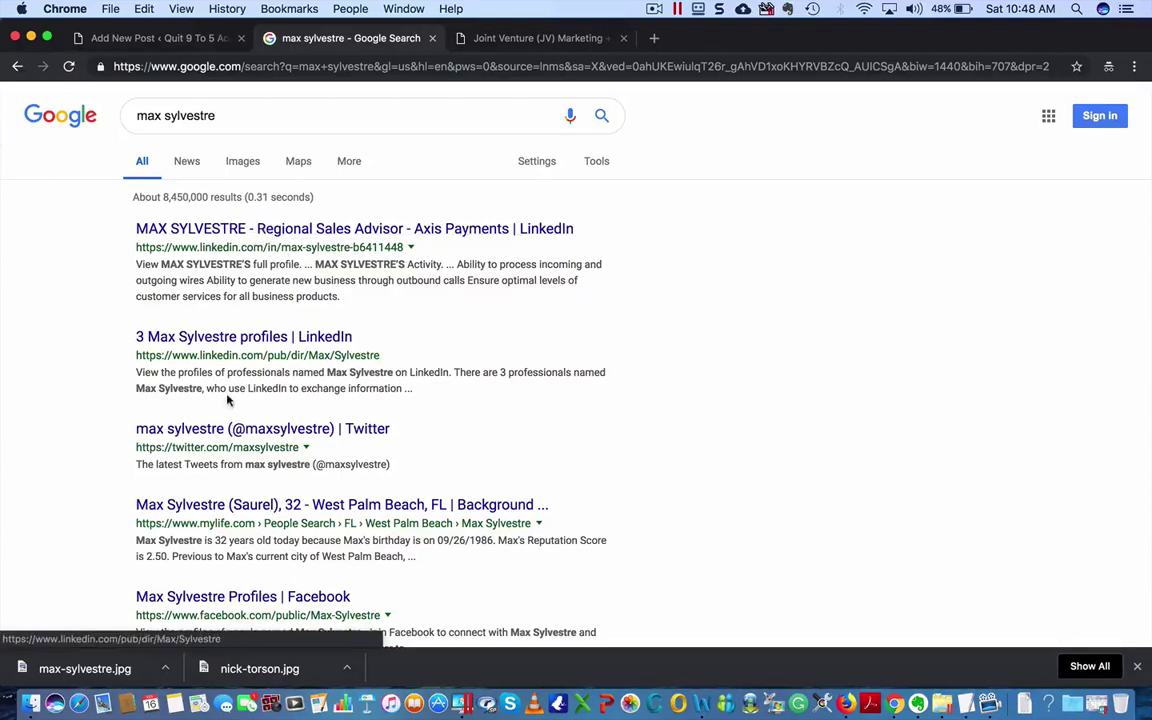
click(227, 343)
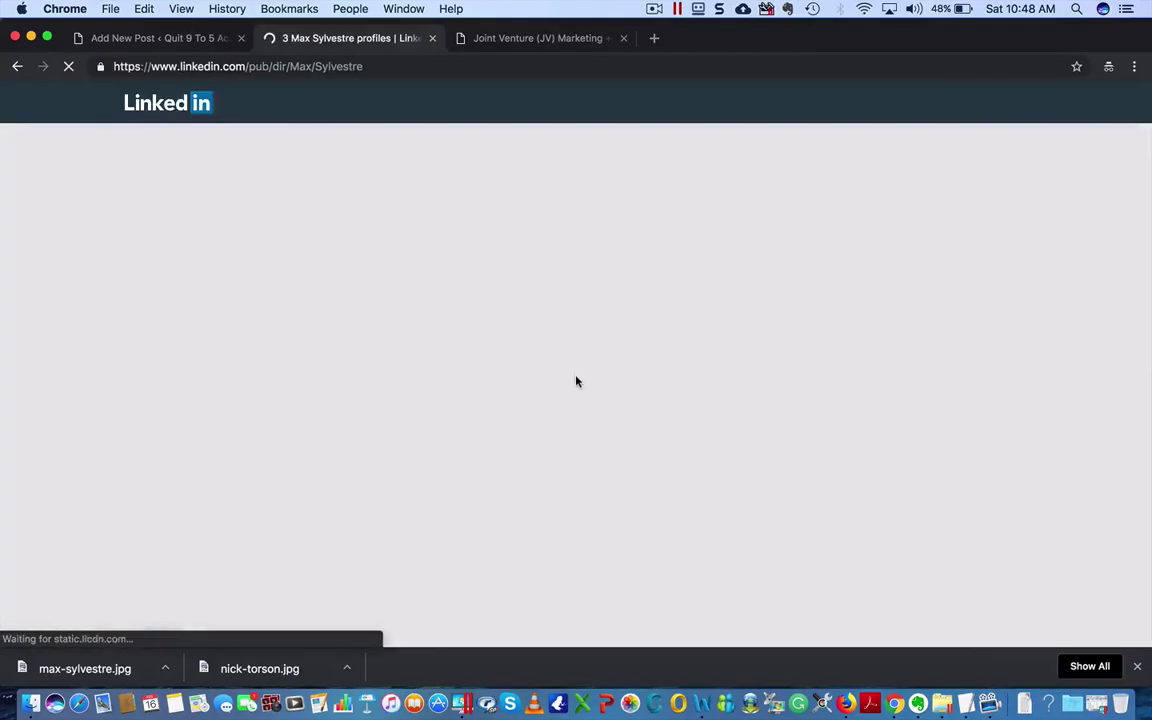
scroll(590, 384, down, 3)
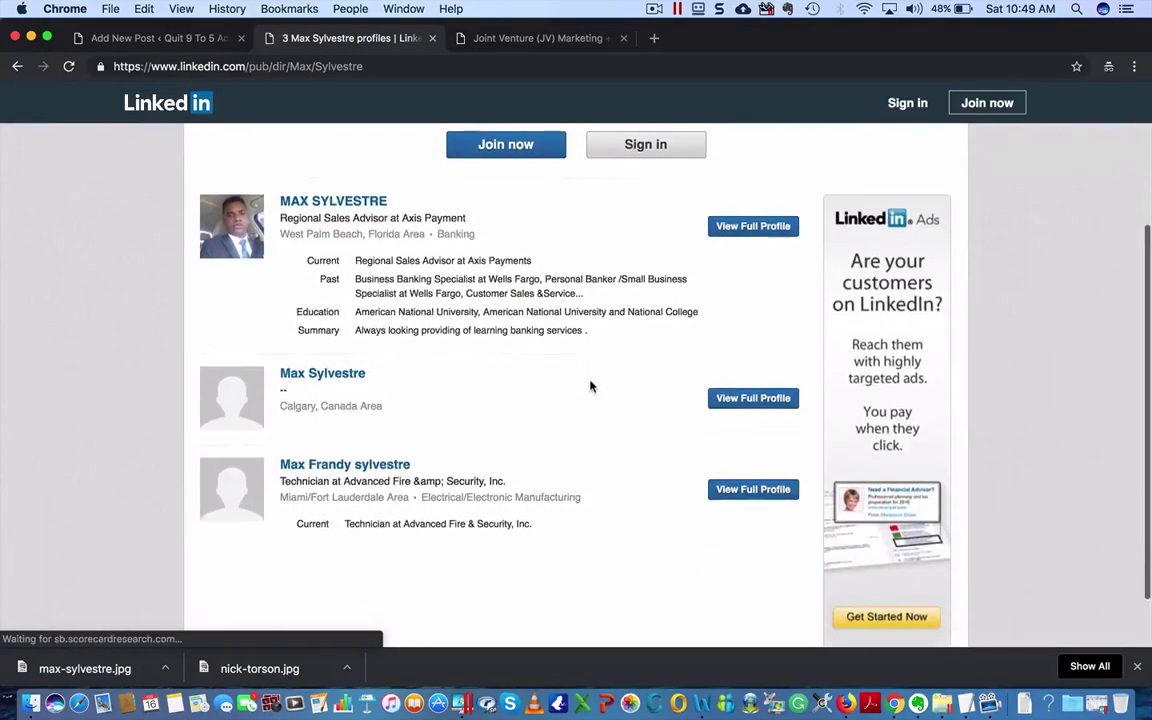
click(18, 67)
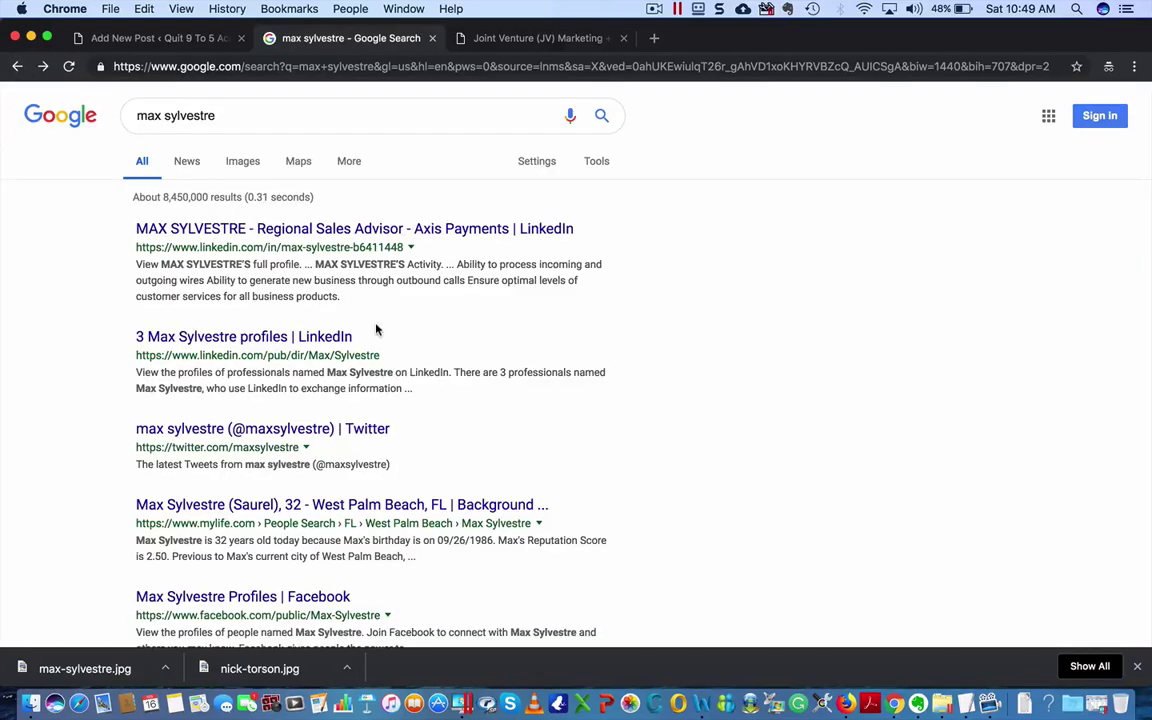
- Add 'affiliate' to the web search and scroll through the results to the pagination bar
click(250, 115)
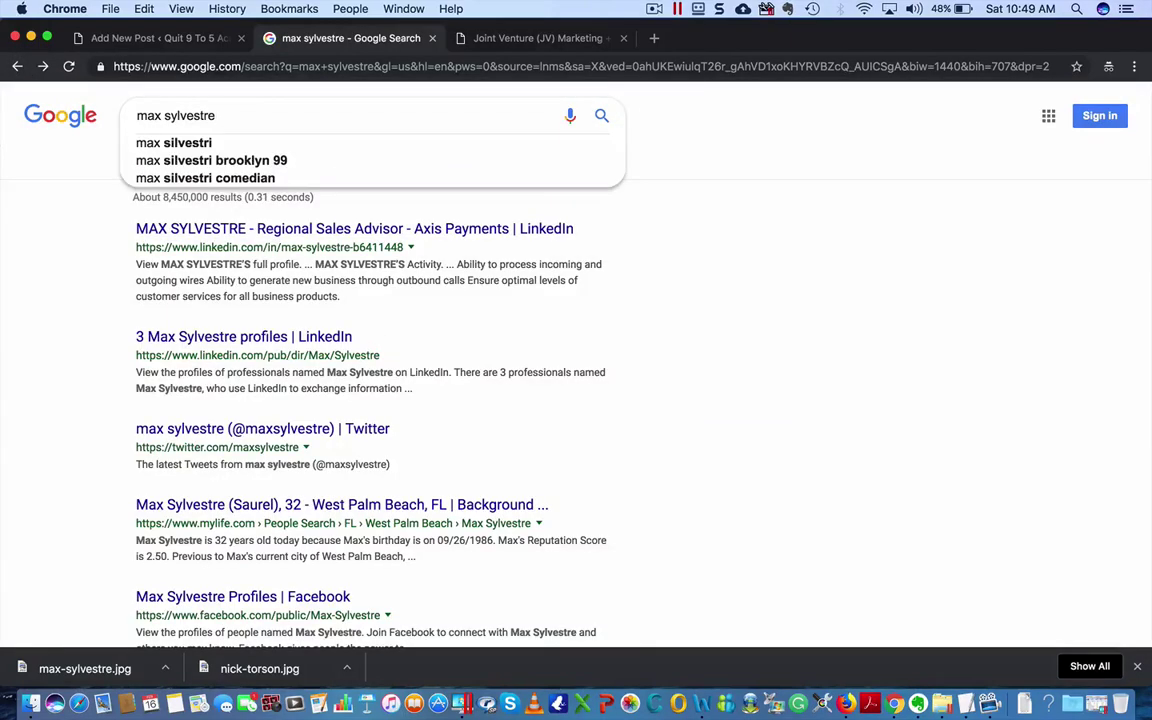
text(affiliate)
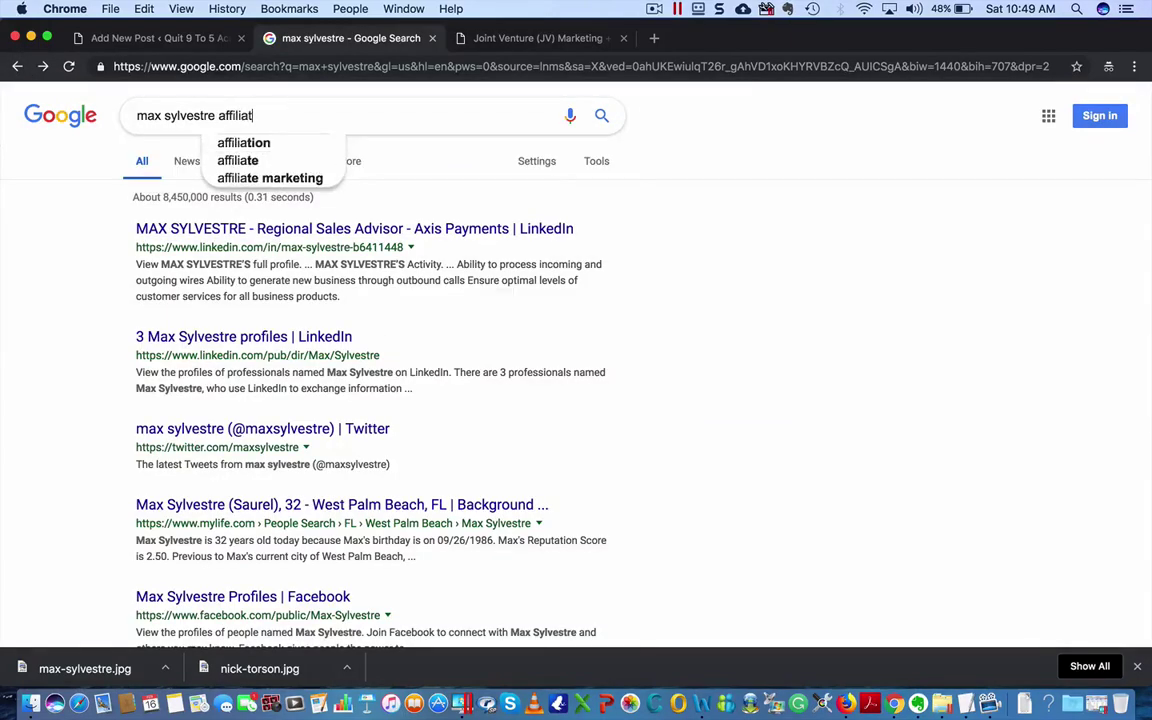
key(Return)
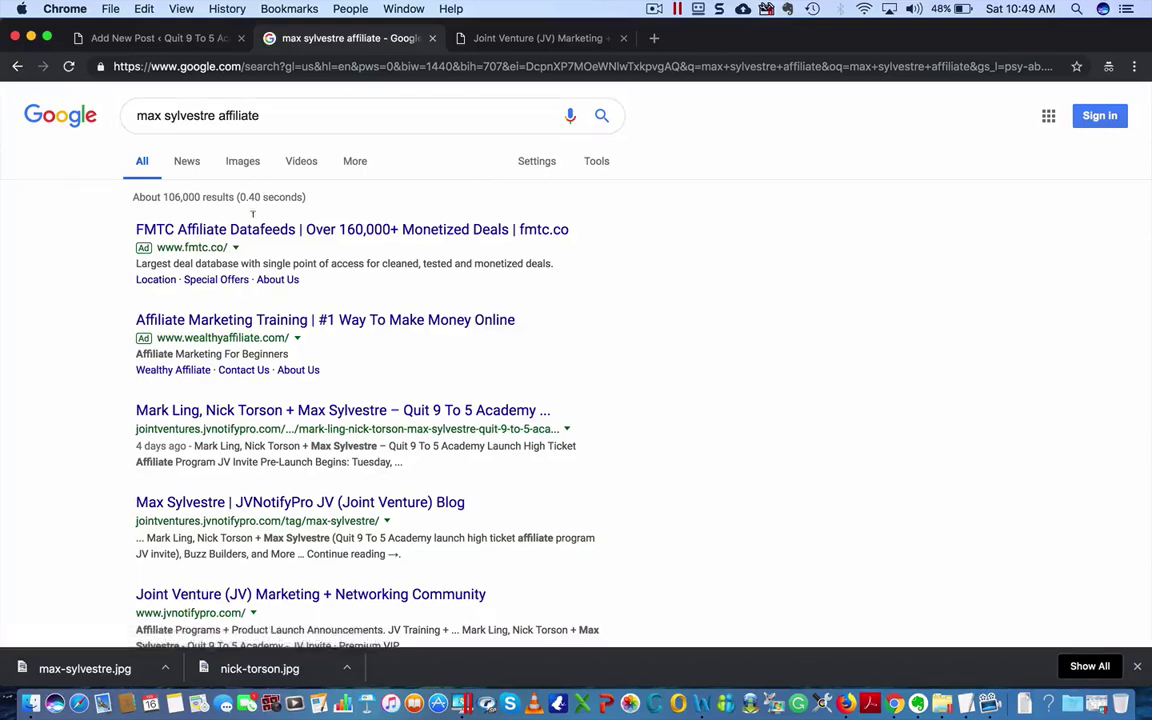
scroll(285, 432, down, 1)
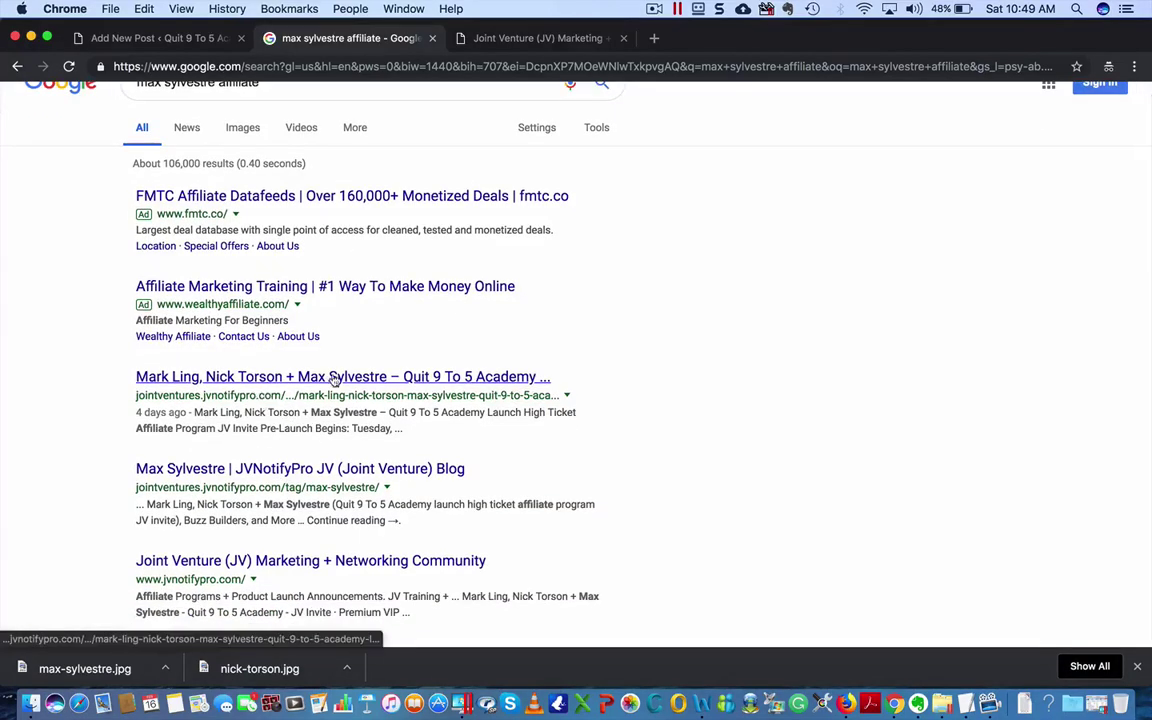
scroll(363, 453, down, 3)
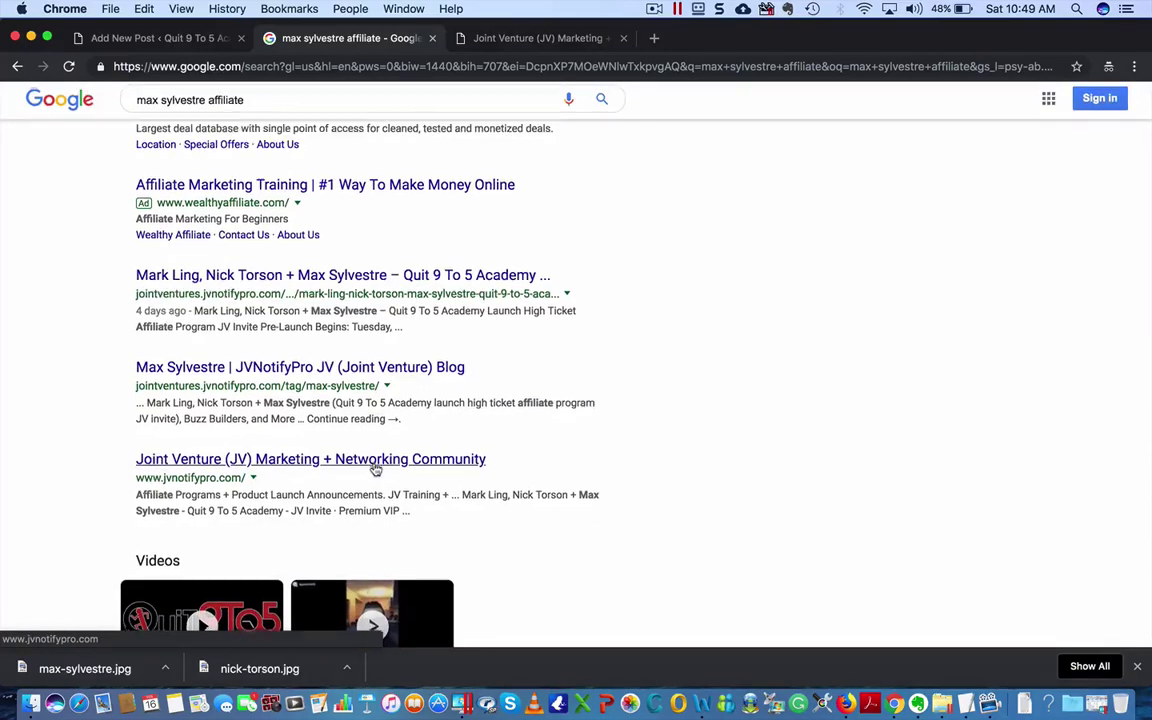
scroll(374, 469, down, 1)
scroll(372, 469, down, 1)
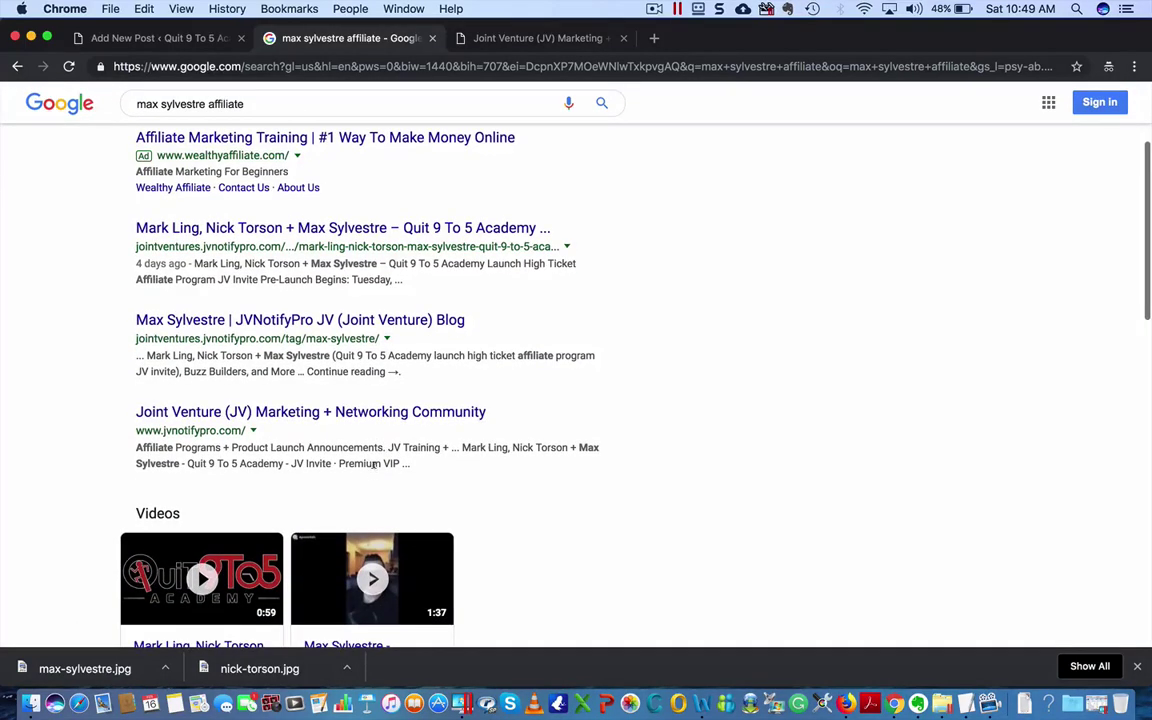
scroll(374, 465, down, 10)
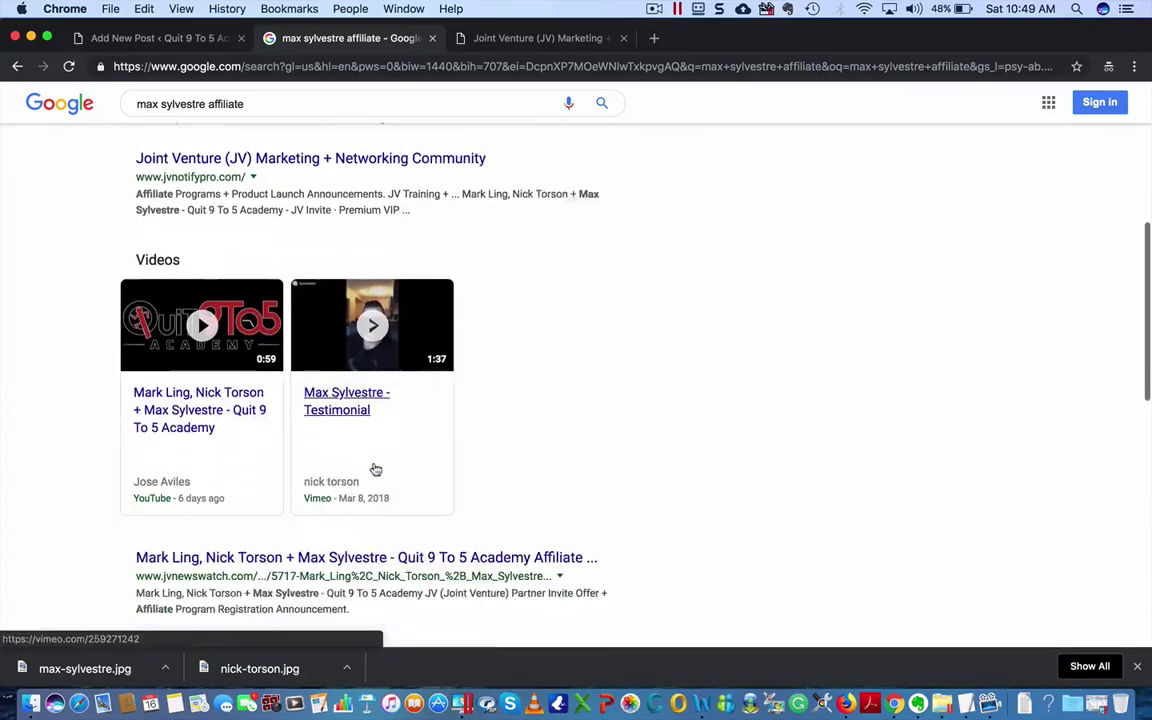
scroll(553, 420, down, 5)
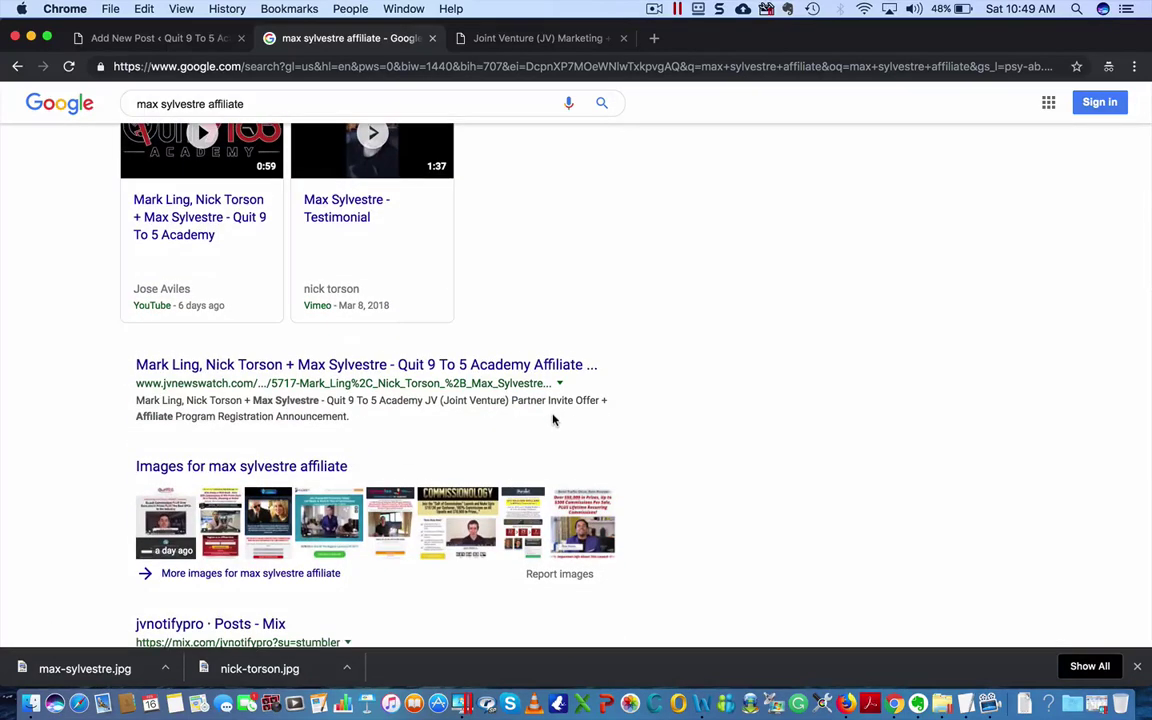
scroll(553, 420, down, 8)
scroll(553, 420, down, 3)
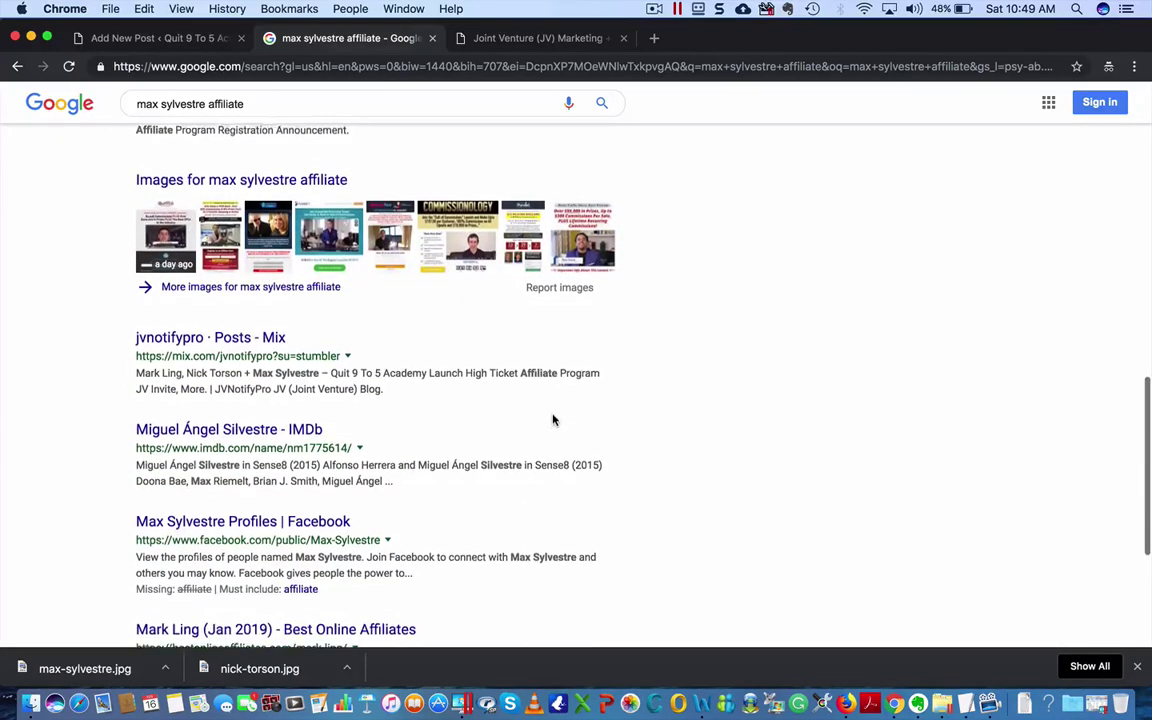
scroll(380, 386, down, 2)
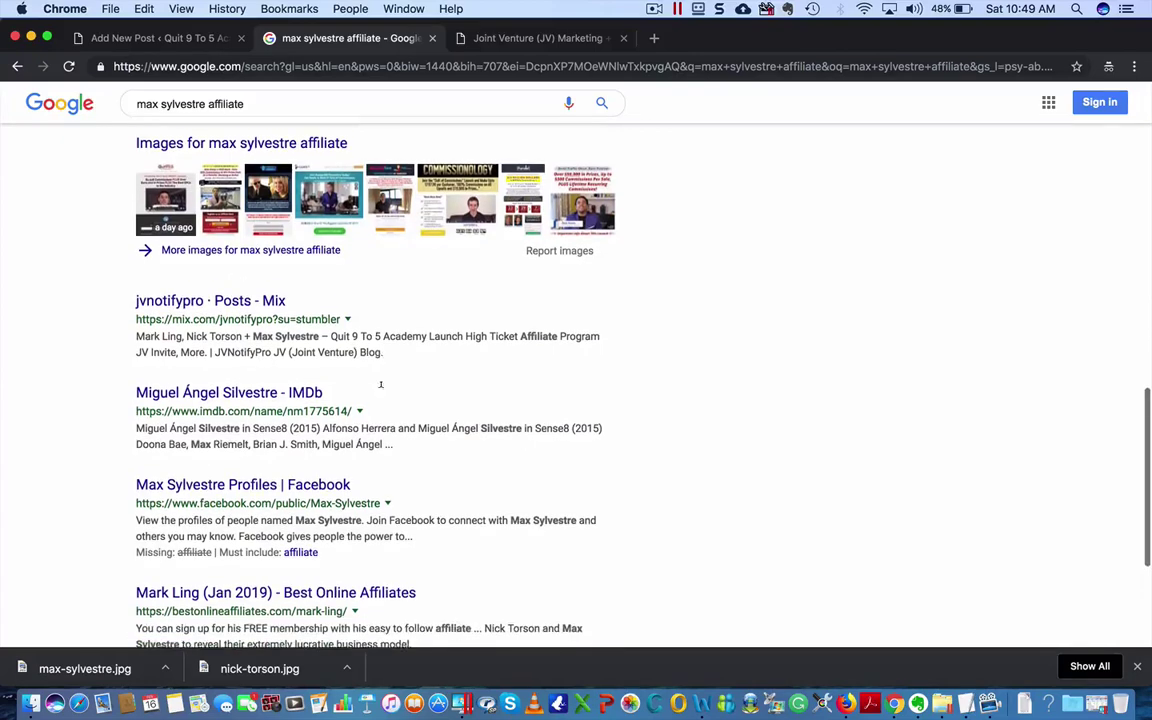
scroll(378, 389, down, 5)
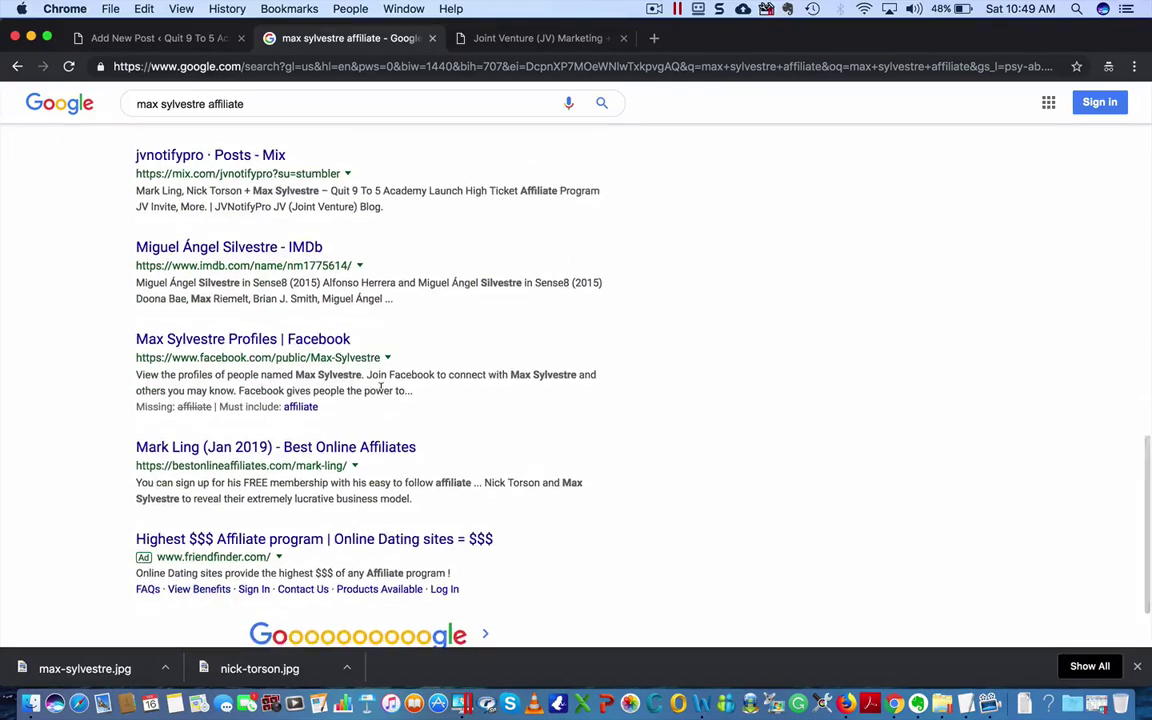
scroll(380, 386, down, 4)
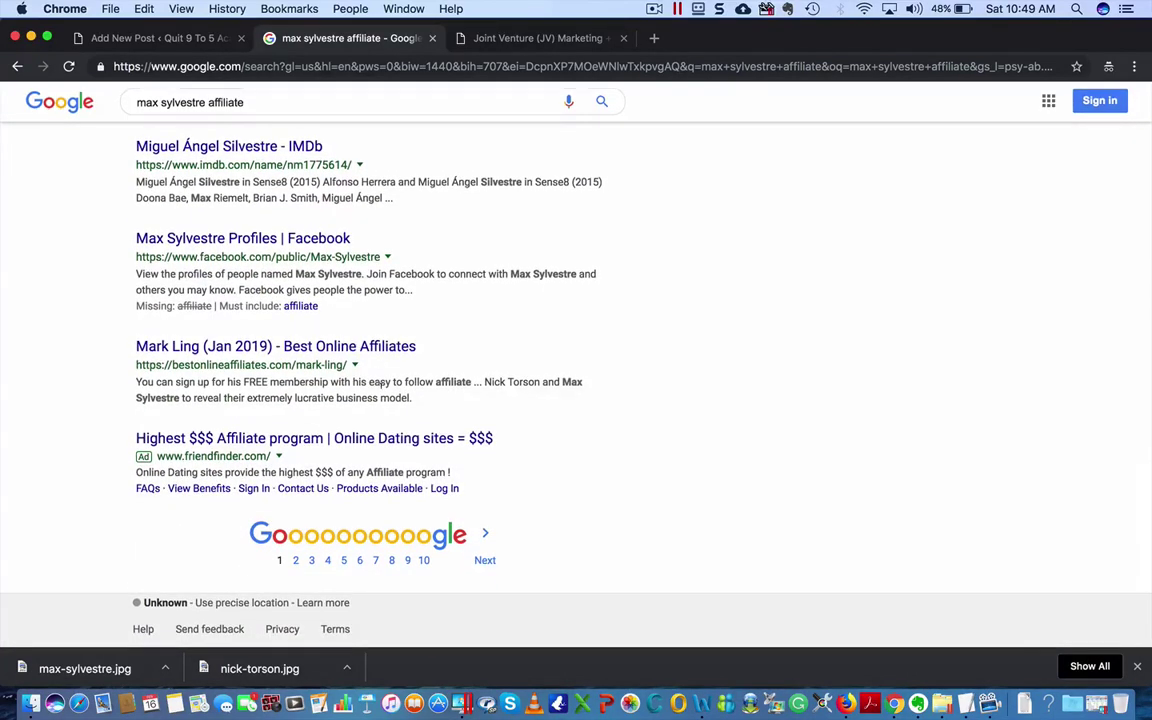
click(229, 246)
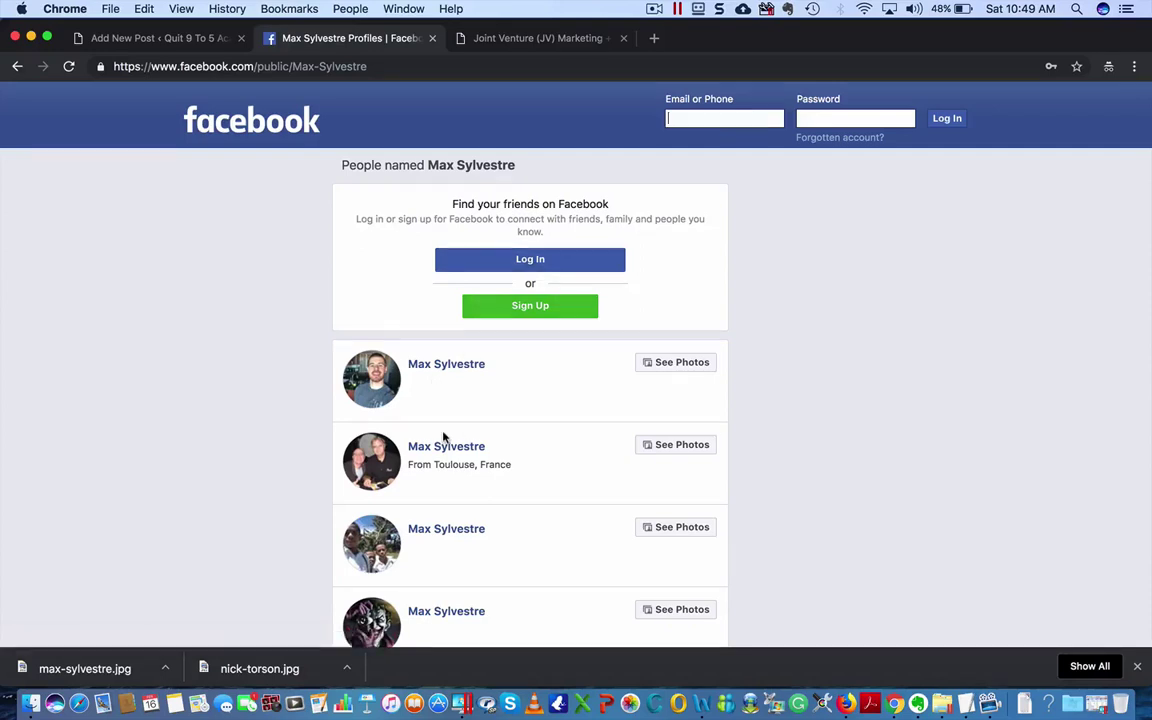
scroll(444, 437, down, 5)
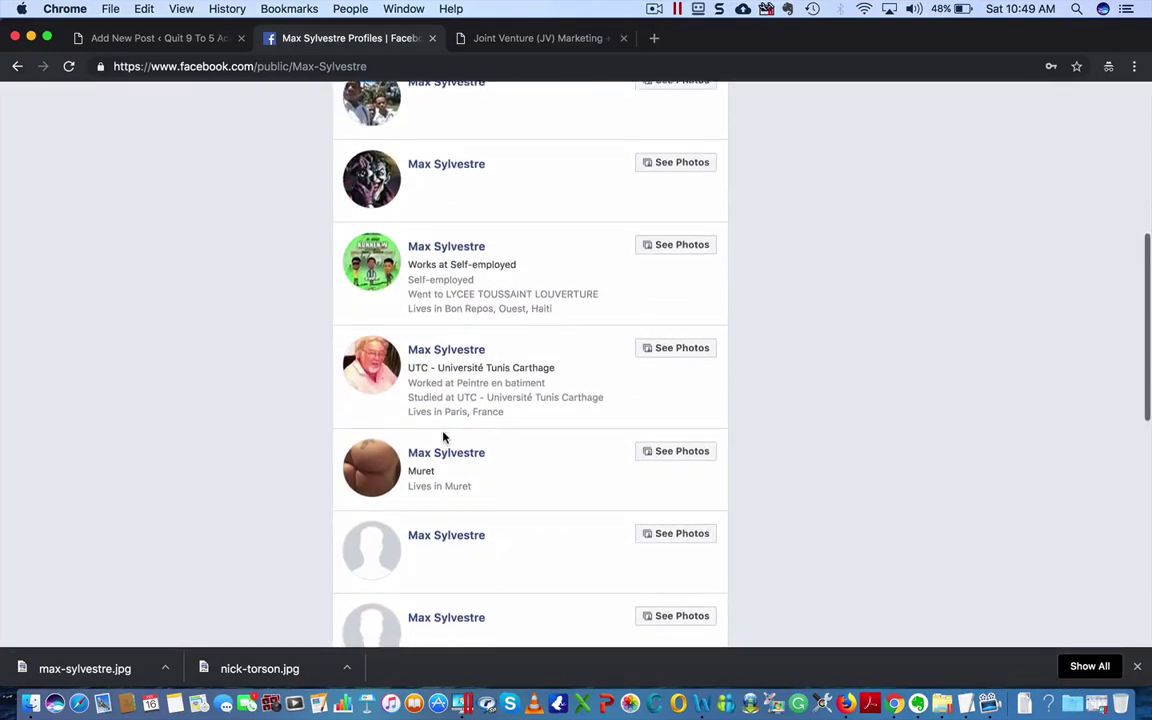
scroll(444, 437, down, 6)
scroll(444, 437, down, 2)
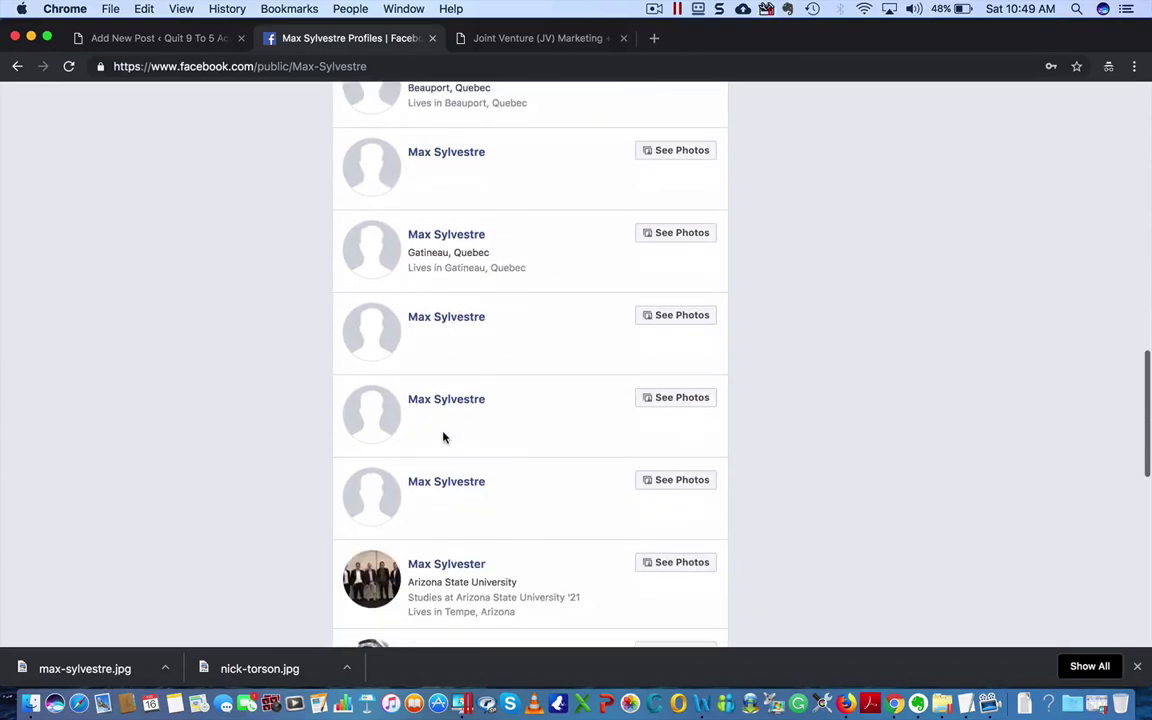
scroll(444, 437, down, 4)
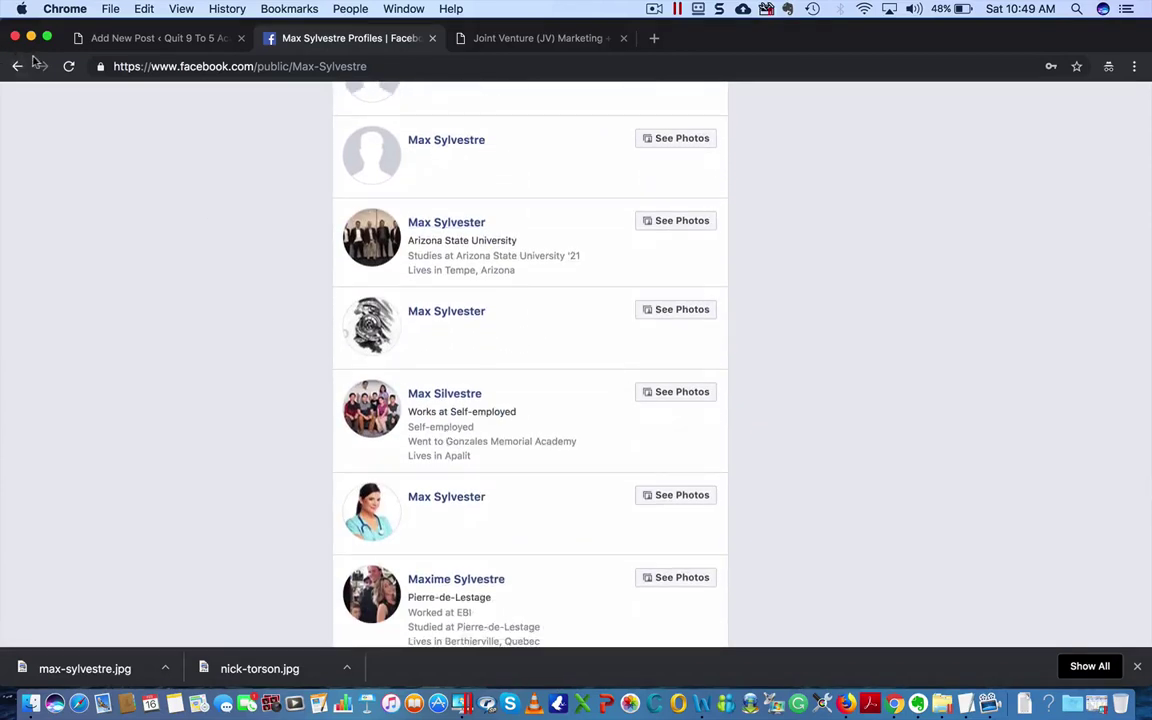
click(165, 38)
click(374, 40)
click(14, 70)
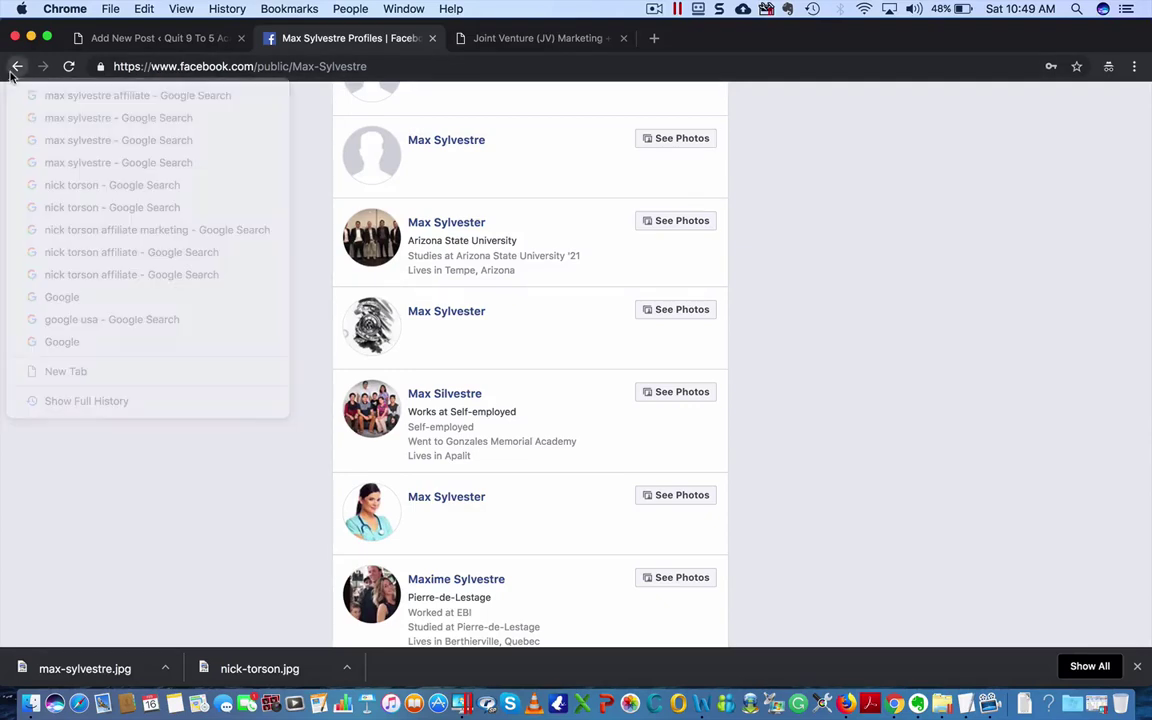
click(14, 70)
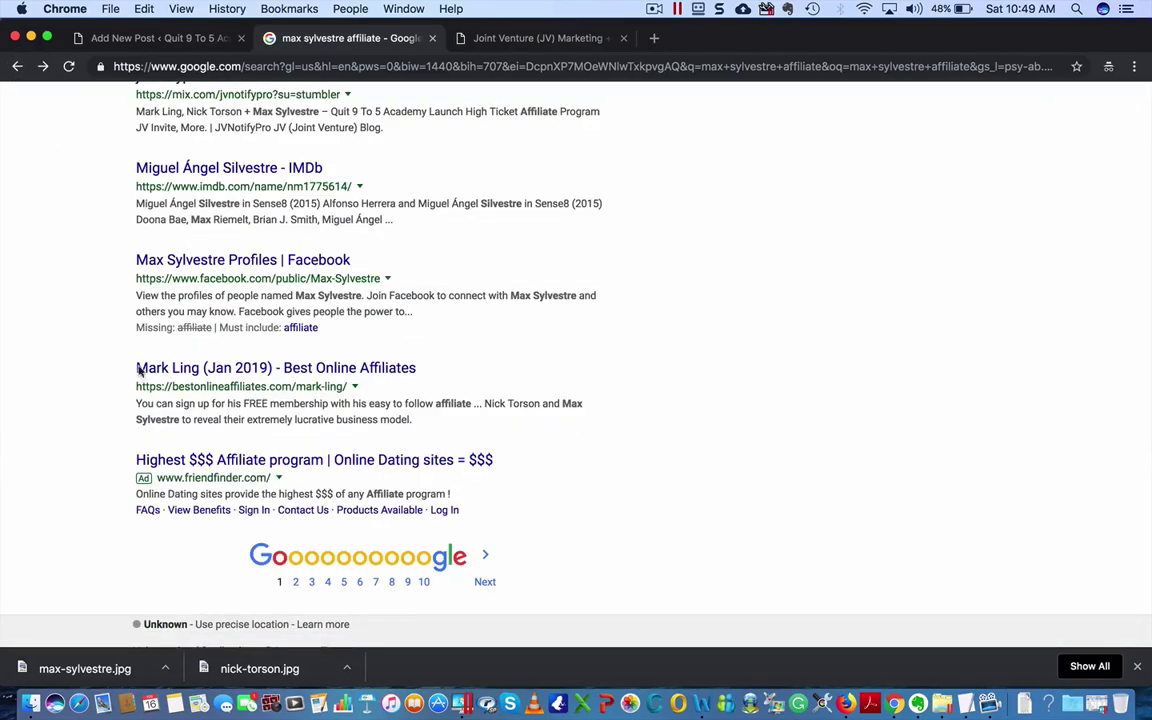
scroll(140, 370, up, 10)
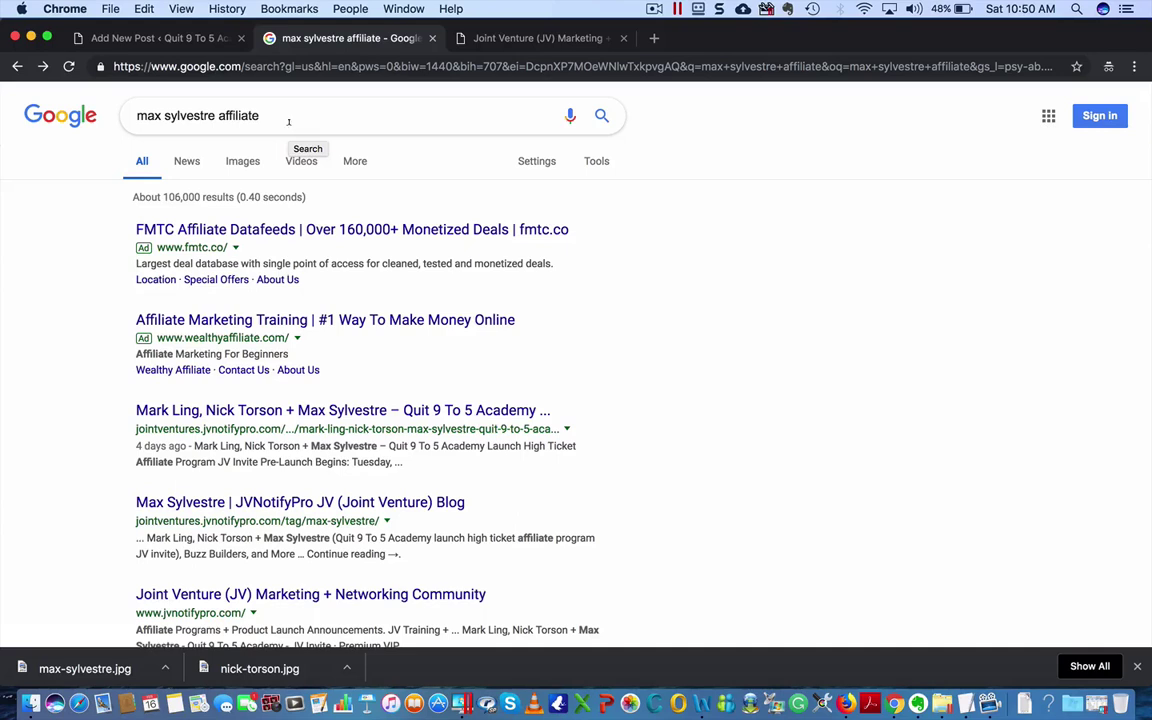
- Search Google for the third founder's name and show the image results
drag(269, 116, 114, 94)
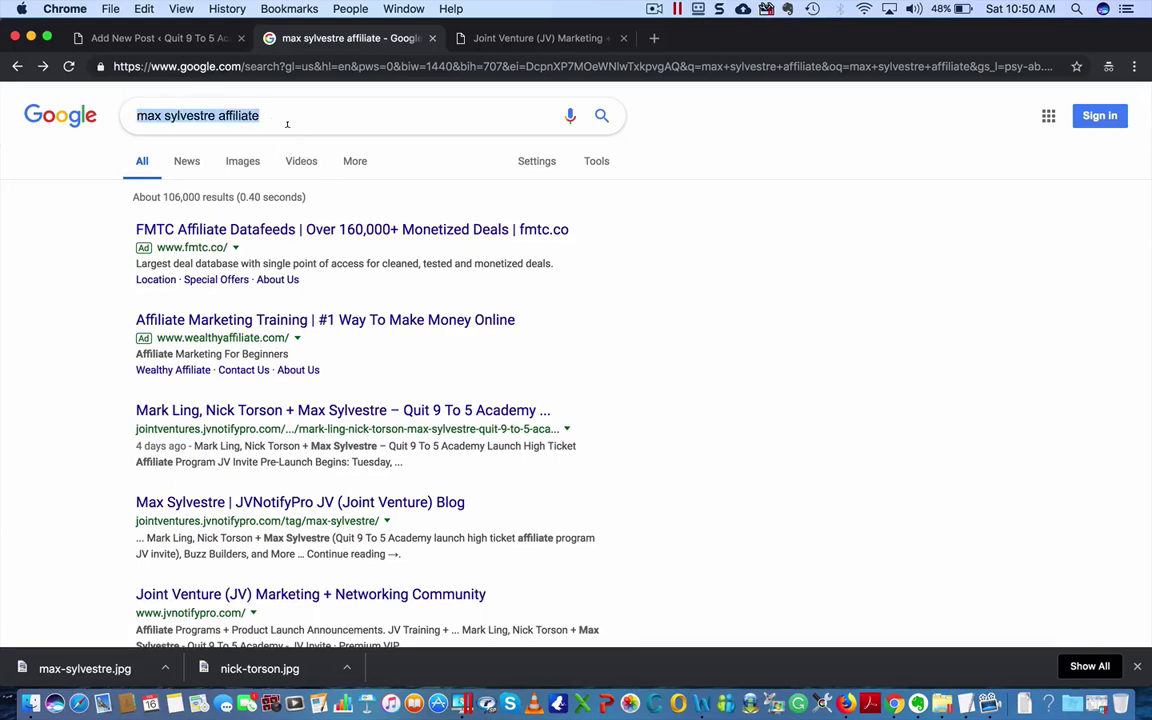
text(ma)
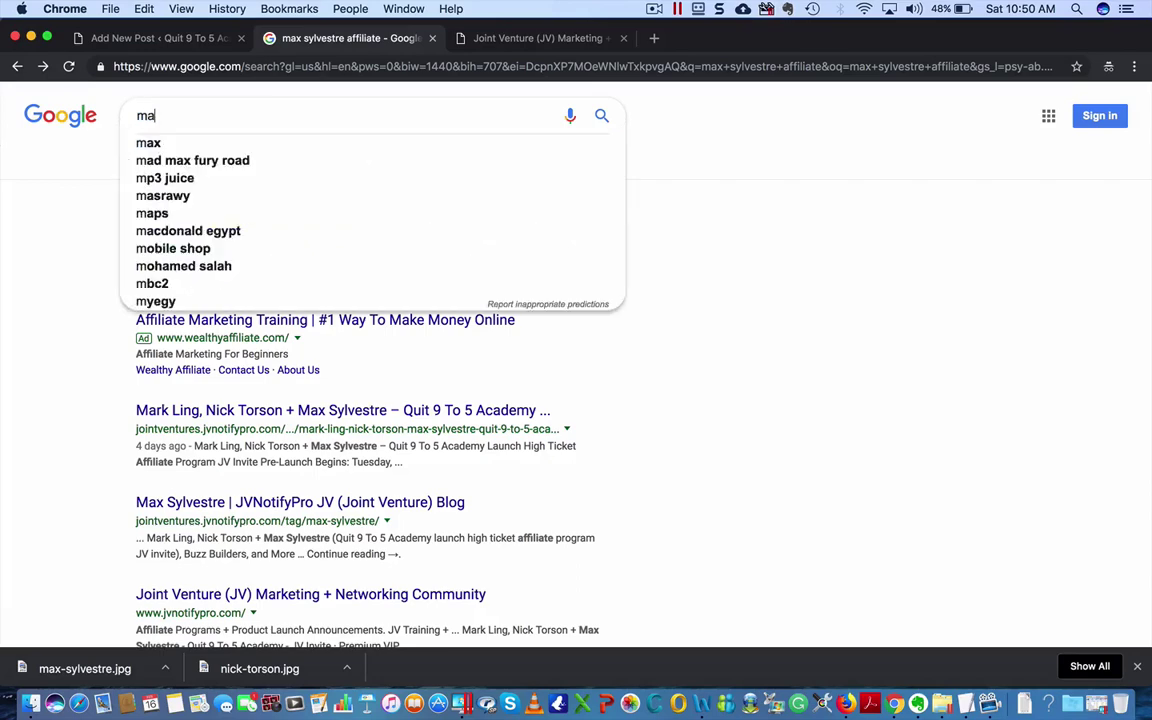
text(rk ling)
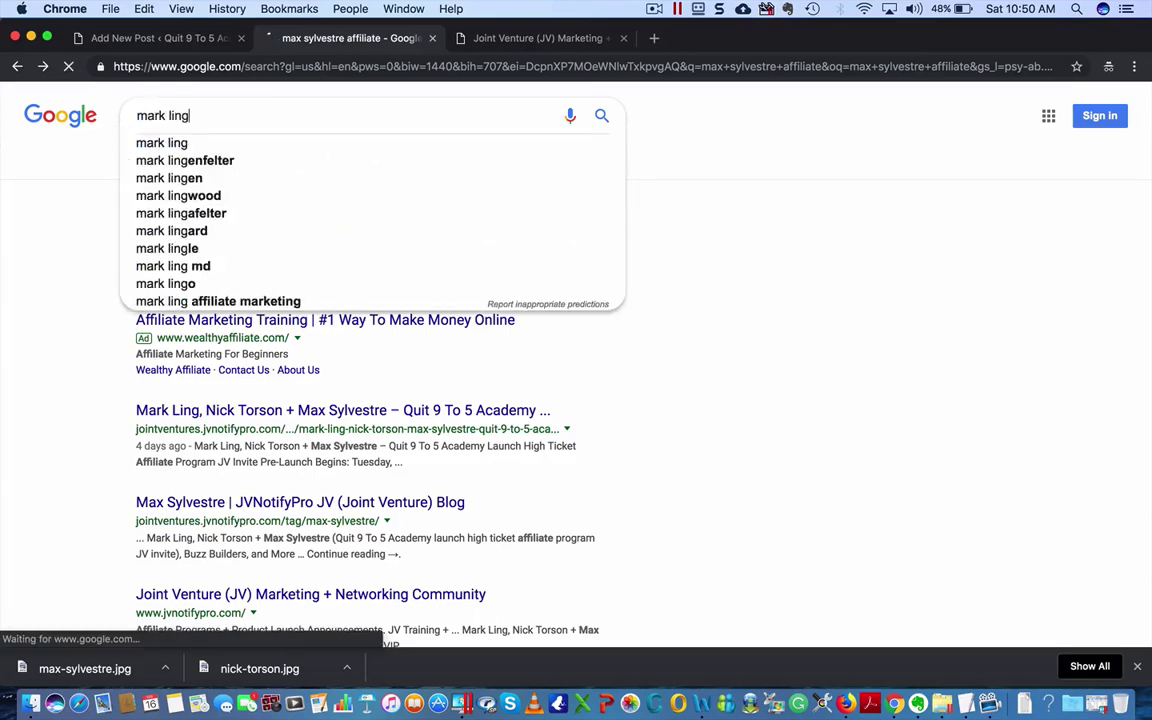
key(Return)
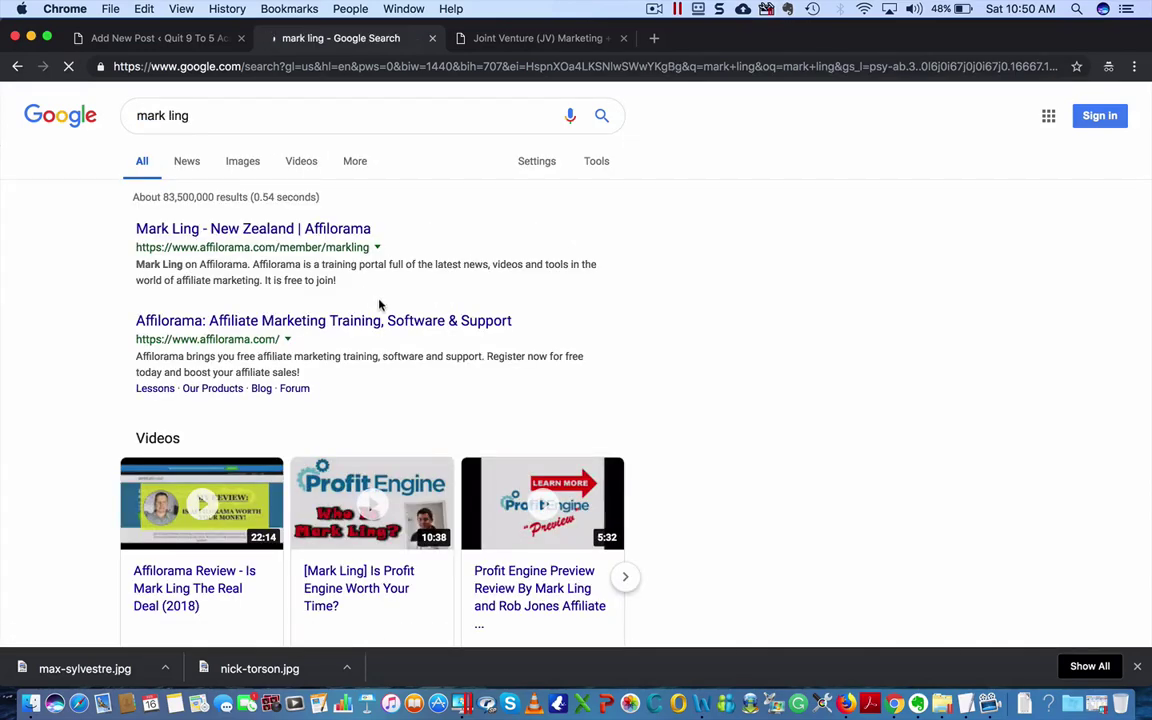
click(186, 161)
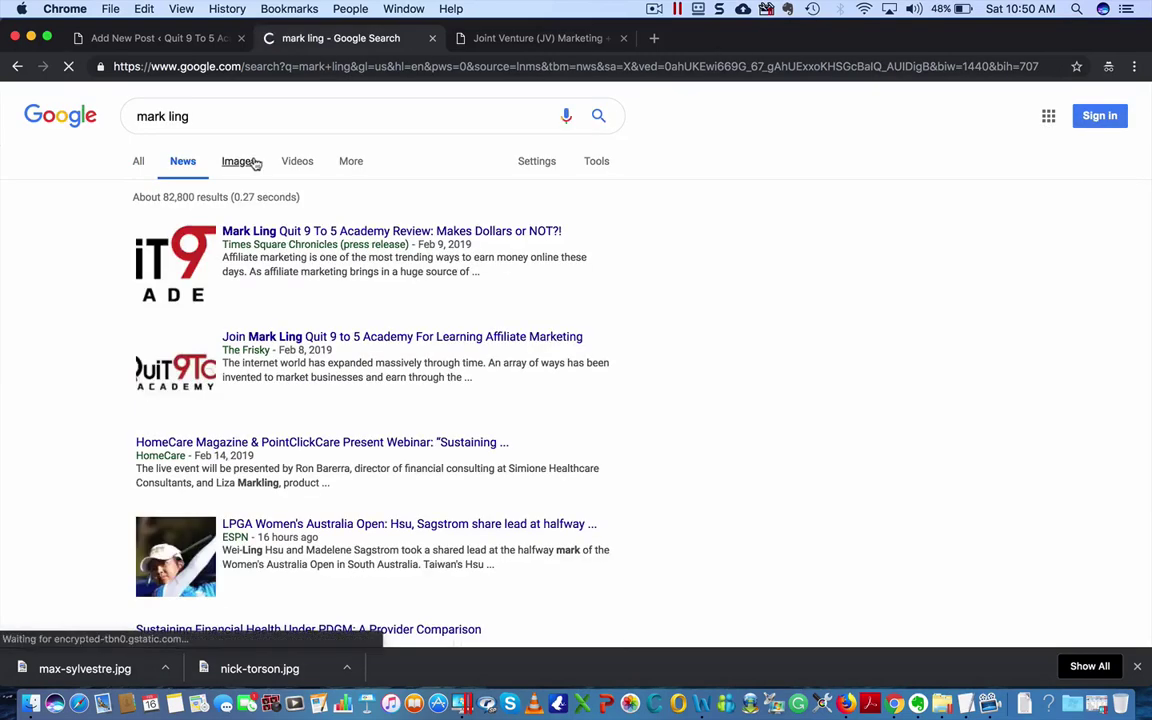
click(252, 163)
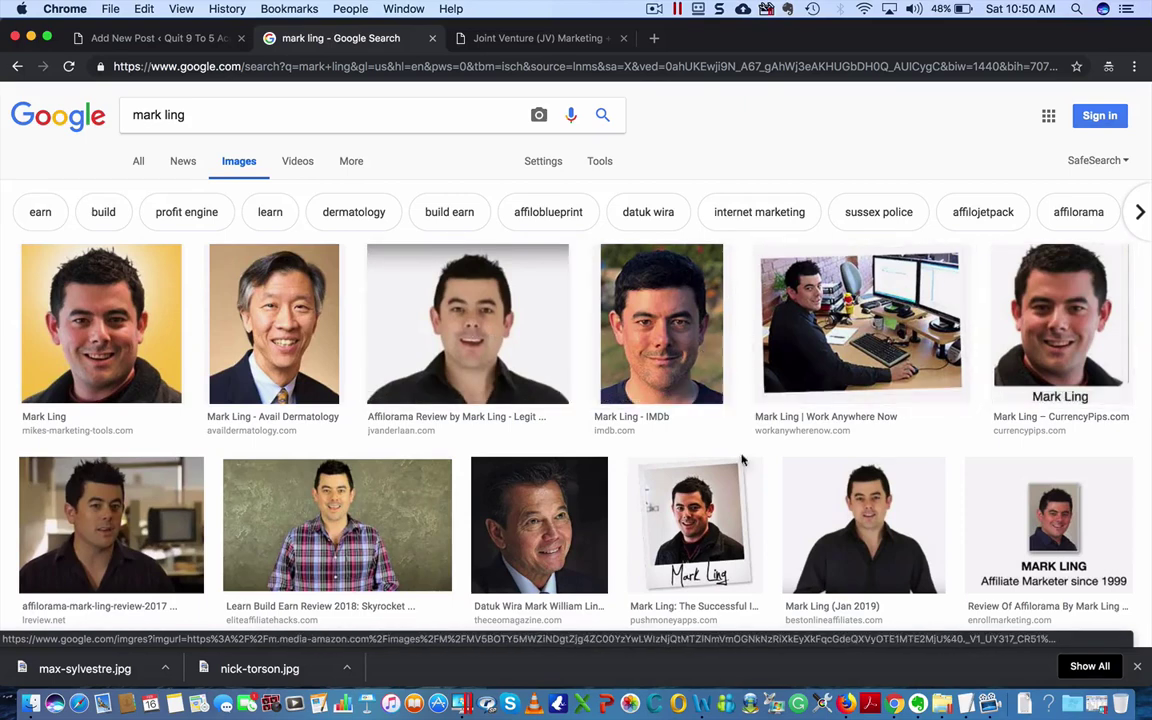
- Save the Affilorama photo of the third founder to the Desktop as a JPEG named after him
click(480, 335)
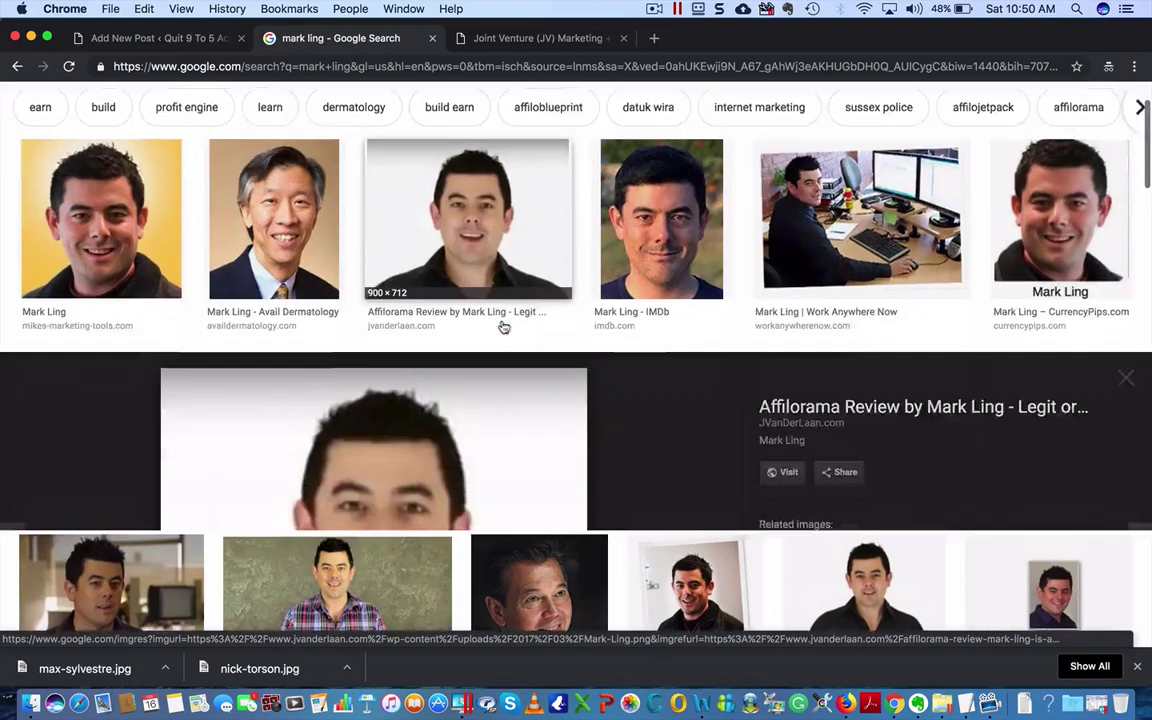
right_click(383, 342)
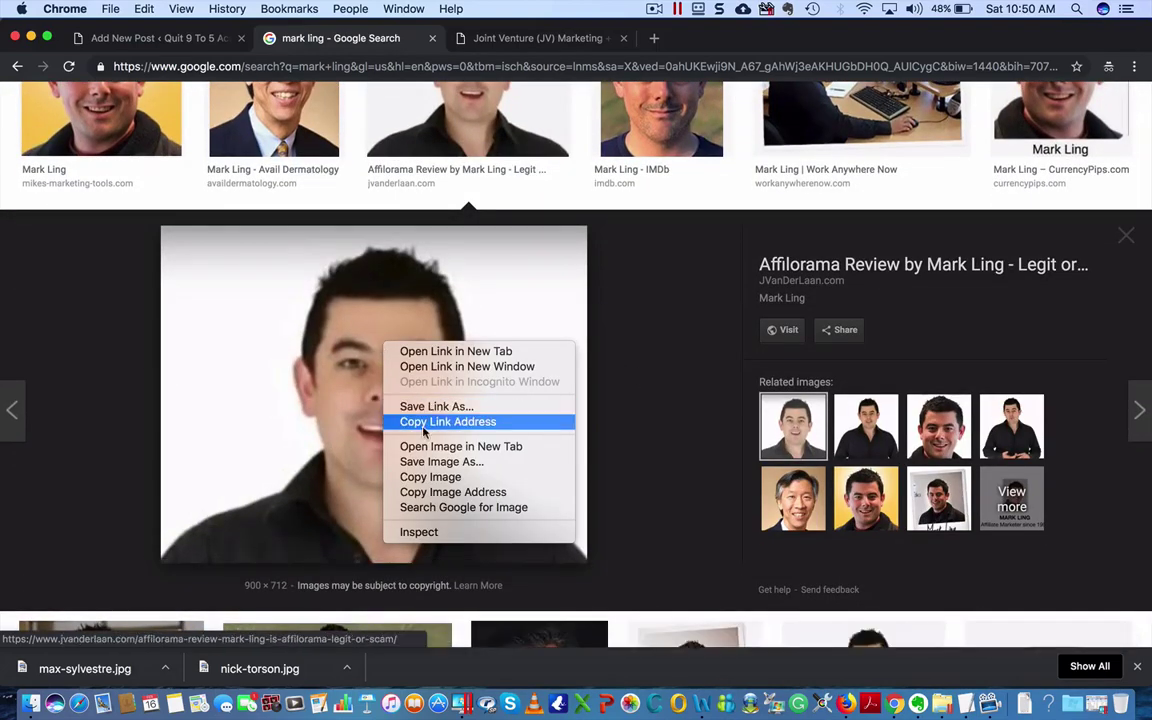
click(432, 461)
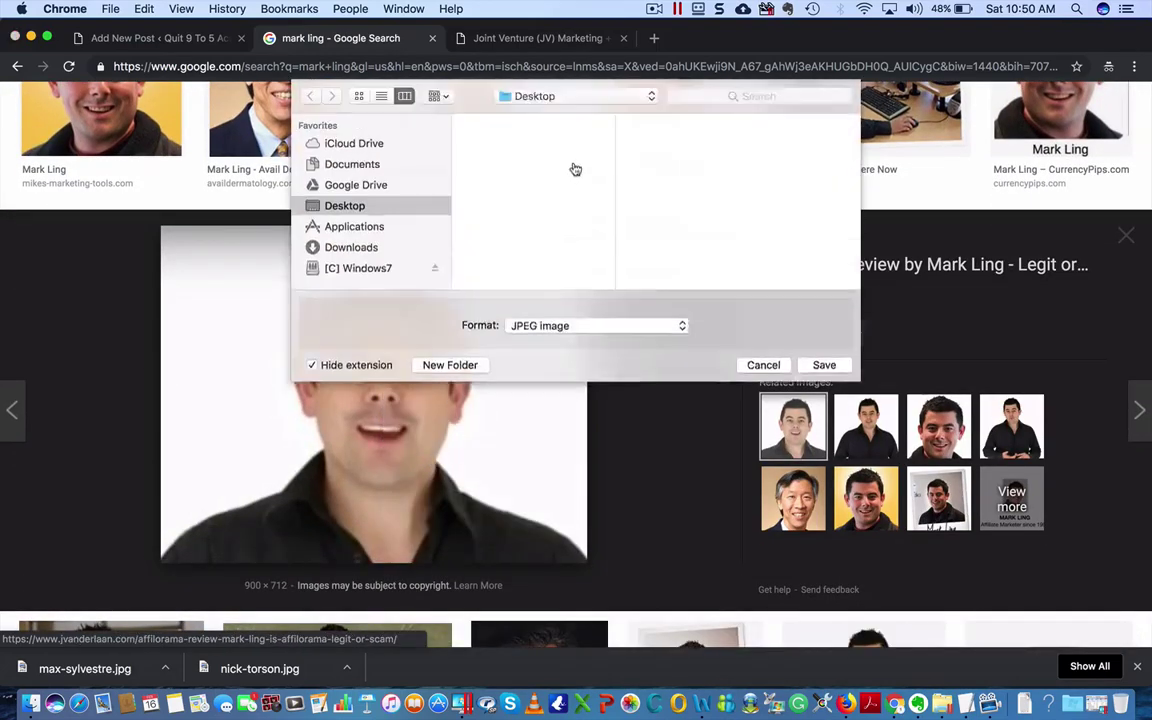
text(ma)
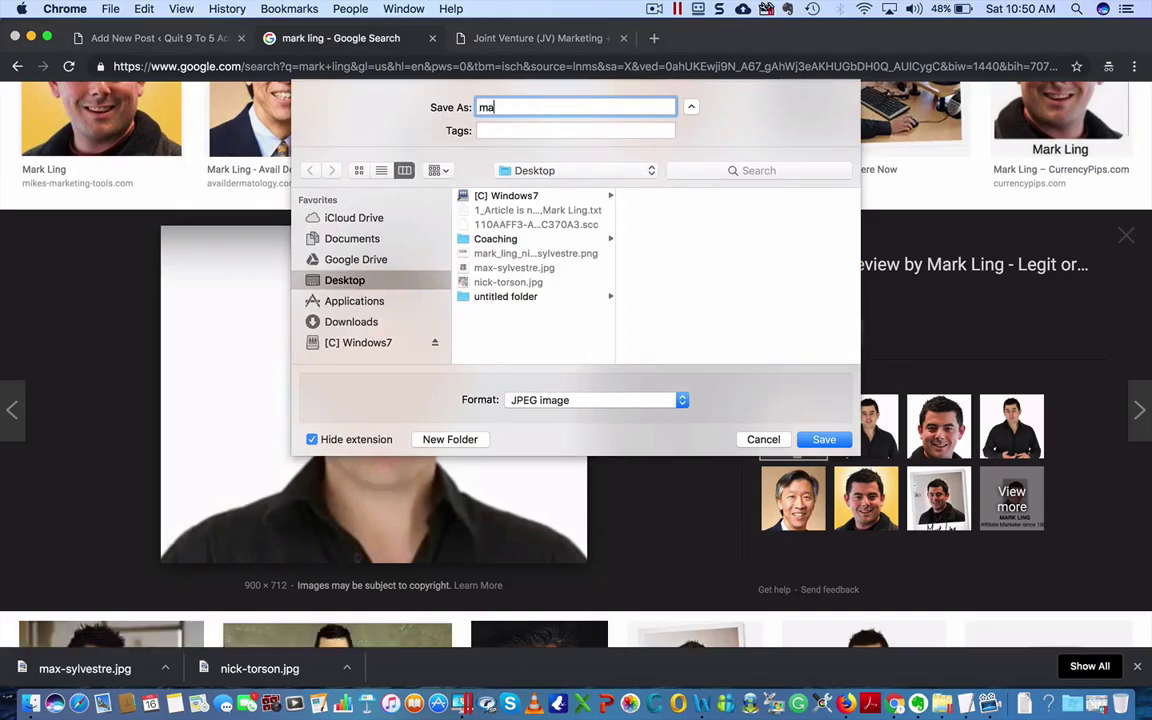
text(rk-ling)
click(812, 438)
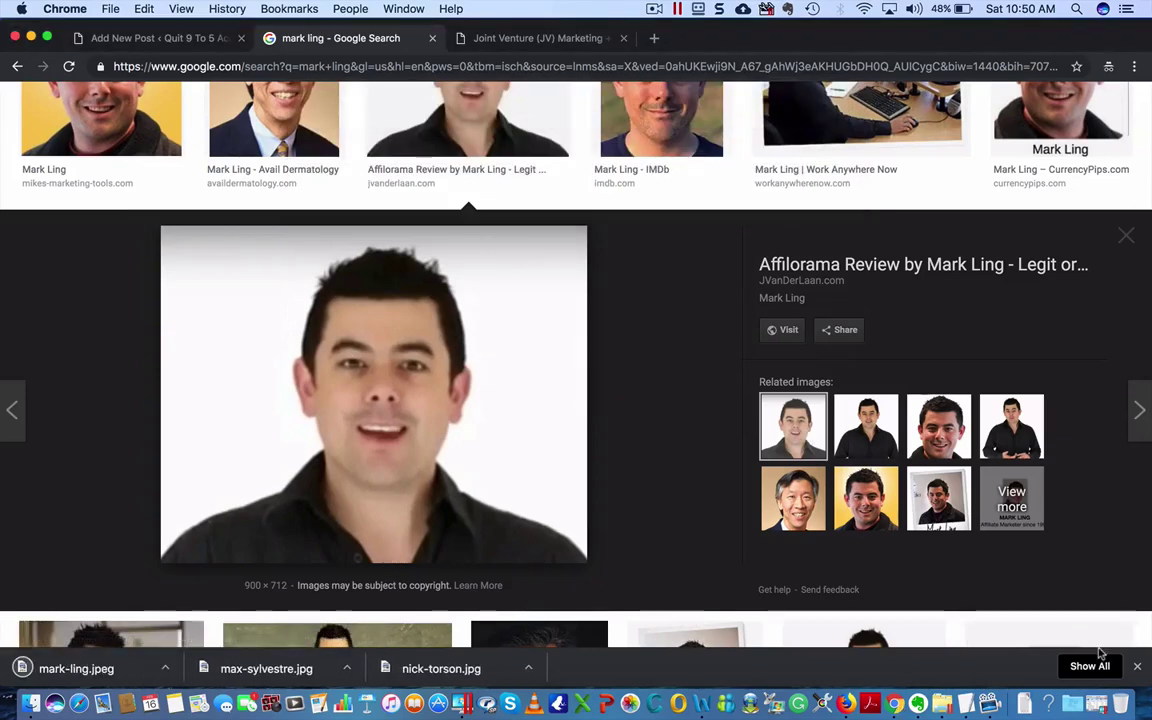
click(1137, 666)
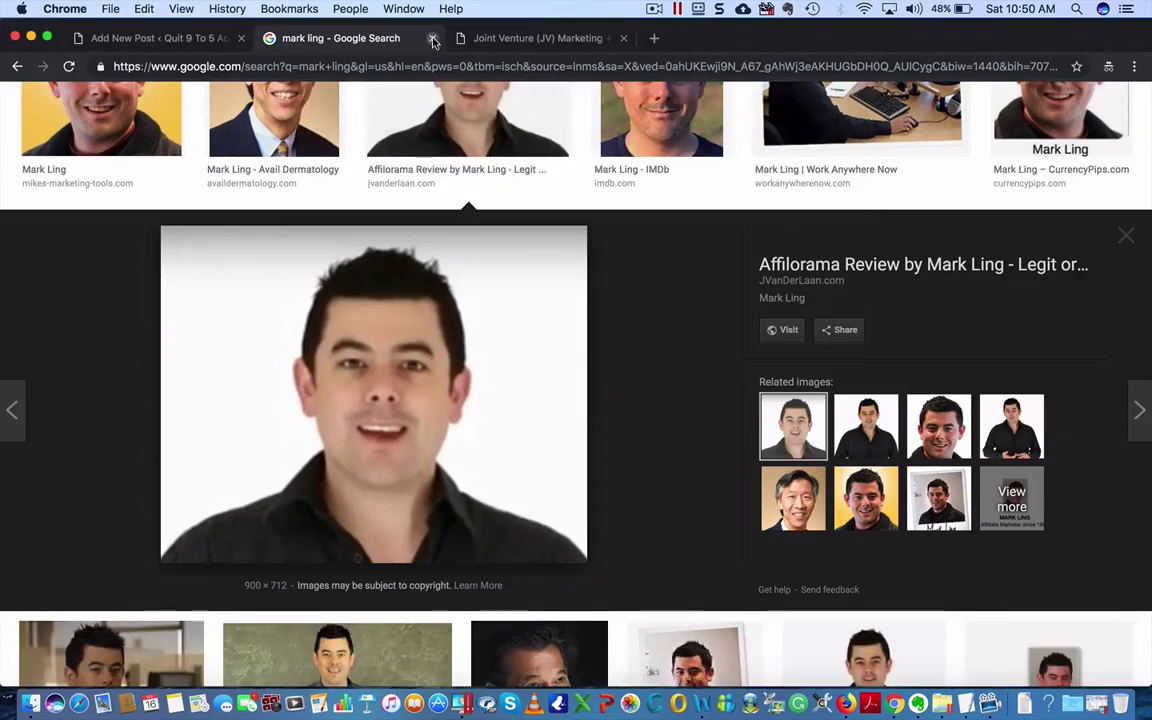
click(155, 40)
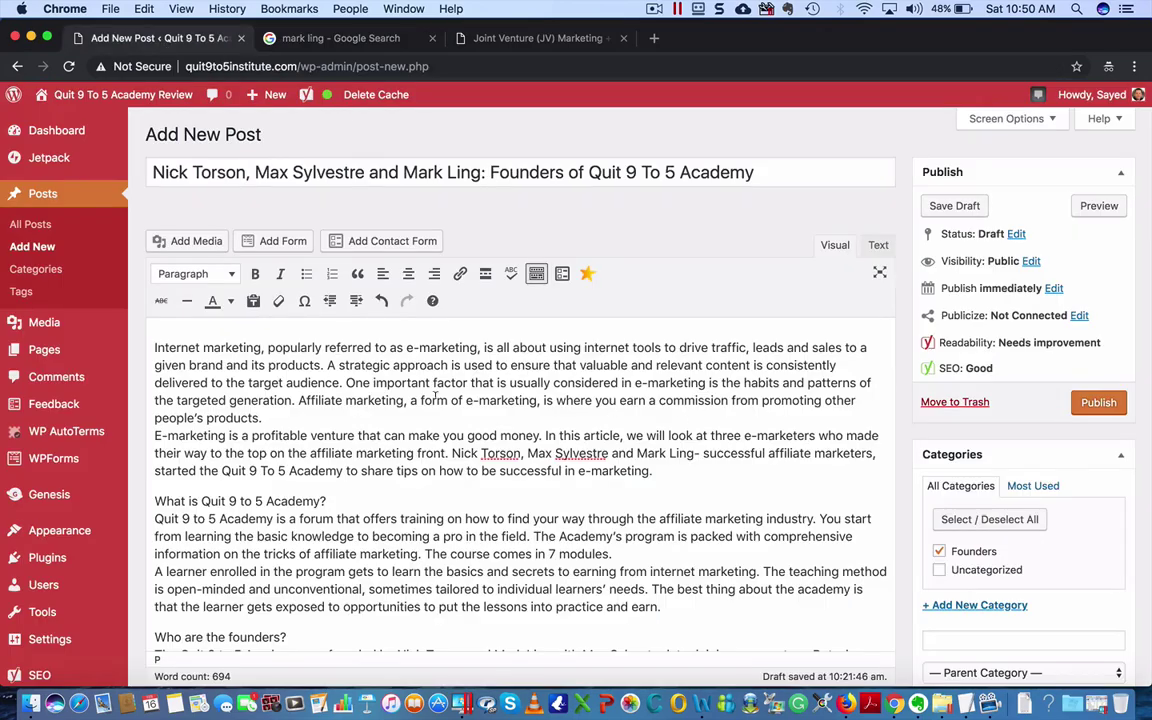
- Break the intro into new paragraphs after 'products.', 'generation.' and 'front.'
scroll(435, 397, down, 1)
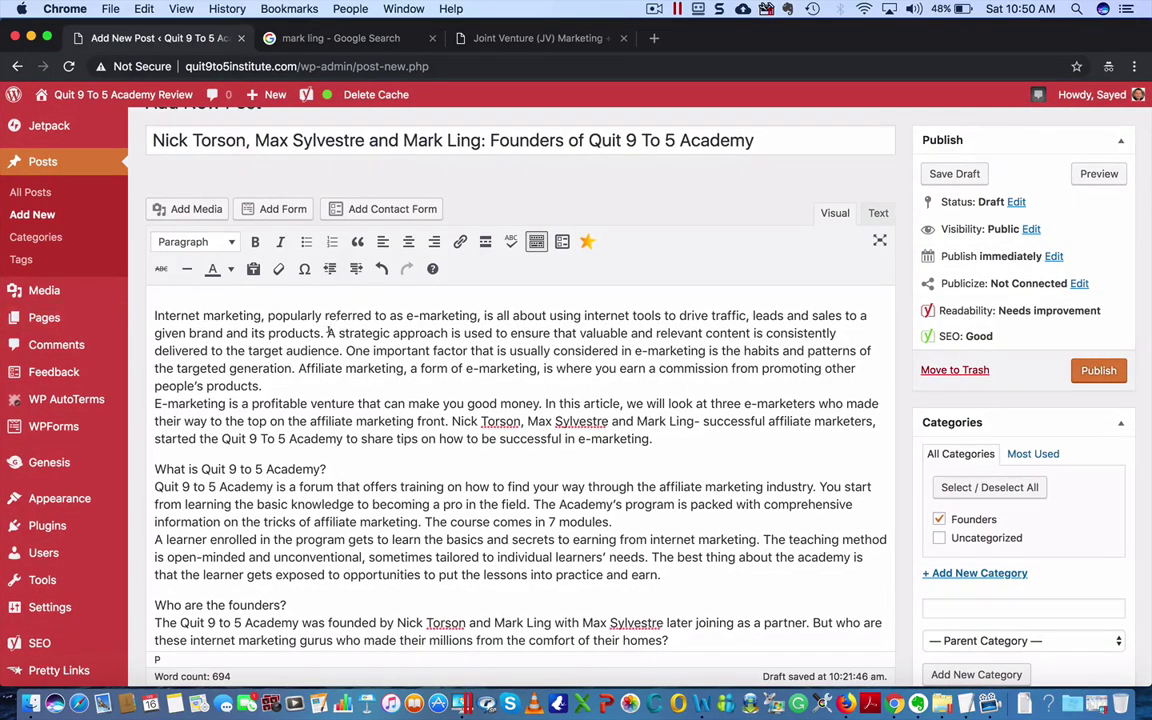
key(Return)
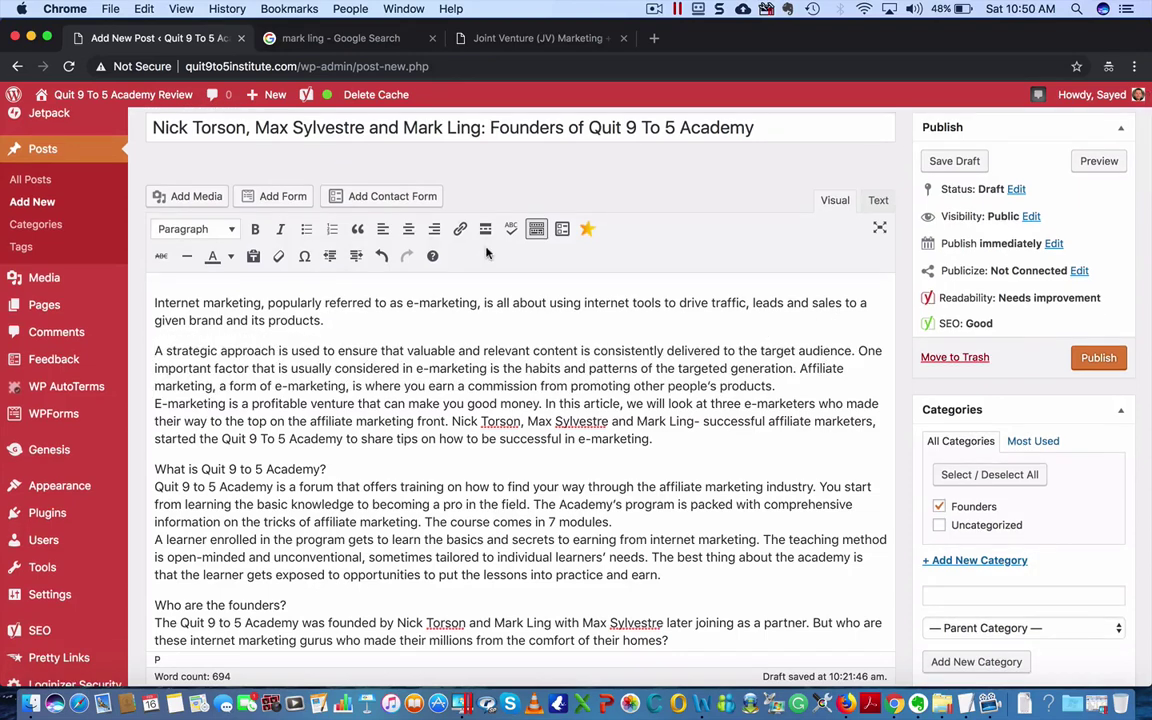
click(364, 321)
key(Return)
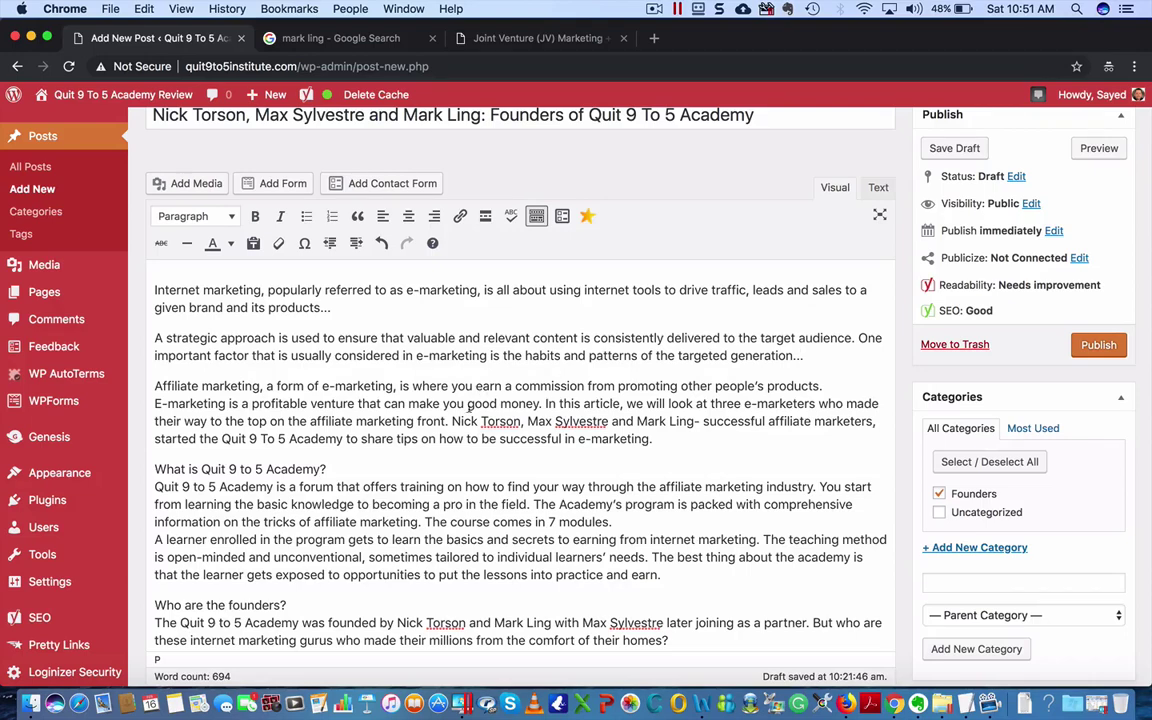
key(Return)
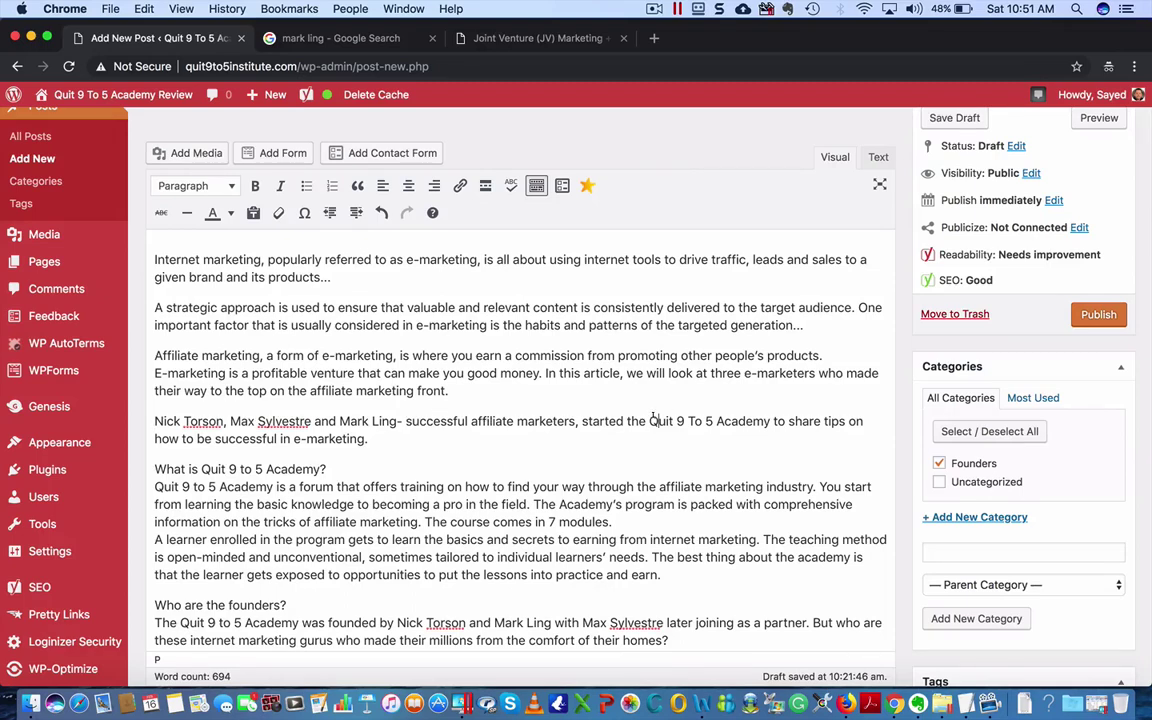
drag(648, 421, 773, 421)
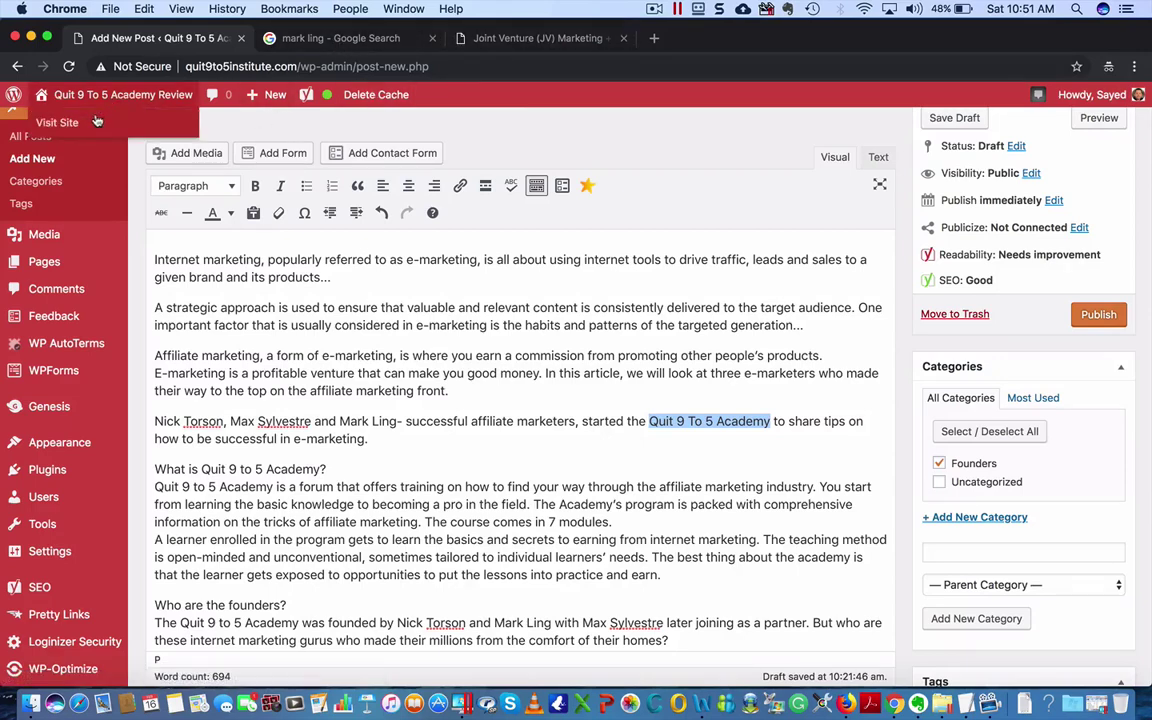
right_click(92, 121)
click(145, 126)
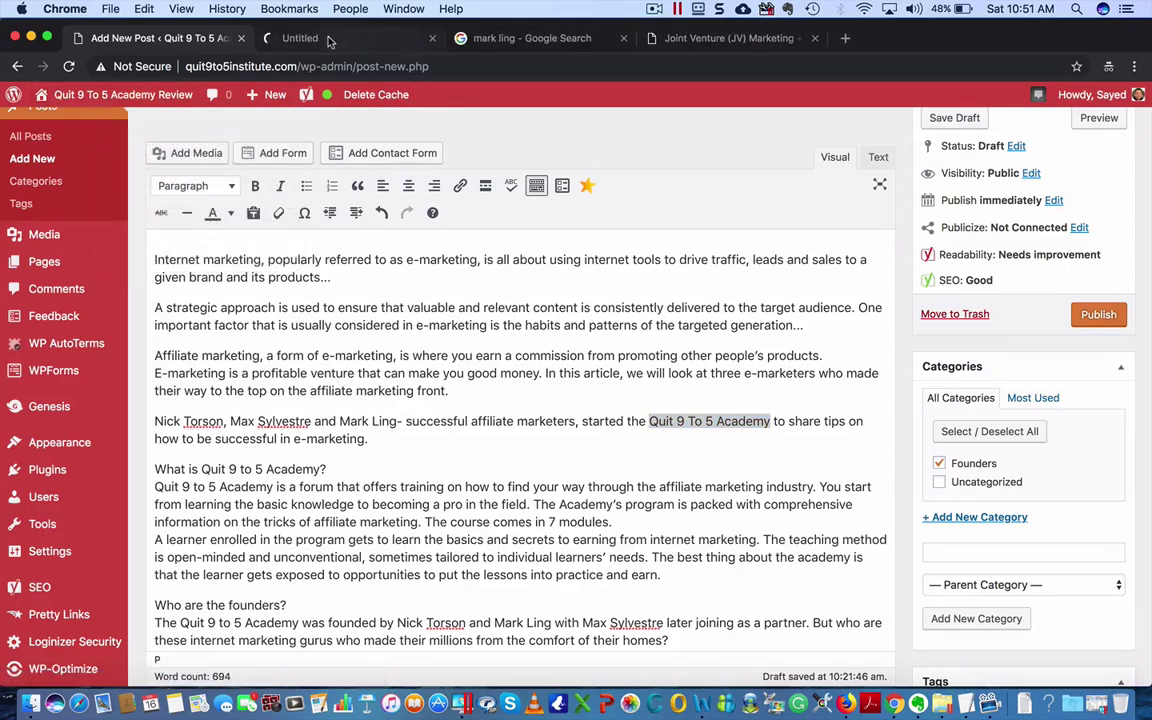
click(328, 40)
click(292, 66)
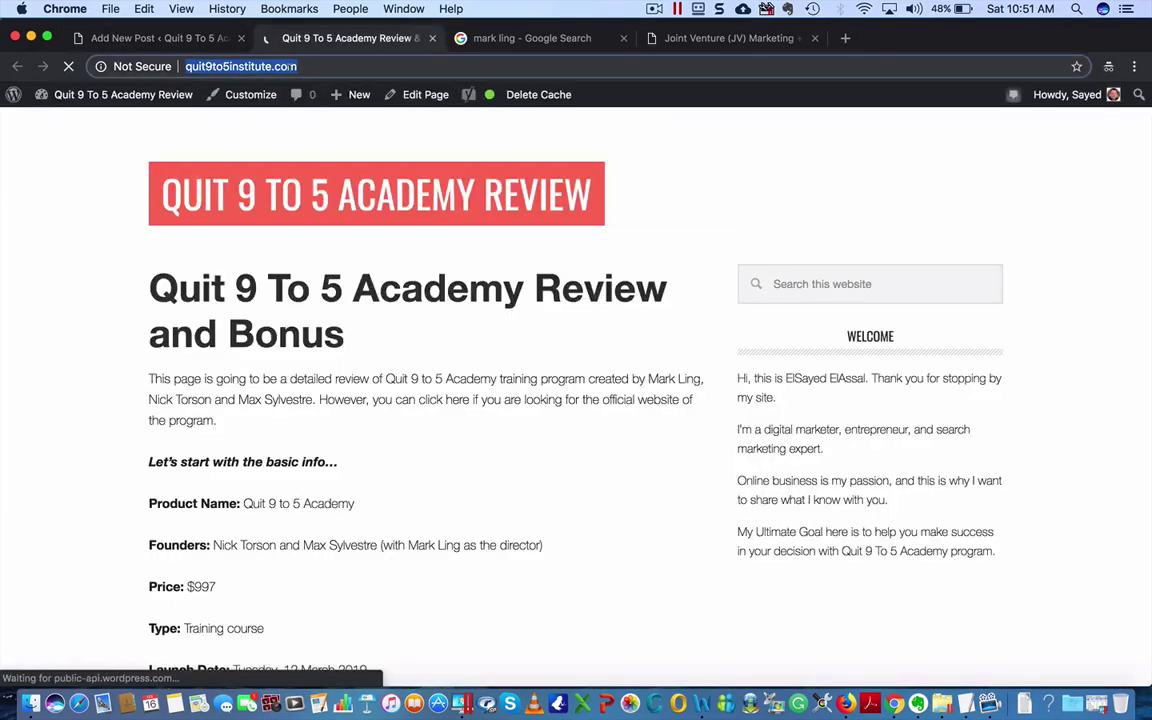
click(185, 41)
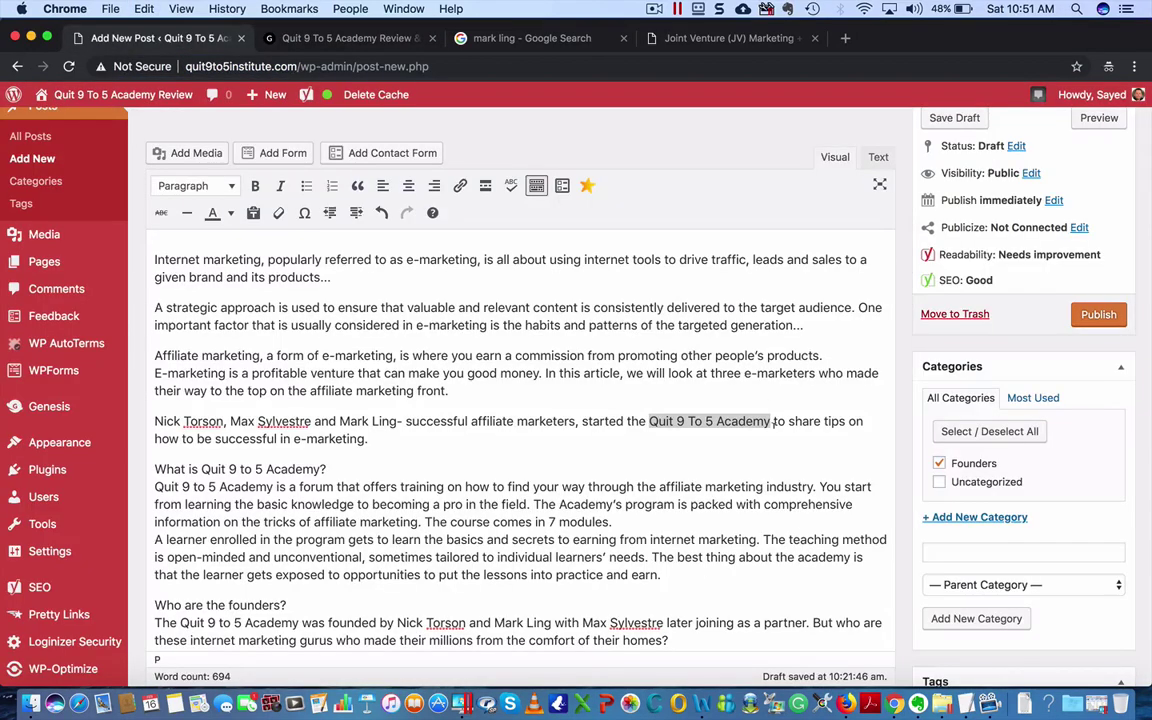
click(704, 399)
drag(648, 421, 769, 421)
click(460, 186)
key(super+v)
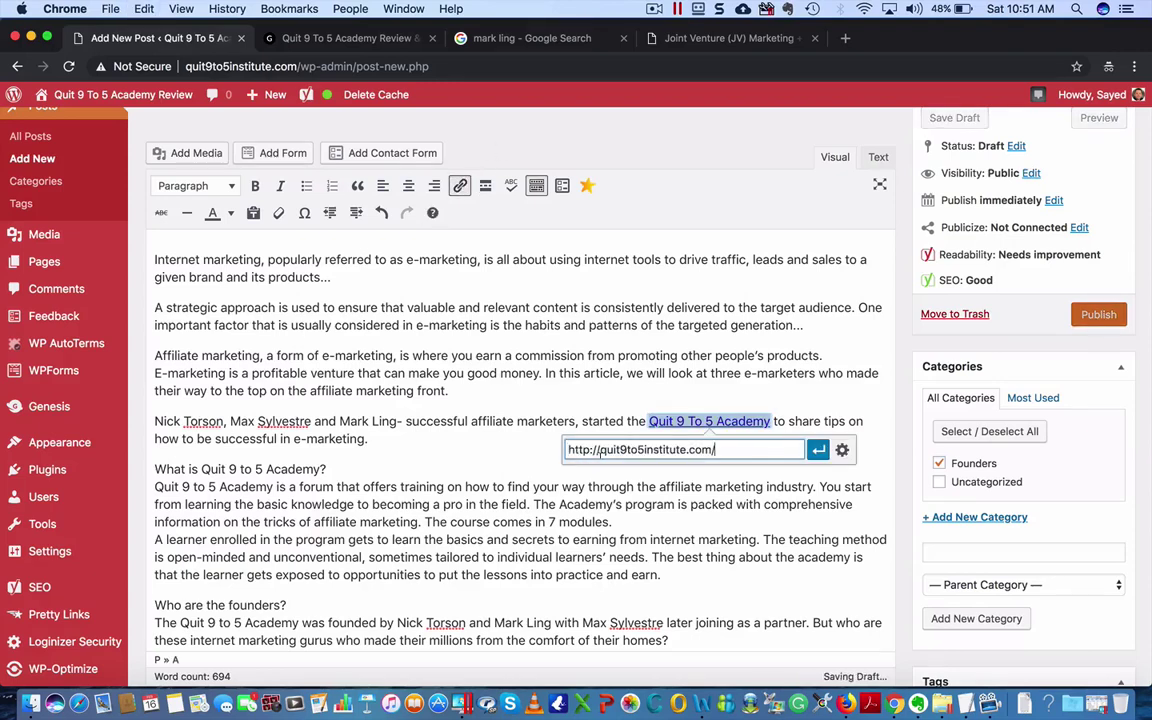
click(818, 450)
click(558, 373)
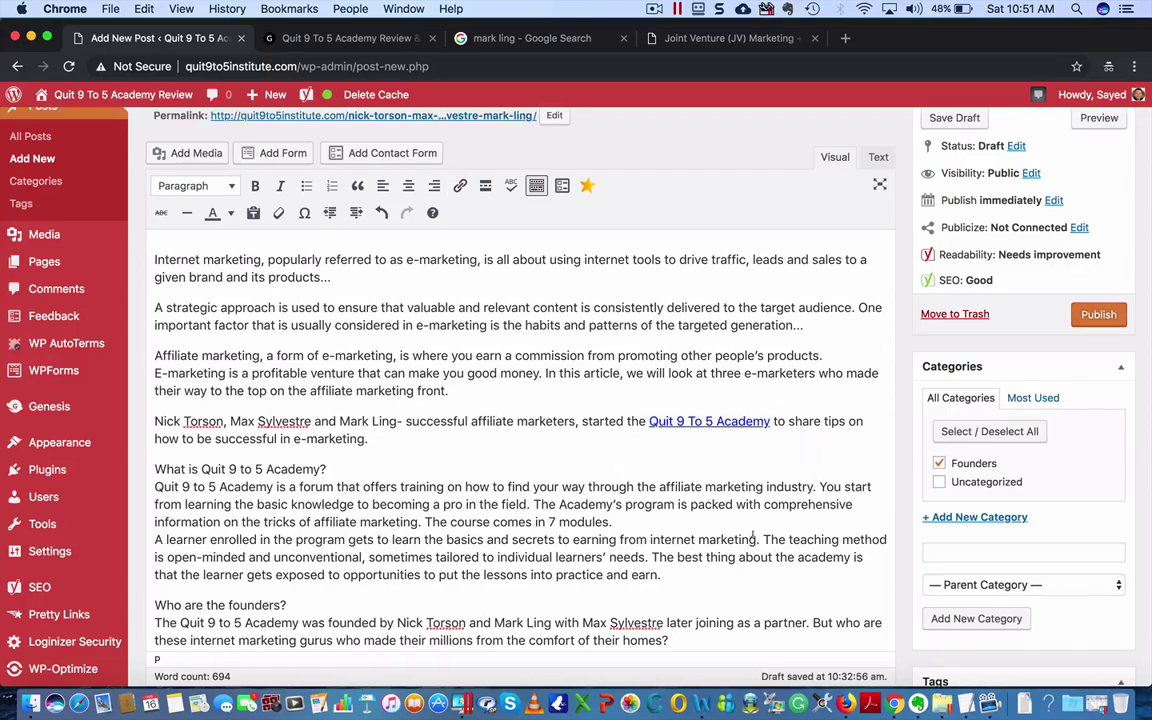
- Scroll down to review the Yoast readability and focus keyphrase results, then back up
scroll(716, 553, down, 15)
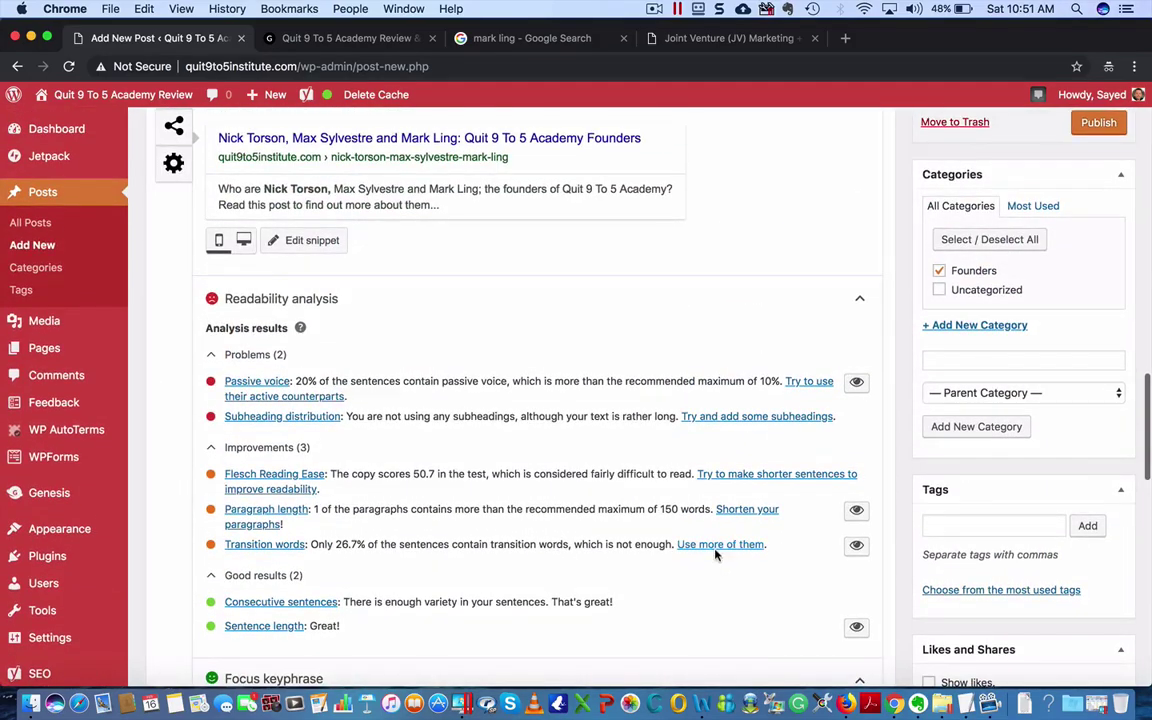
scroll(294, 512, down, 8)
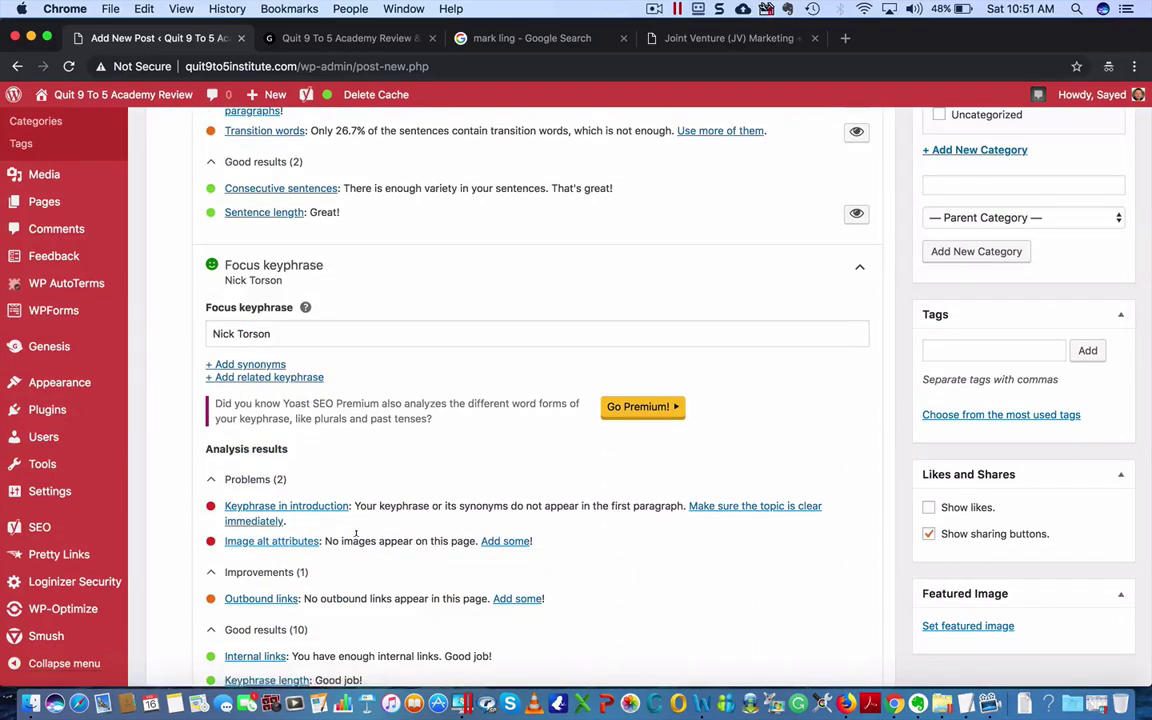
scroll(355, 535, down, 1)
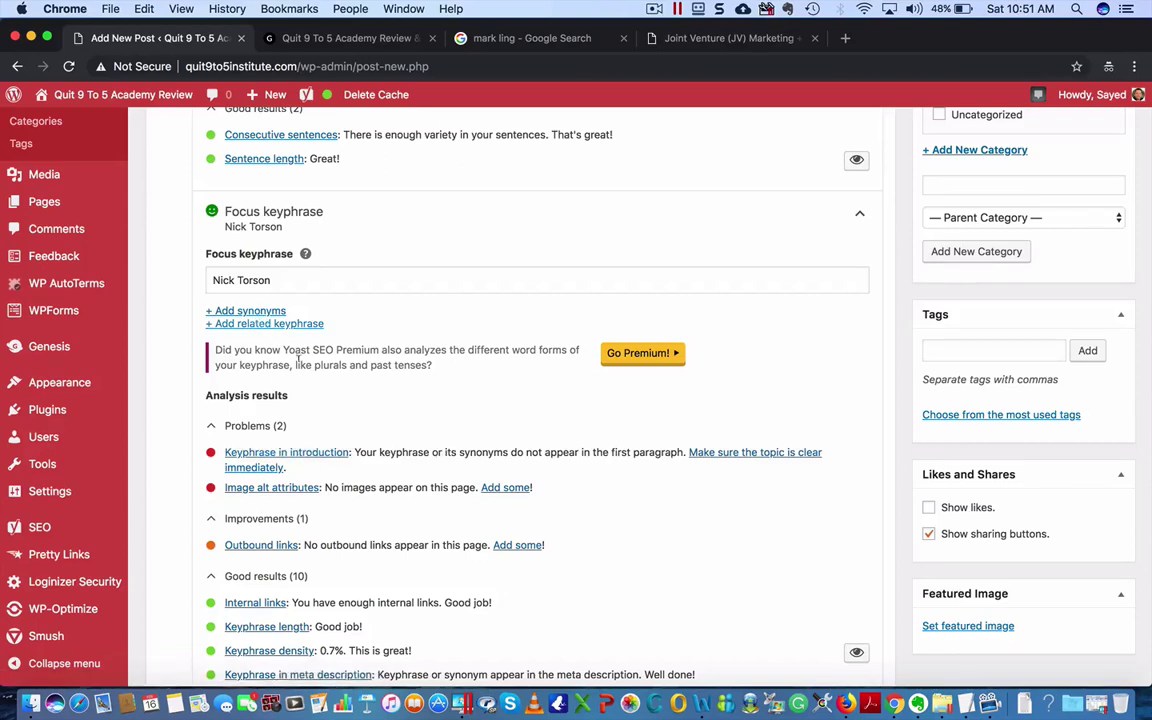
scroll(656, 496, up, 15)
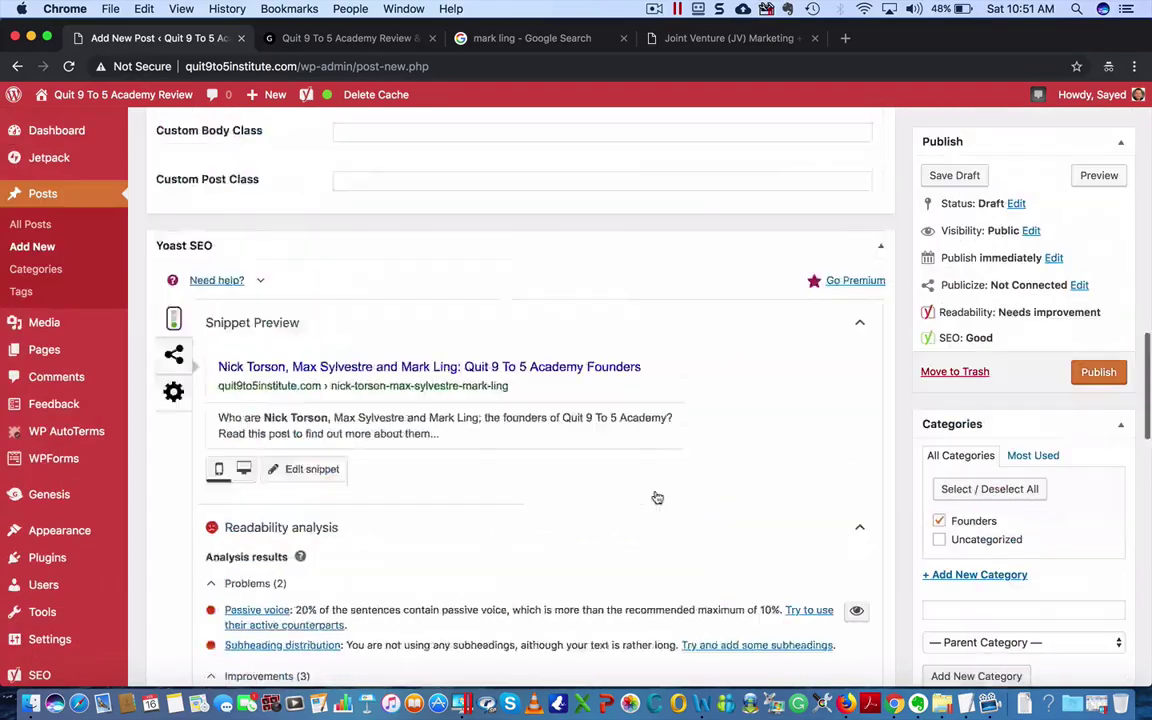
scroll(655, 494, up, 5)
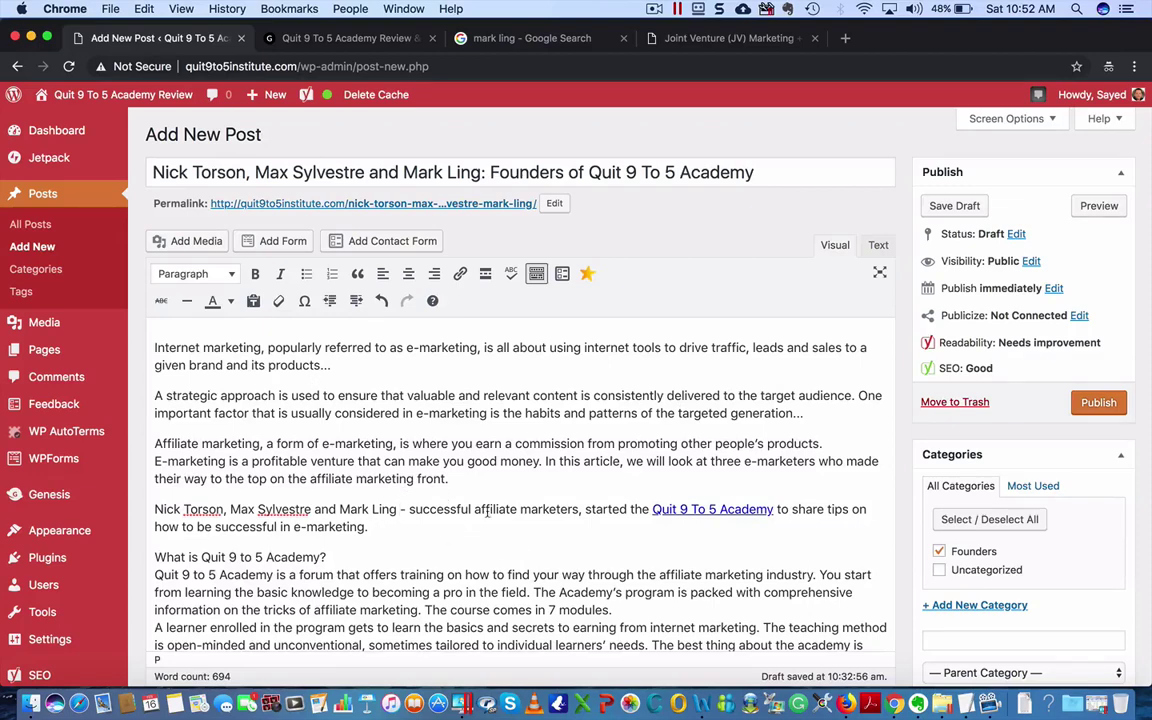
scroll(530, 529, down, 2)
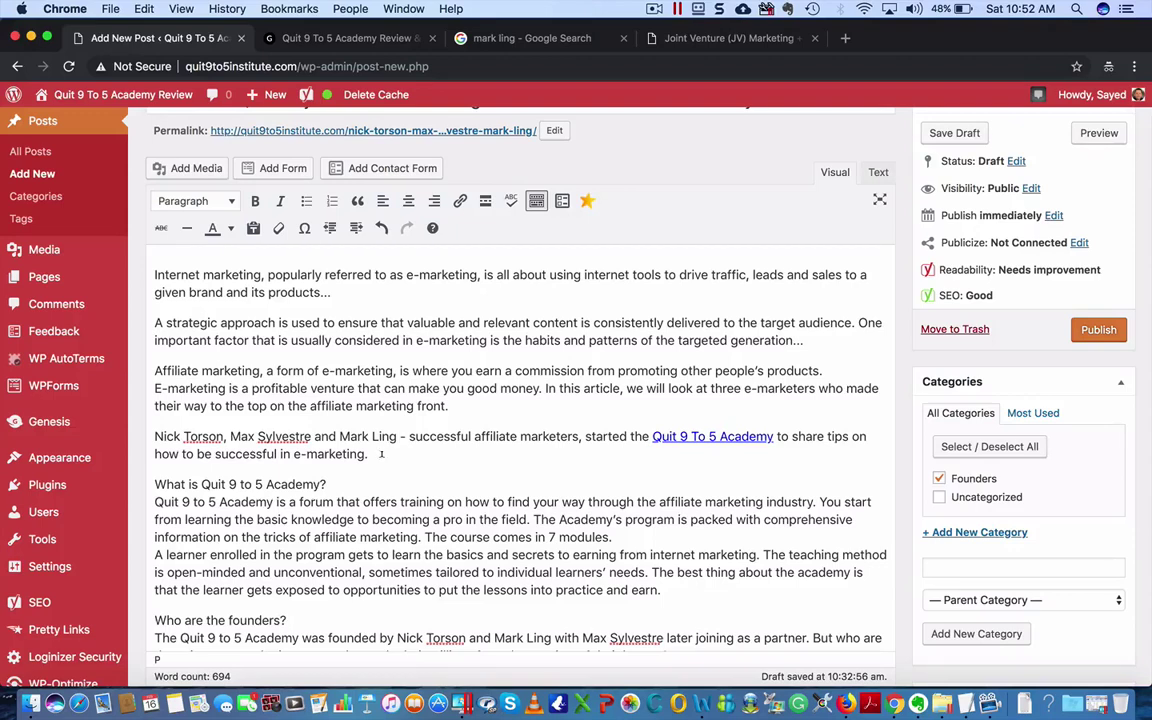
- Move the Nick Torson founders paragraph above the first paragraph and recheck Yoast's SEO results
drag(373, 454, 141, 432)
key(super+c)
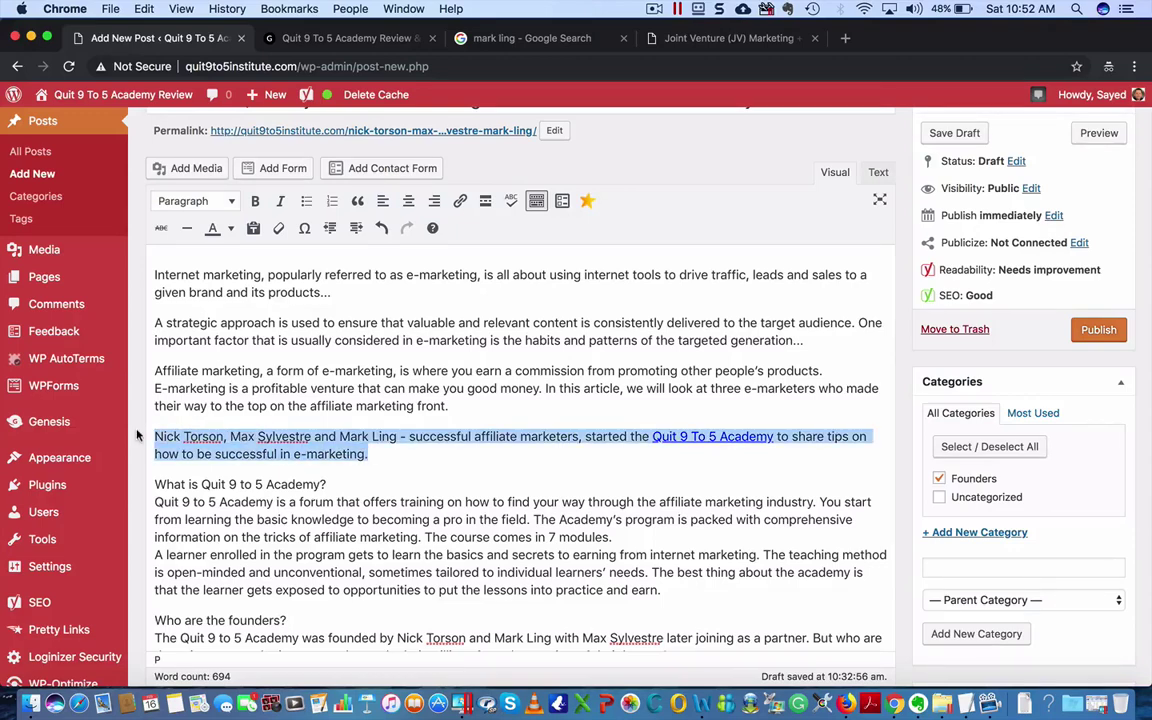
key(BackSpace)
key(BackSpace)
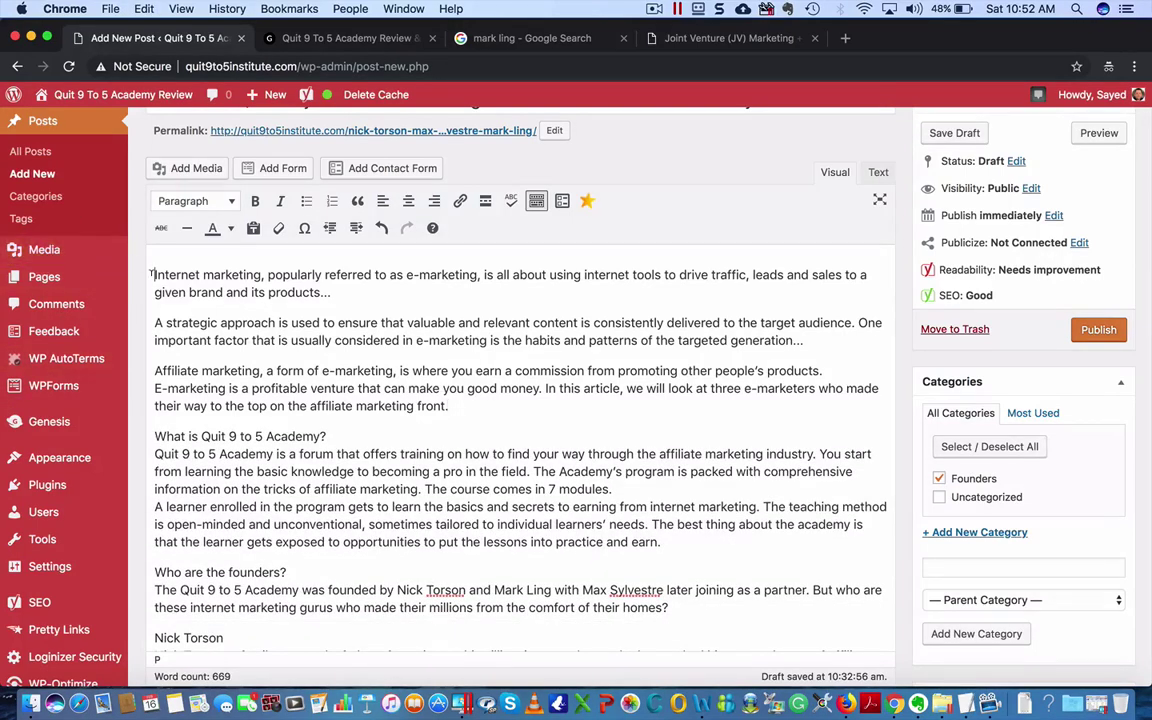
key(super+v)
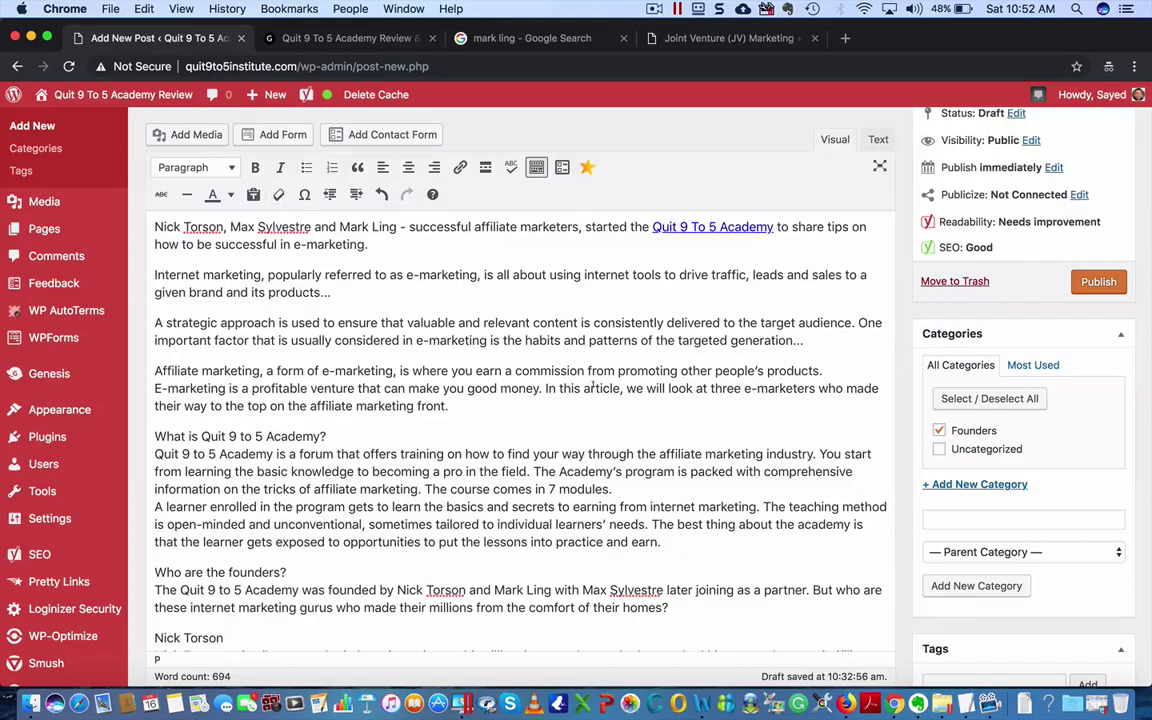
scroll(513, 433, down, 10)
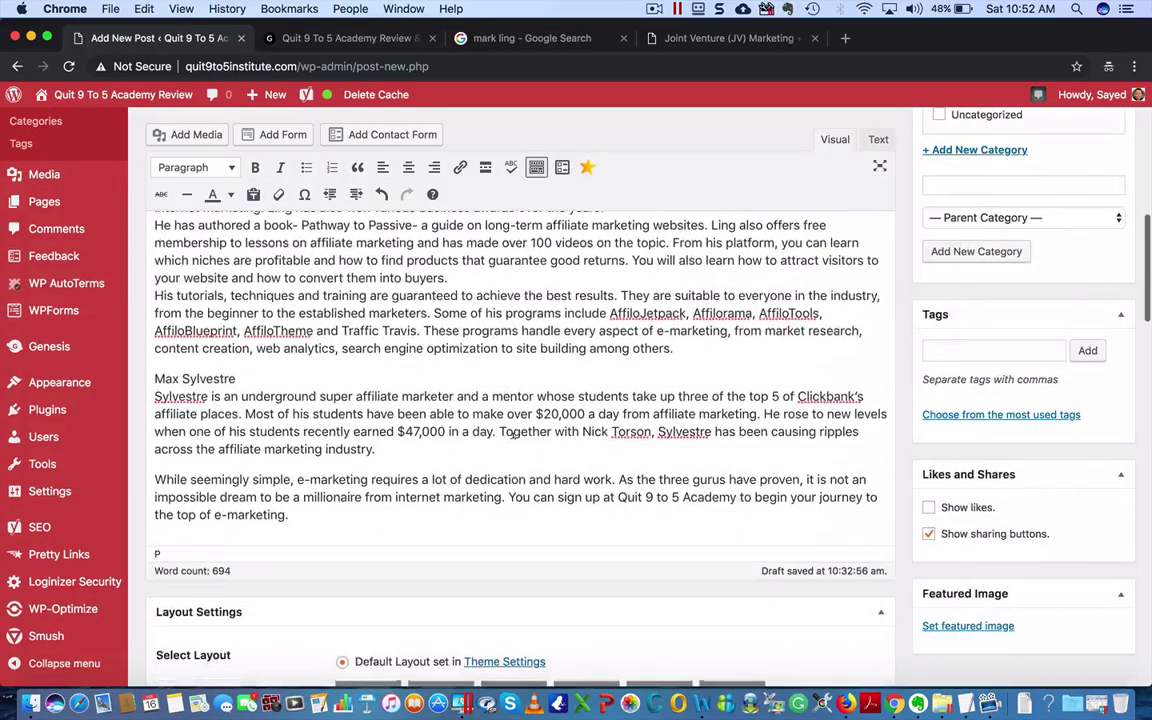
scroll(513, 433, down, 15)
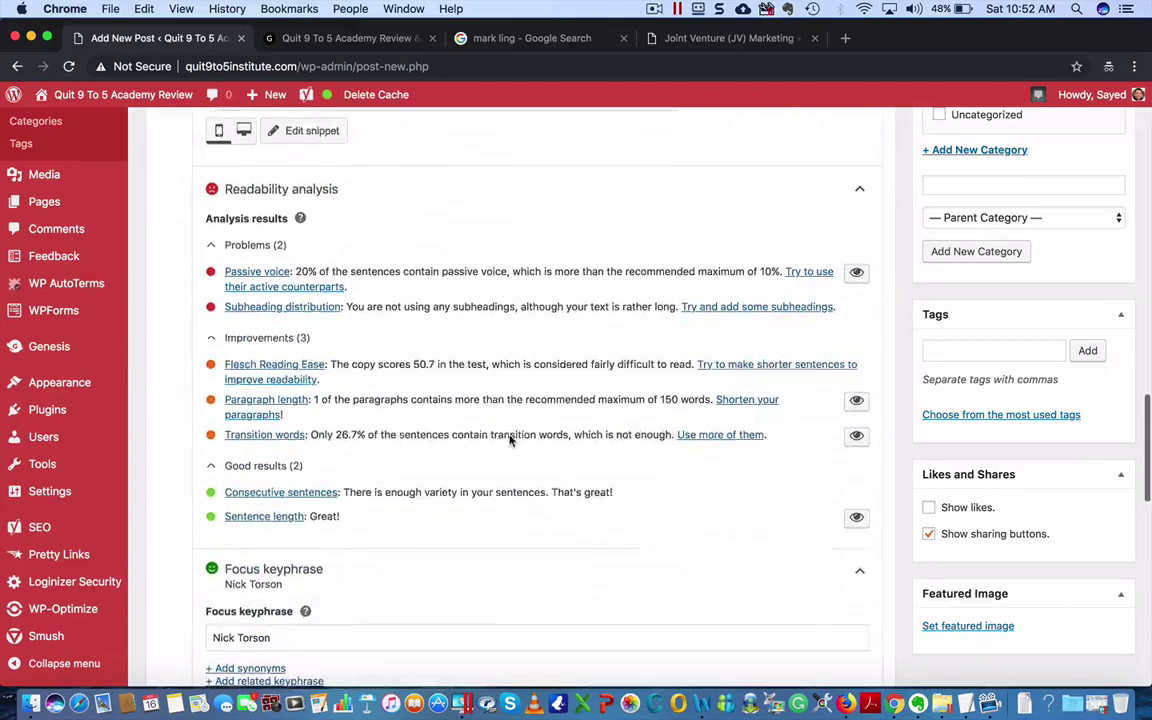
scroll(509, 440, down, 5)
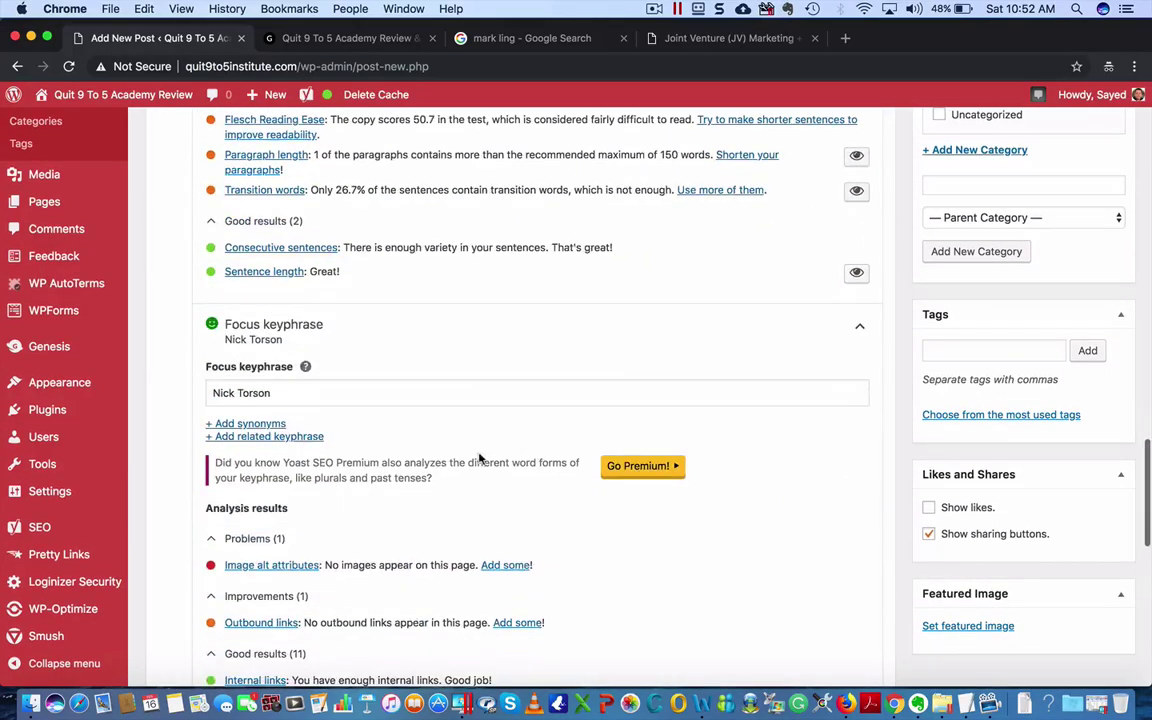
scroll(424, 567, down, 9)
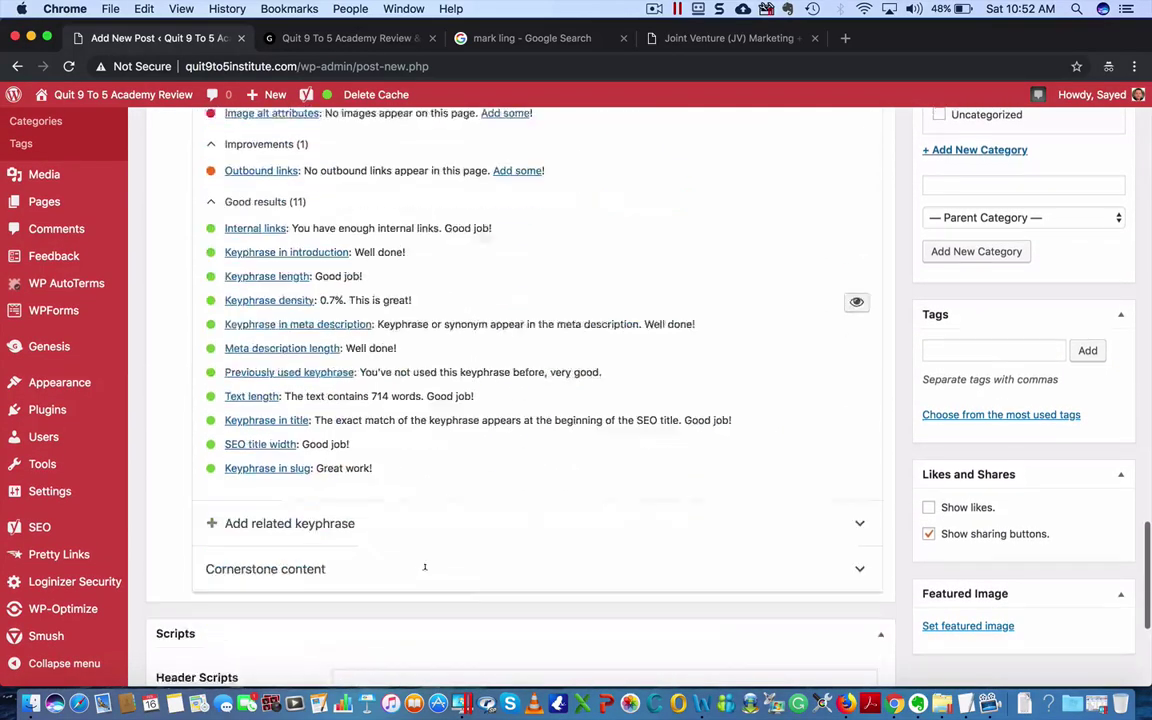
scroll(424, 567, up, 20)
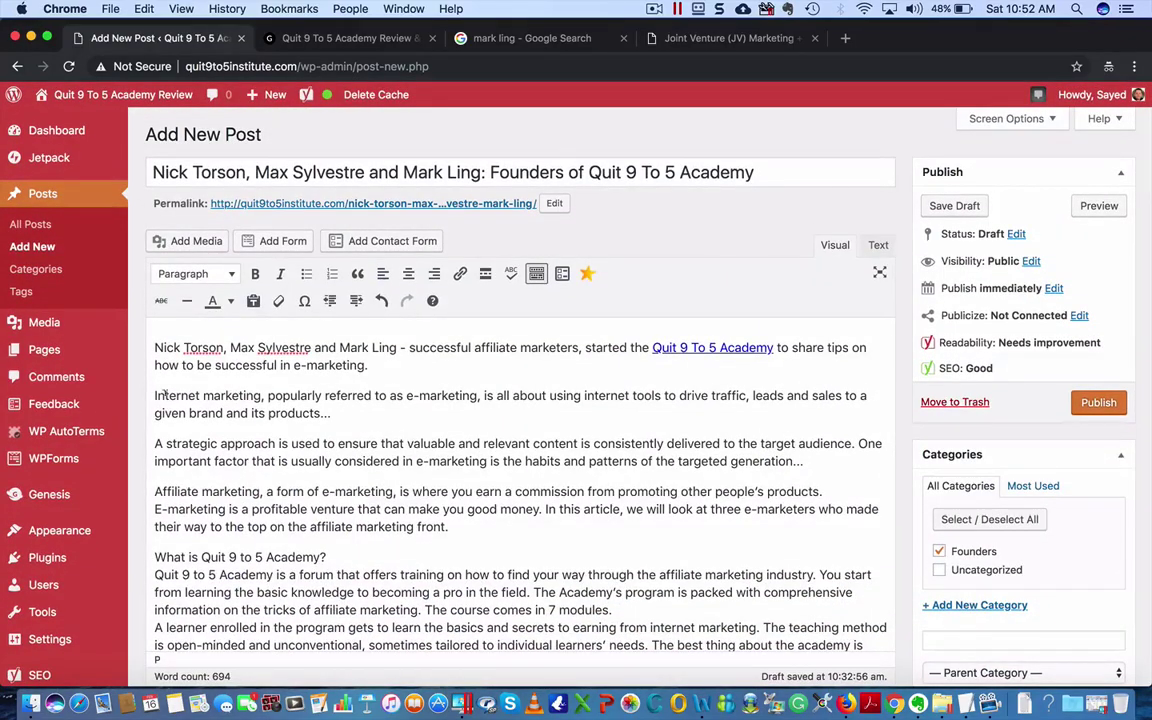
- Put 'What is Quit 9 to 5 Academy?' on its own line as a bold Heading 3
scroll(375, 548, down, 3)
click(346, 430)
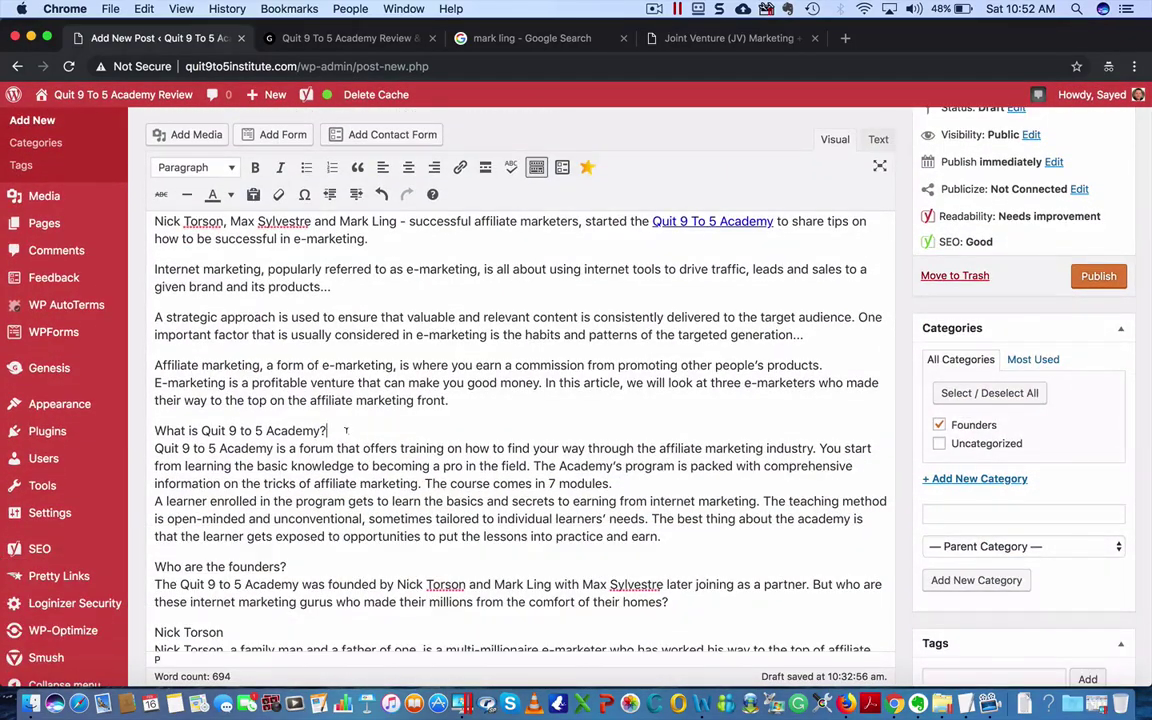
key(Return)
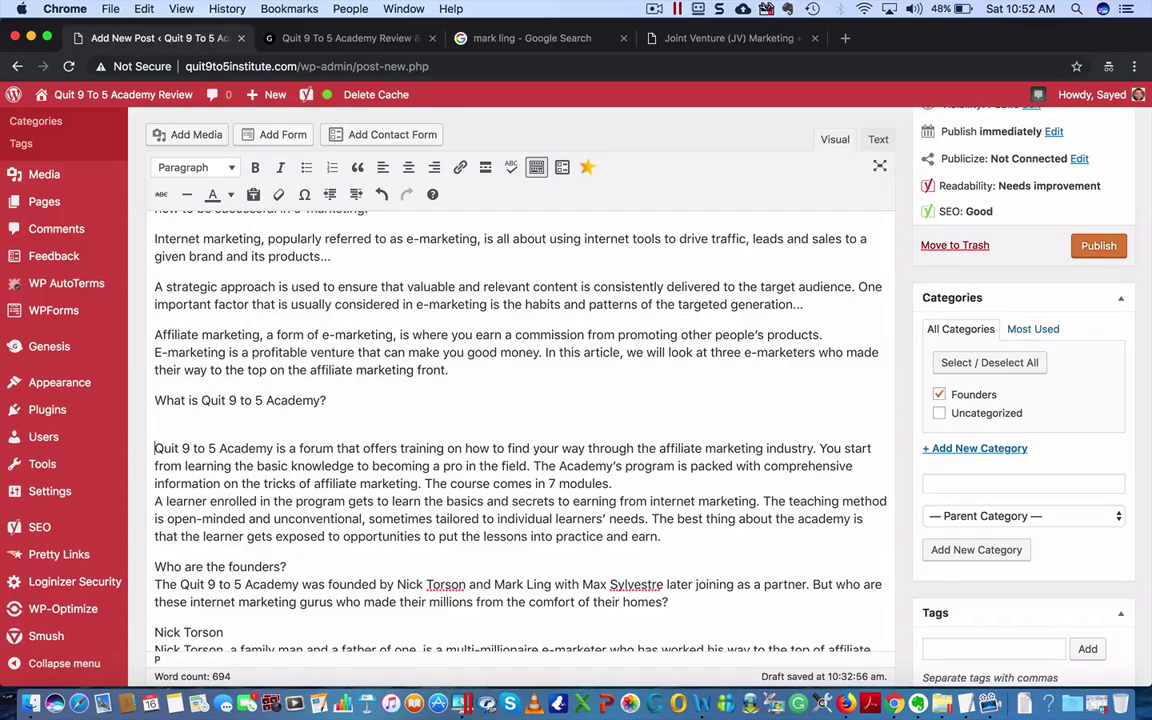
key(BackSpace)
drag(328, 400, 110, 392)
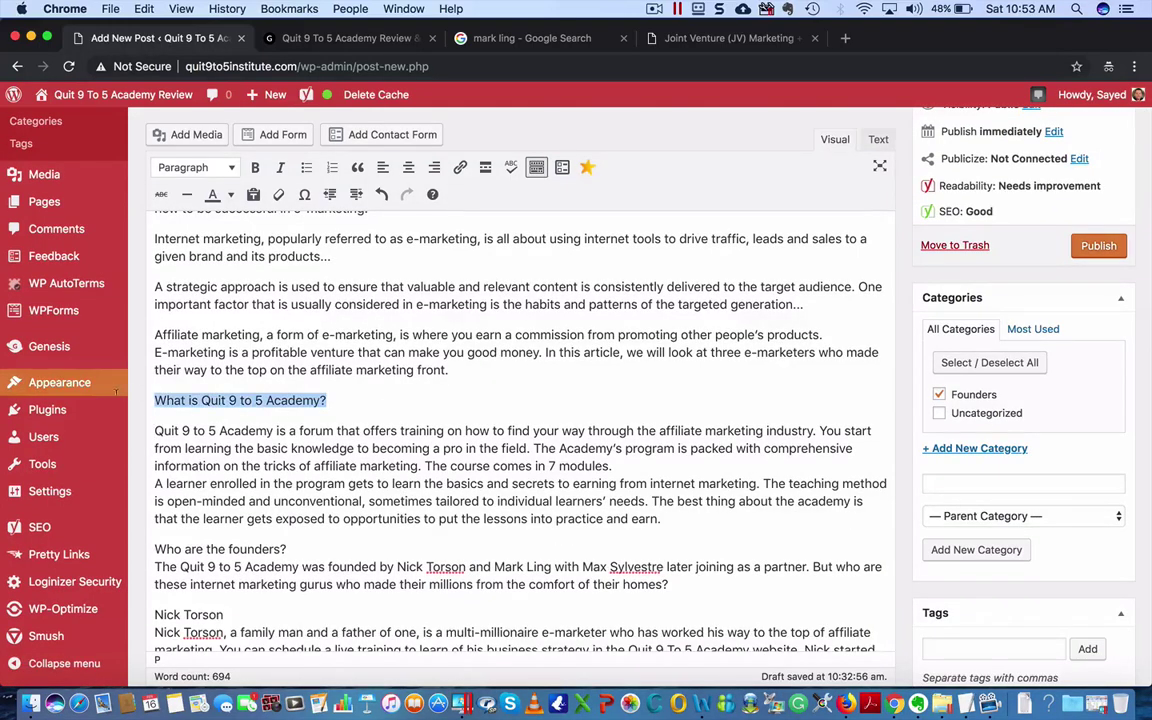
click(255, 167)
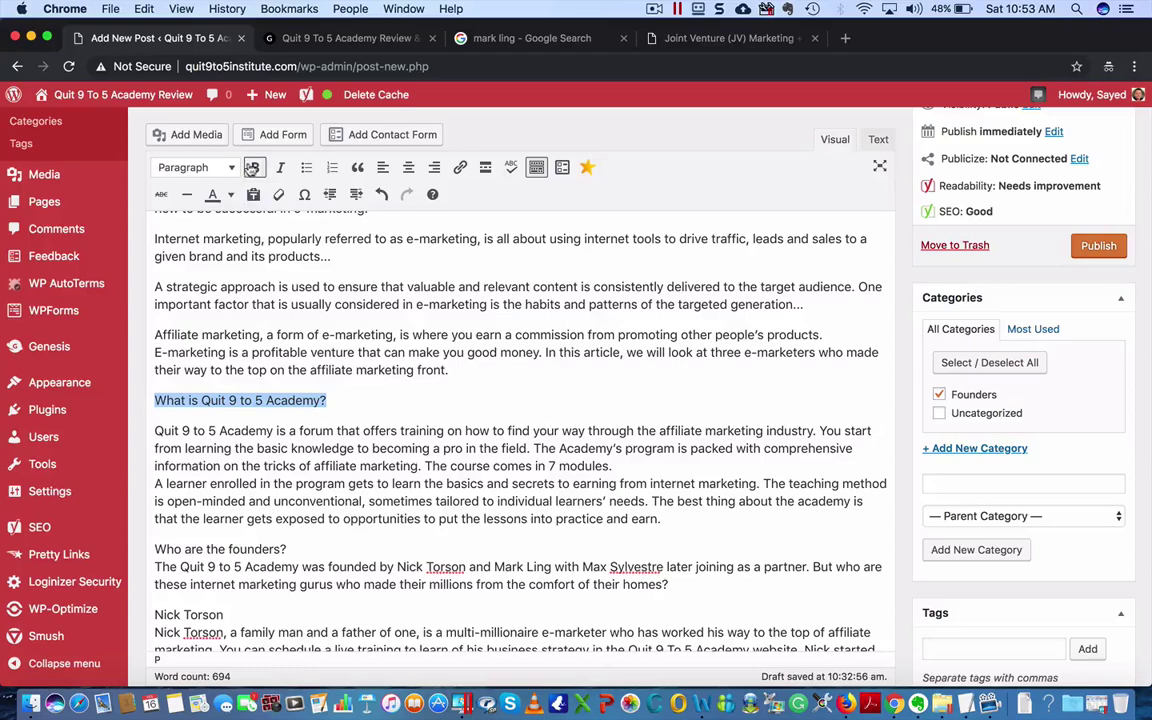
click(225, 168)
click(195, 260)
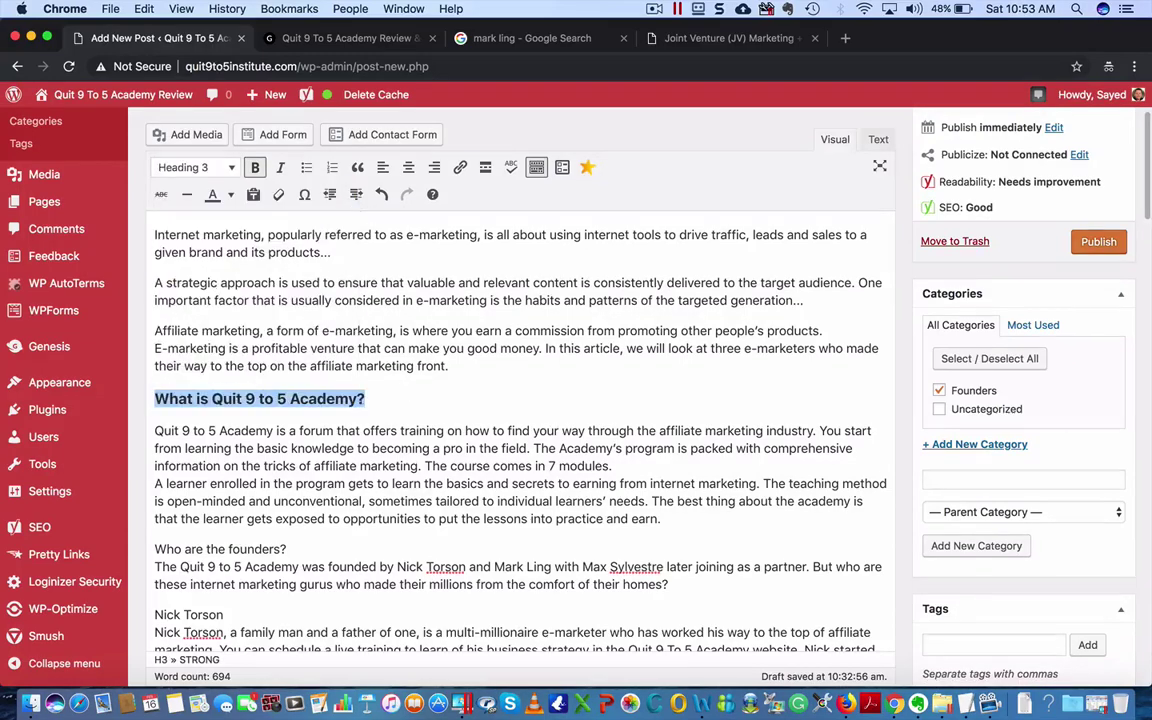
click(400, 408)
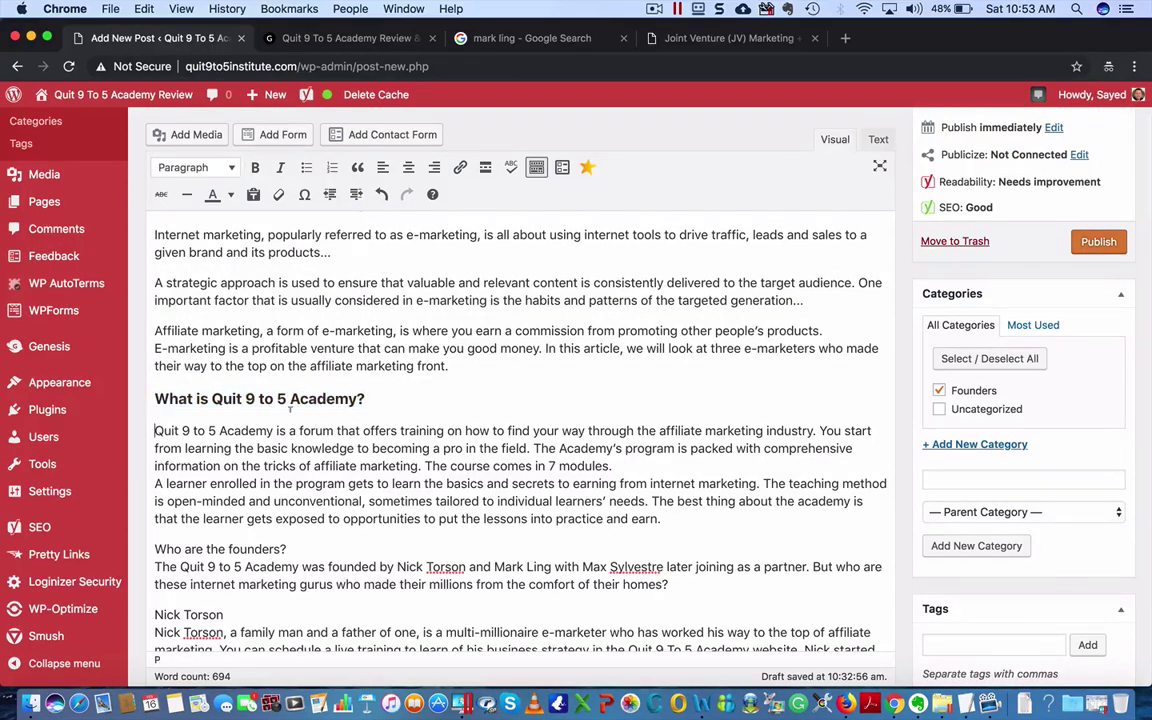
- Split the academy text into a new paragraph after the sentence ending '7 modules.'
scroll(290, 410, down, 1)
scroll(518, 443, up, 1)
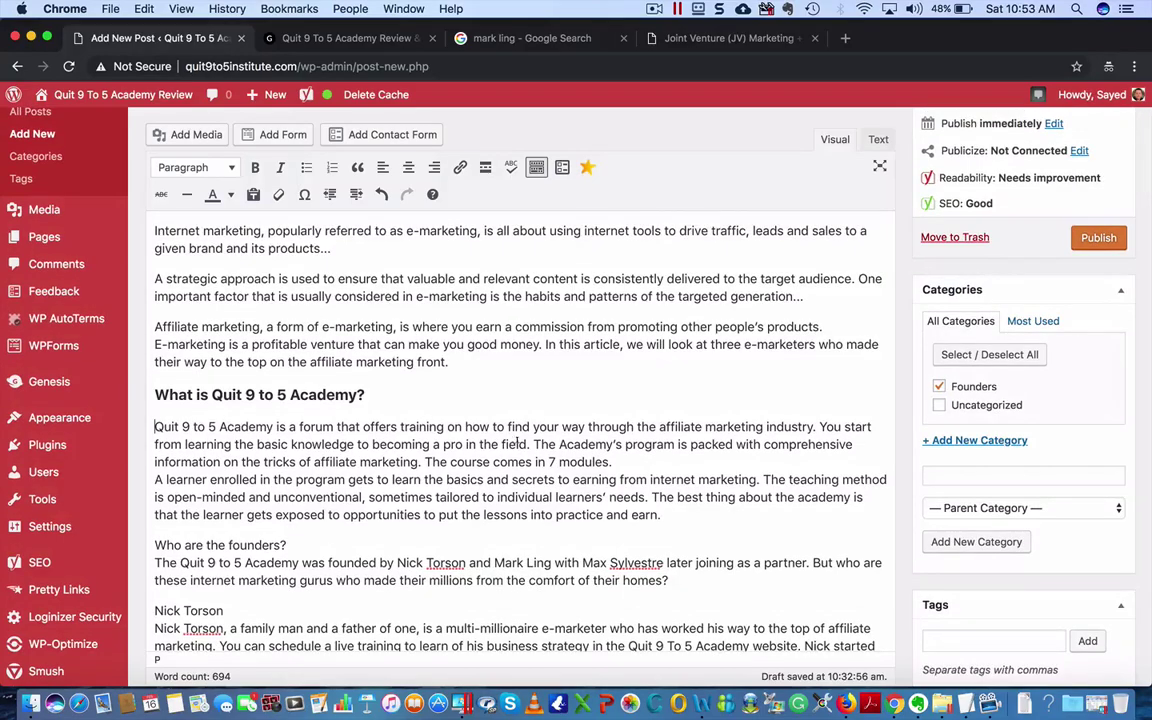
scroll(518, 443, down, 5)
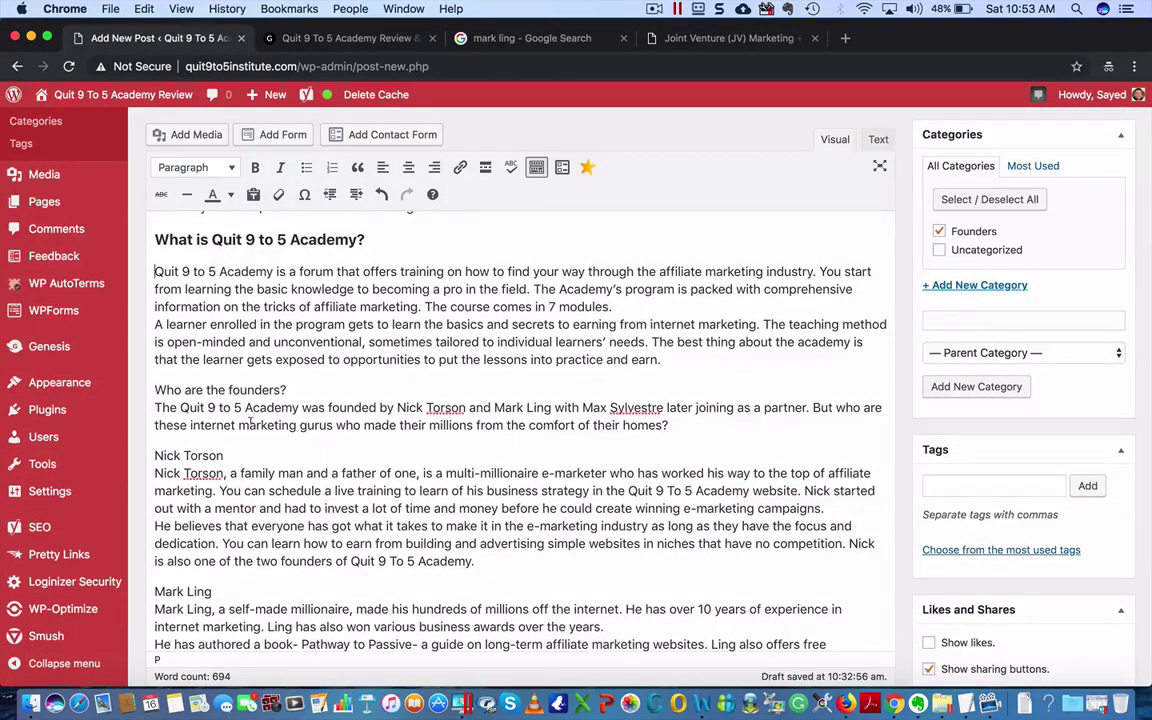
scroll(251, 422, down, 10)
scroll(405, 430, up, 15)
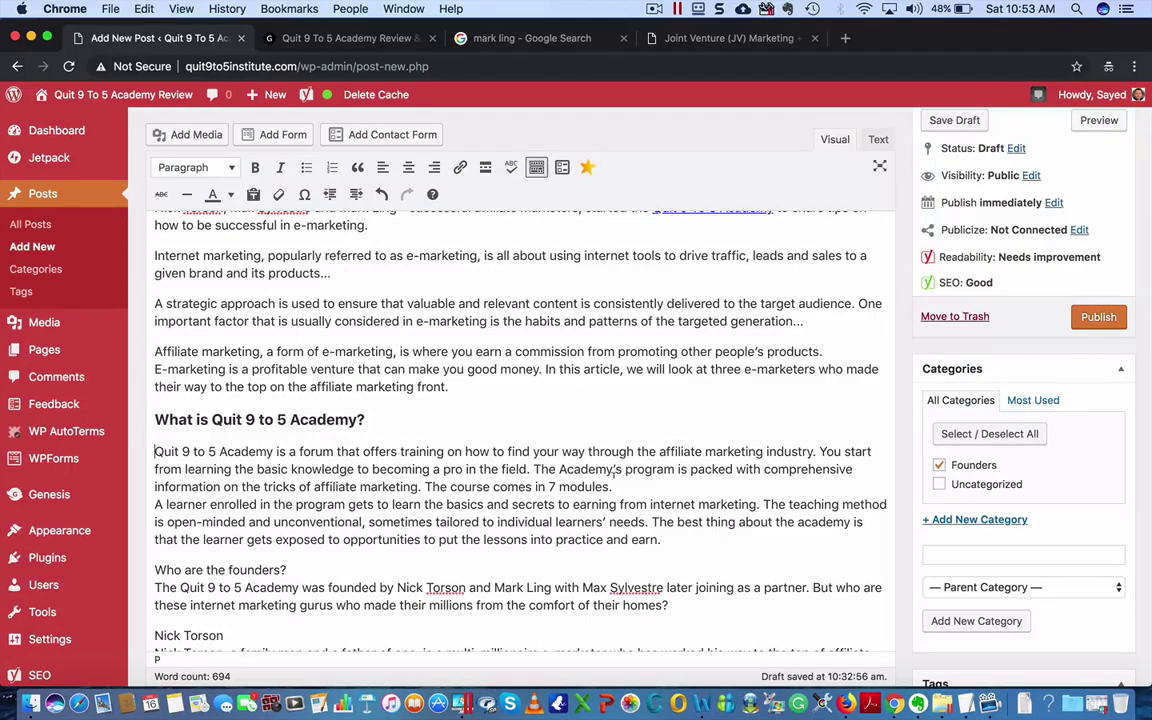
click(612, 486)
key(Return)
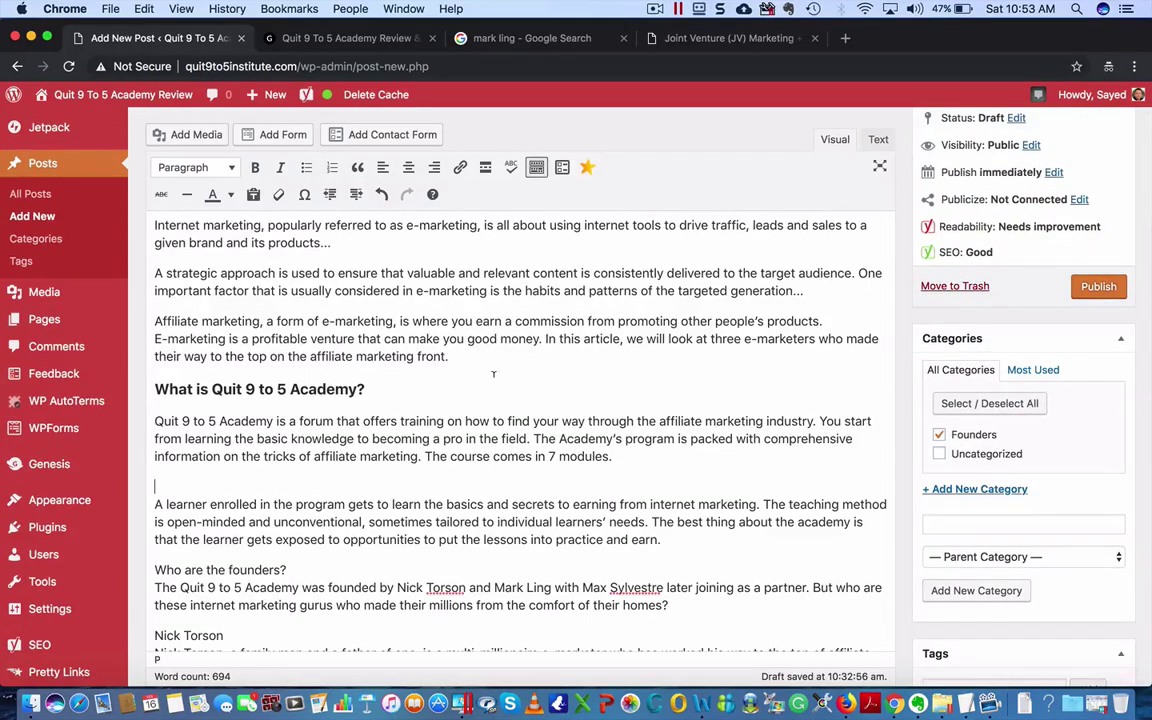
scroll(426, 402, down, 2)
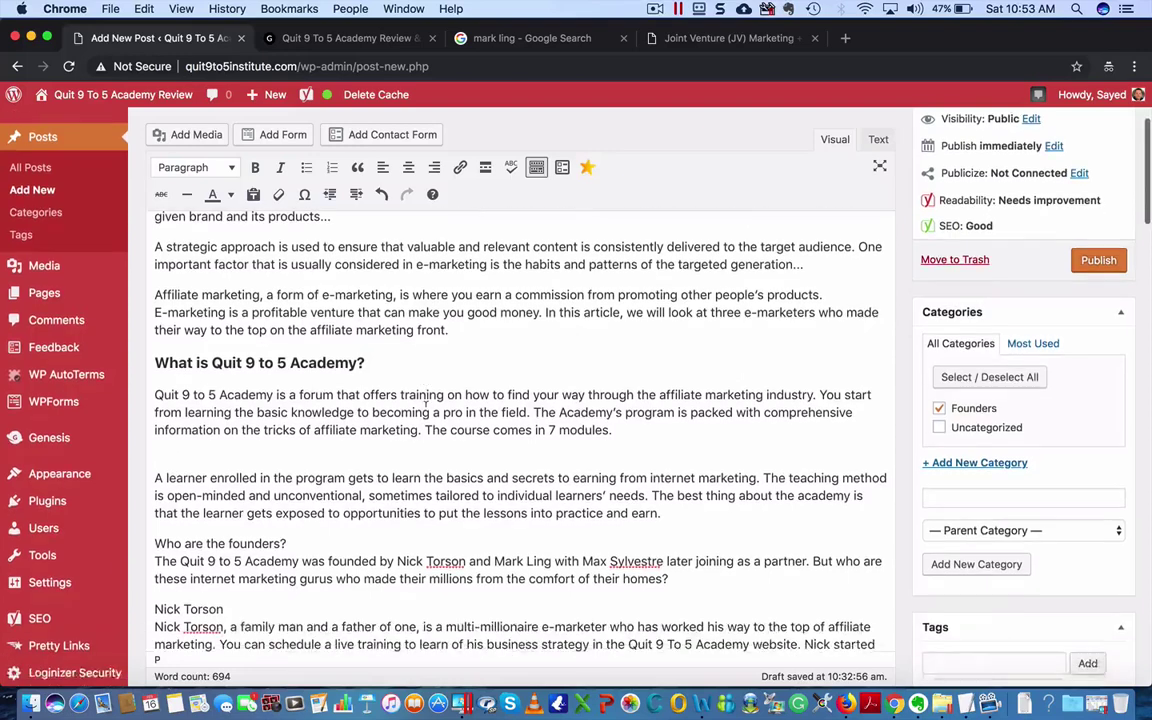
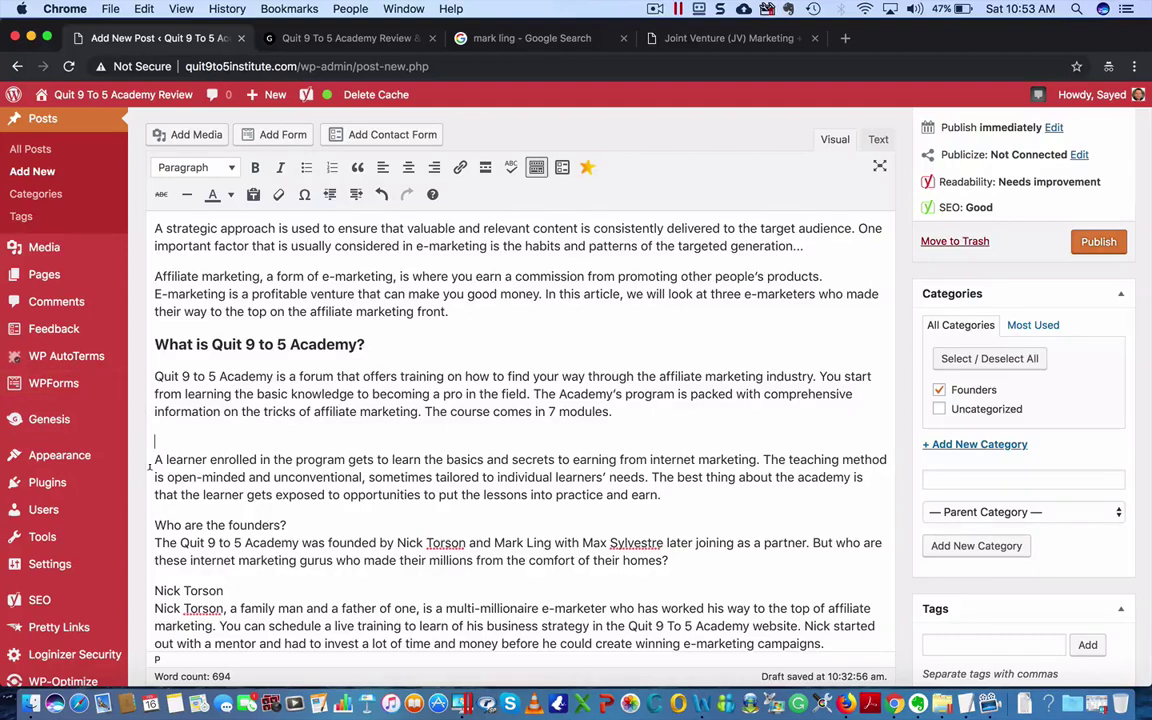
- Split the Academy text into new paragraphs at 'The Academy's program' and 'The best thing about the academy'
click(533, 393)
key(Return)
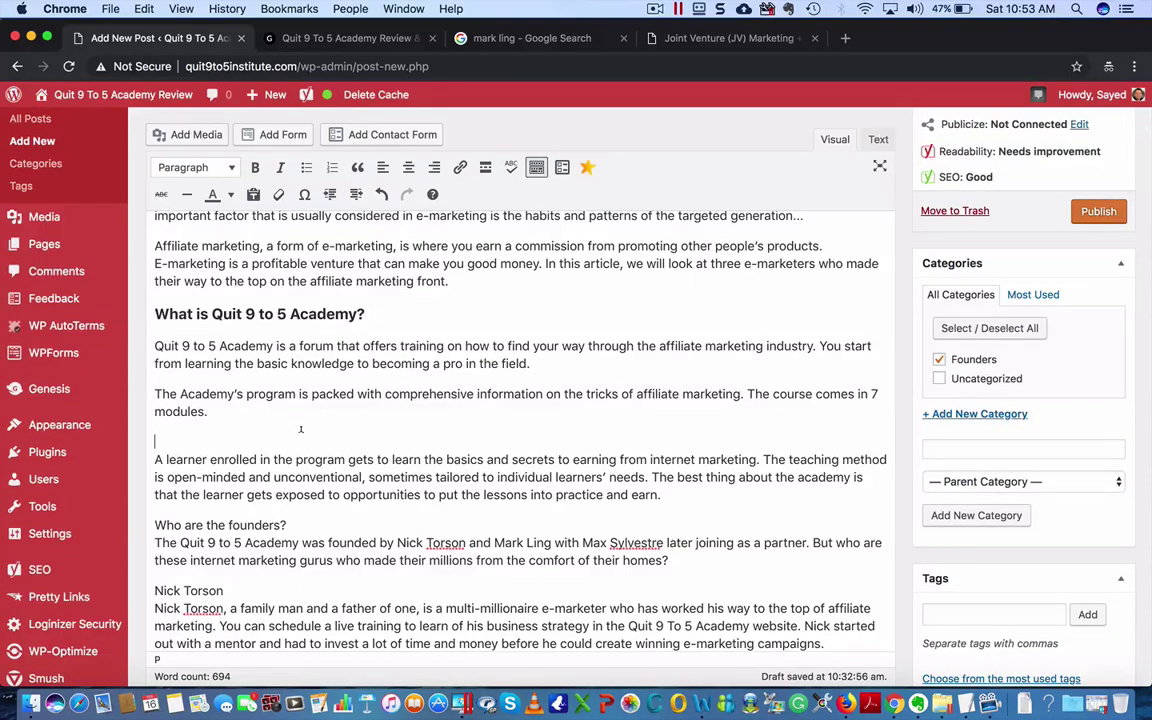
key(BackSpace)
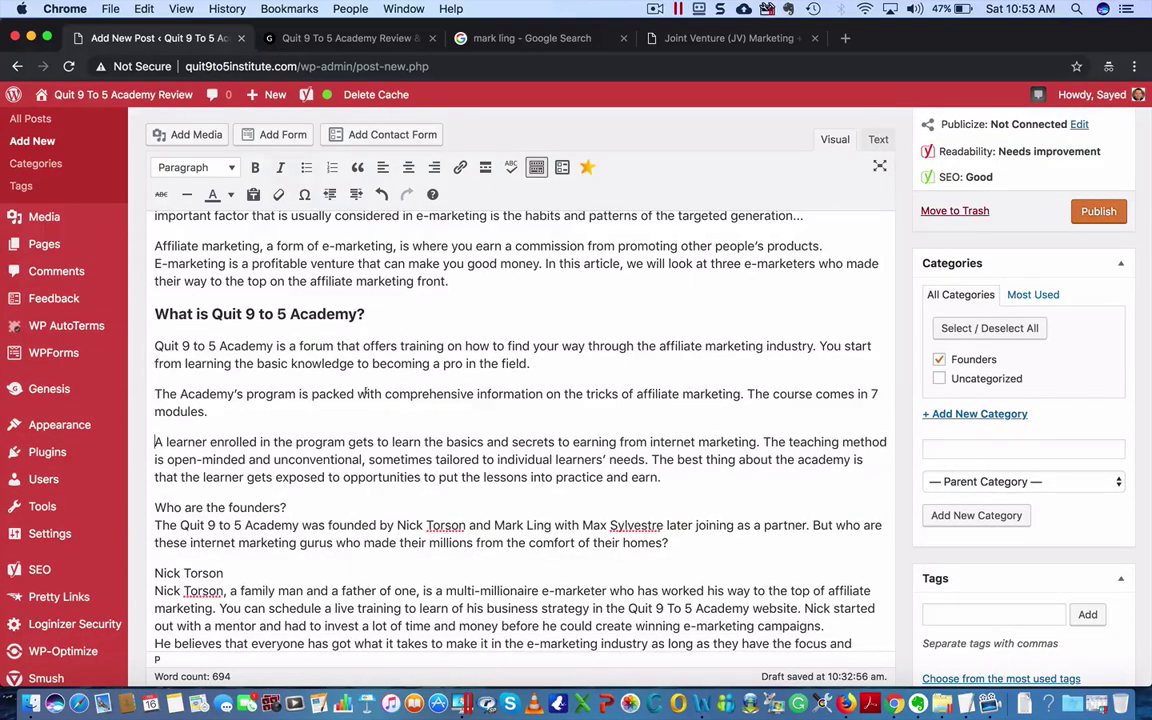
click(586, 363)
text(..)
scroll(469, 430, down, 1)
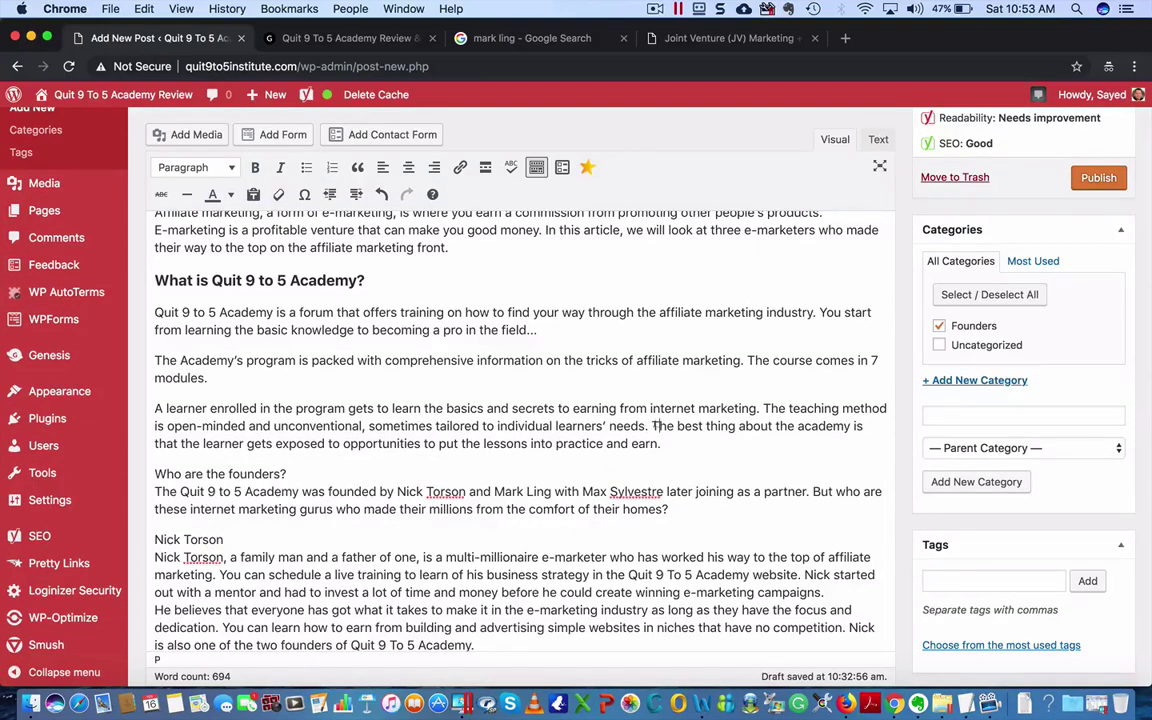
click(651, 426)
key(Return)
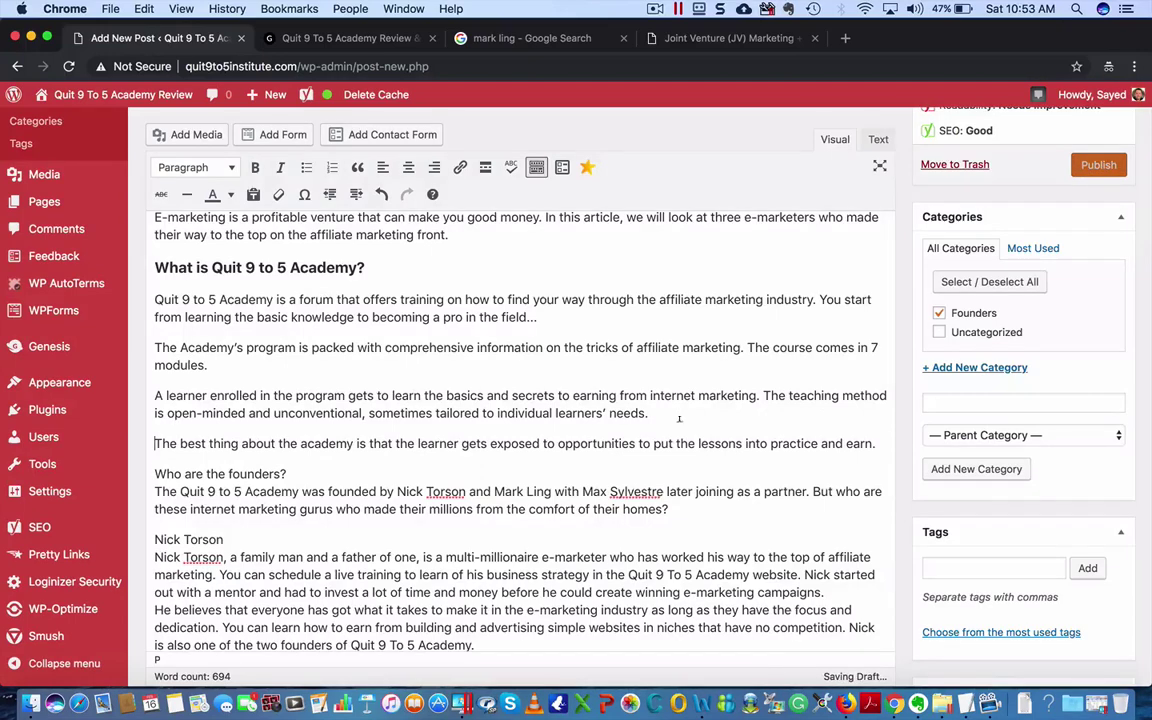
text(..)
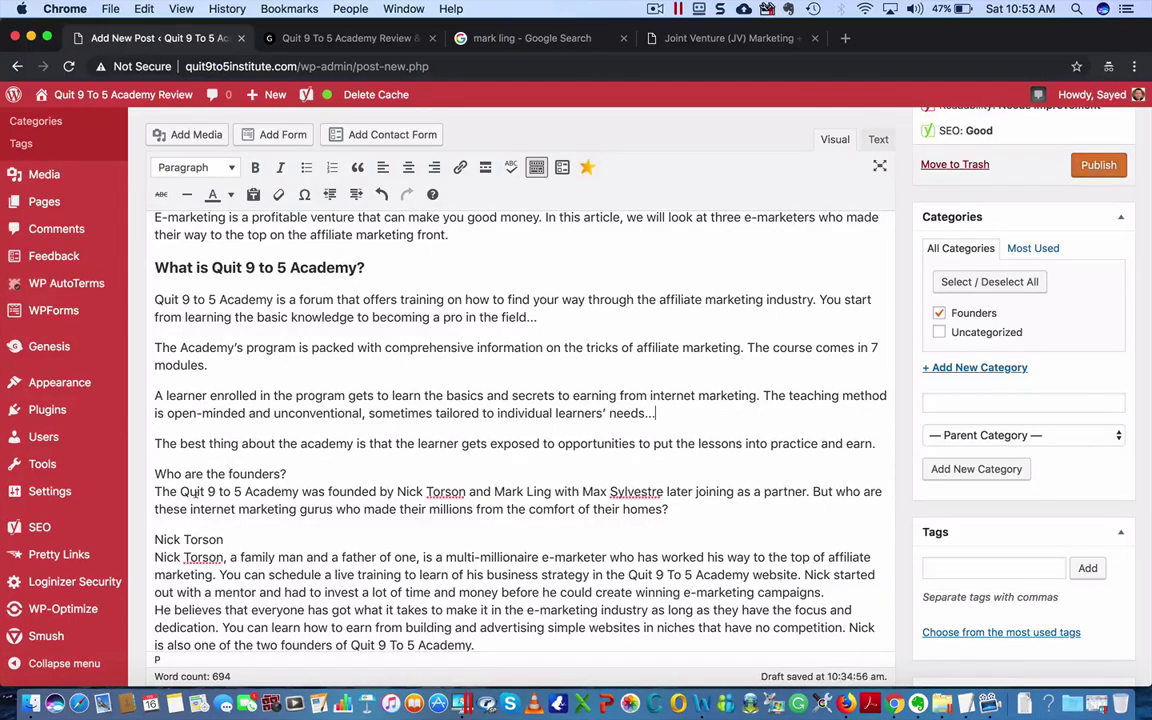
- Put 'Who are the founders?' on its own line as a bold Heading 3
click(284, 491)
key(Return)
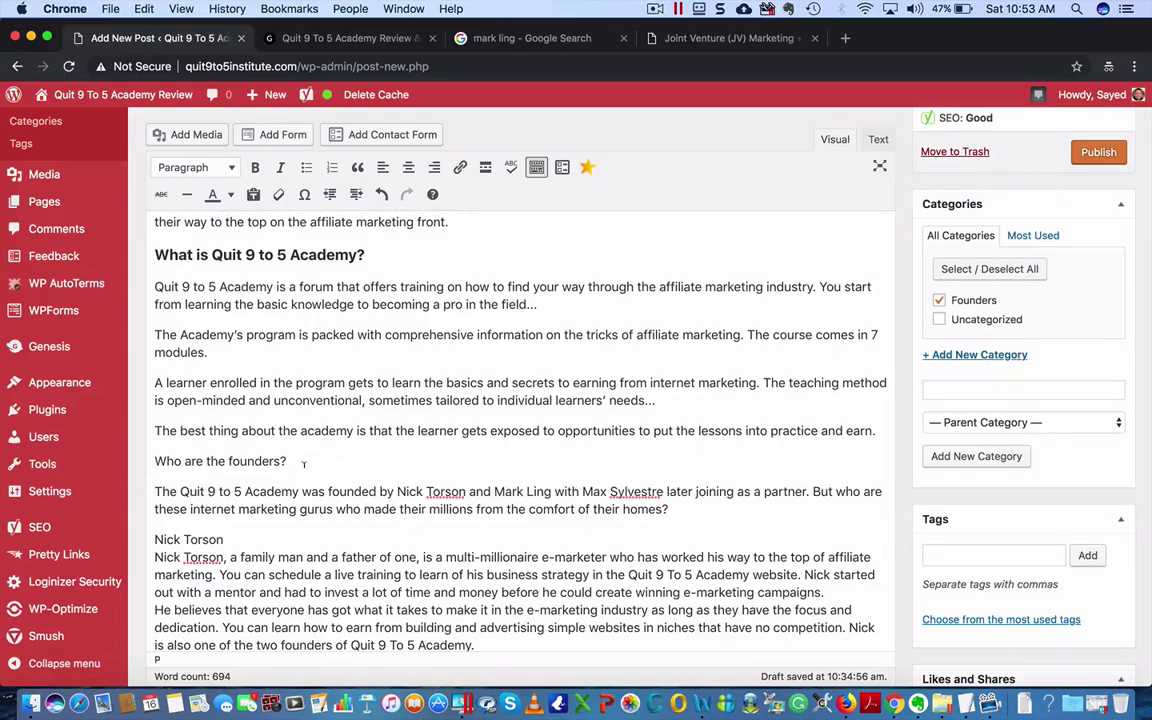
drag(287, 461, 76, 449)
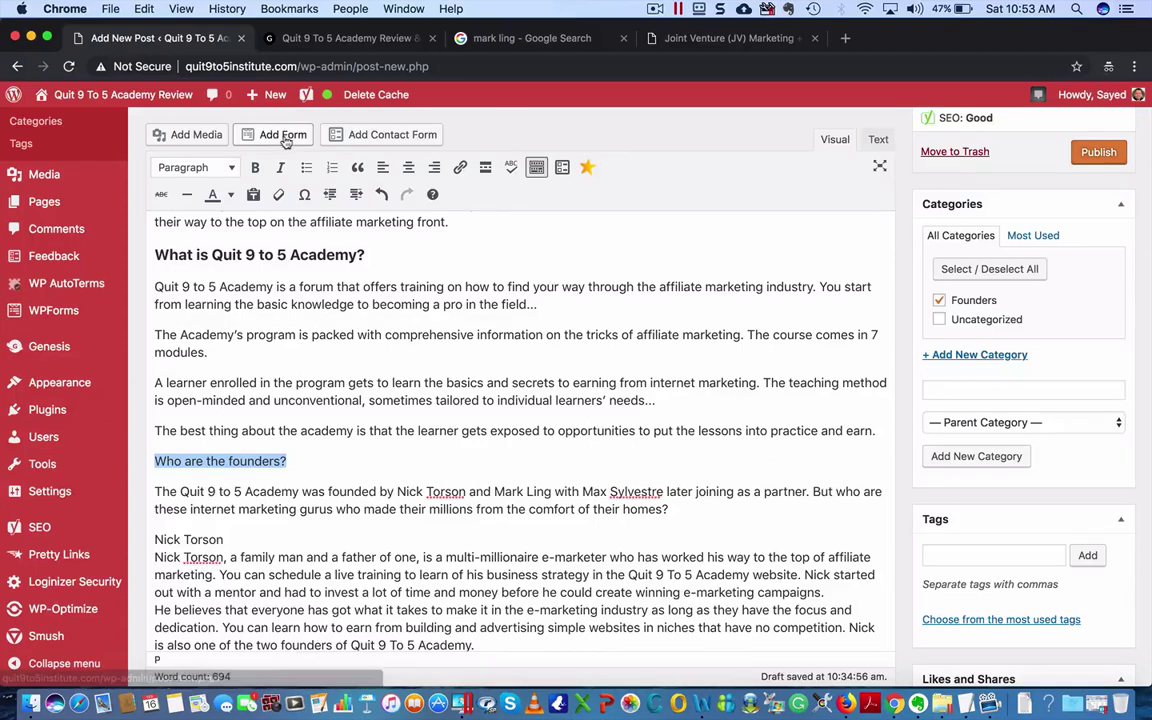
click(257, 168)
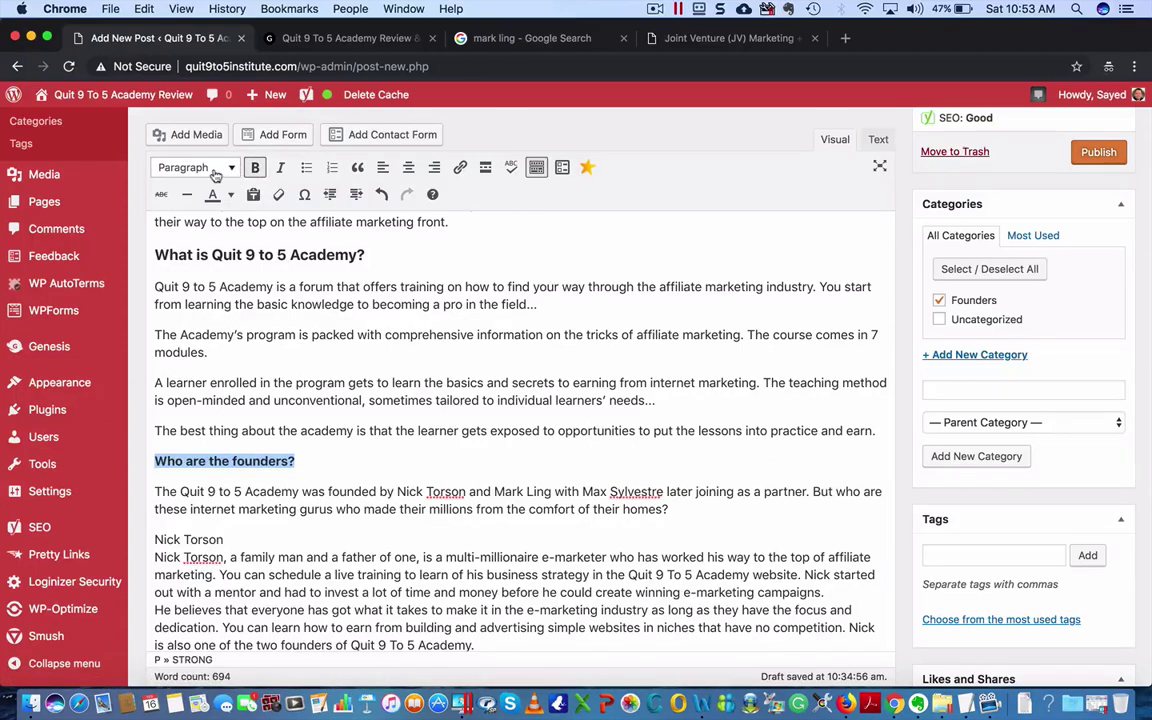
click(193, 164)
click(215, 288)
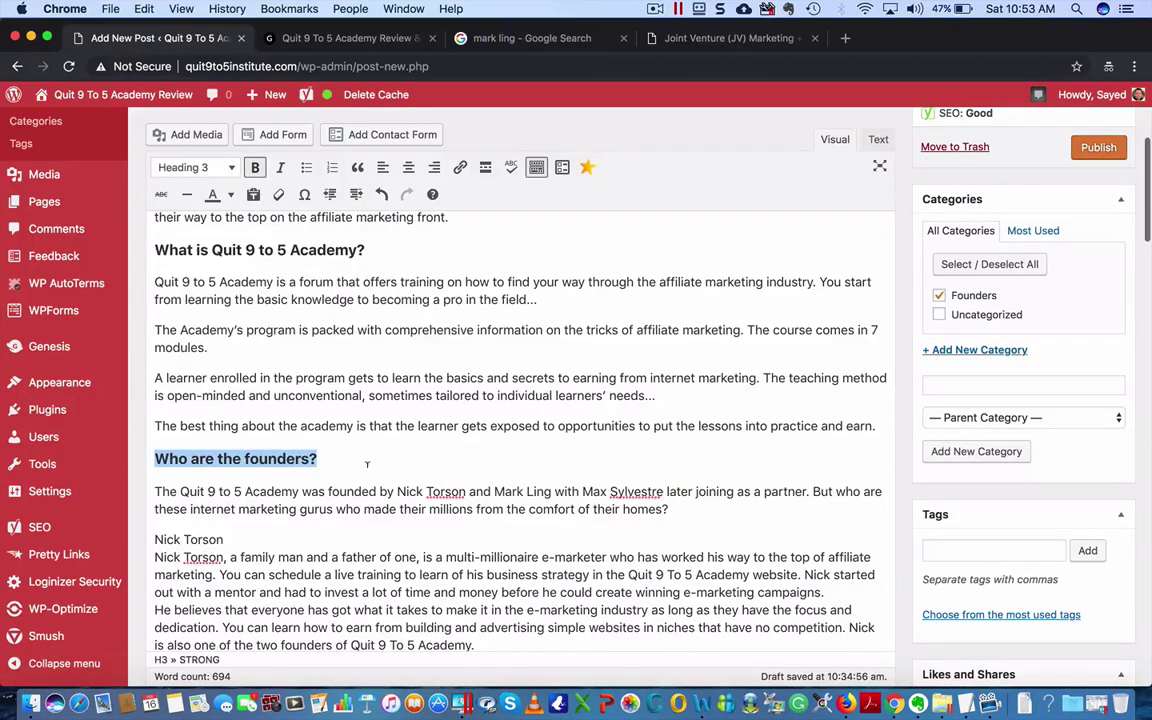
click(368, 461)
scroll(540, 466, down, 2)
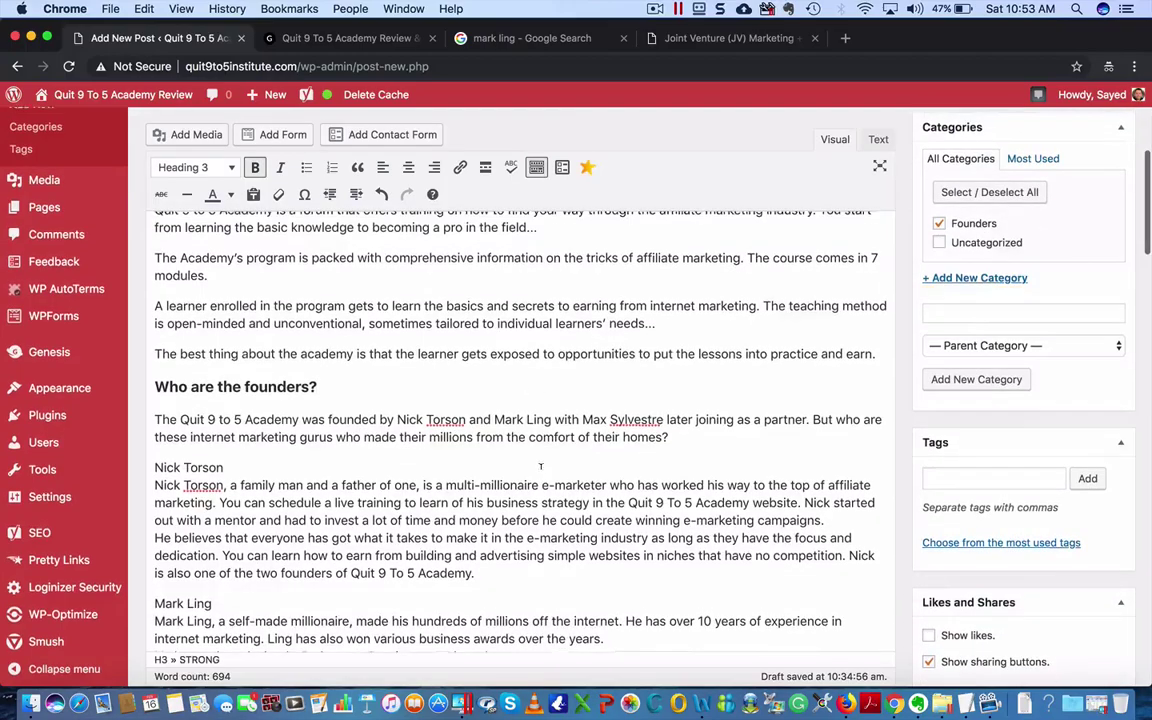
scroll(540, 466, up, 5)
scroll(540, 466, down, 5)
scroll(541, 462, down, 2)
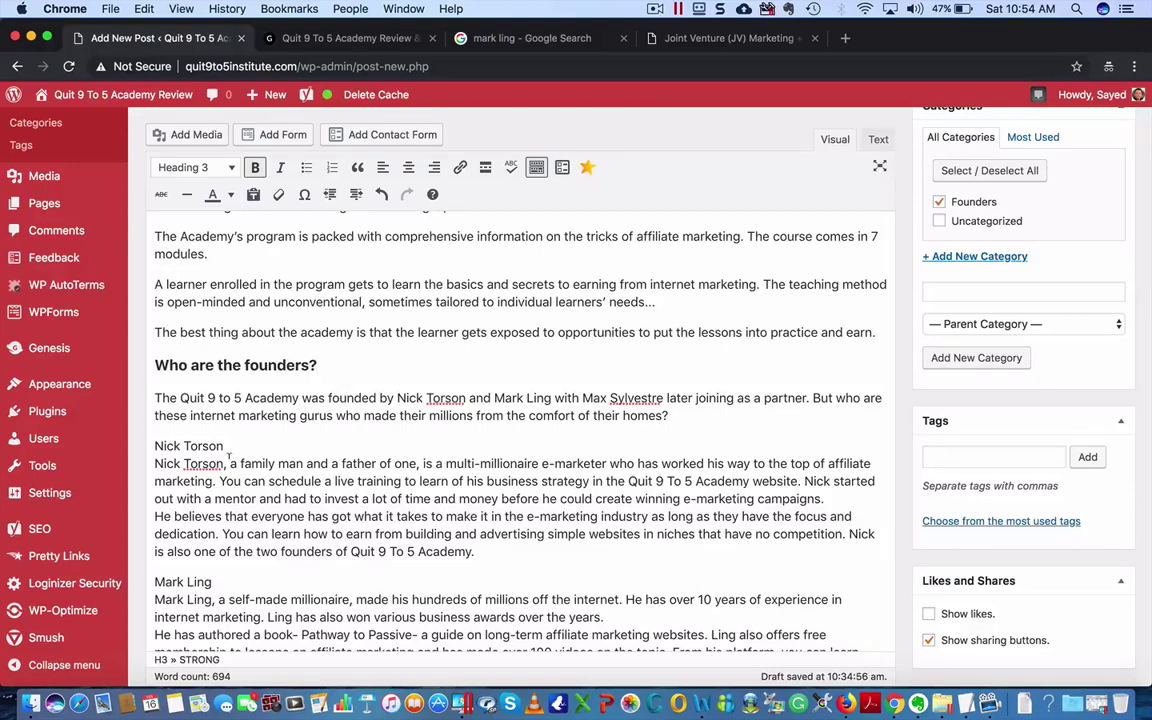
- Move the first founder's name onto its own line as a bold Heading 2
click(153, 463)
key(Return)
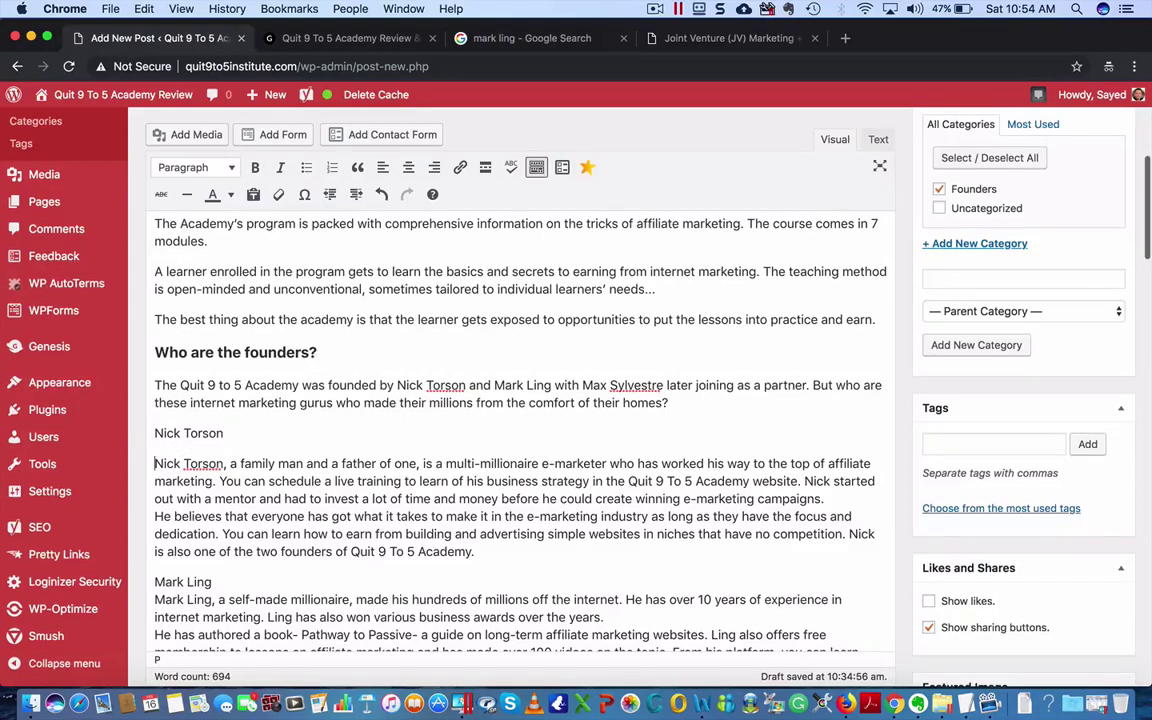
drag(224, 433, 141, 433)
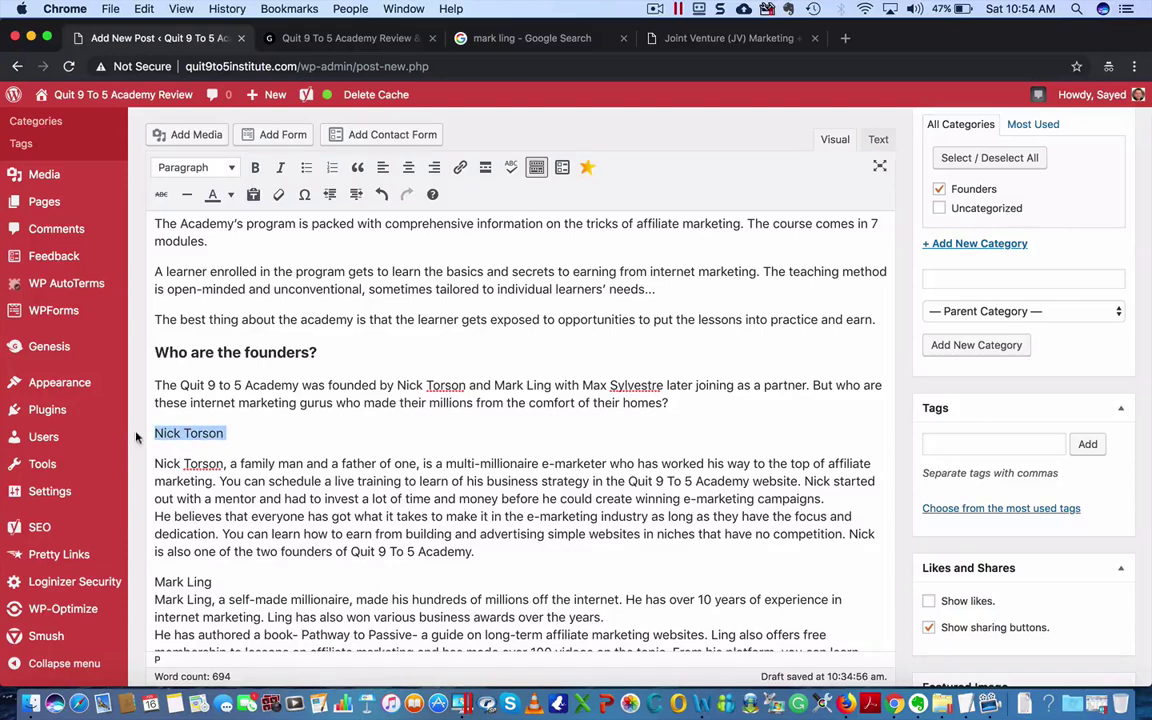
click(250, 402)
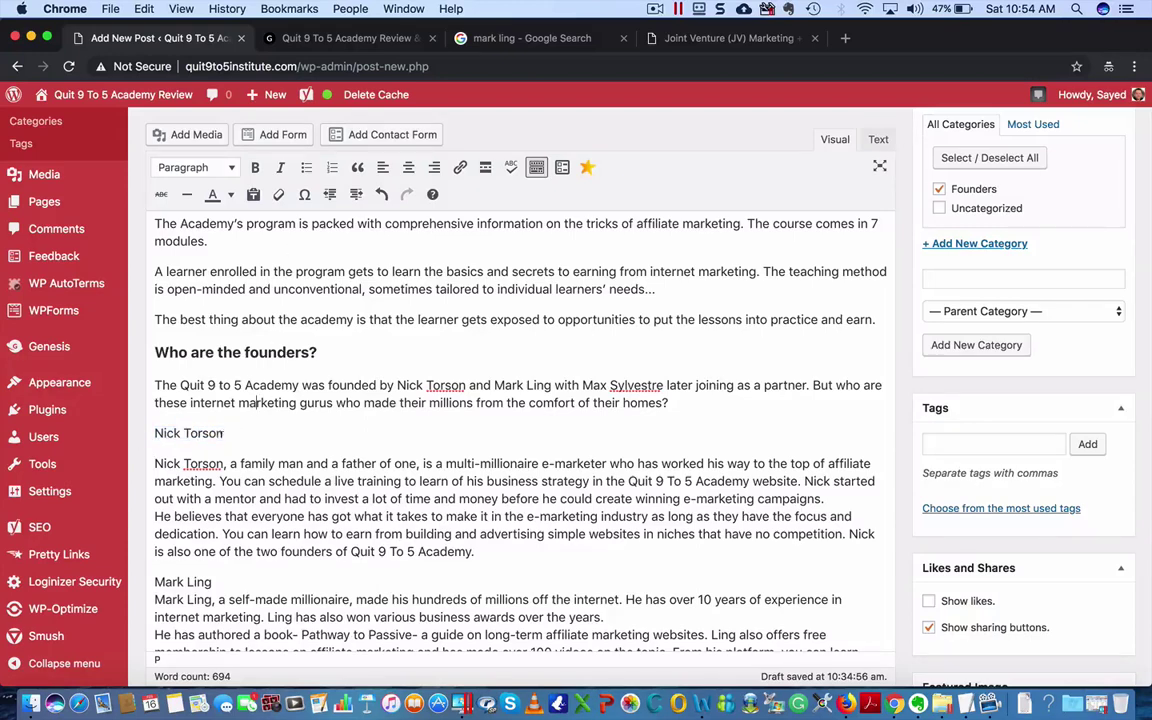
drag(226, 433, 150, 433)
key(super+b)
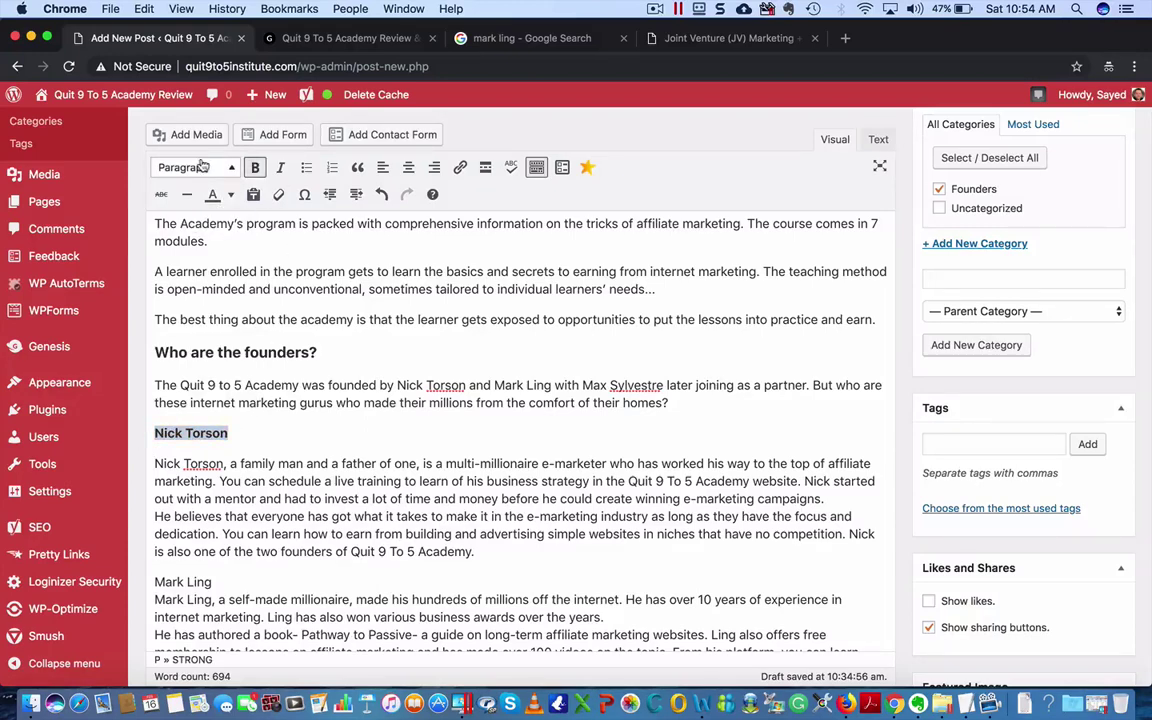
click(202, 167)
click(221, 257)
click(368, 420)
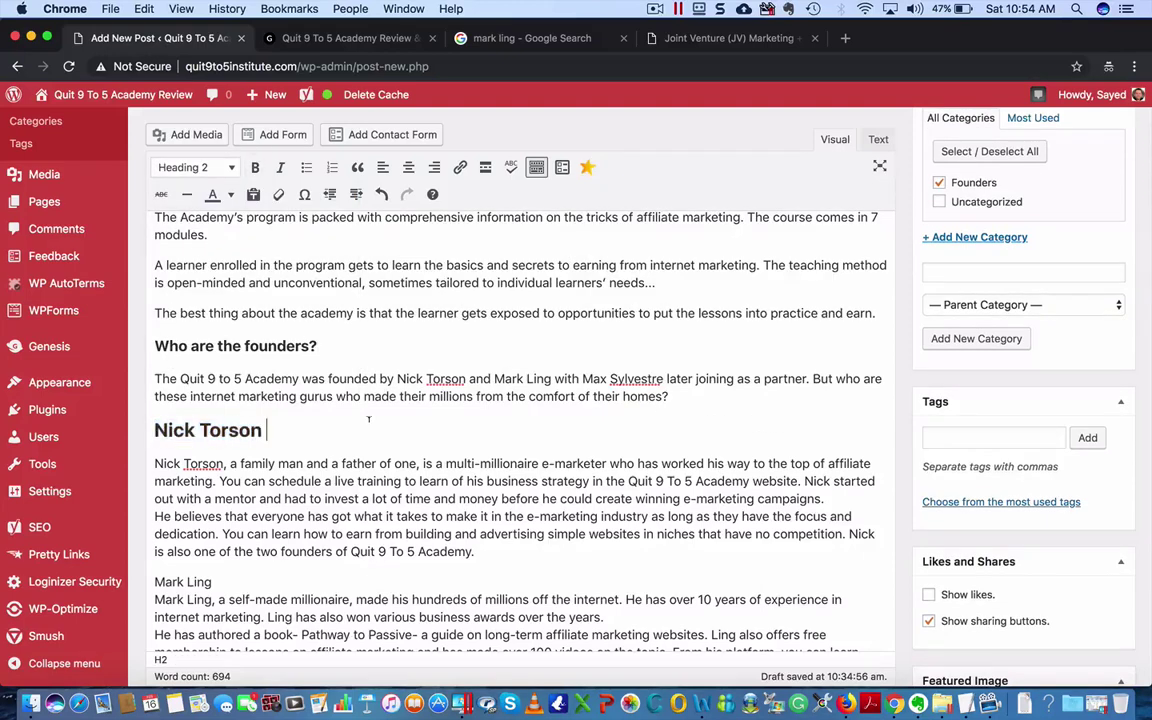
- Delete the repeated surname from the start of the first founder's bio
click(263, 428)
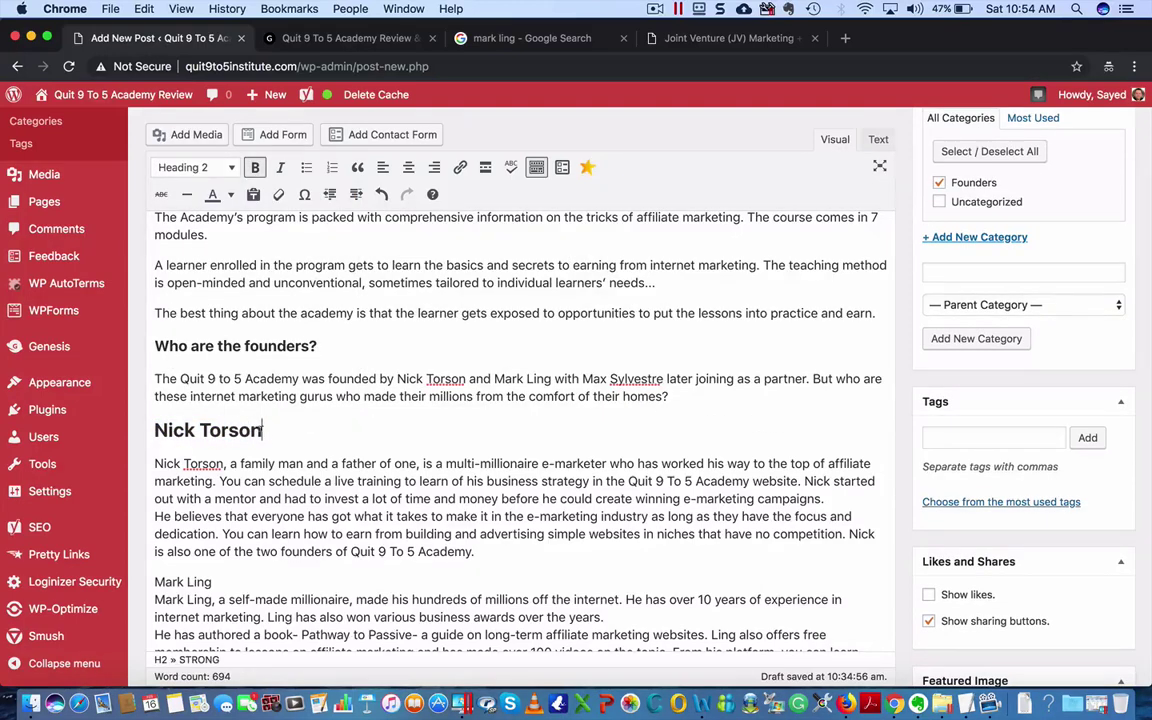
click(269, 429)
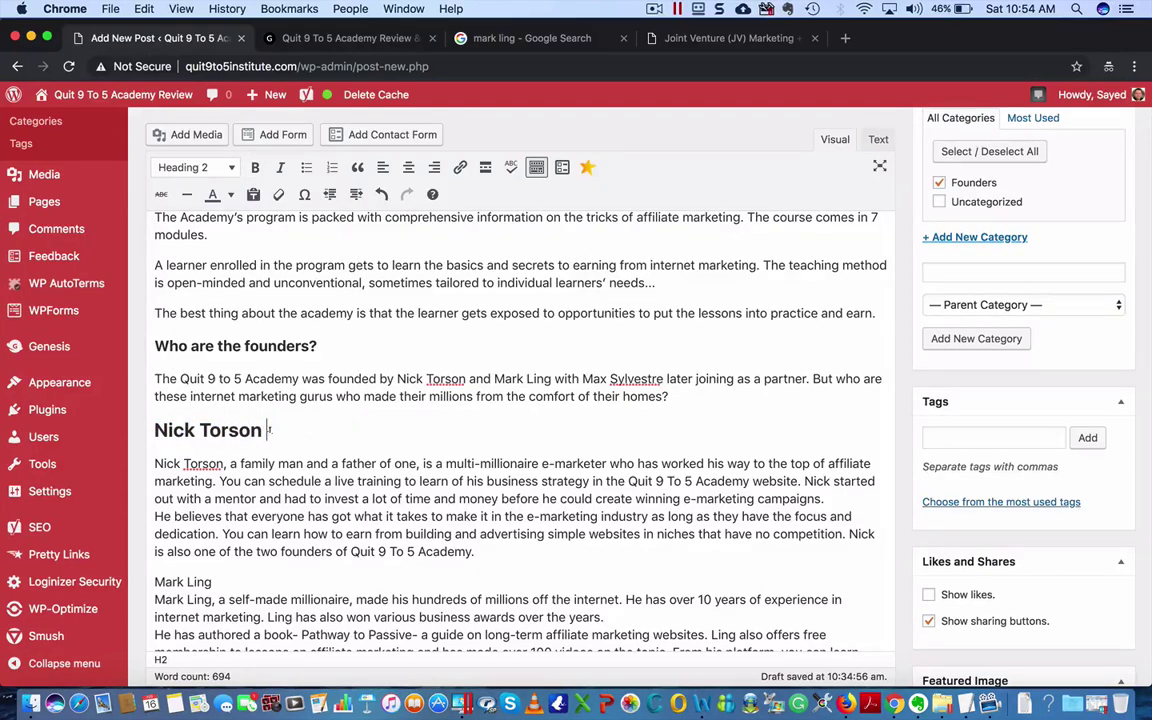
click(259, 430)
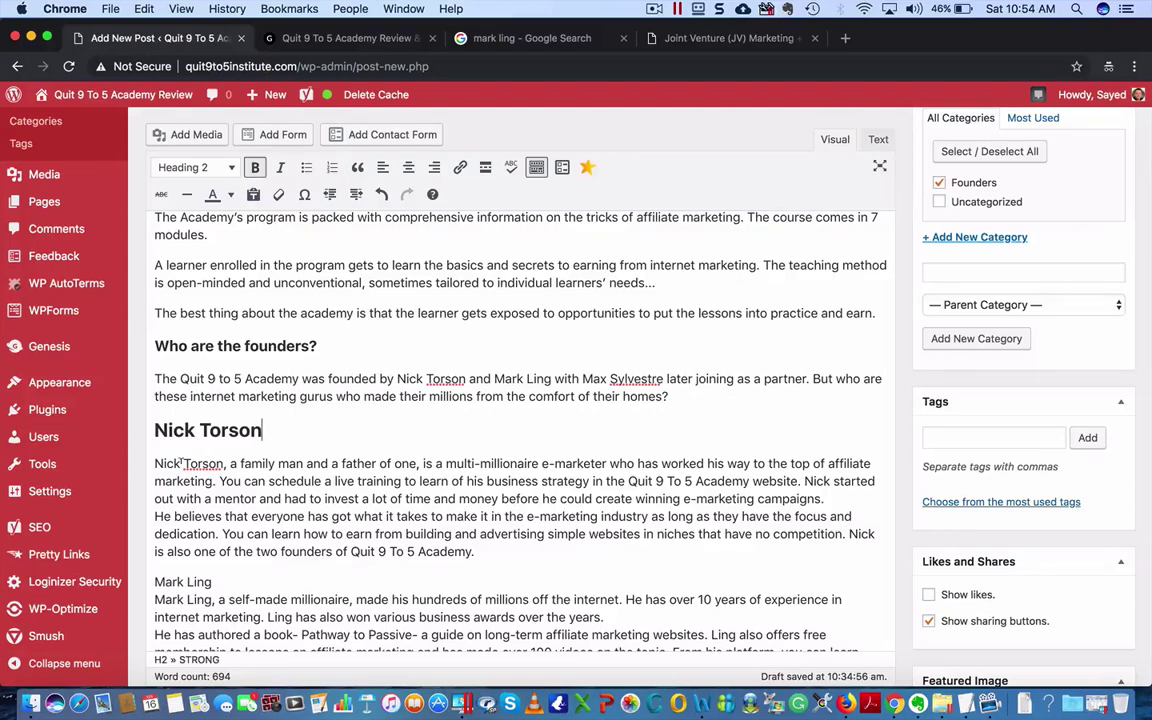
drag(181, 463, 223, 463)
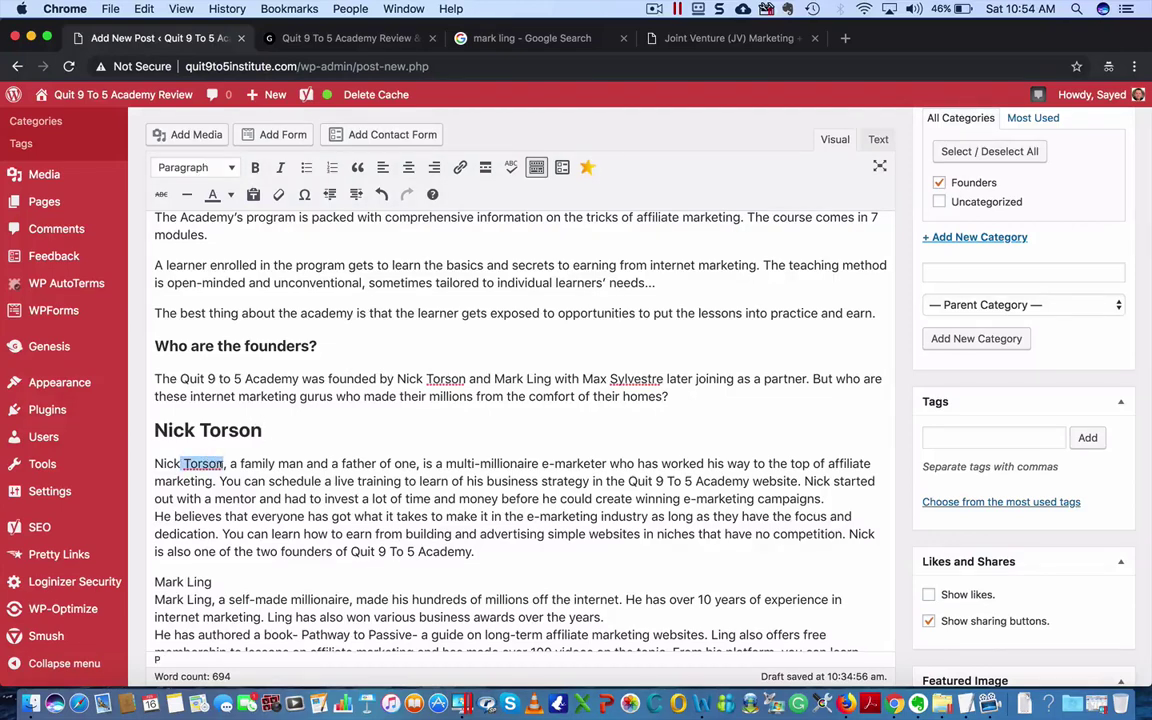
key(BackSpace)
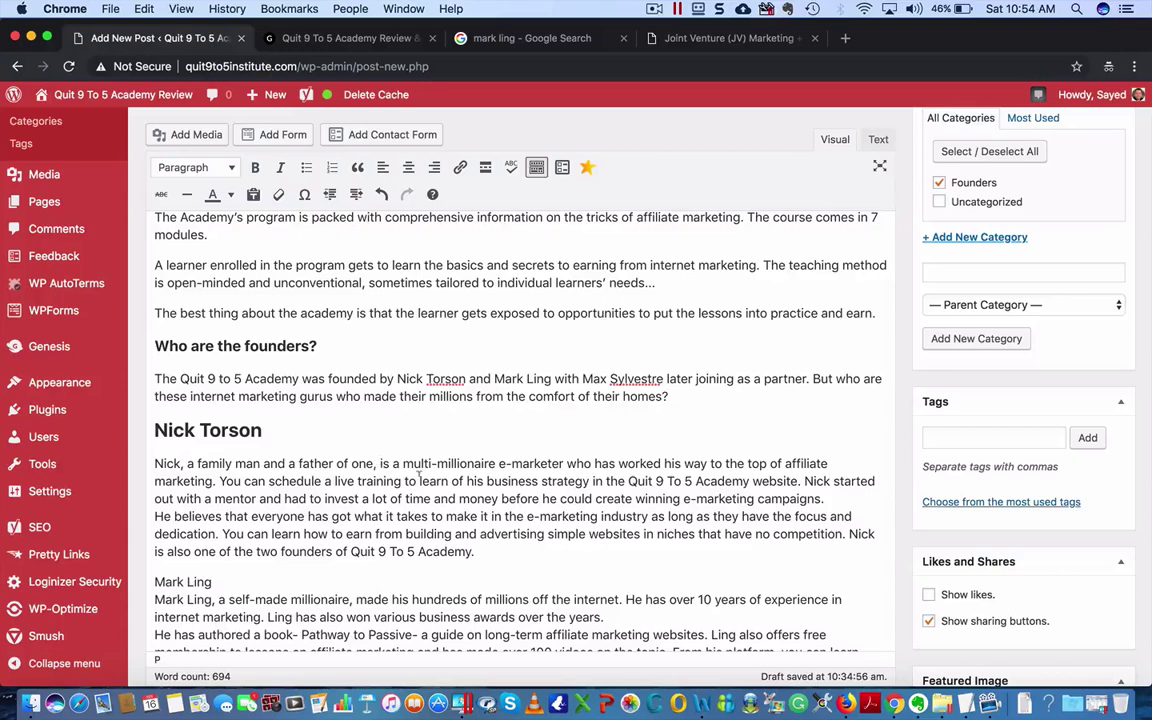
scroll(446, 438, down, 3)
- Split the bio into paragraphs at 'You can schedule', 'He believes' and 'You can learn how to earn'
click(380, 367)
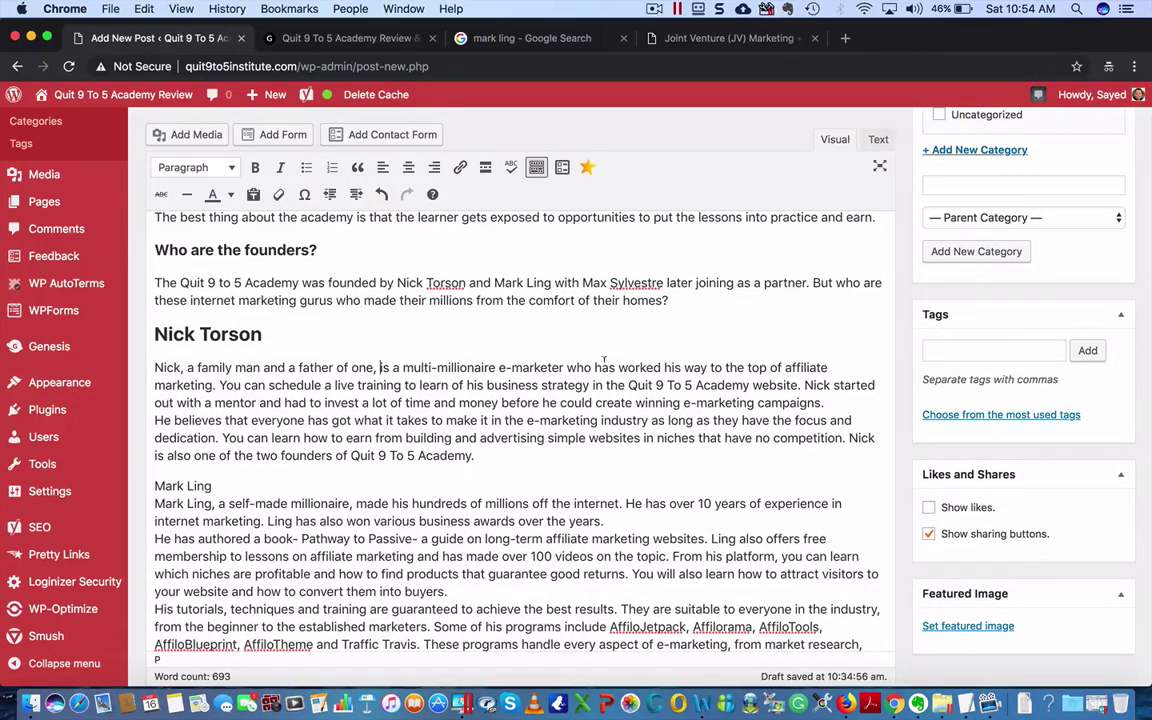
click(215, 385)
key(Return)
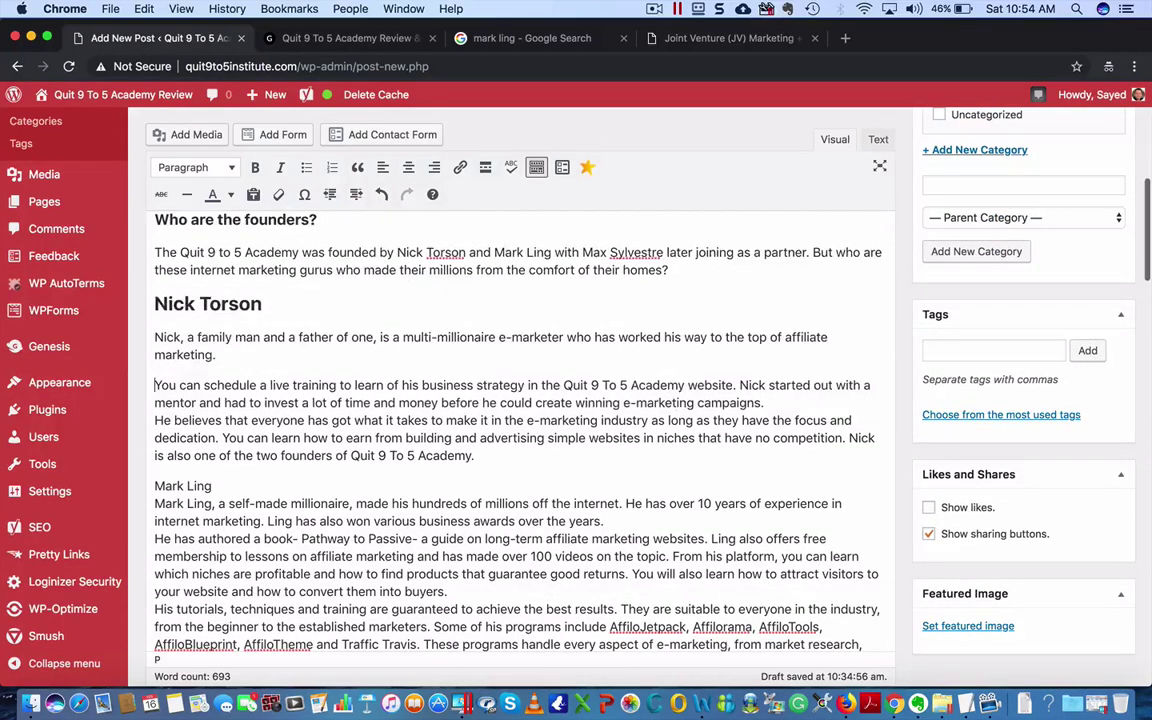
text(..)
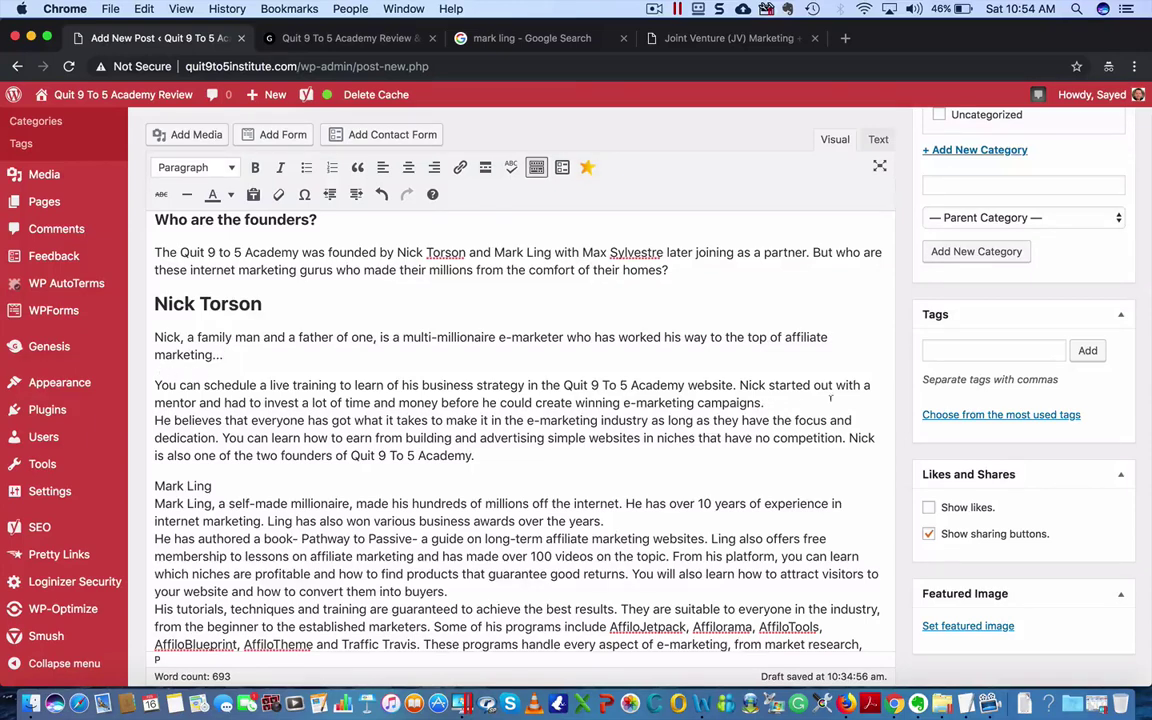
click(155, 420)
key(Return)
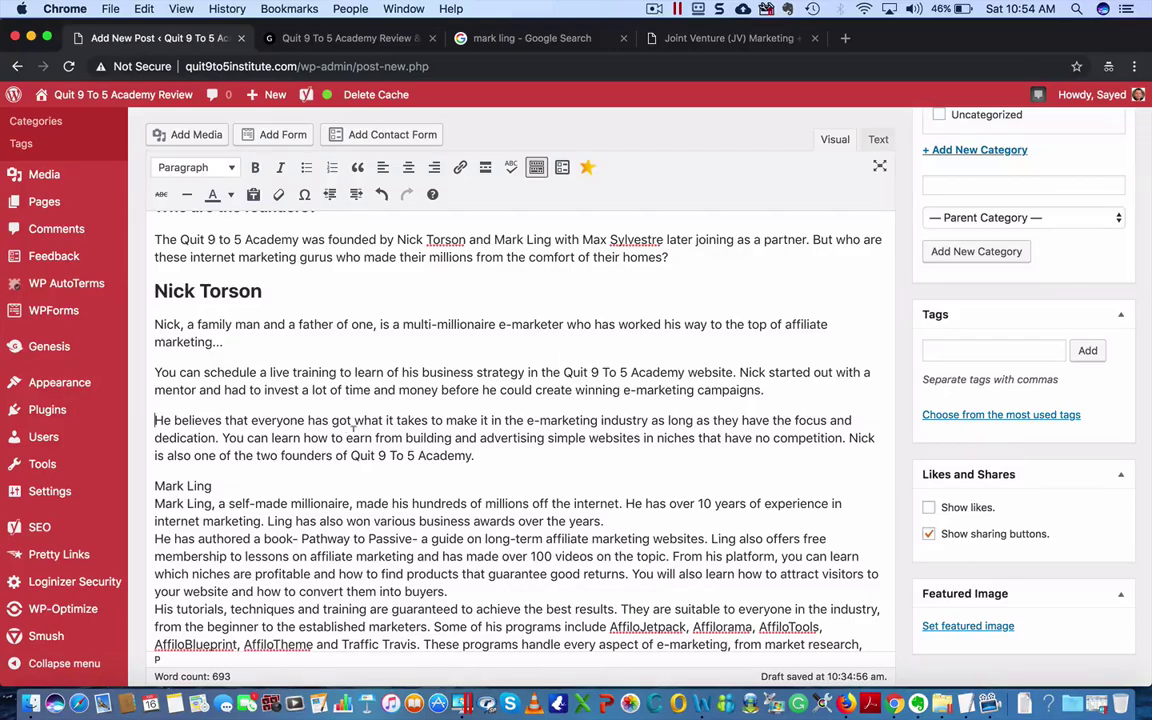
click(218, 437)
key(Return)
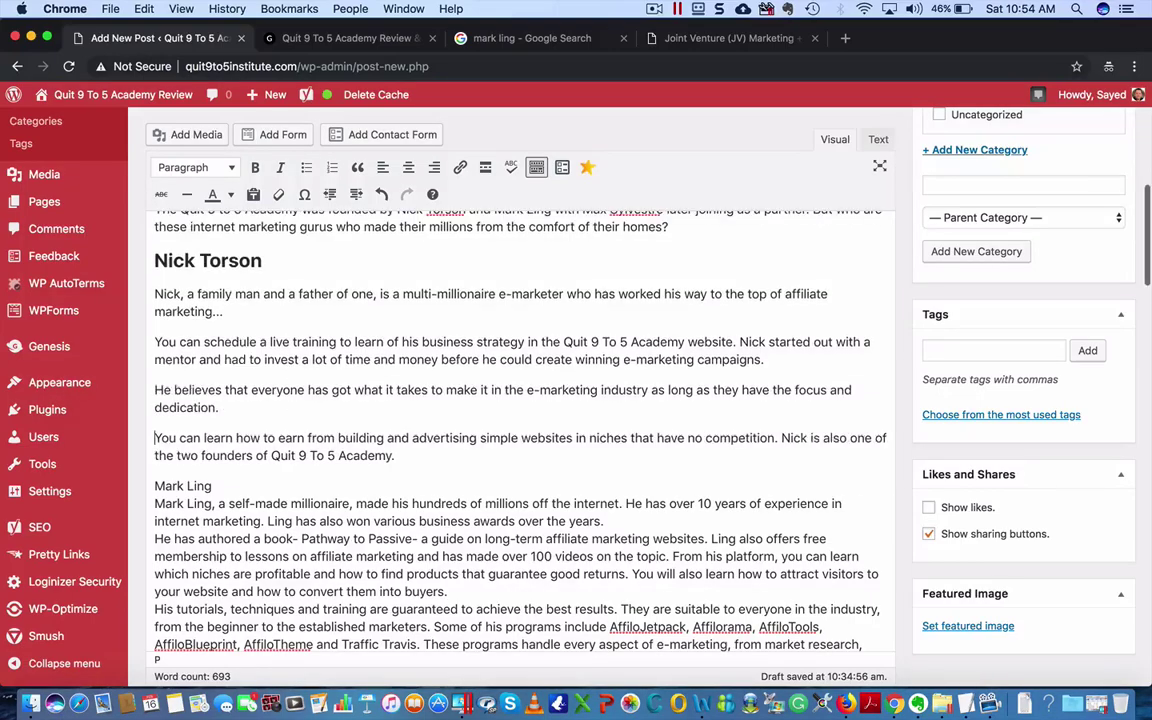
scroll(533, 336, up, 10)
scroll(543, 330, down, 5)
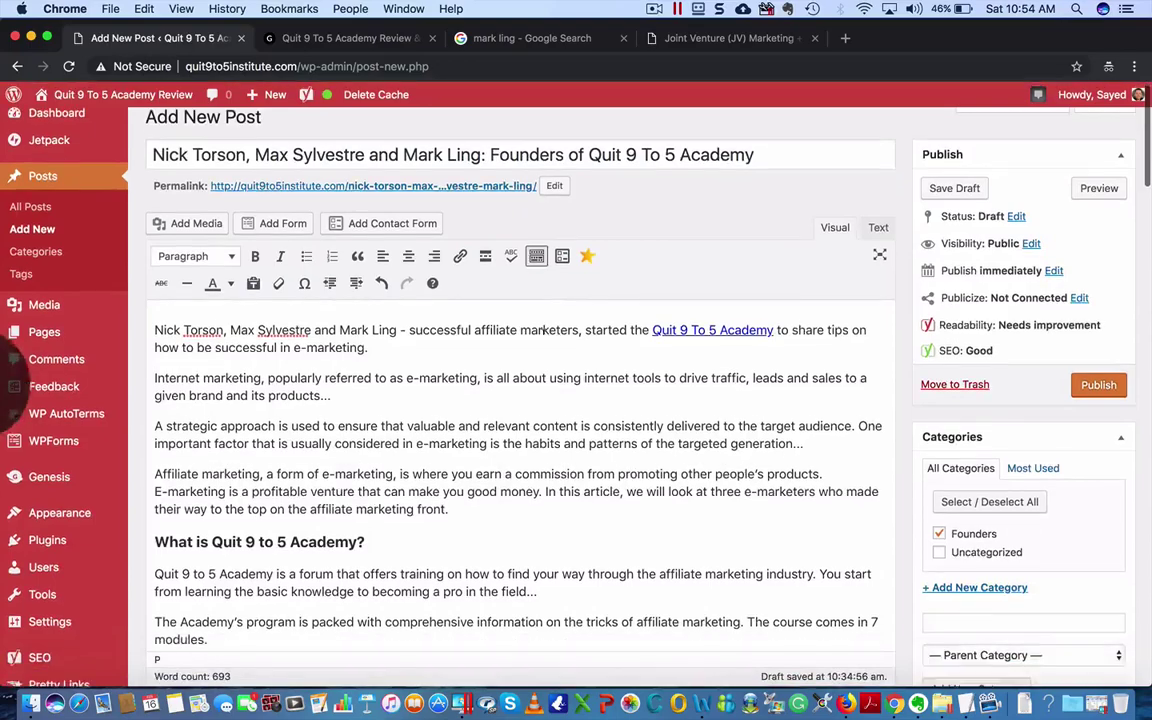
scroll(543, 330, down, 10)
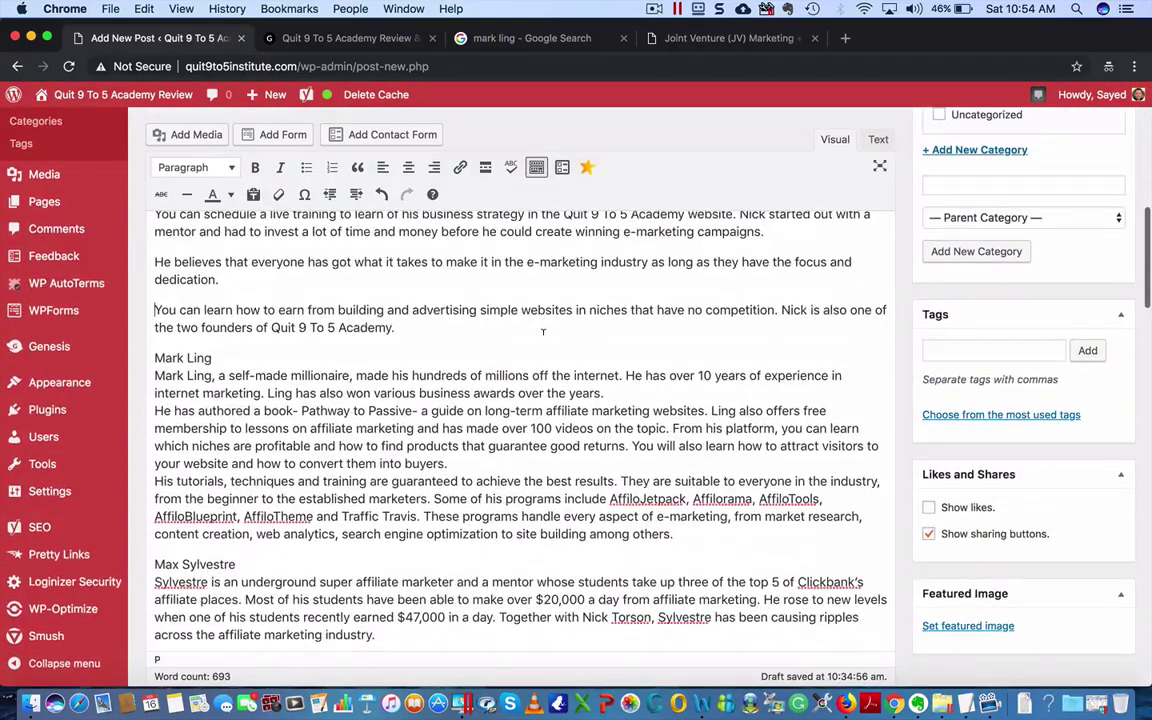
- Put 'Mark Ling' on its own line above his bio as a bold Heading 2
click(155, 341)
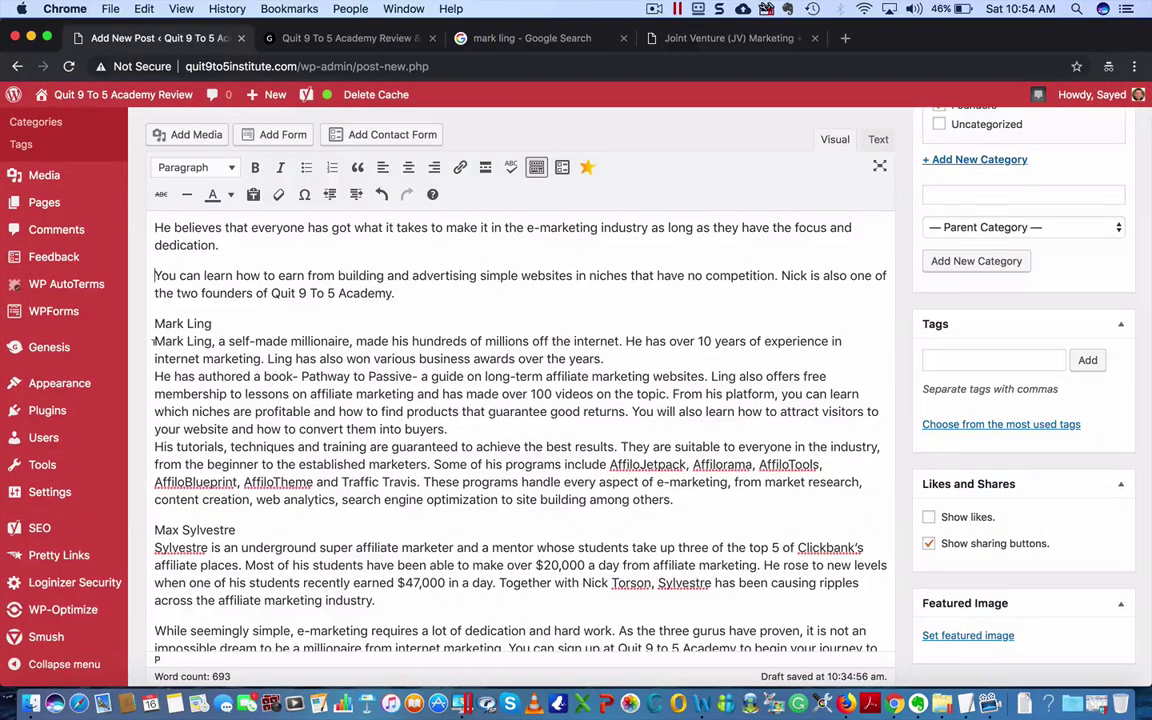
key(Return)
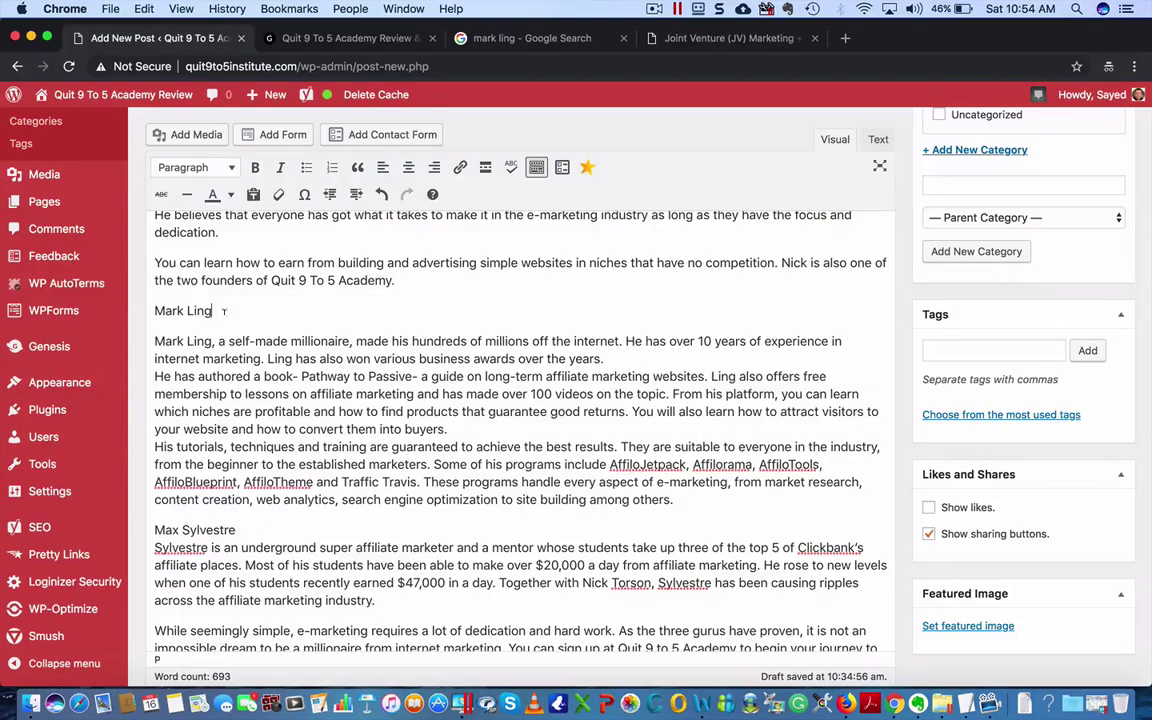
drag(224, 311, 153, 311)
click(216, 167)
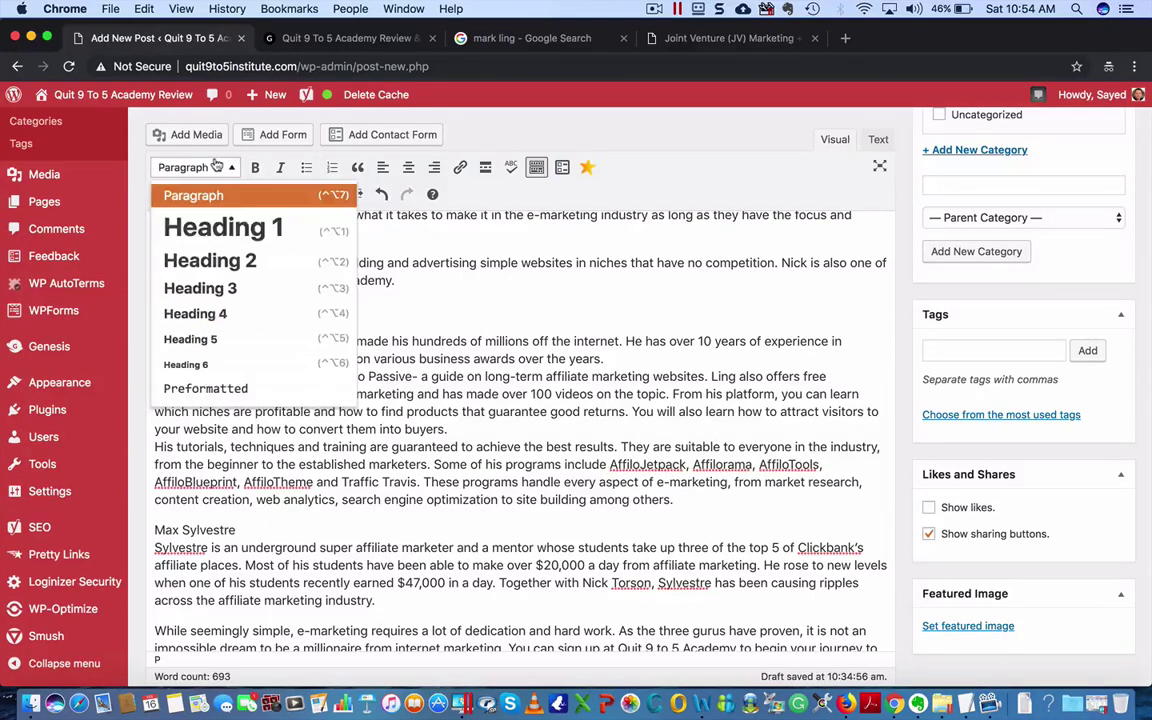
click(210, 260)
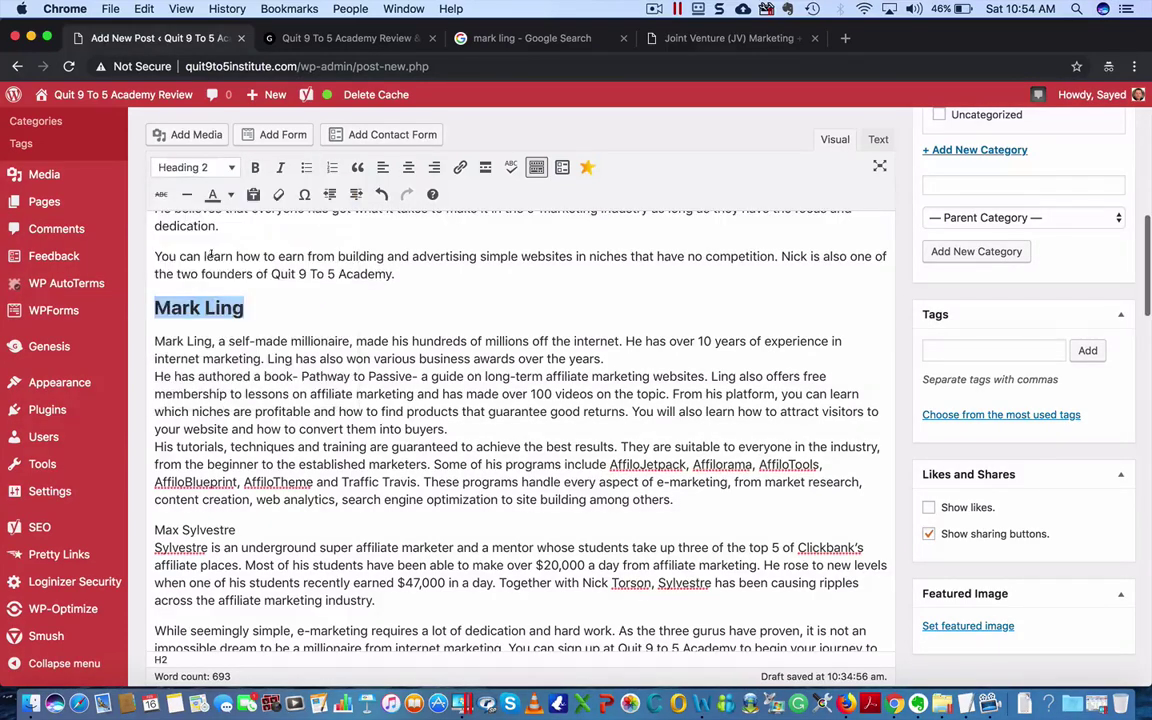
click(255, 167)
scroll(257, 340, up, 5)
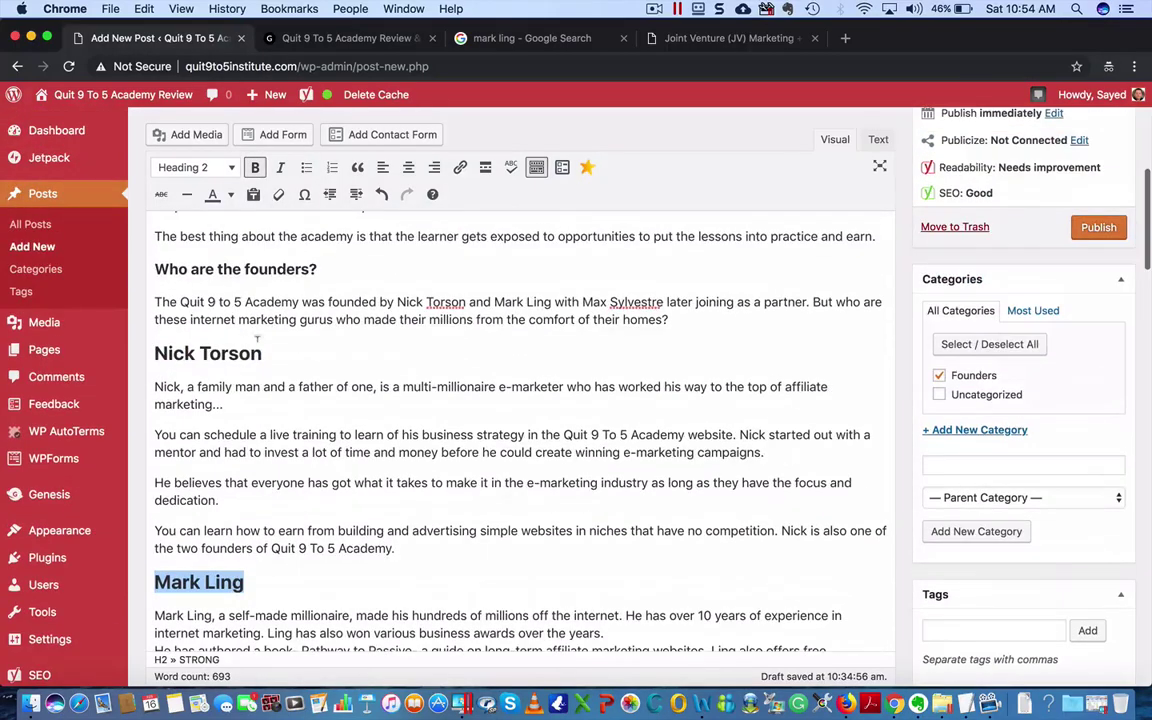
drag(262, 353, 145, 353)
- Delete the surname 'Ling' after 'Mark' in the opening words of the biography
key(super+Down)
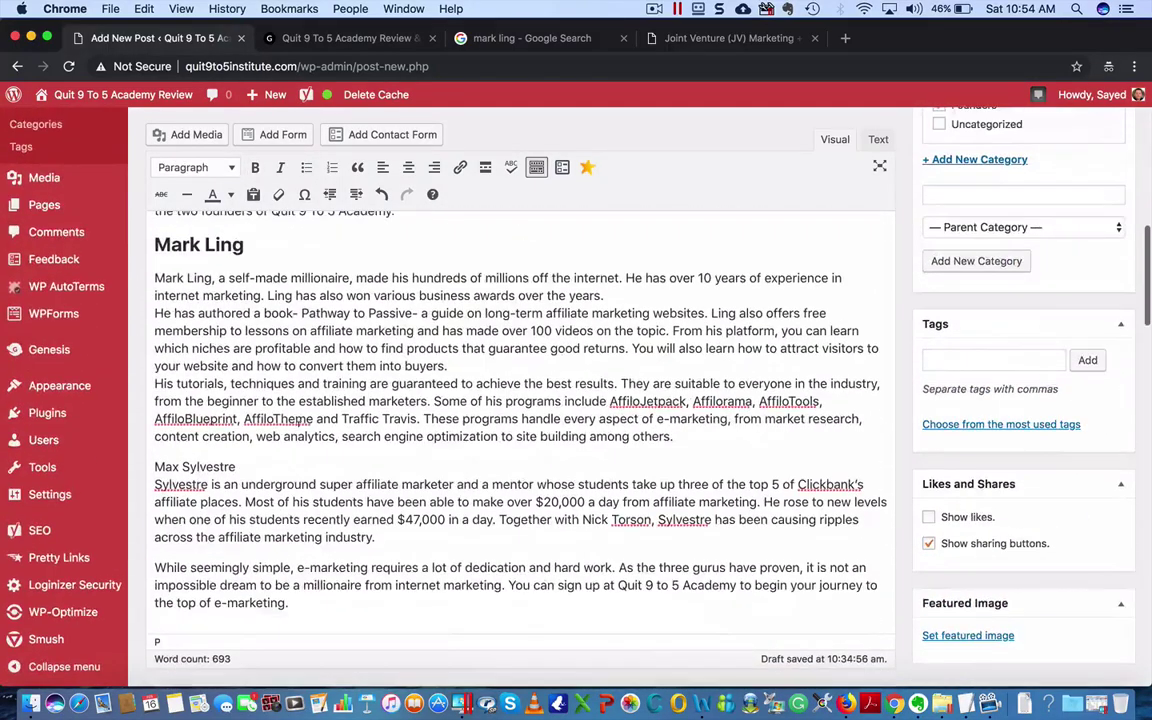
double_click(198, 279)
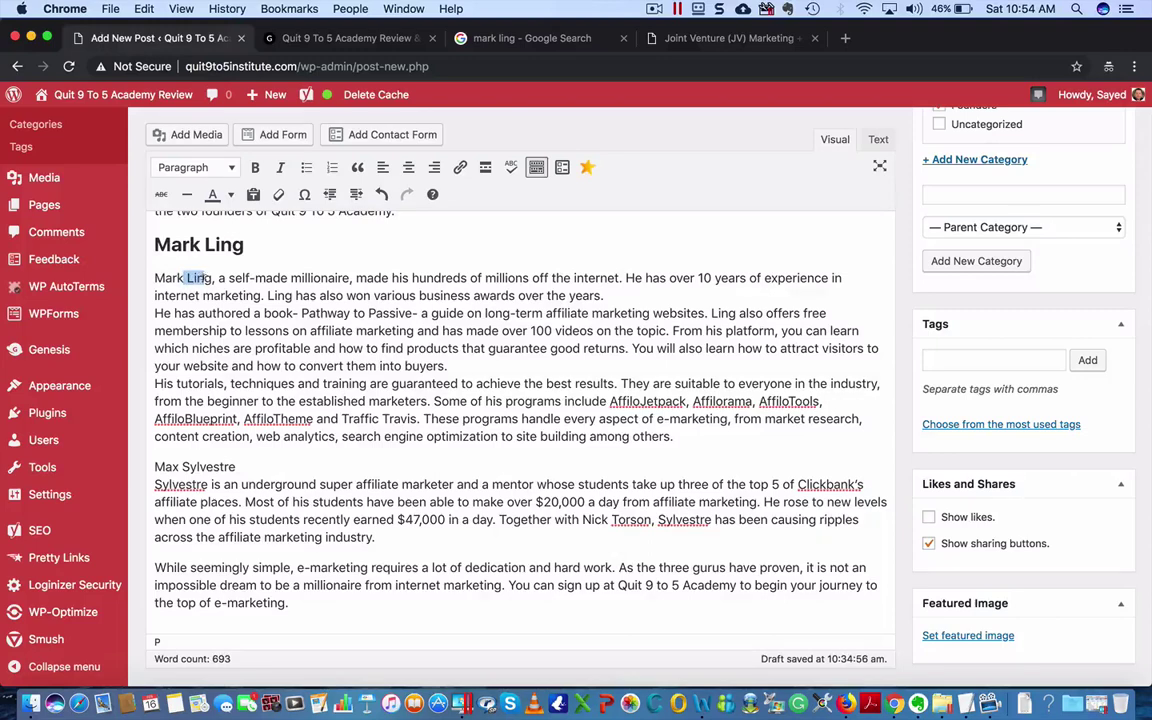
drag(209, 280, 213, 280)
key(BackSpace)
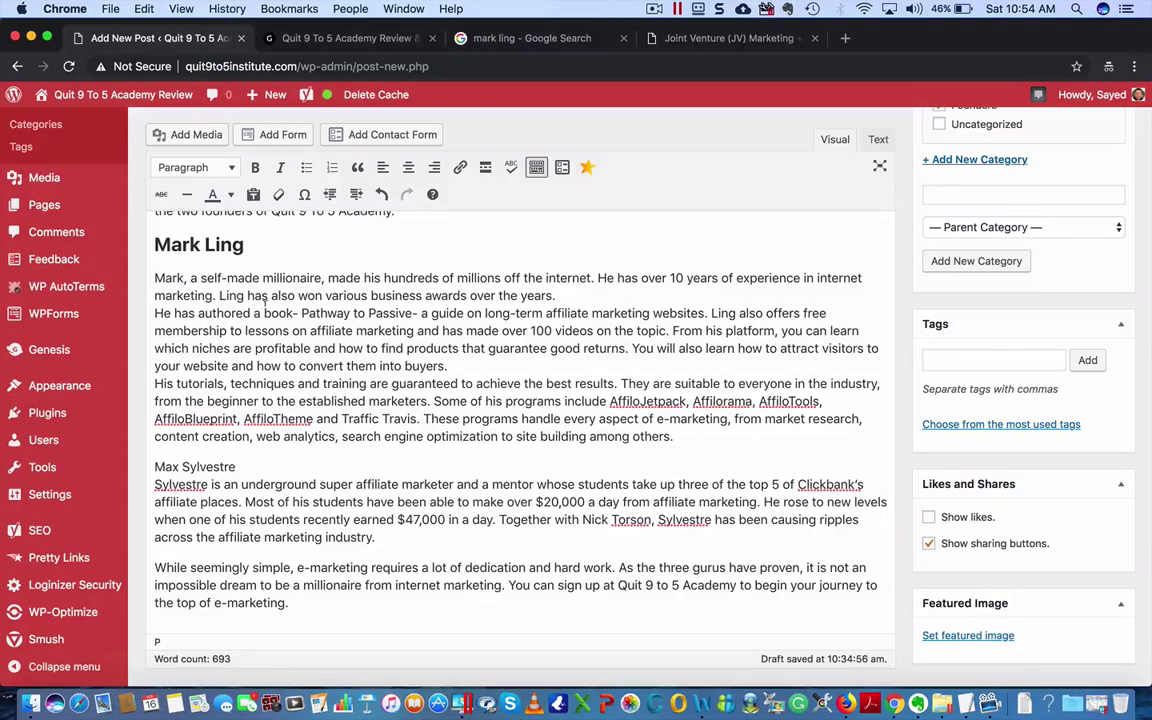
key(Delete)
click(577, 297)
key(Return)
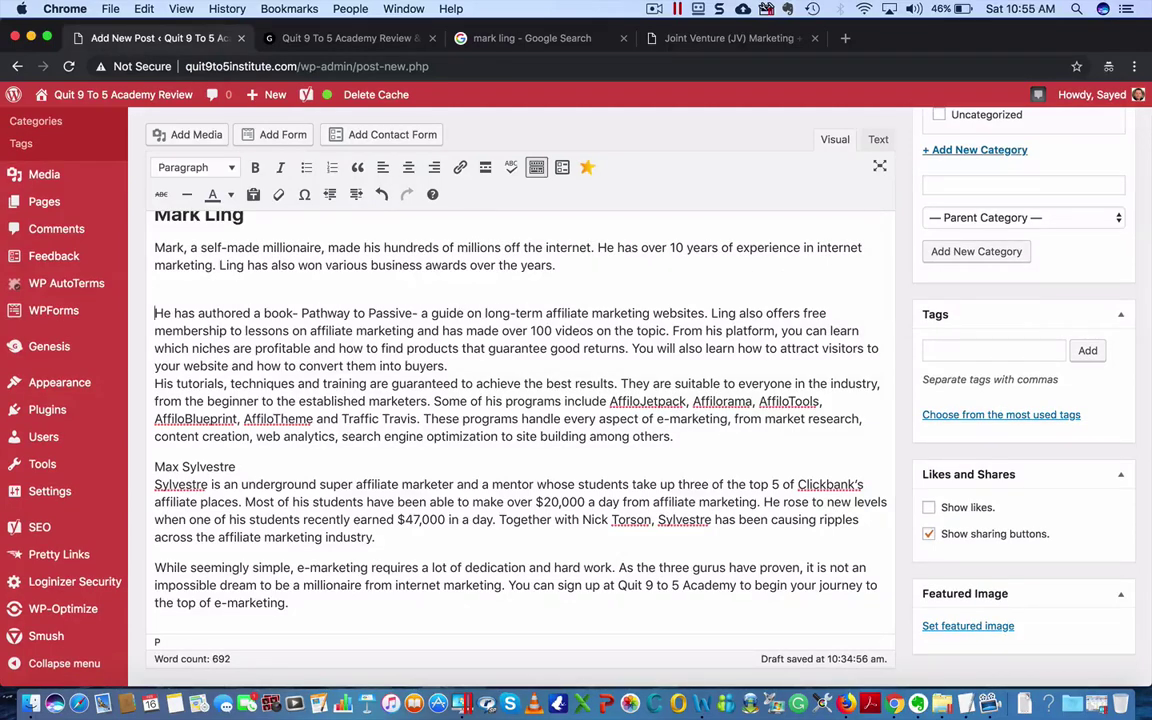
key(BackSpace)
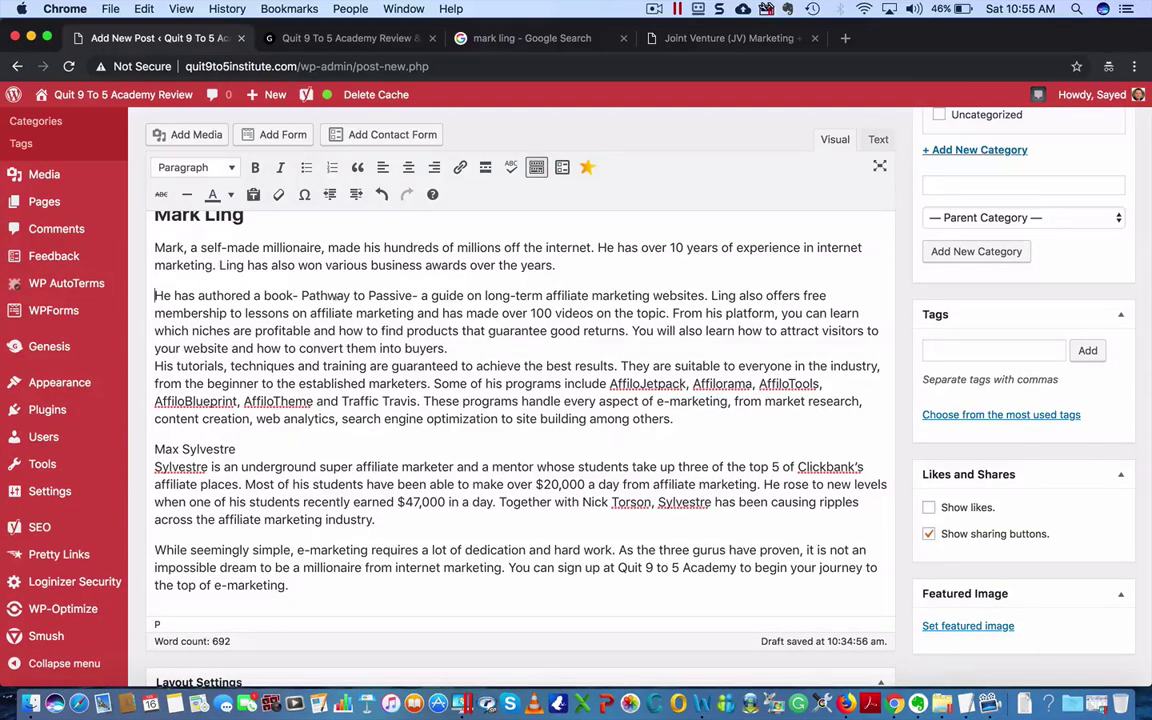
- Make the book title 'Pathway to Passive' bold and italic
drag(304, 295, 313, 296)
click(297, 295)
drag(300, 295, 411, 296)
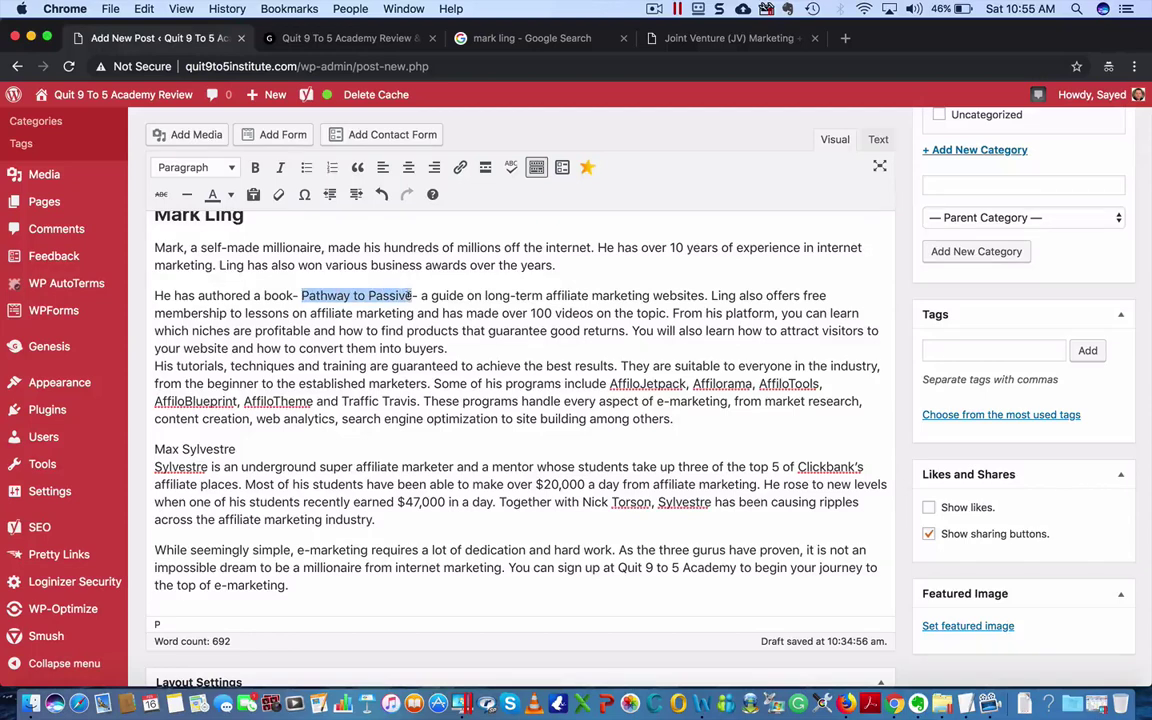
click(254, 167)
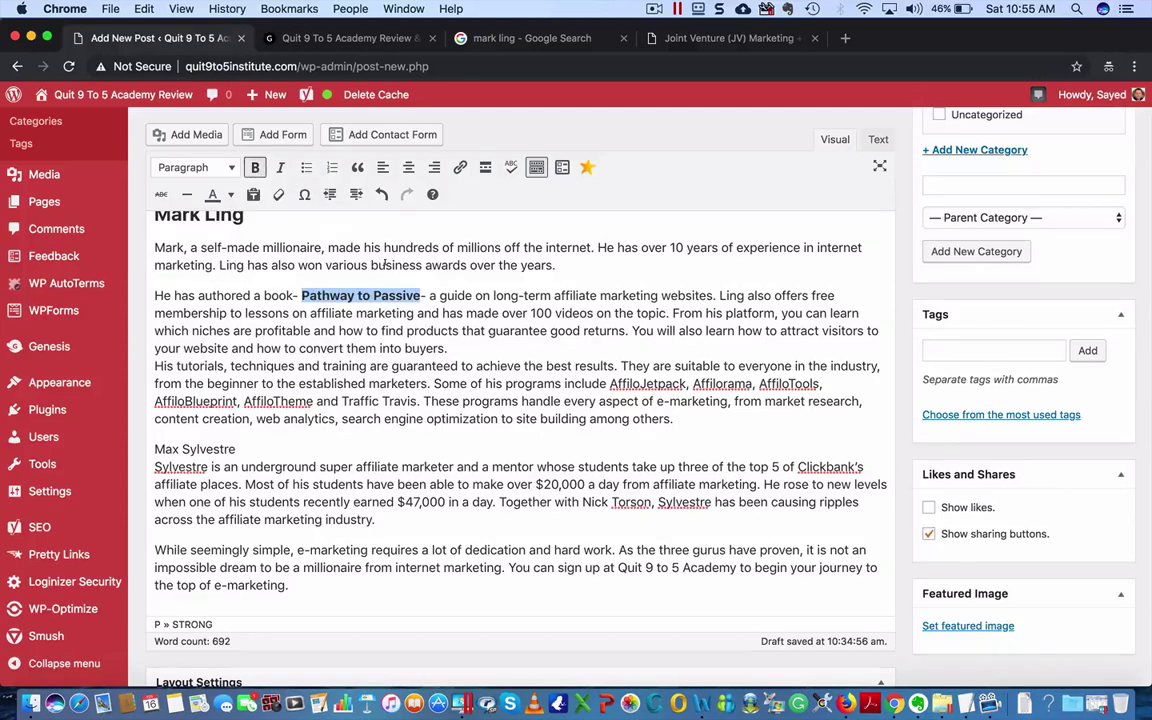
click(278, 167)
click(204, 296)
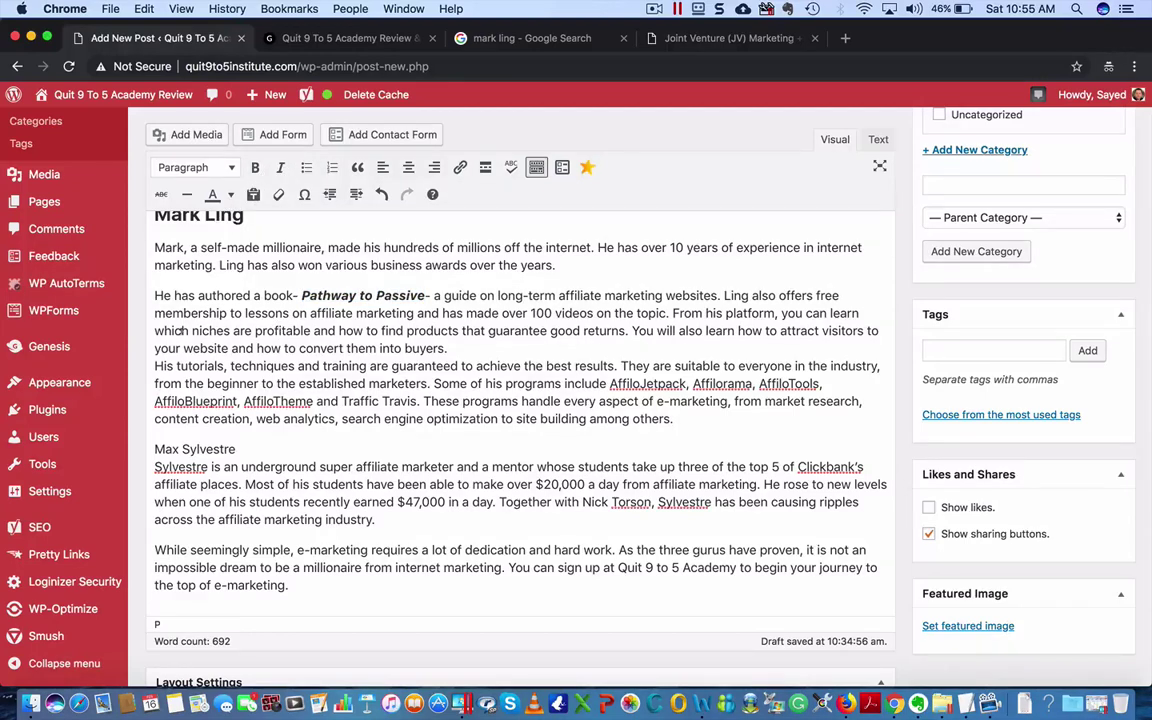
- Start new paragraphs at 'From his platform' and 'His tutorials'
click(674, 312)
key(Return)
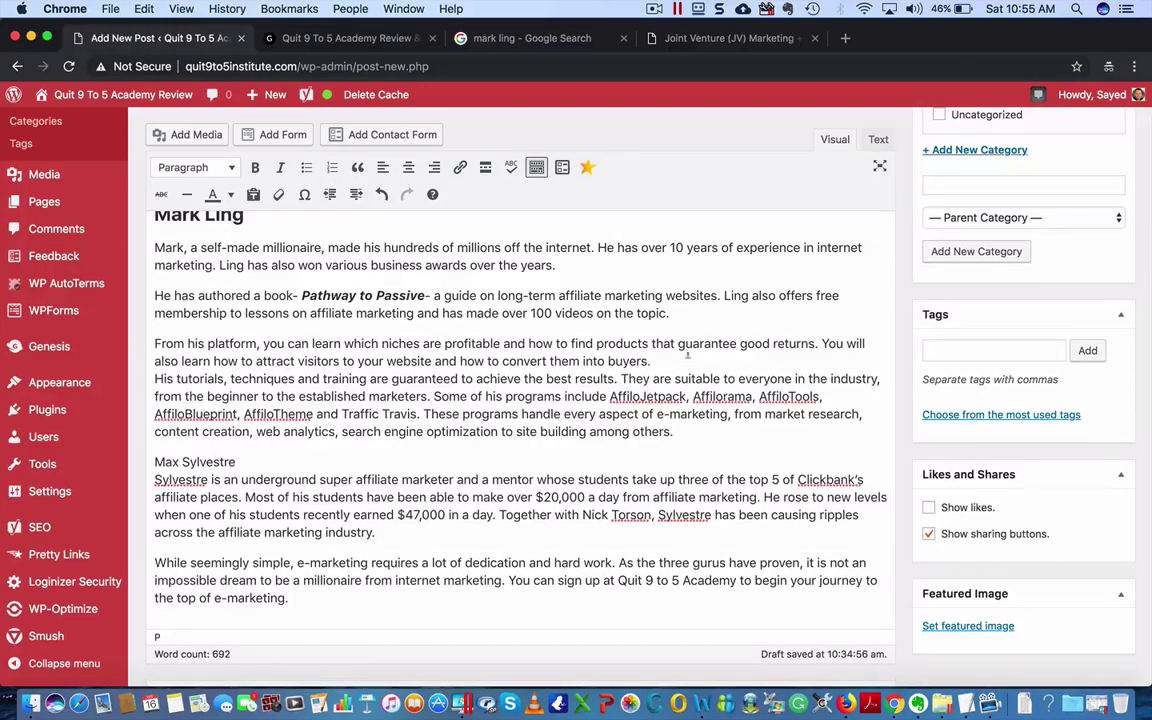
click(681, 360)
key(Return)
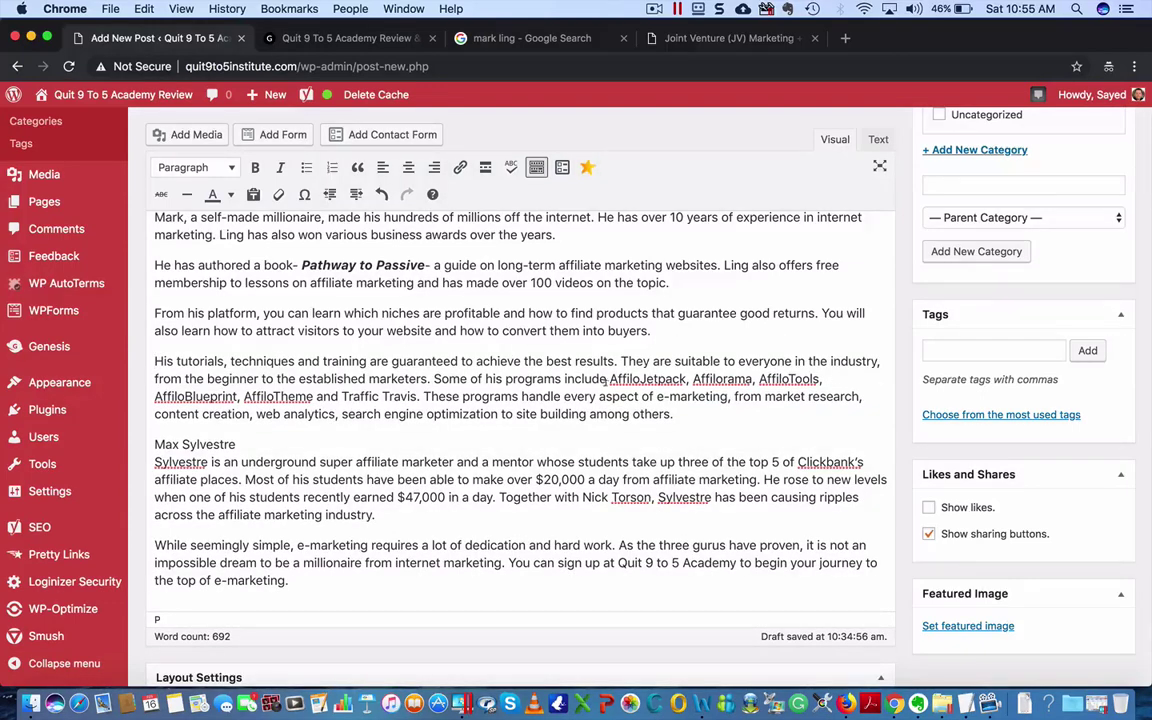
- Italicise AffiloJetpack, Affilorama, AffiloTools, AffiloBlueprint, AffiloTheme and Traffic Travis
drag(610, 379, 685, 380)
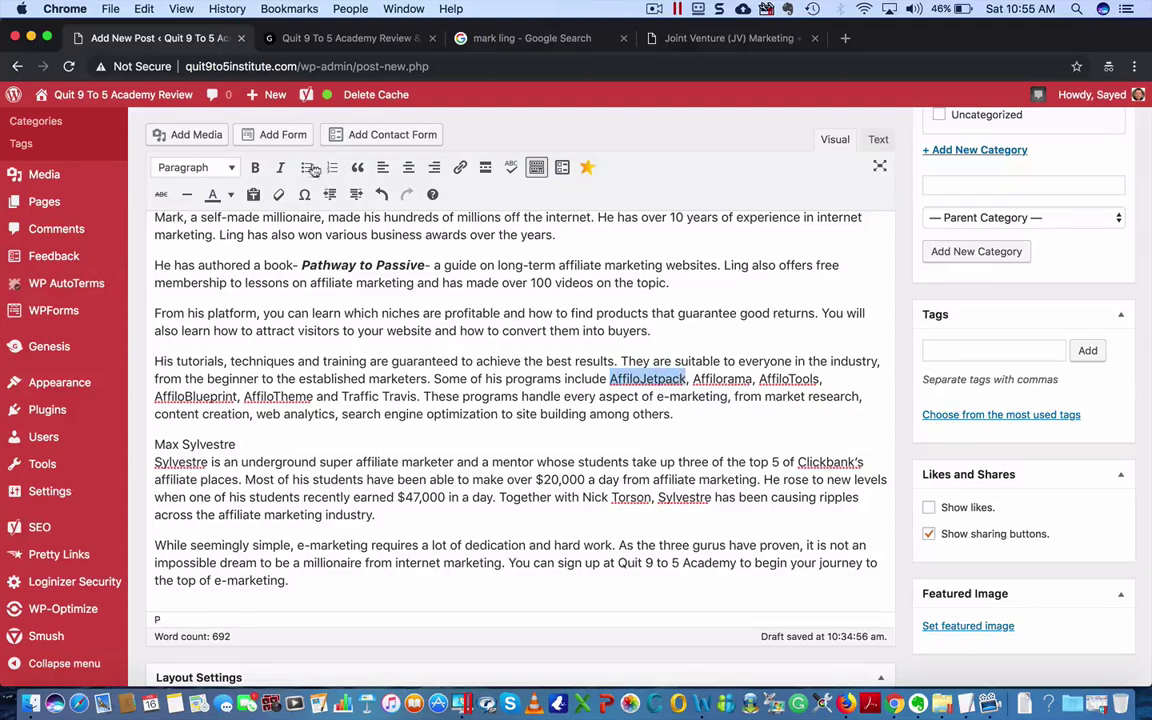
click(280, 167)
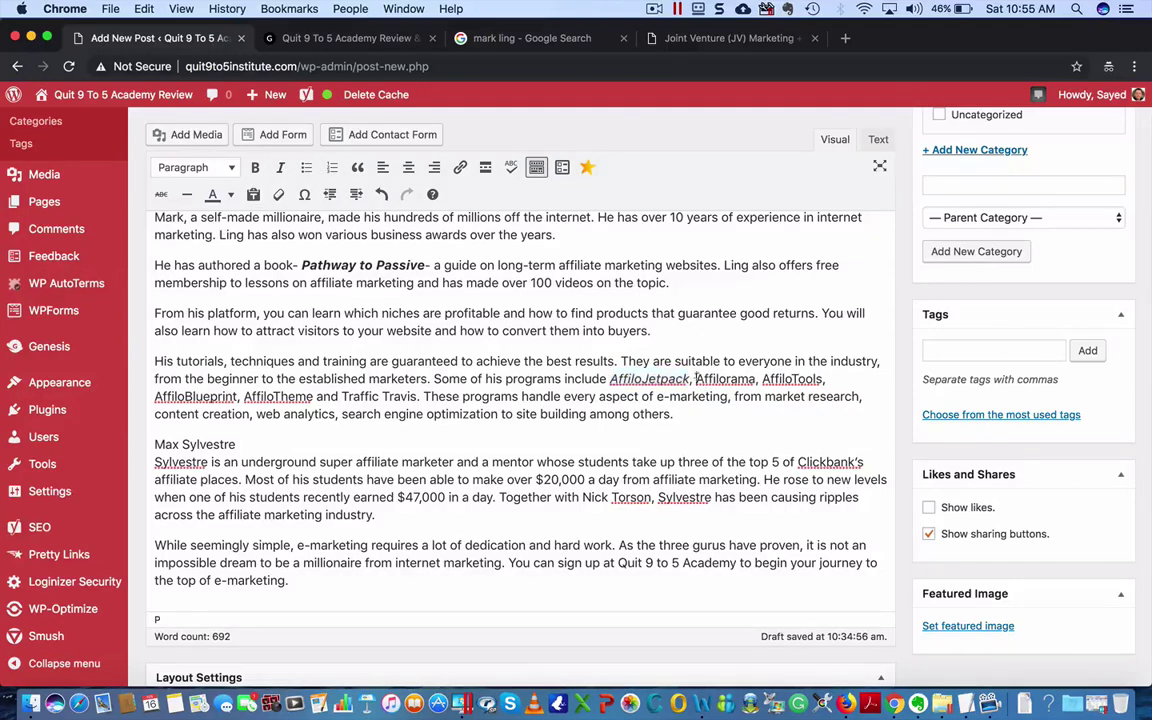
drag(697, 379, 754, 380)
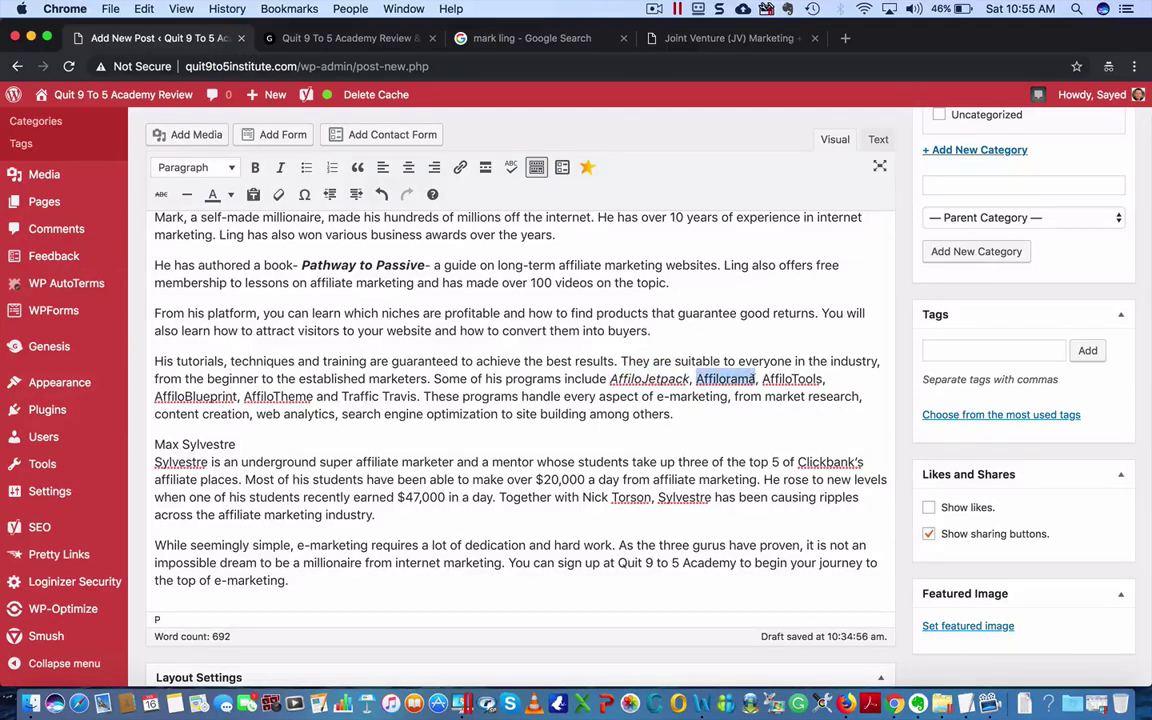
click(280, 167)
drag(764, 379, 800, 380)
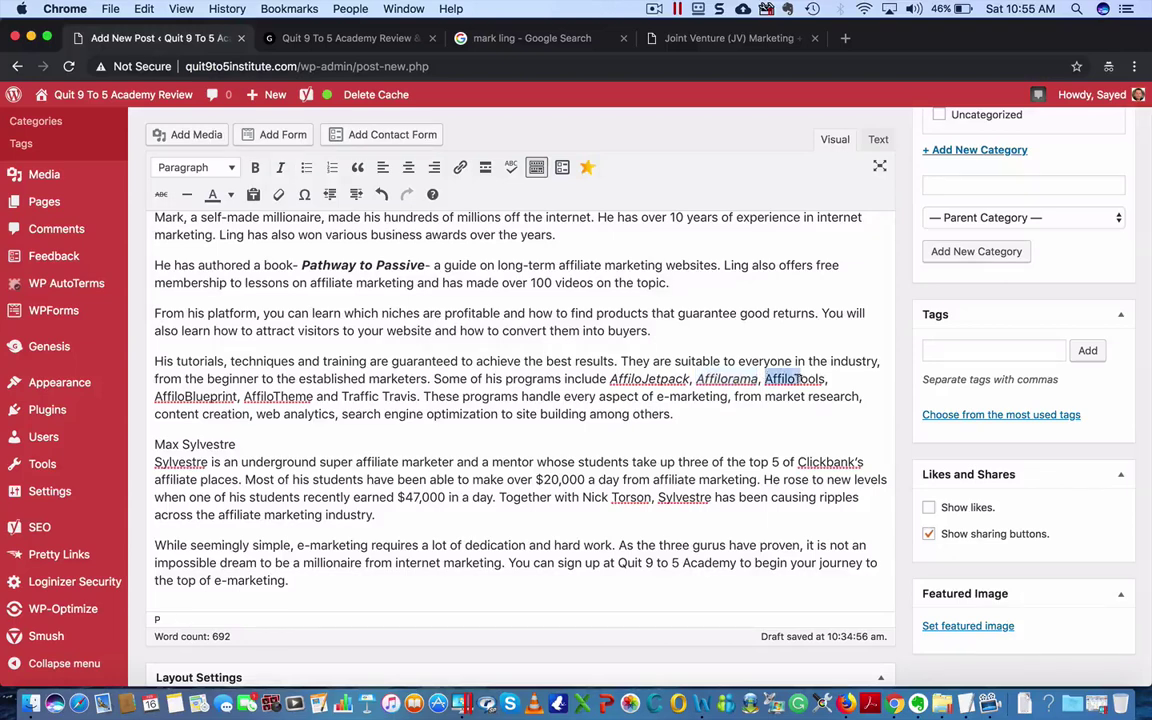
key(shift+Right)
key(shift+Right)
key(shift+Right)
key(super+i)
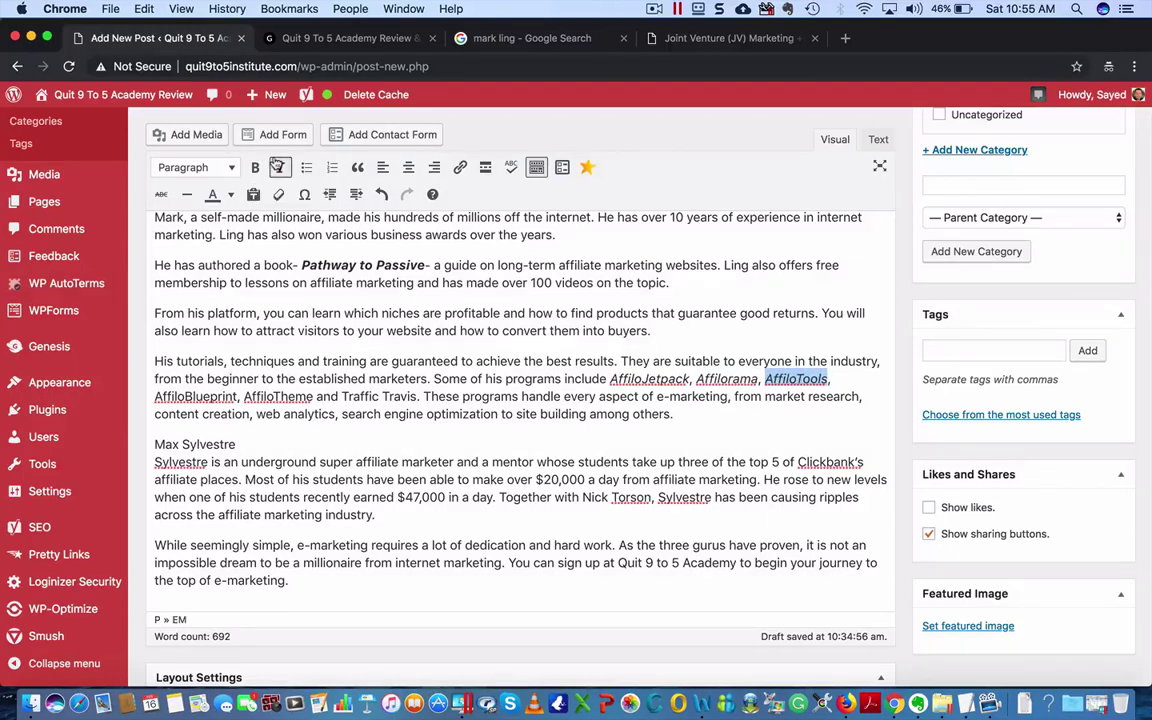
key(Right)
key(Right)
key(Right)
key(shift+Right)
key(shift+Right)
key(shift+Right)
key(shift+Right)
key(shift+Right)
key(shift+Right)
key(shift+Right)
key(shift+Right)
key(shift+Right)
key(shift+Right)
key(shift+Right)
key(shift+Right)
key(shift+Right)
key(shift+Right)
key(shift+Right)
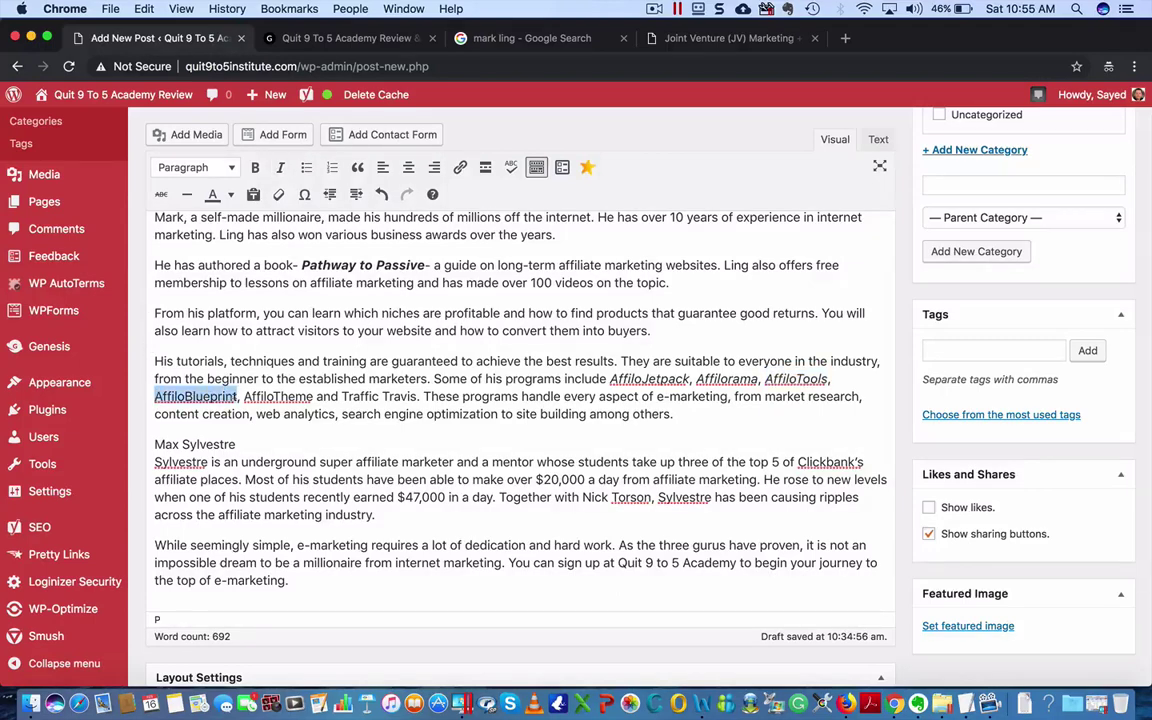
click(280, 167)
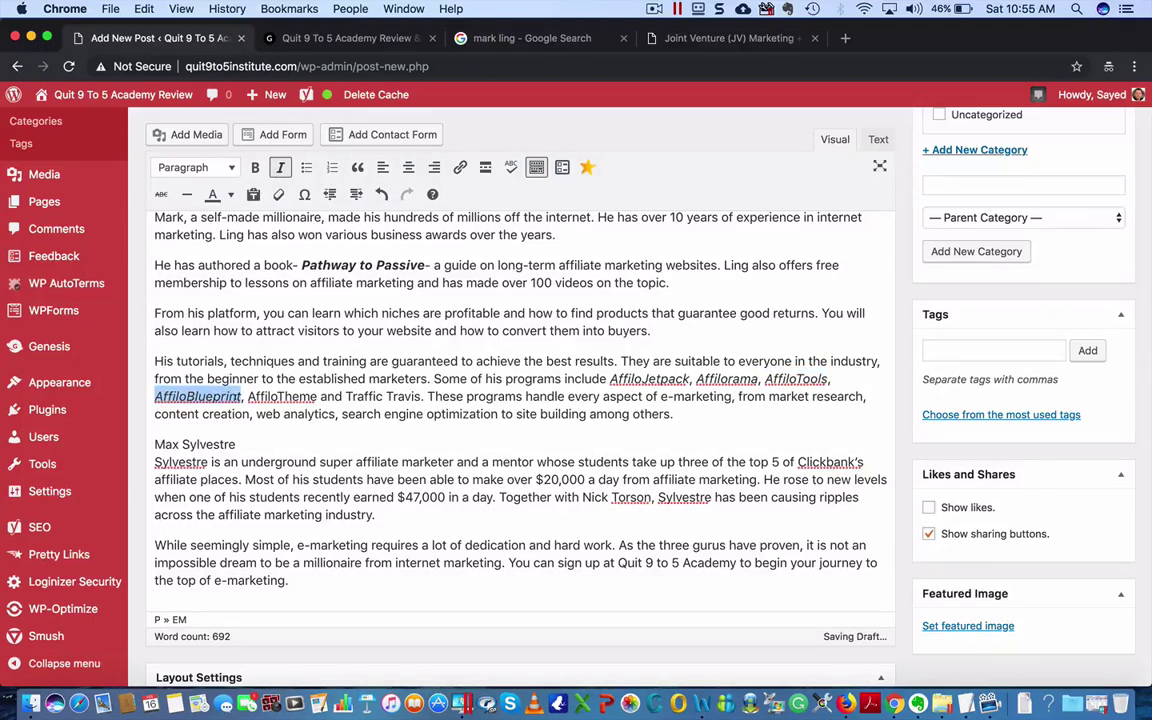
drag(246, 397, 317, 397)
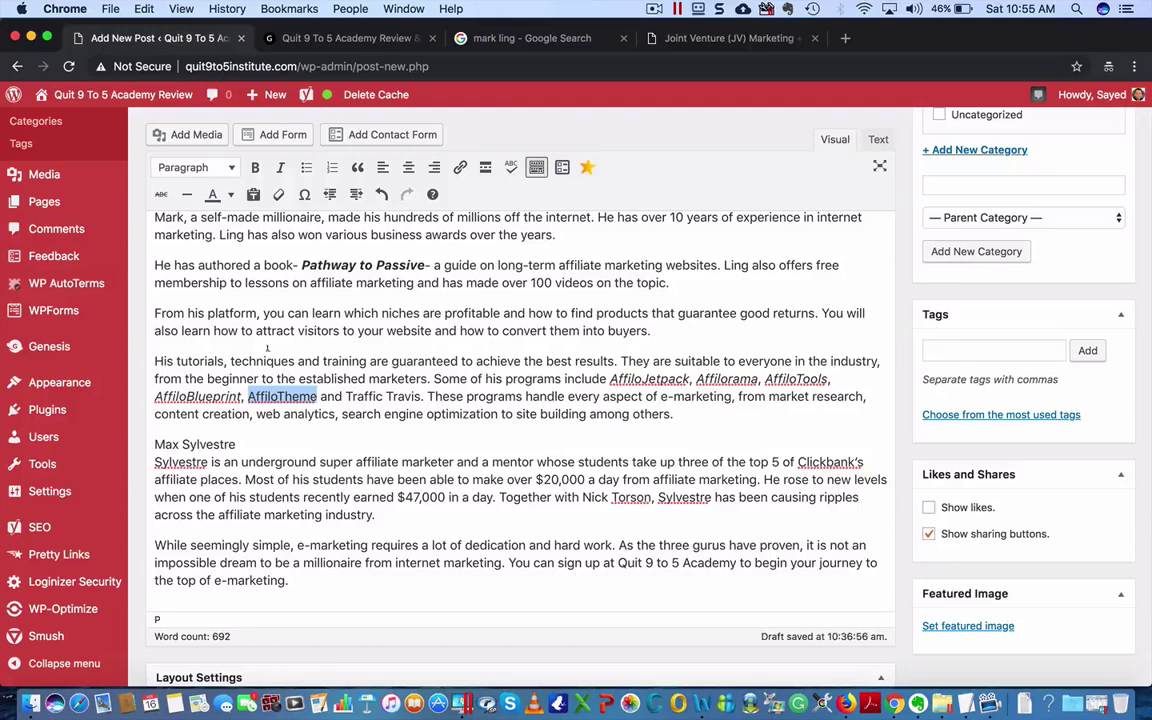
click(280, 167)
click(350, 413)
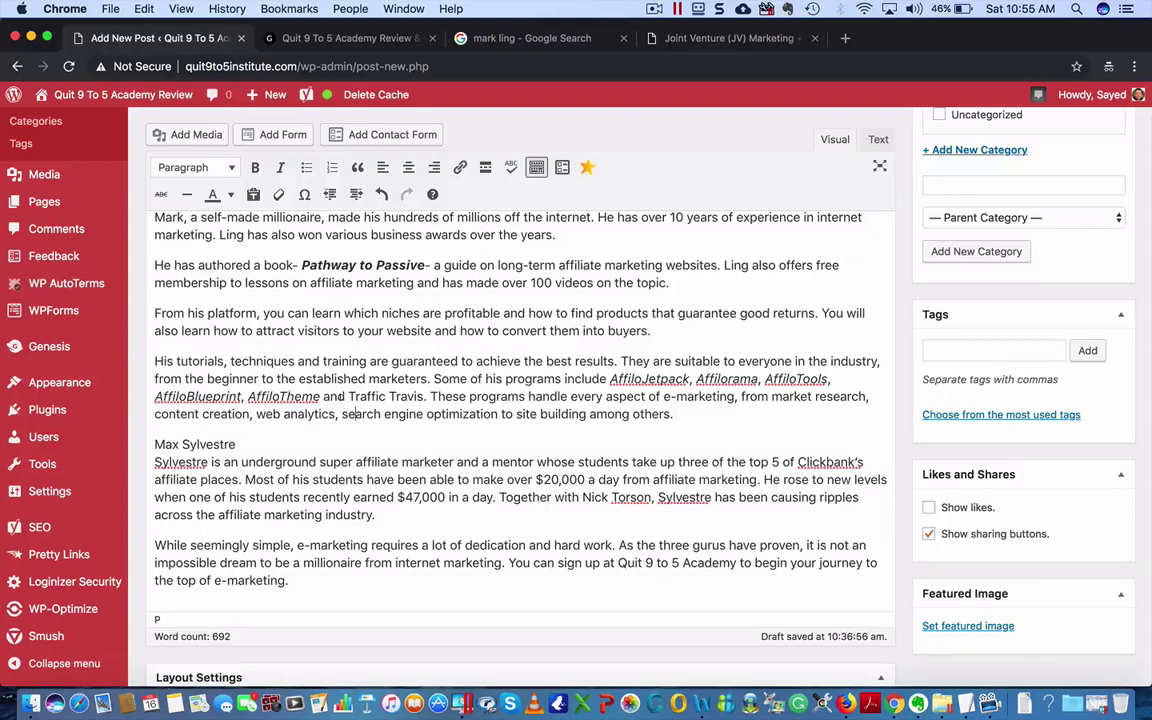
drag(348, 397, 426, 398)
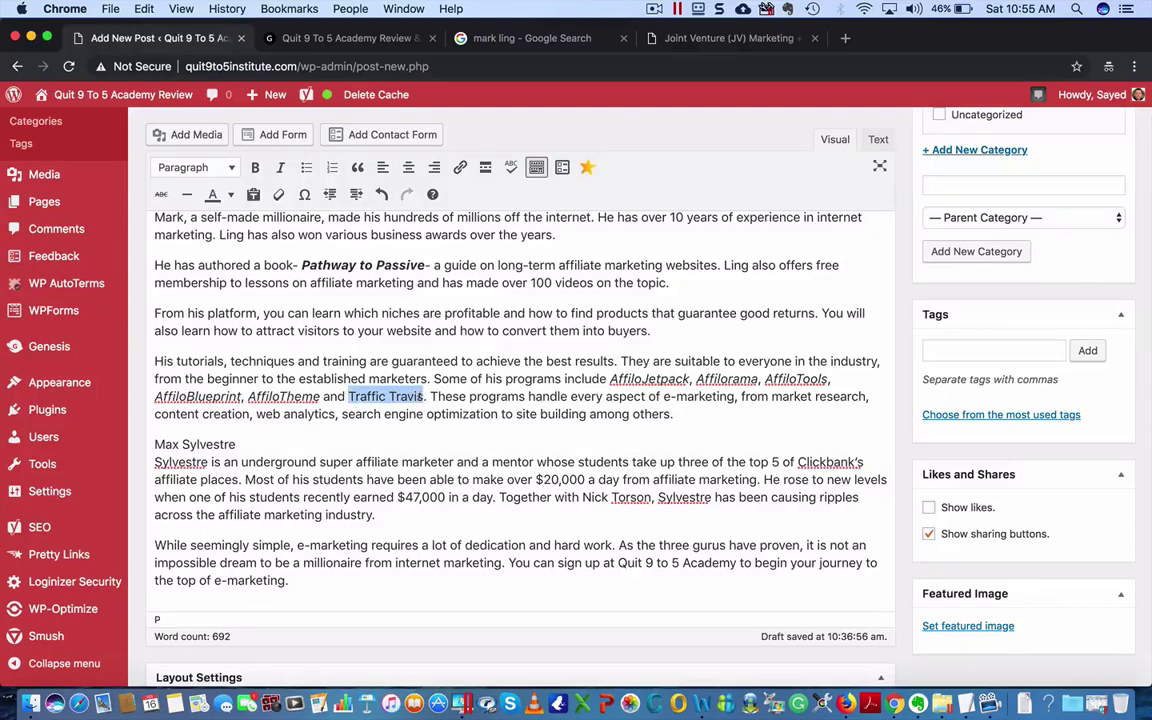
click(281, 168)
click(337, 414)
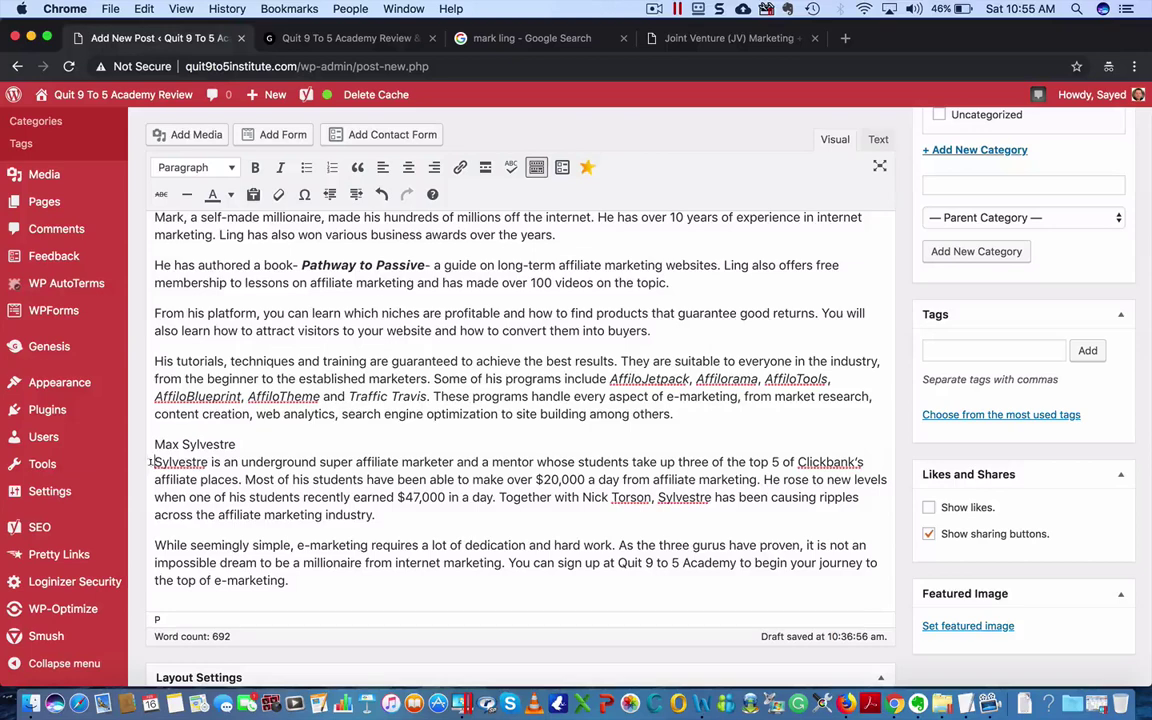
key(Down)
key(Right)
key(Return)
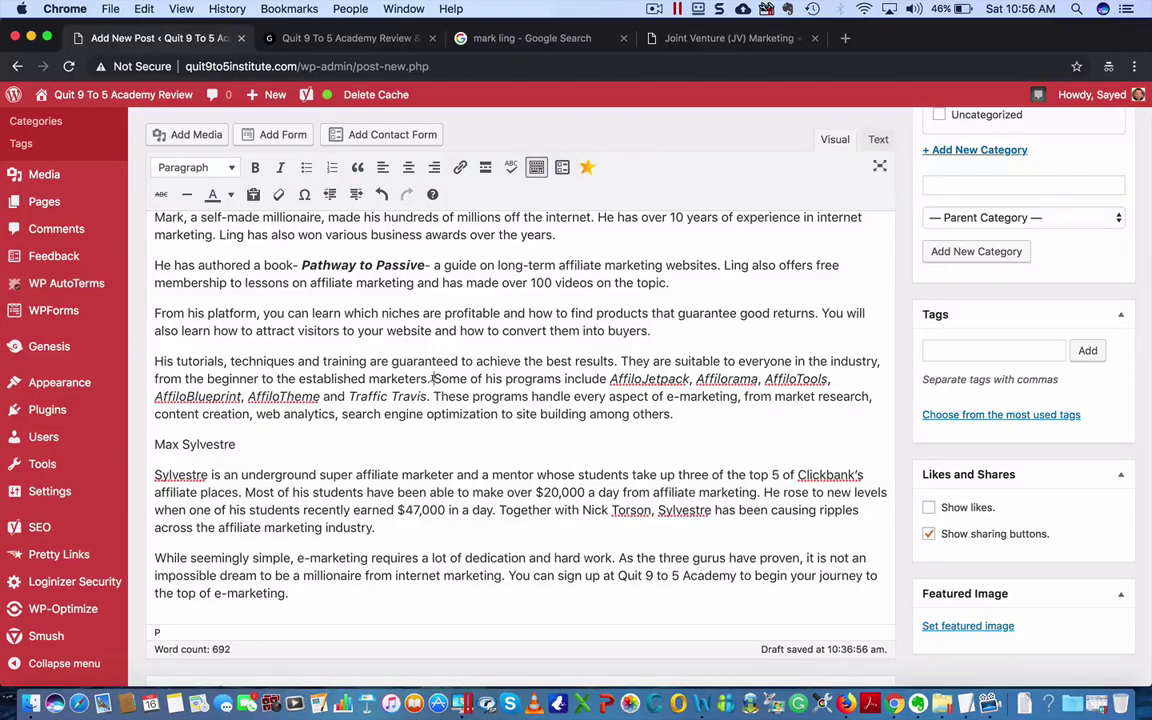
click(432, 379)
key(Return)
click(440, 341)
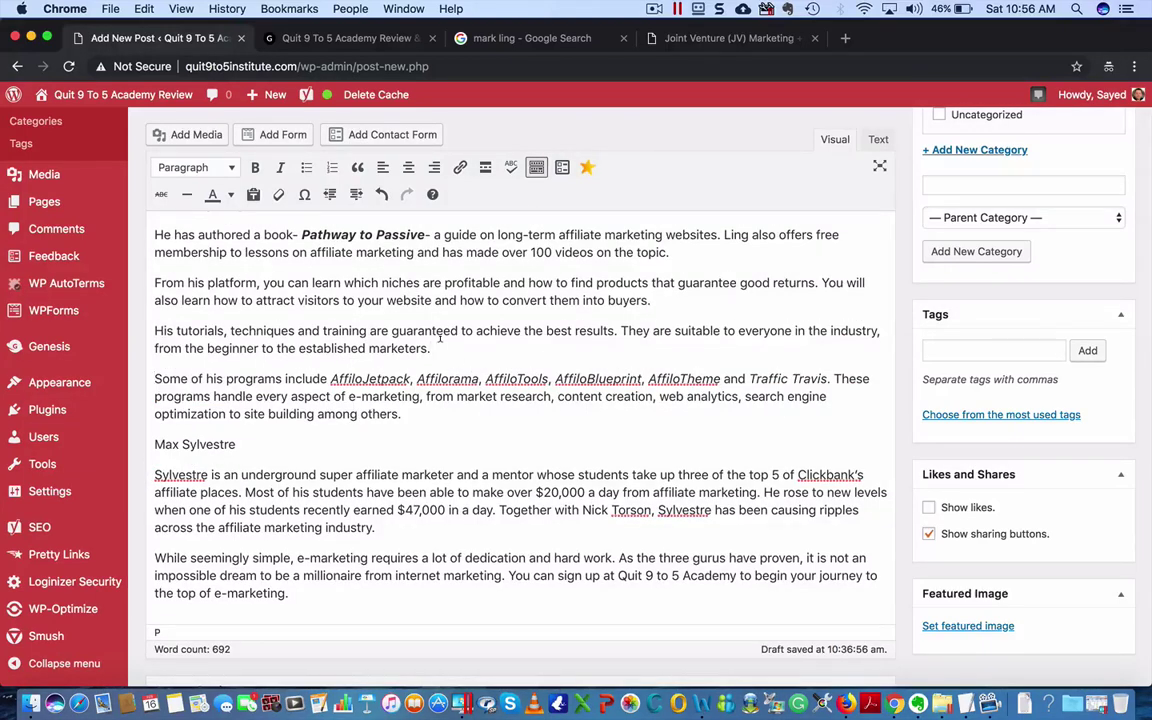
text(..)
click(834, 378)
key(Return)
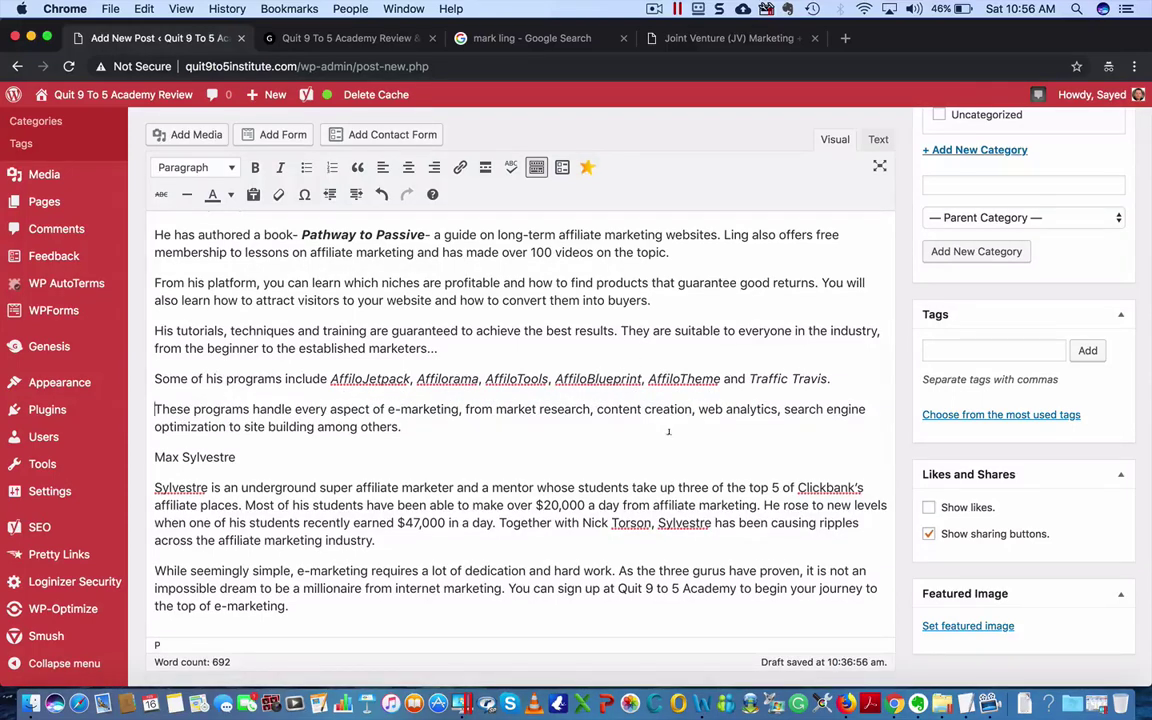
drag(237, 457, 153, 457)
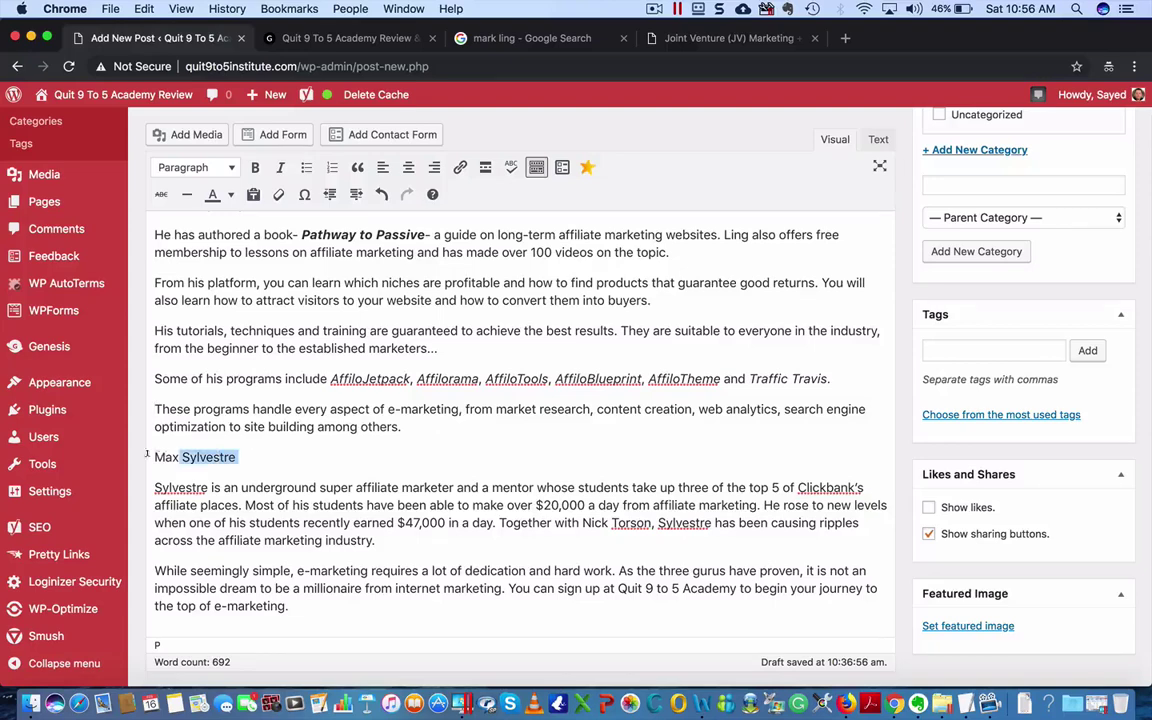
click(255, 168)
click(195, 167)
click(210, 256)
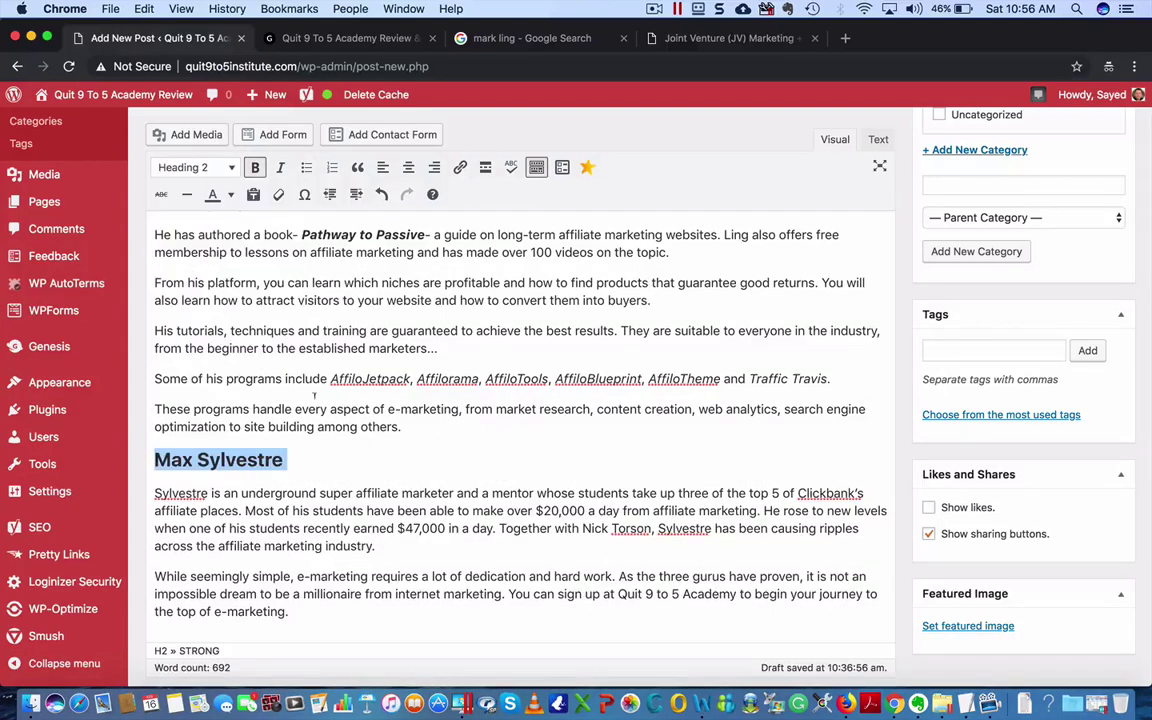
- Split his bio at 'Most of his students' and 'Together with Nick Torson'
click(246, 510)
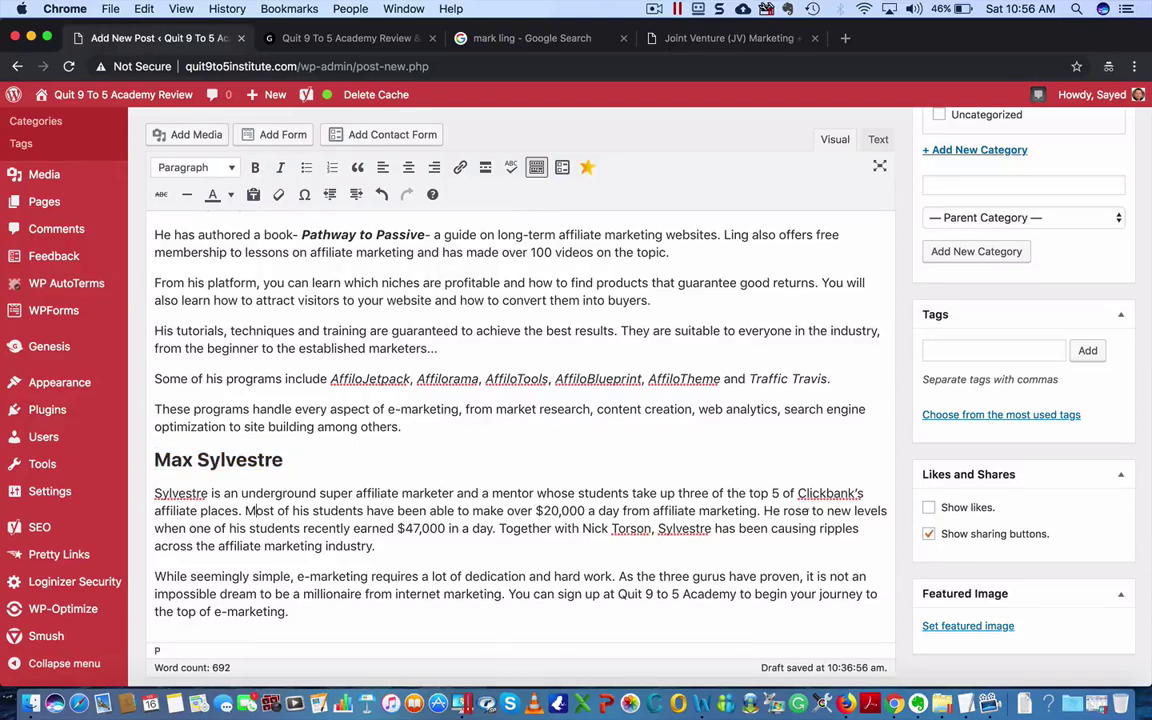
key(Return)
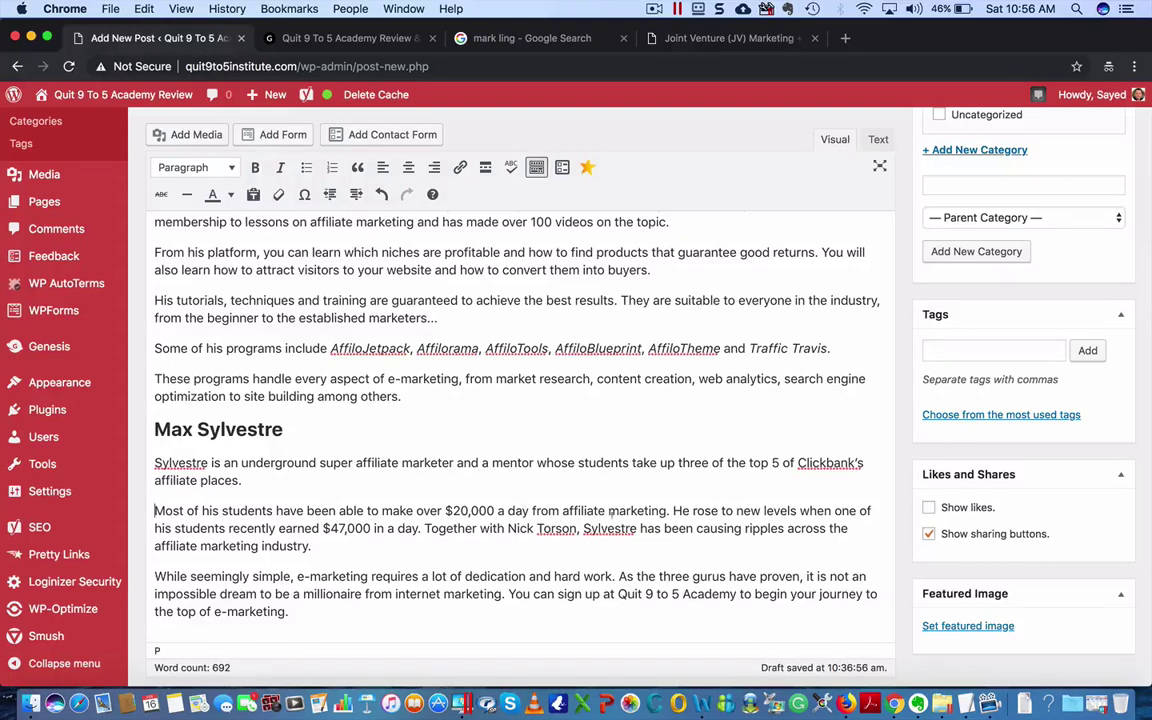
click(424, 528)
key(Return)
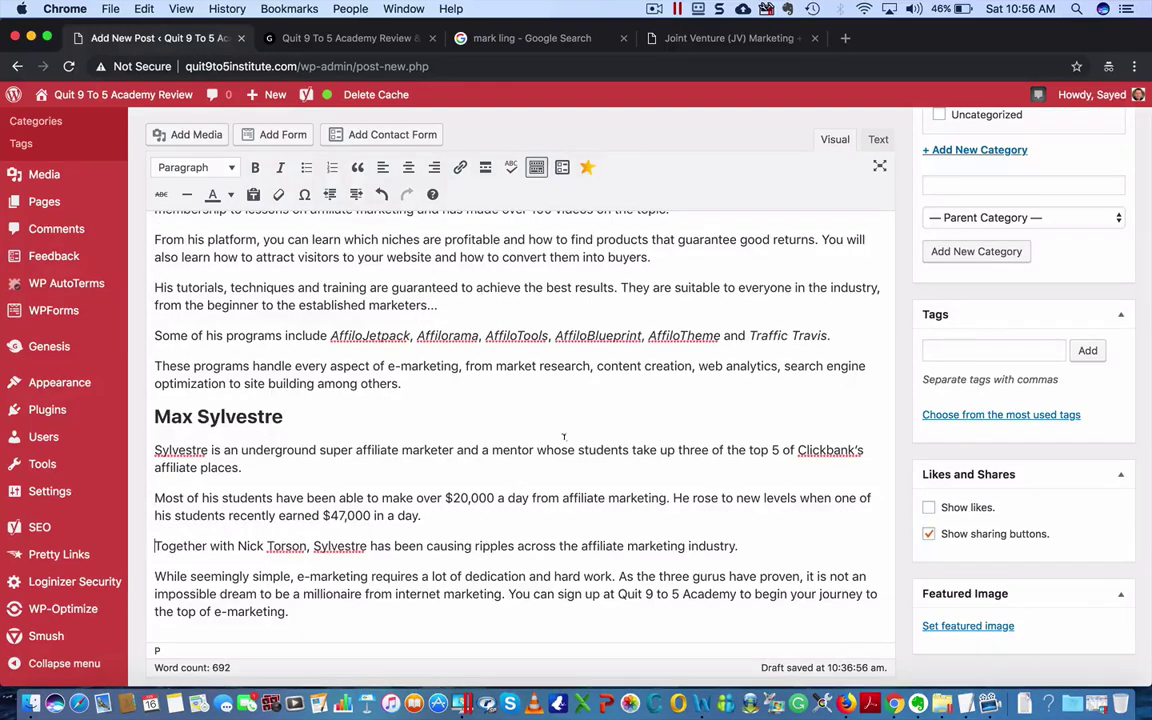
scroll(563, 437, up, 10)
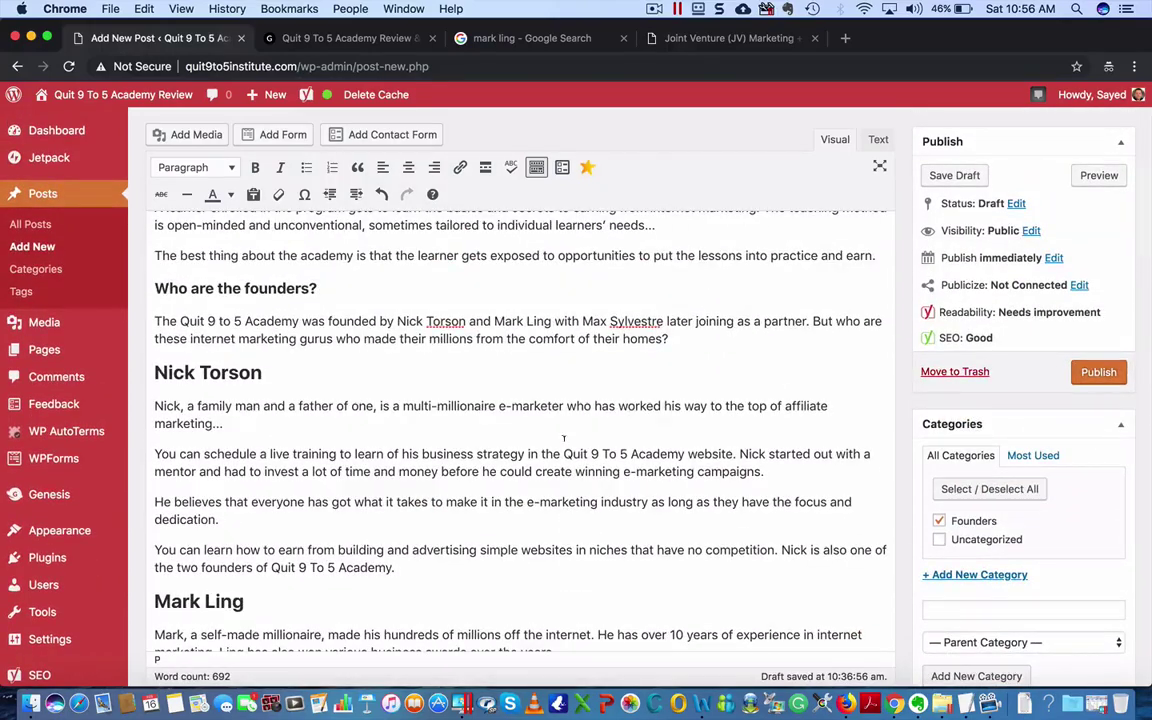
scroll(538, 549, down, 4)
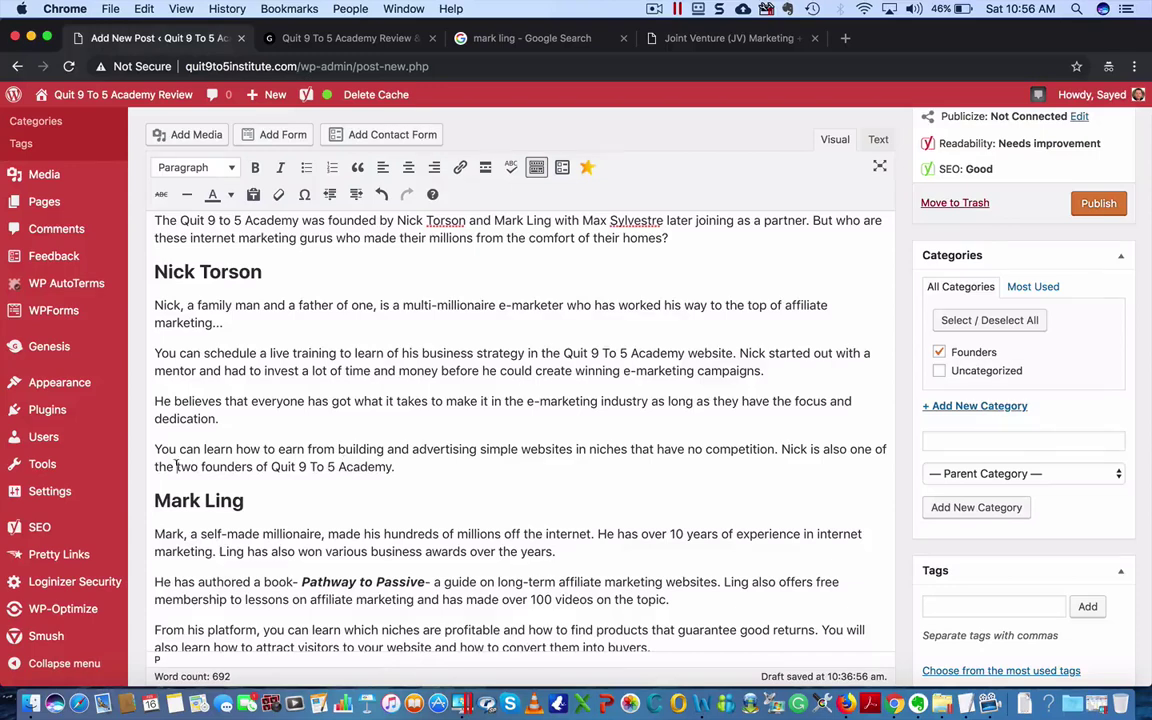
drag(177, 466, 200, 464)
text(three)
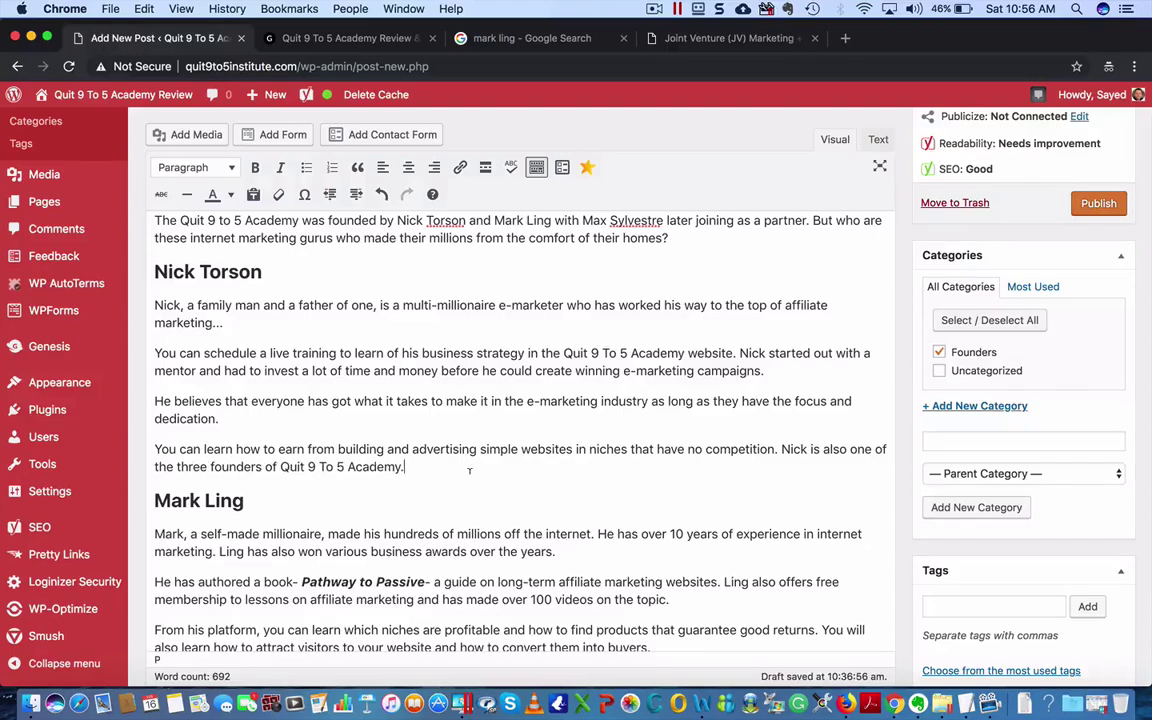
scroll(469, 470, down, 5)
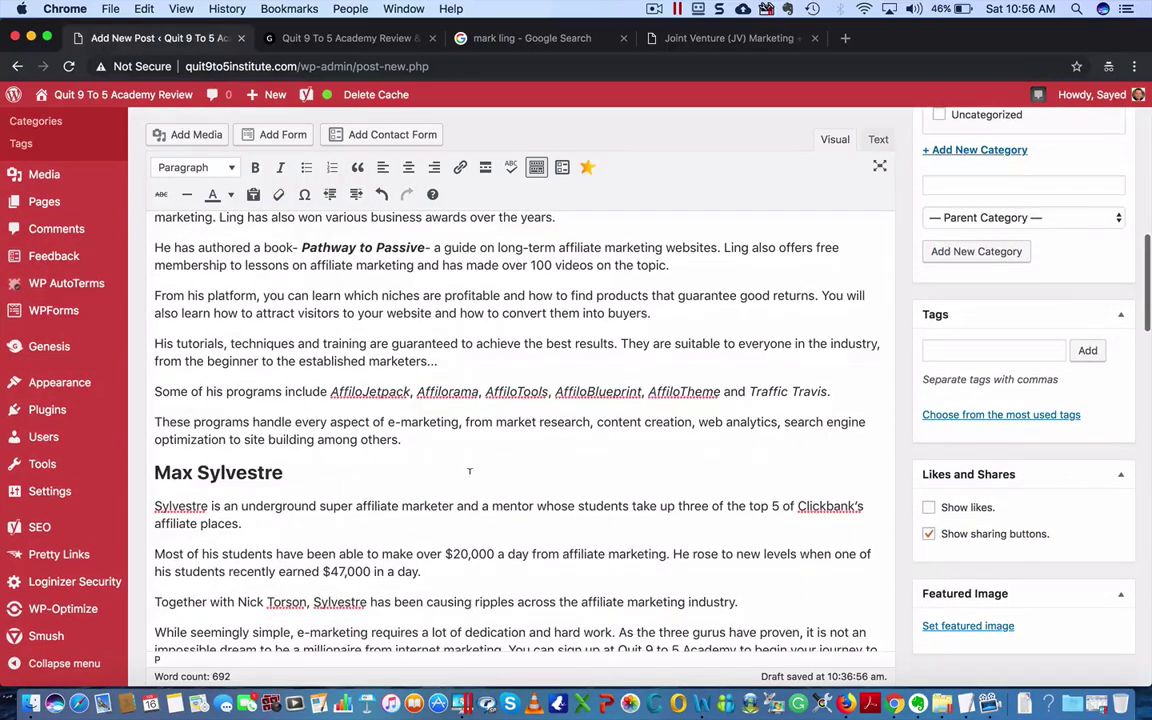
scroll(467, 469, down, 1)
scroll(288, 522, down, 2)
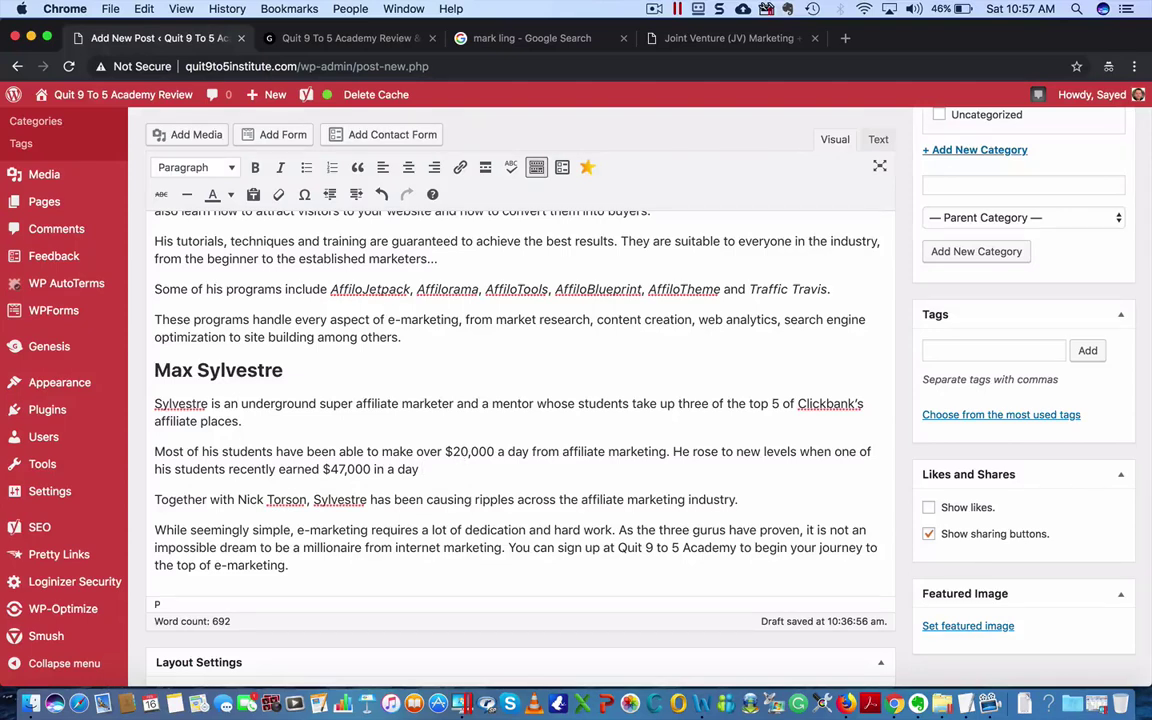
- End the $47,000 sentence with a period and add a 'Legal Disclaimer: The above numbers are not typical…' paragraph
text(()
key(BackSpace)
key(BackSpace)
text(.)
key(Return)
text(L)
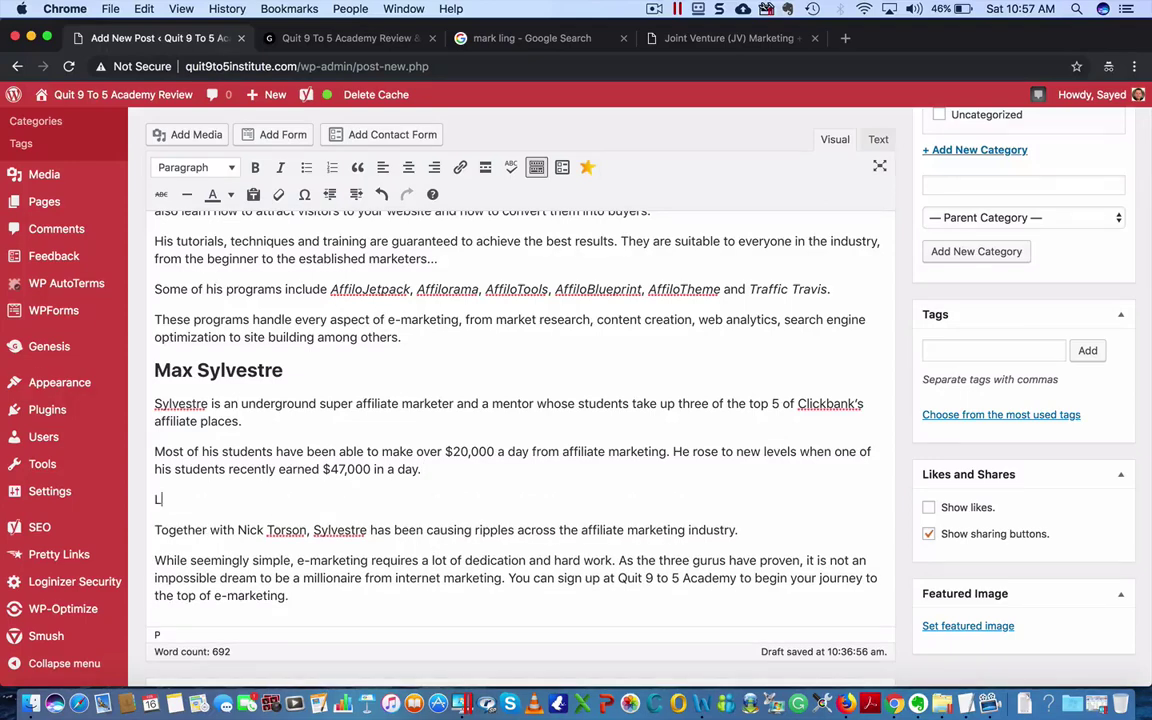
text(egal Disclaimer: The abov)
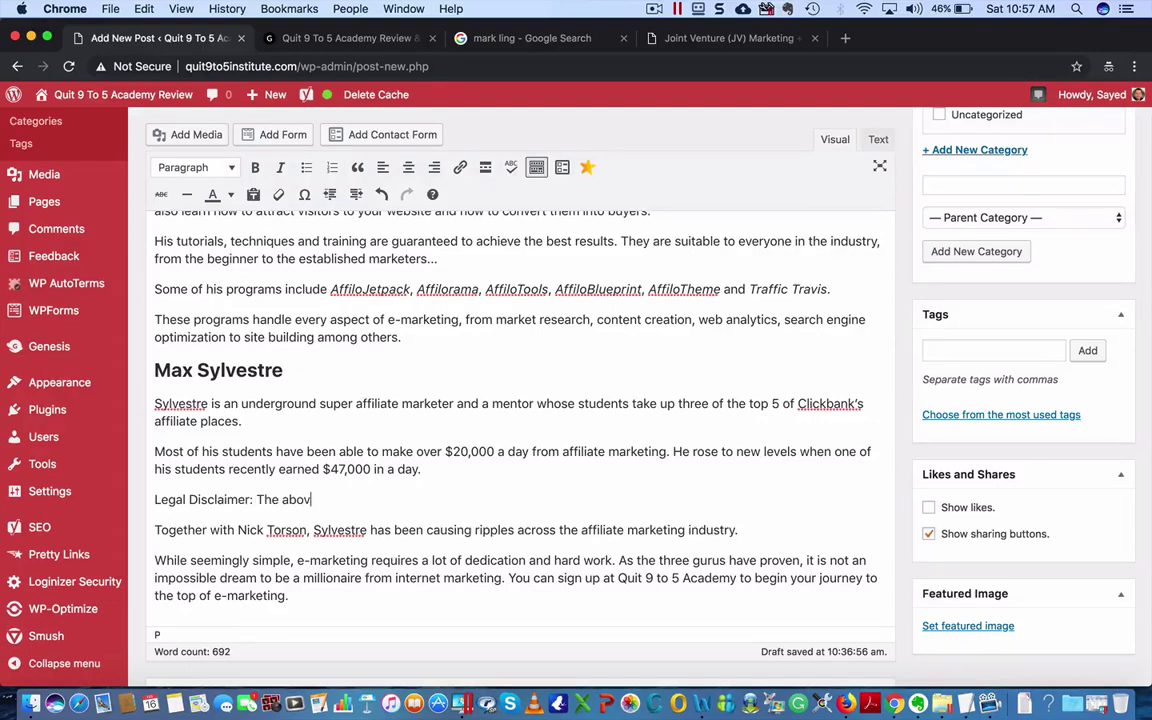
text(e numbers are not typical.)
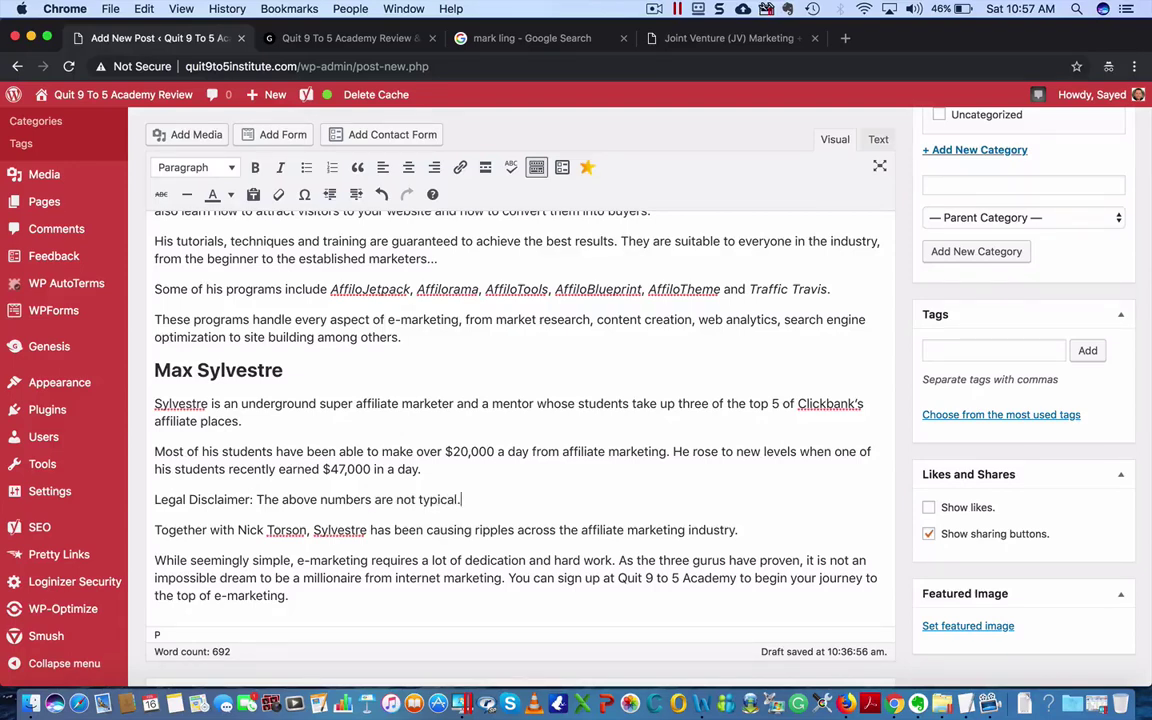
text( You may achieve )
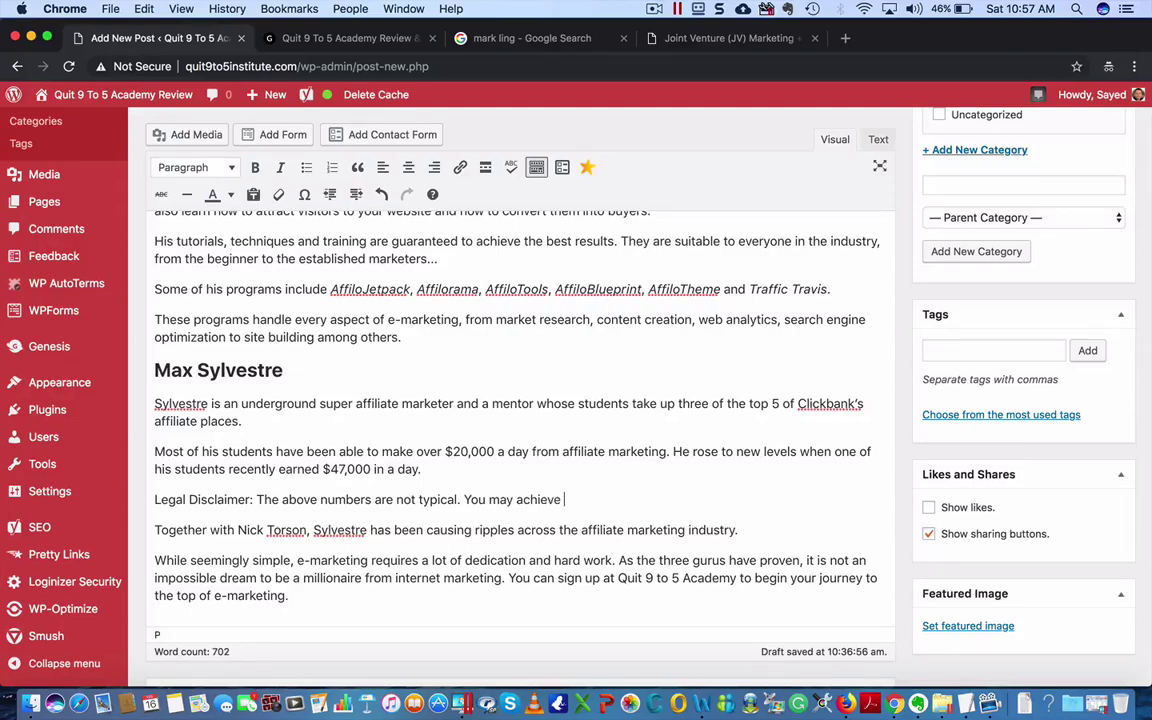
text(more)
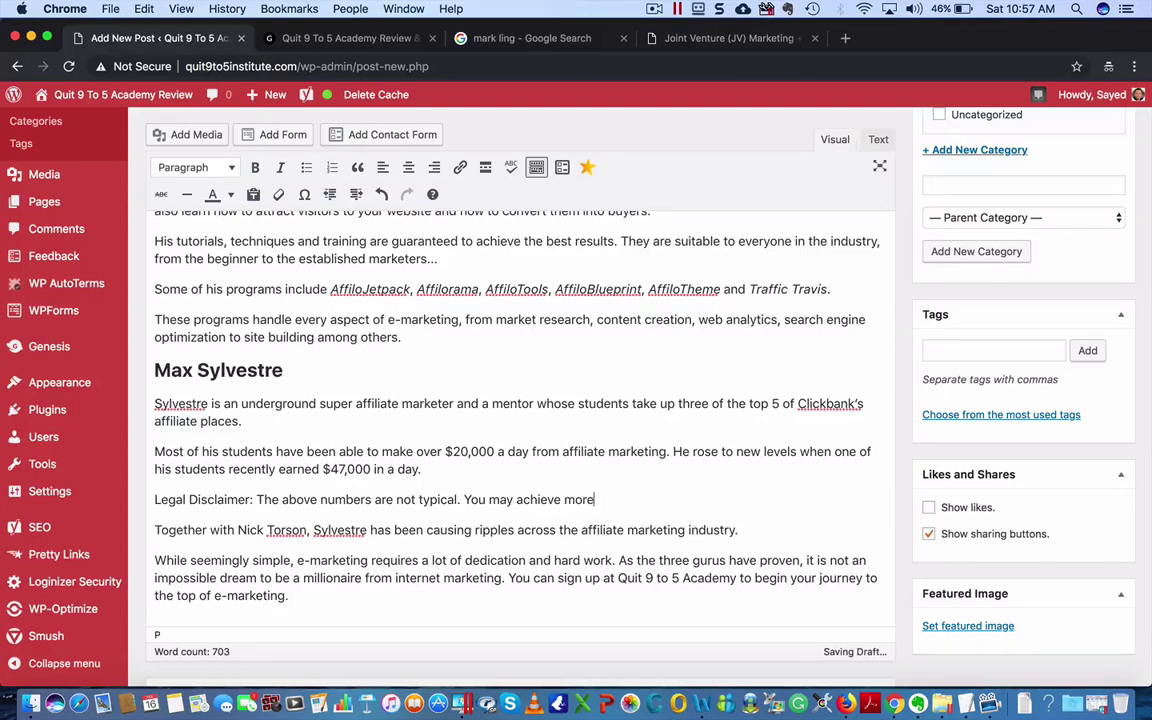
text( or low)
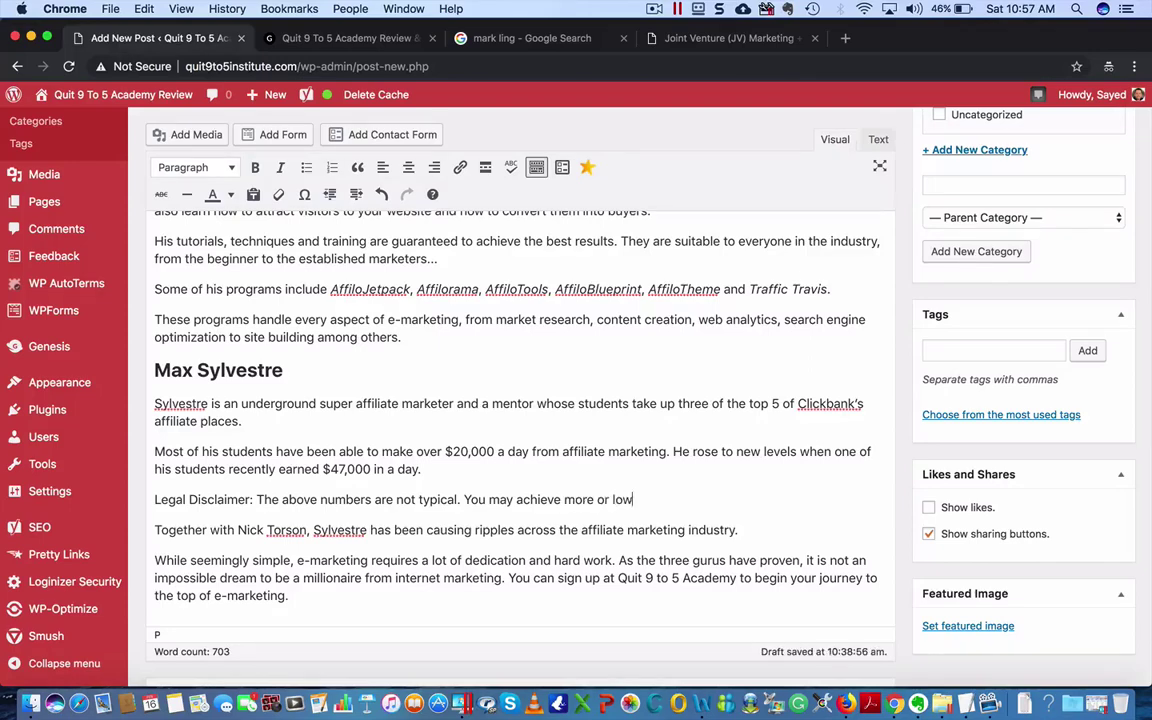
text(er or even nothing at all)
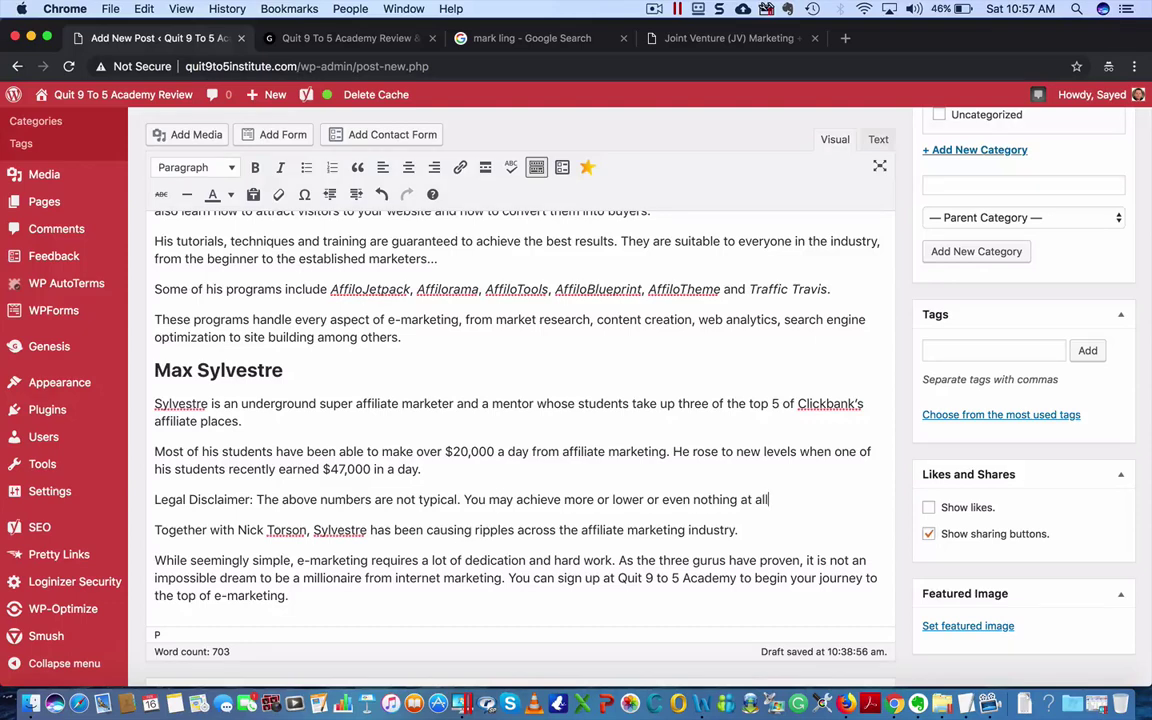
text(. It depends on your f)
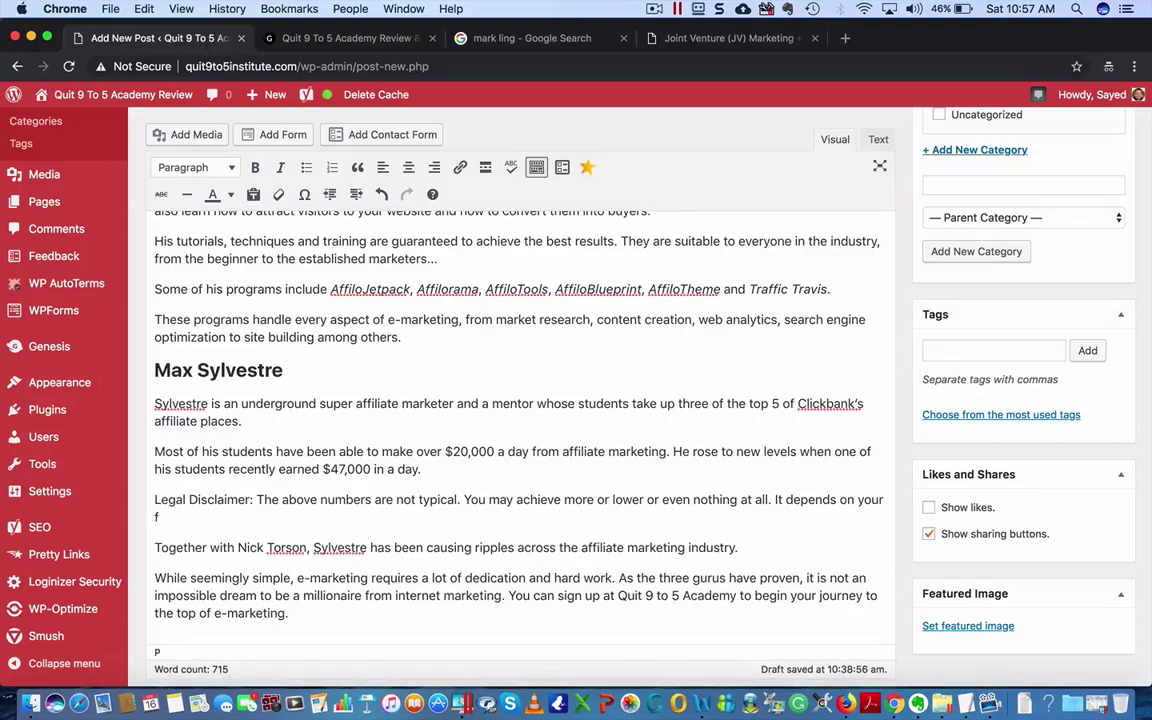
key(BackSpace)
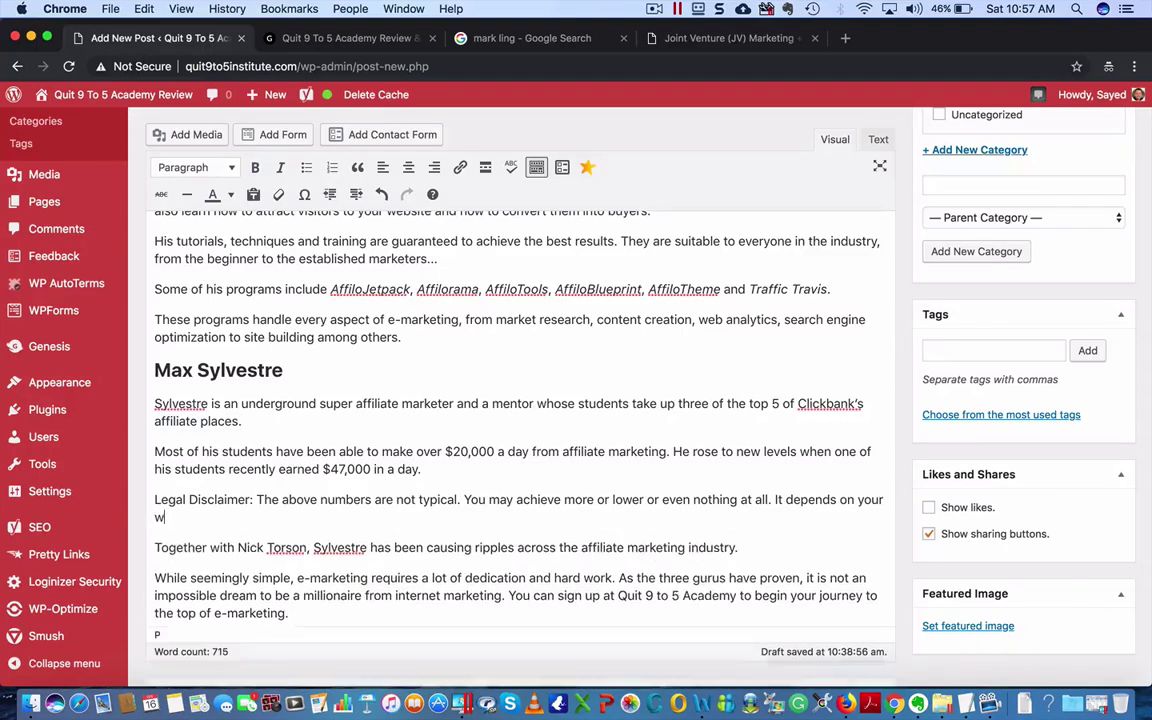
text(wo)
key(BackSpace)
key(BackSpace)
key(BackSpace)
key(BackSpace)
key(BackSpace)
key(BackSpace)
key(BackSpace)
key(BackSpace)
key(BackSpace)
key(BackSpace)
key(BackSpace)
key(BackSpace)
key(BackSpace)
key(BackSpace)
key(BackSpace)
key(BackSpace)
key(BackSpace)
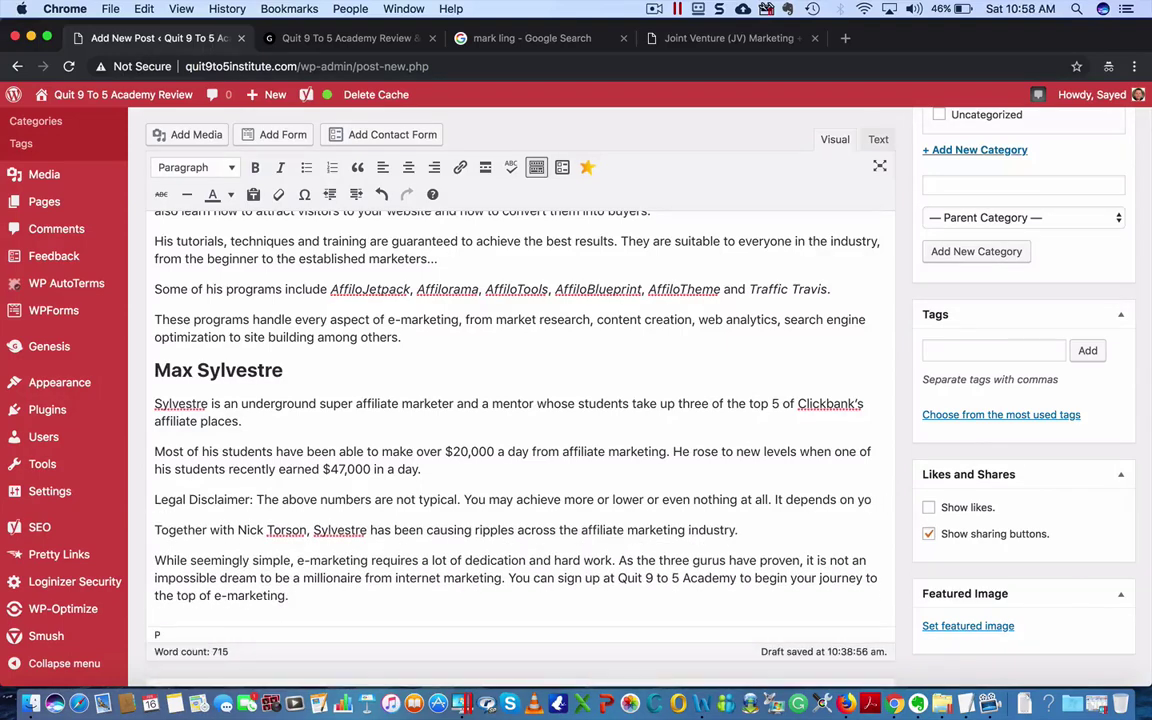
key(BackSpace)
key(BackSpace)
key(BackSpace)
key(BackSpace)
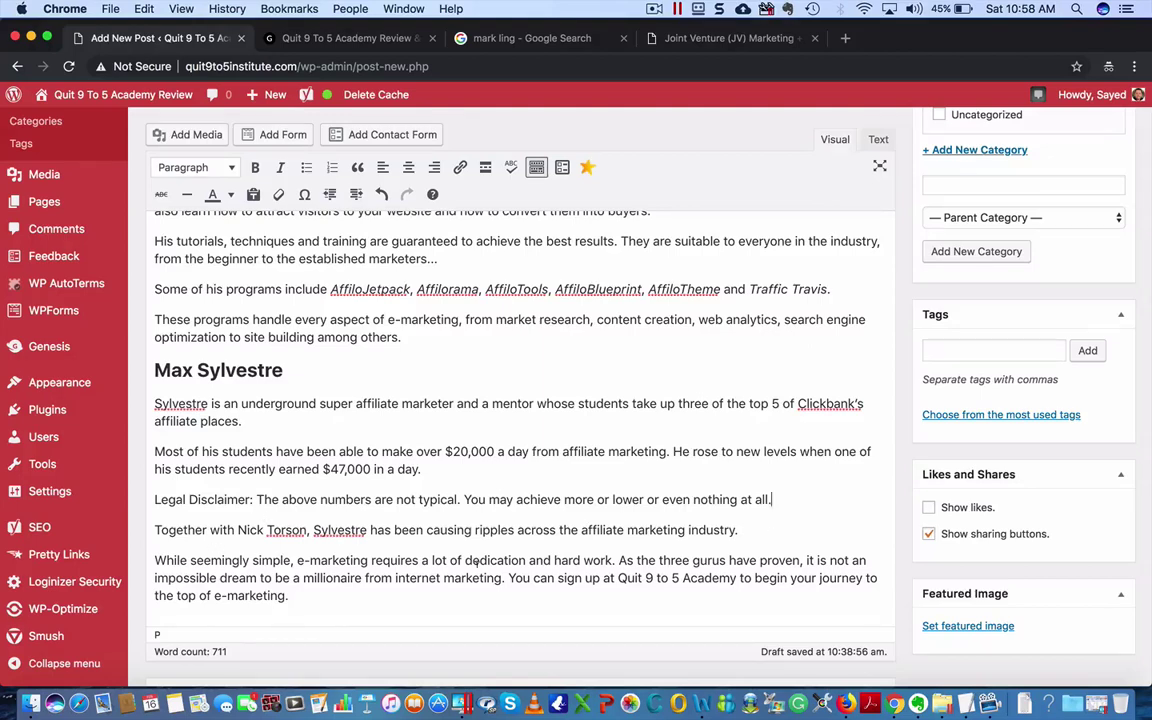
- Replace 'Quit 9 to 5 Academy' in the closing sign-up sentence with 'for the program'
click(507, 578)
drag(509, 578, 737, 578)
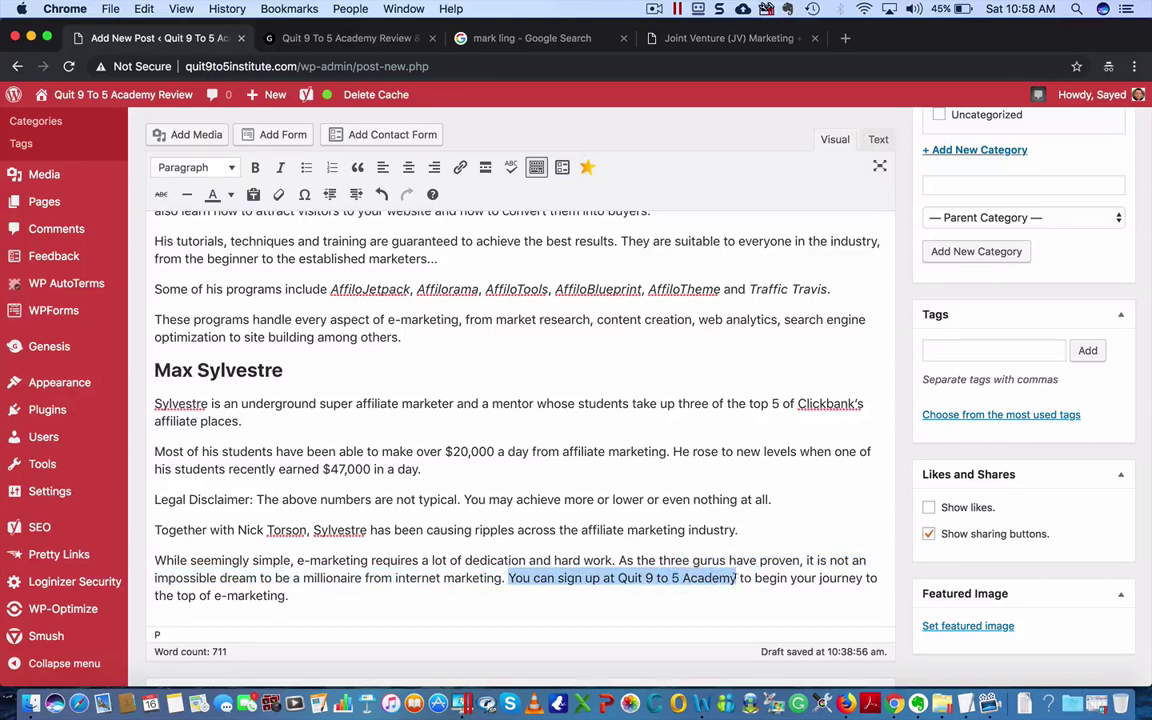
click(757, 578)
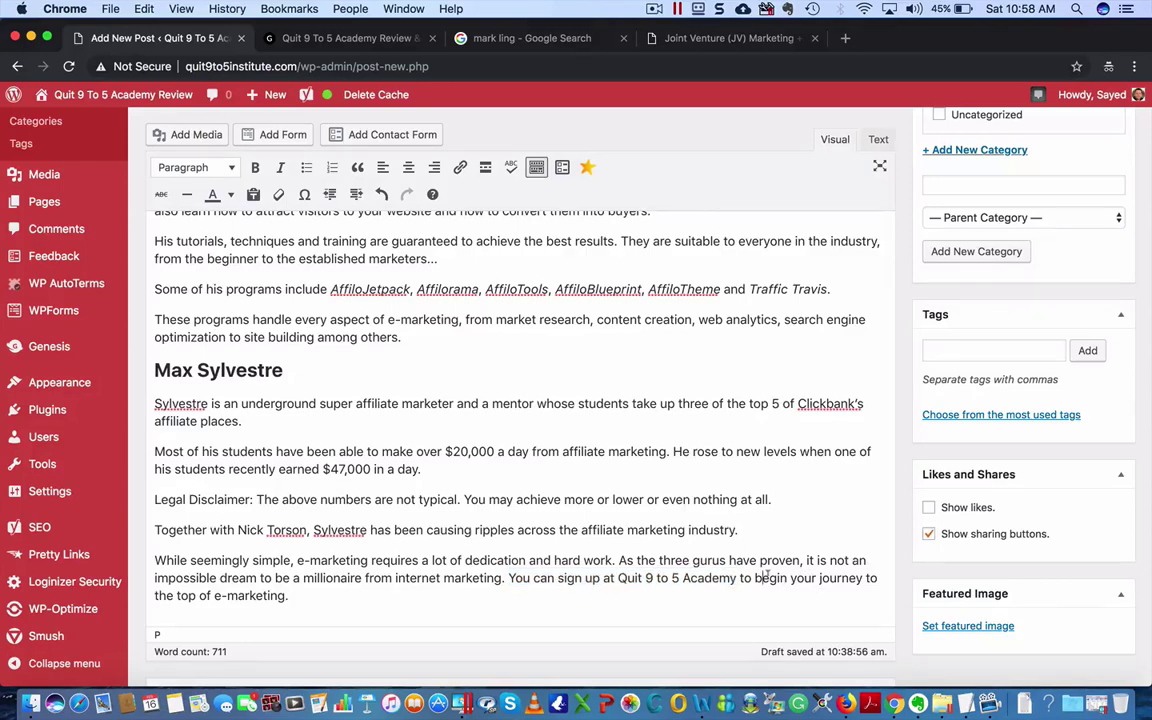
scroll(751, 560, down, 1)
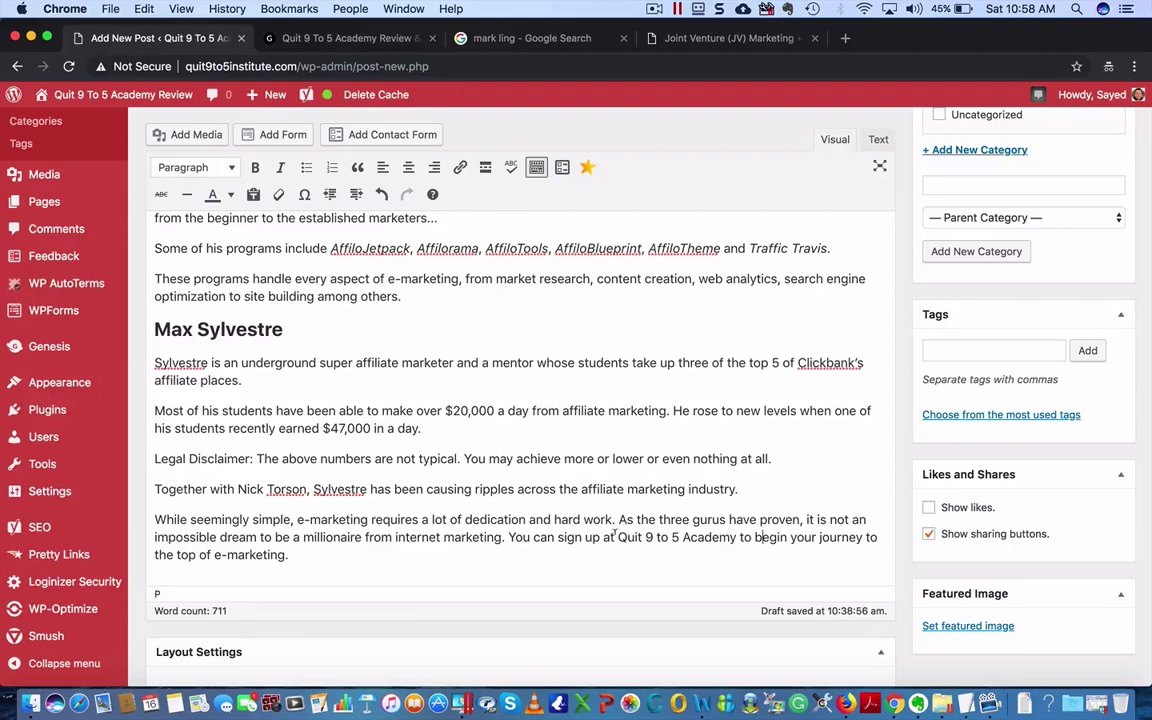
drag(618, 537, 736, 537)
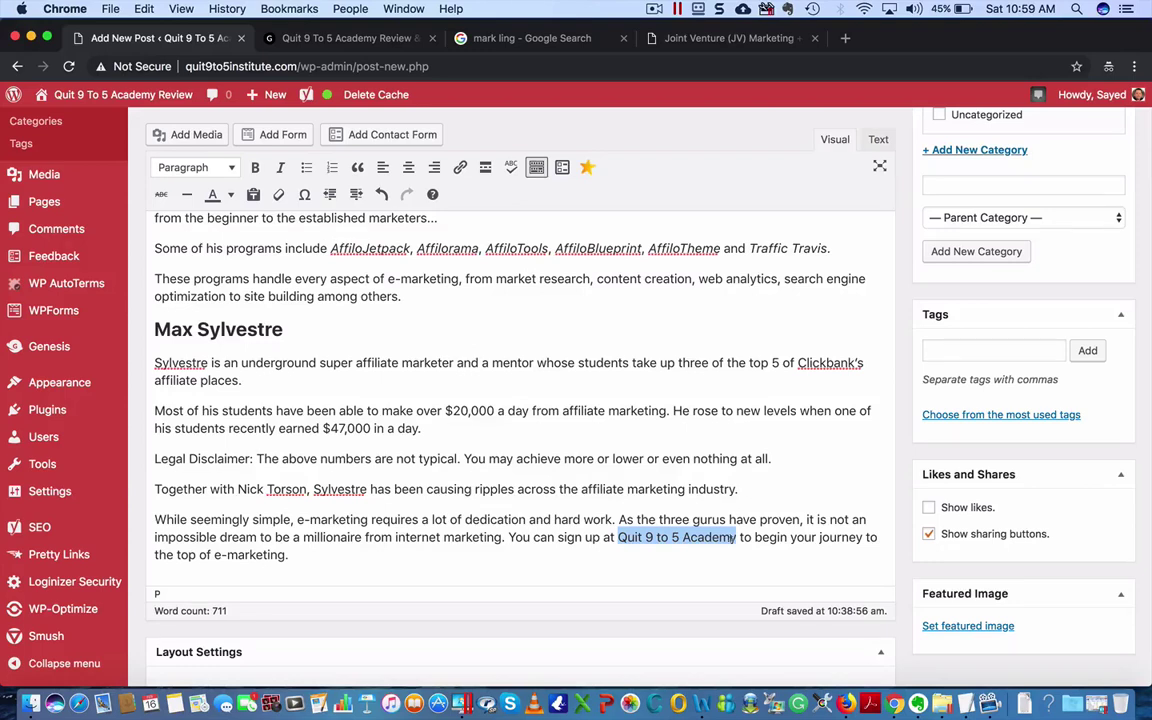
click(681, 538)
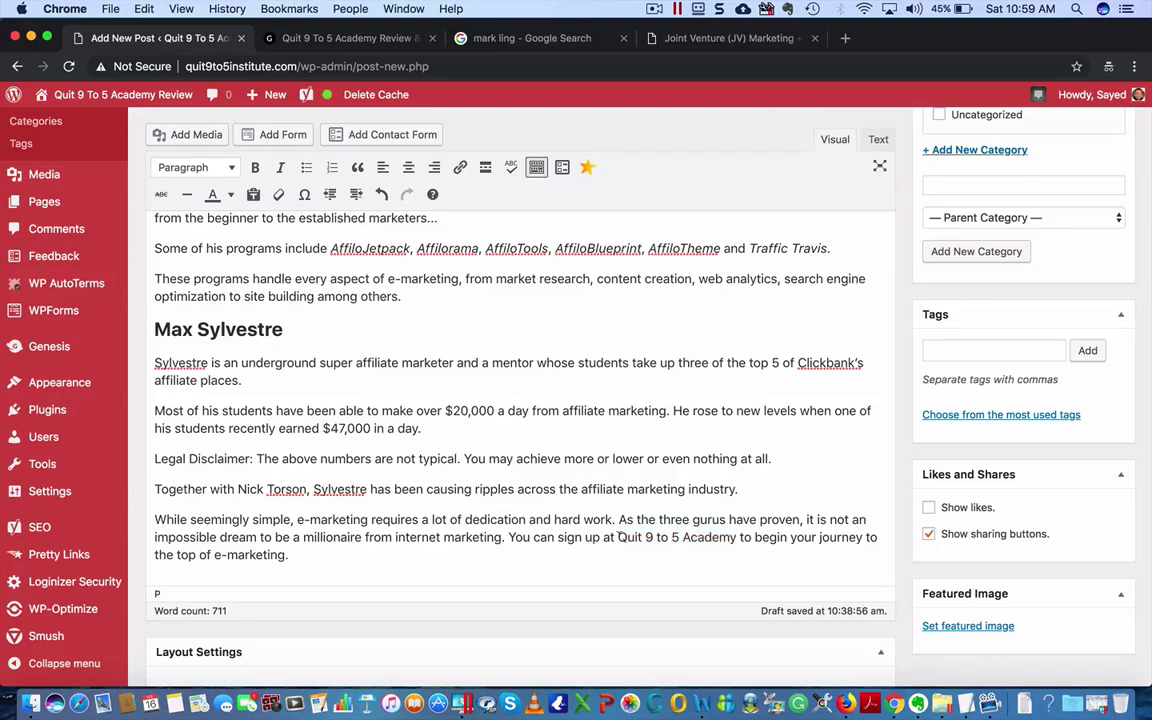
drag(620, 537, 739, 537)
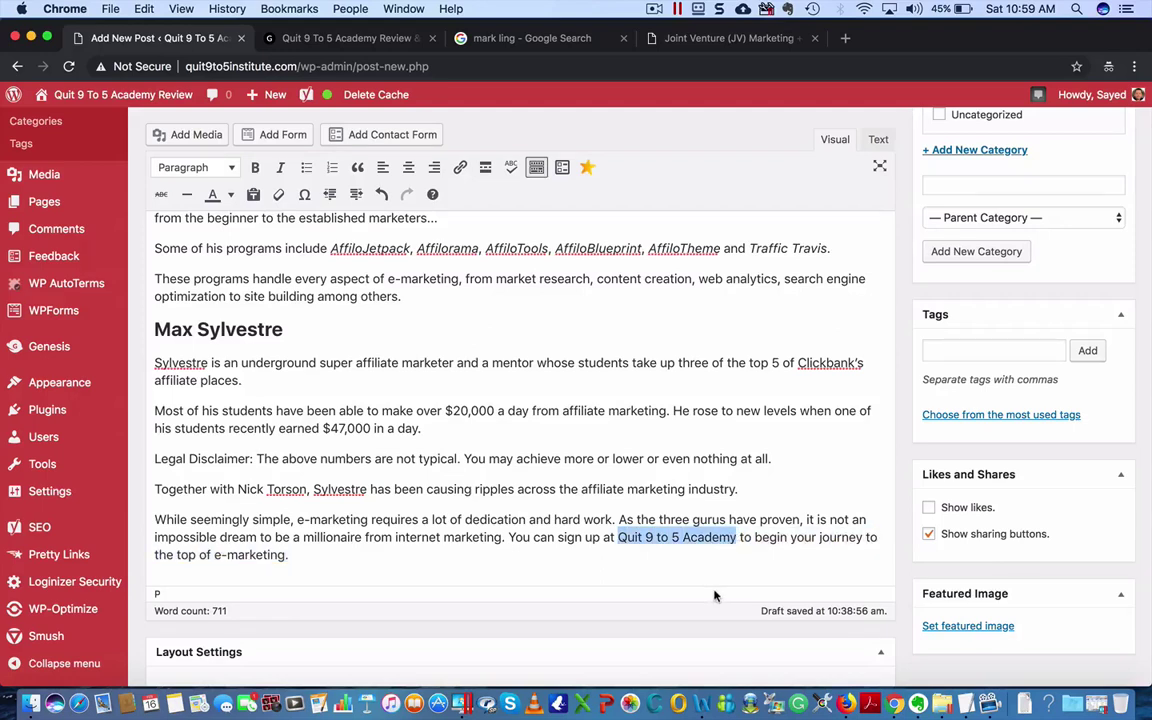
text(Nick)
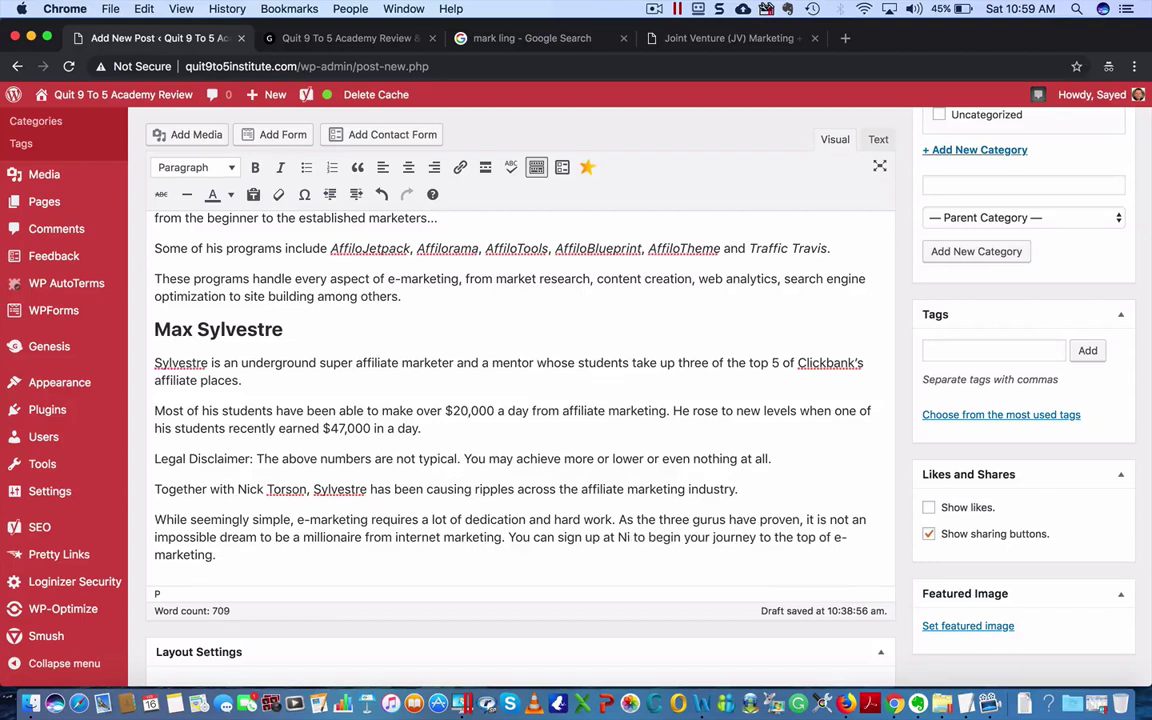
key(BackSpace)
key(BackSpace)
key(BackSpace)
key(BackSpace)
text(the p)
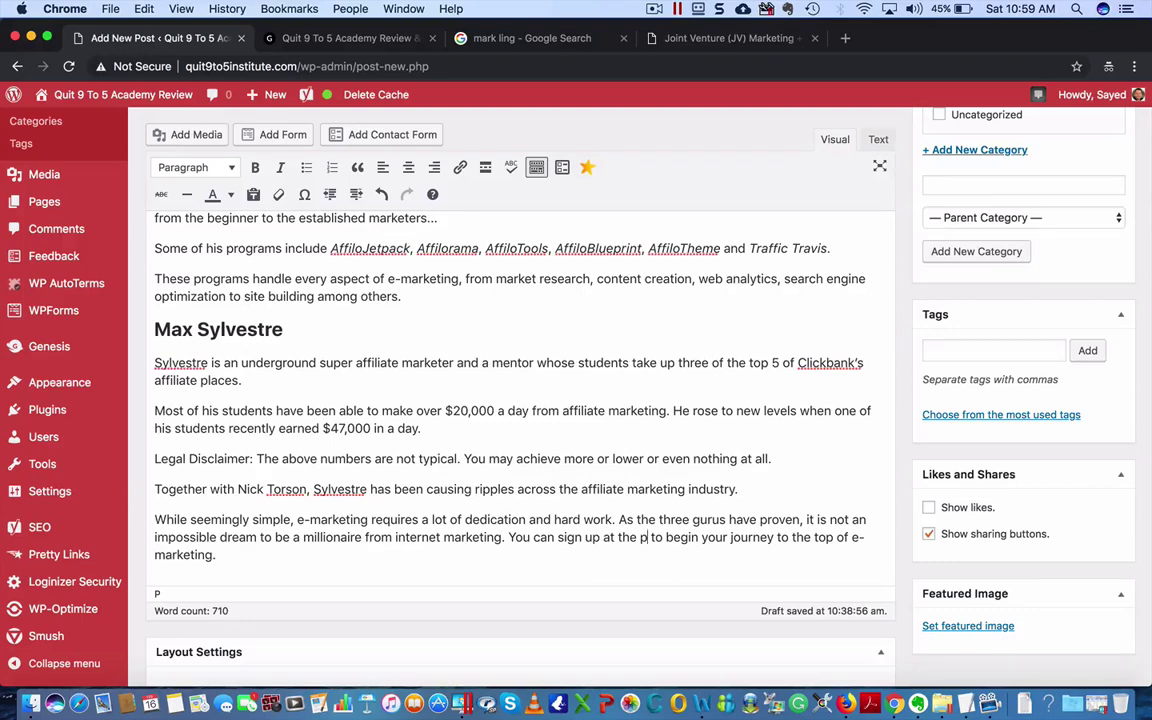
key(BackSpace)
key(BackSpace)
key(BackSpace)
key(BackSpace)
key(BackSpace)
key(BackSpace)
key(BackSpace)
key(BackSpace)
text(fo)
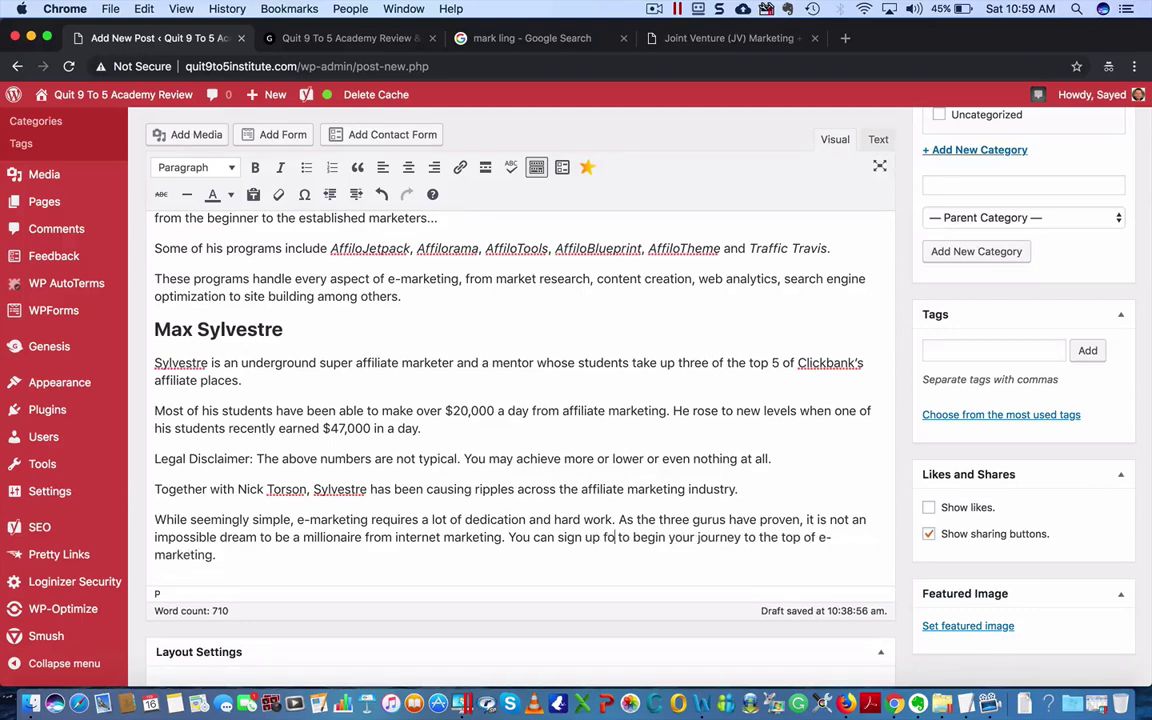
text(r the )
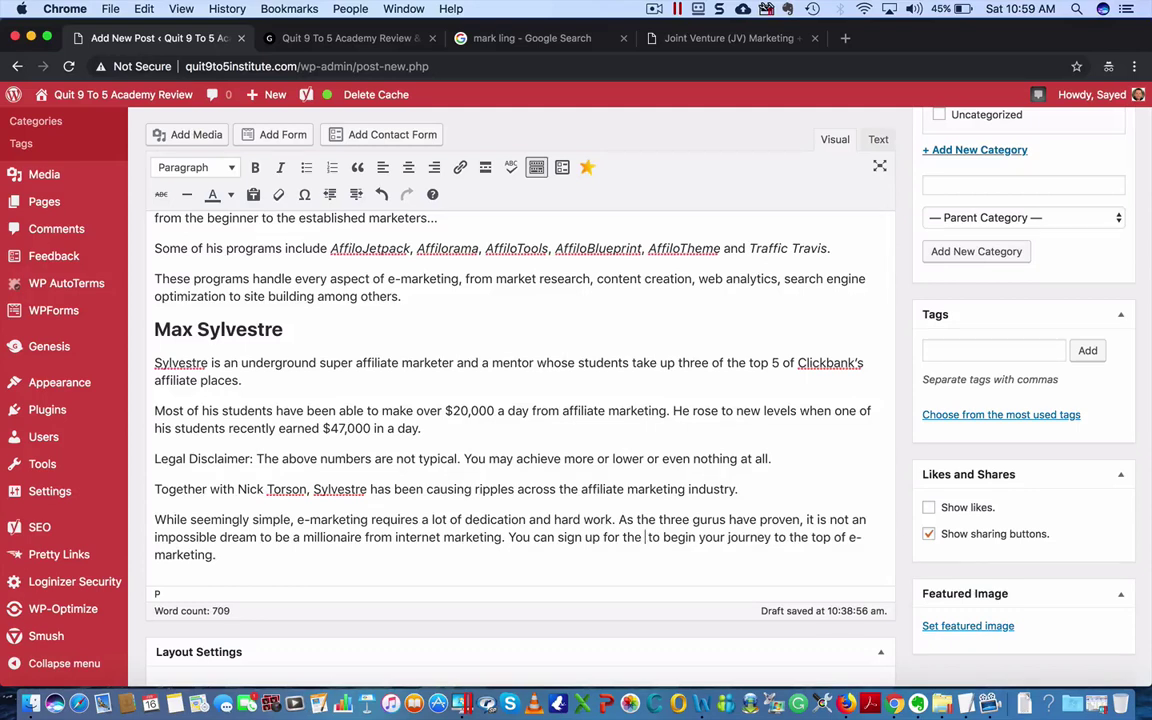
text(program)
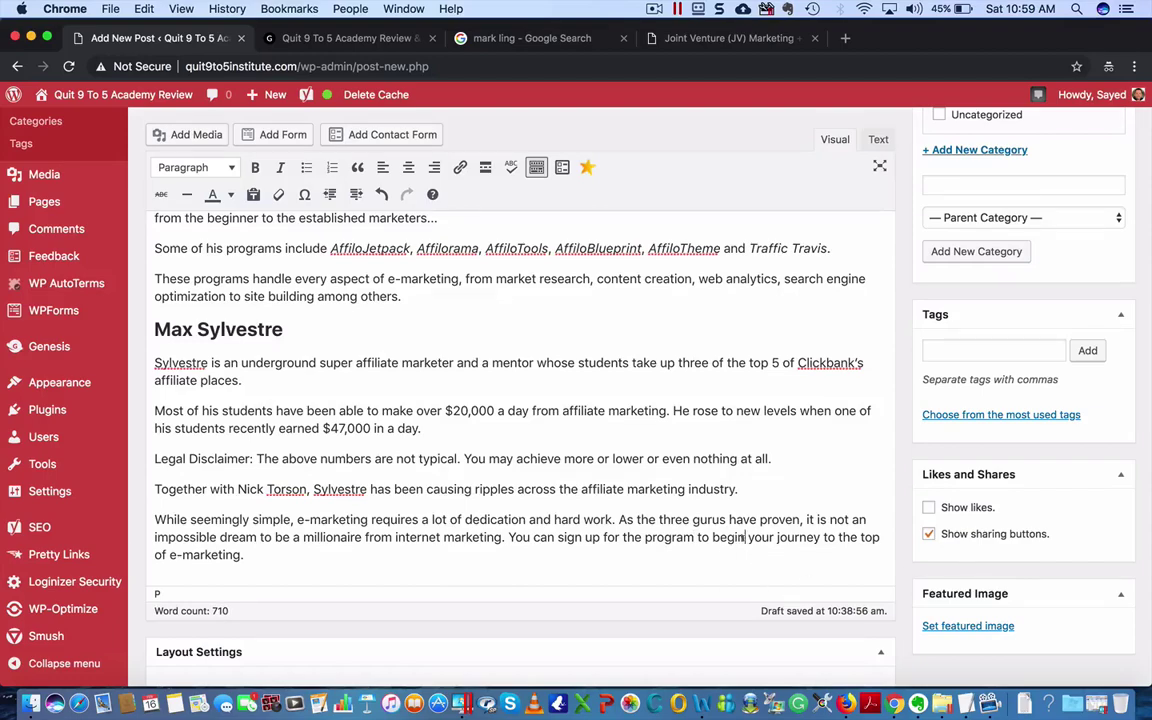
scroll(612, 530, down, 3)
scroll(614, 530, up, 12)
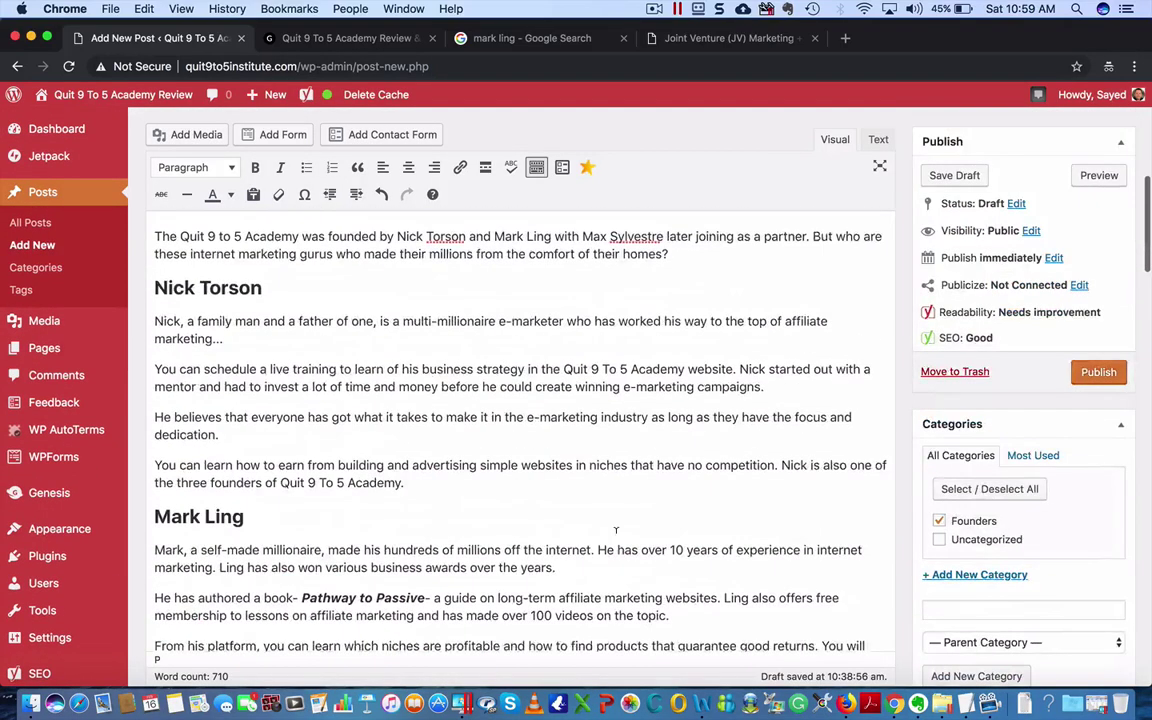
scroll(616, 530, up, 4)
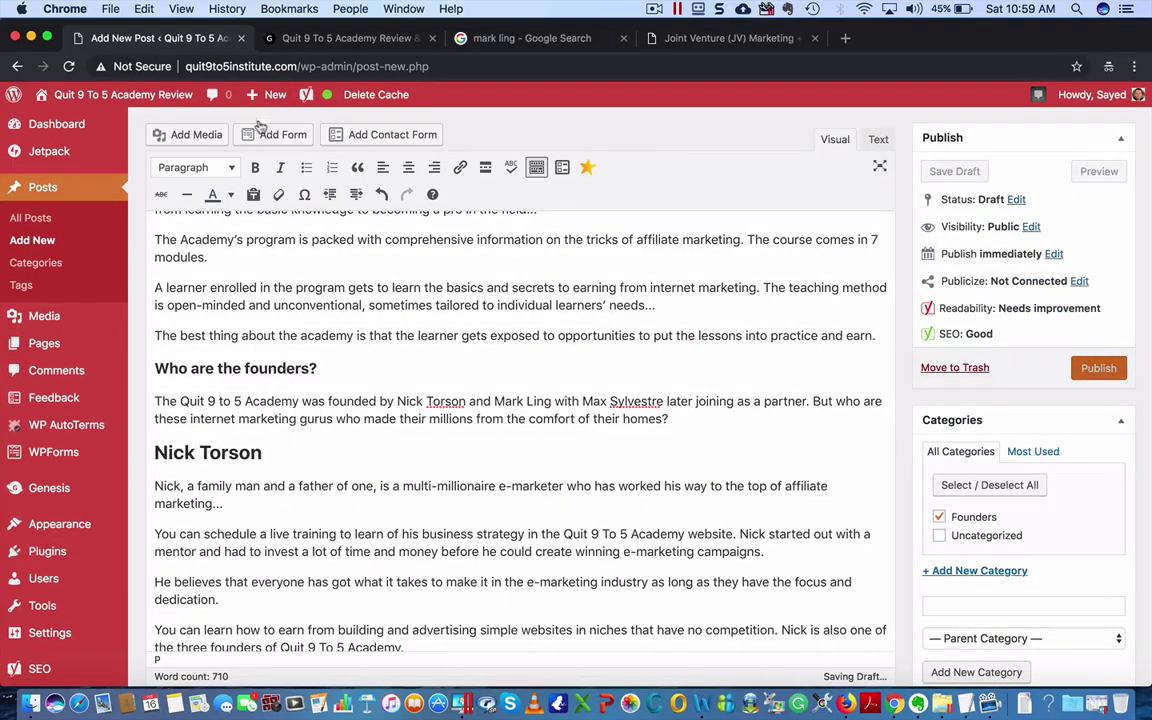
click(177, 138)
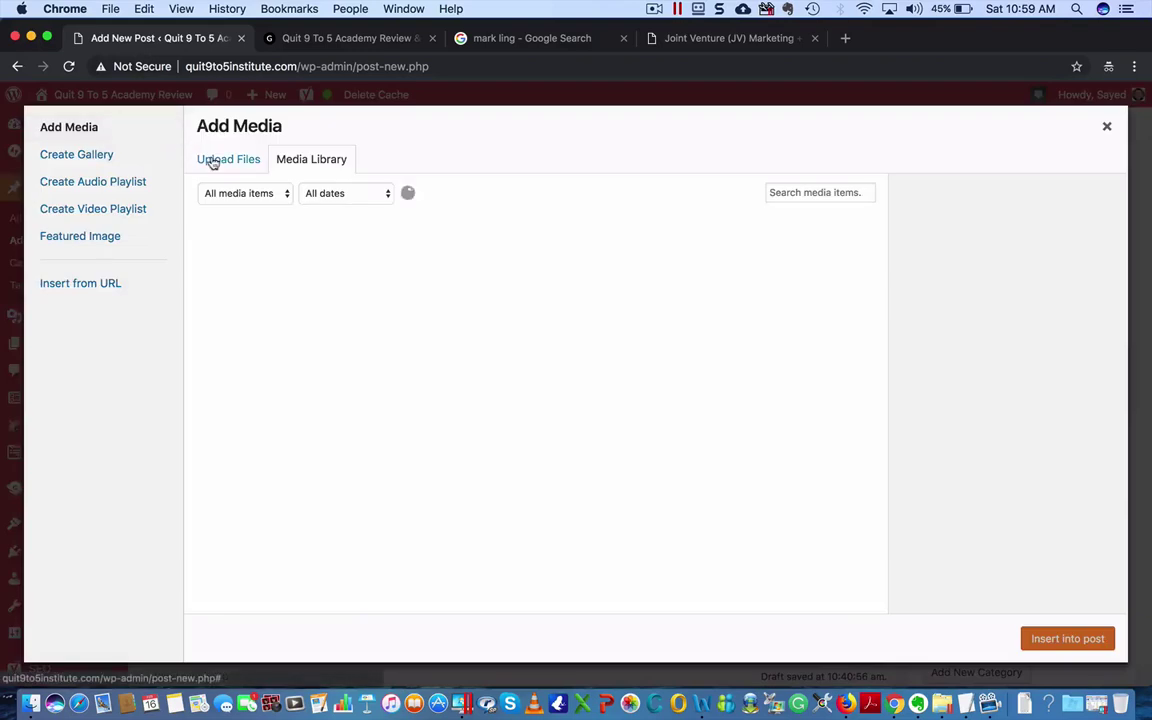
click(211, 159)
click(689, 394)
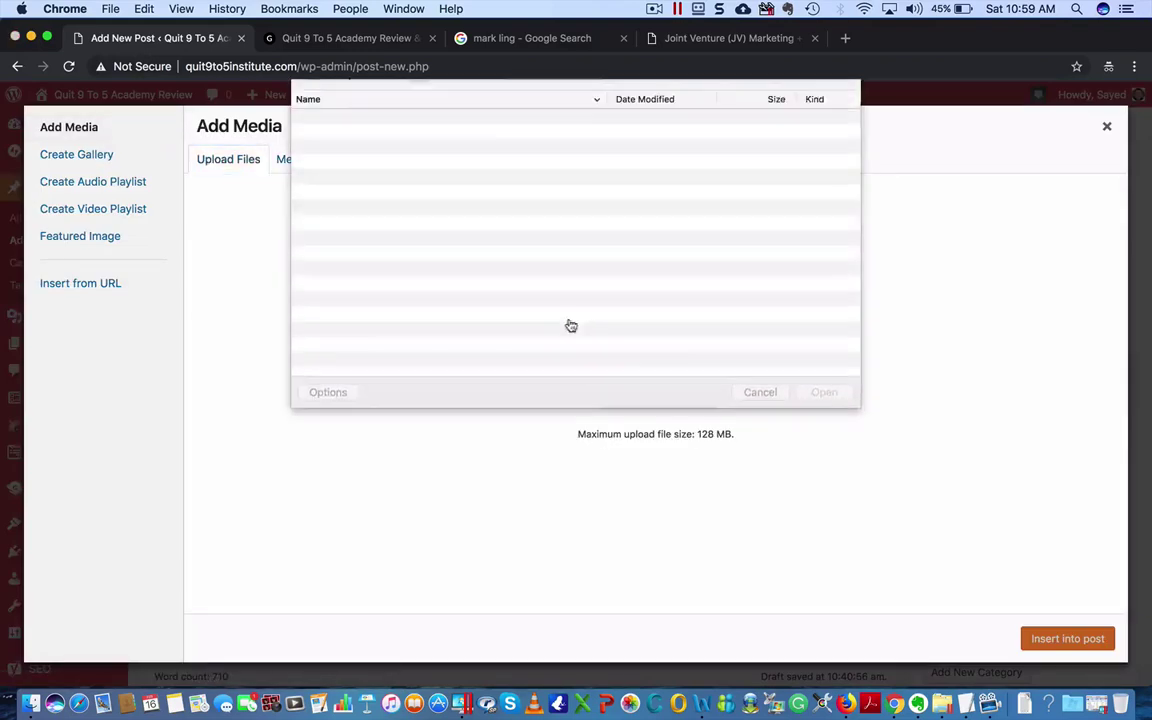
click(601, 93)
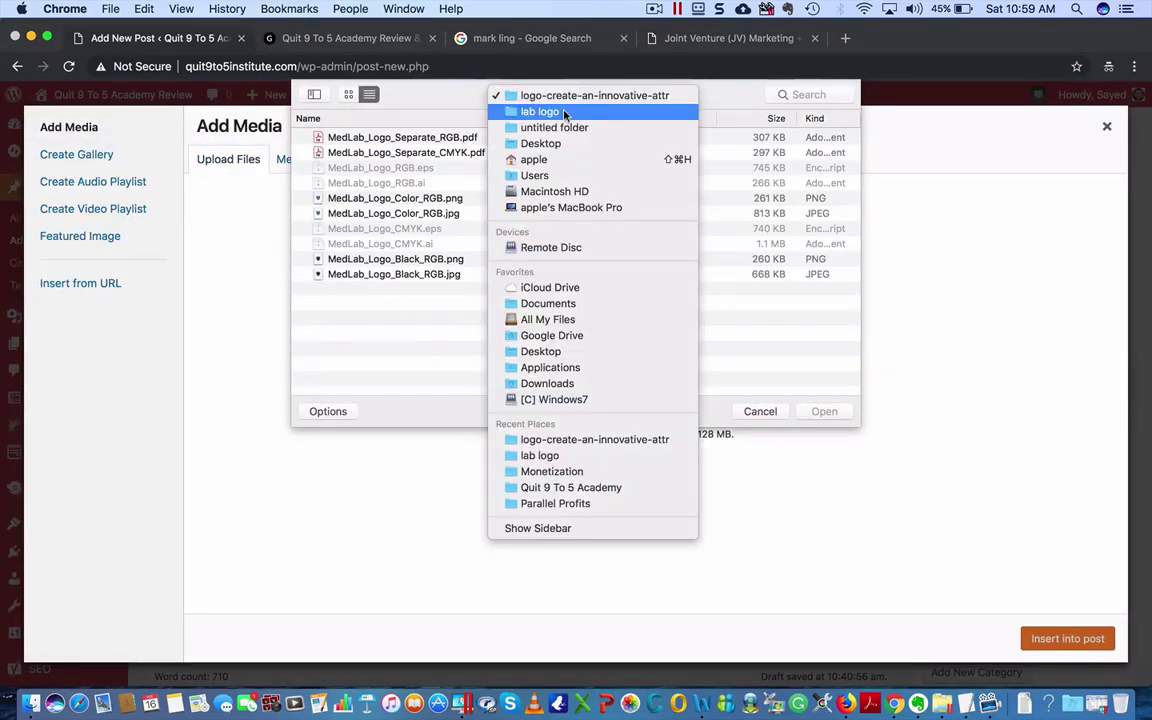
click(545, 144)
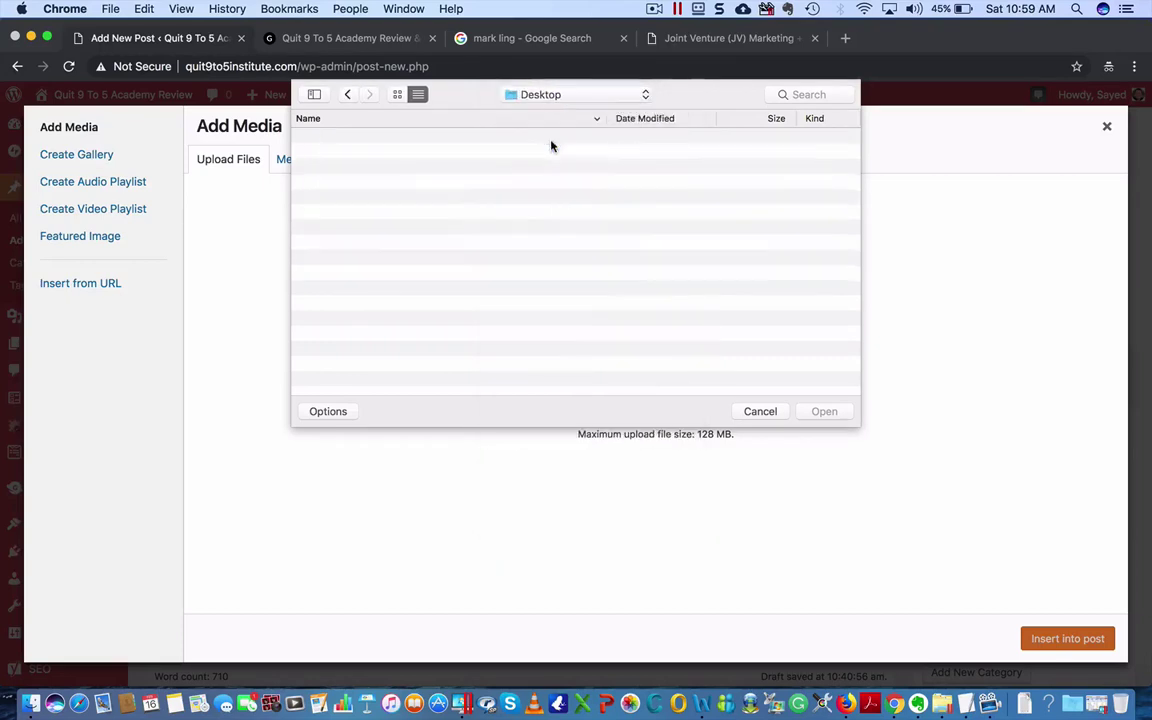
click(352, 155)
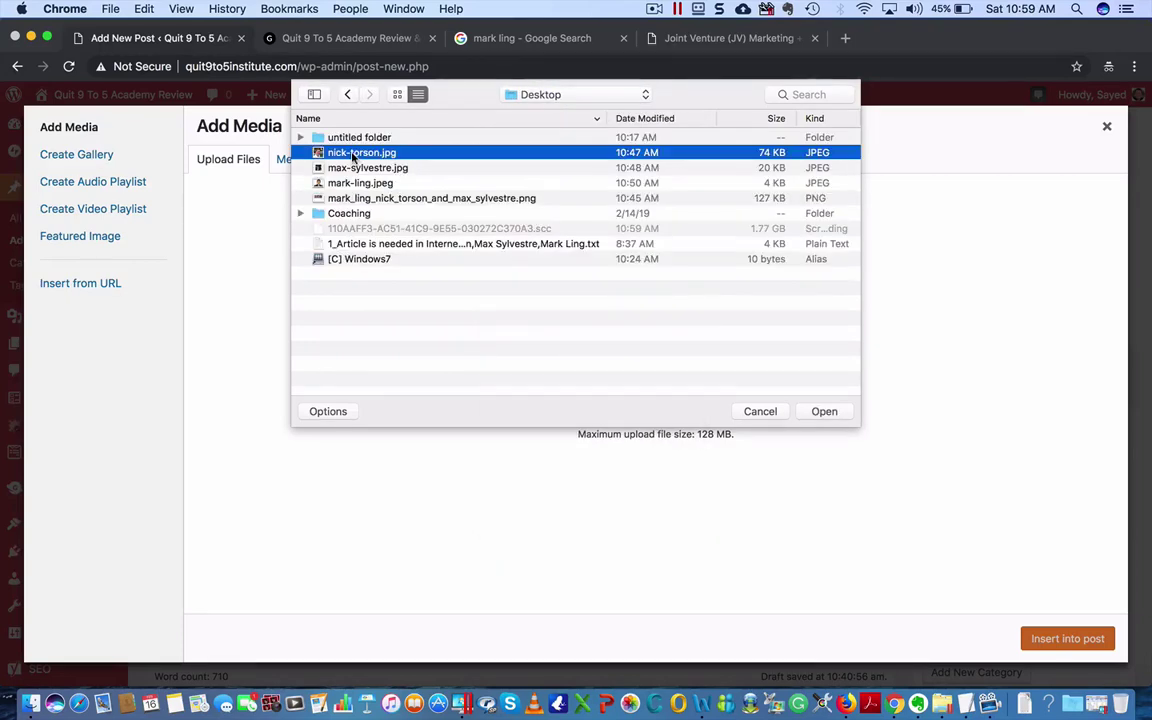
click(824, 411)
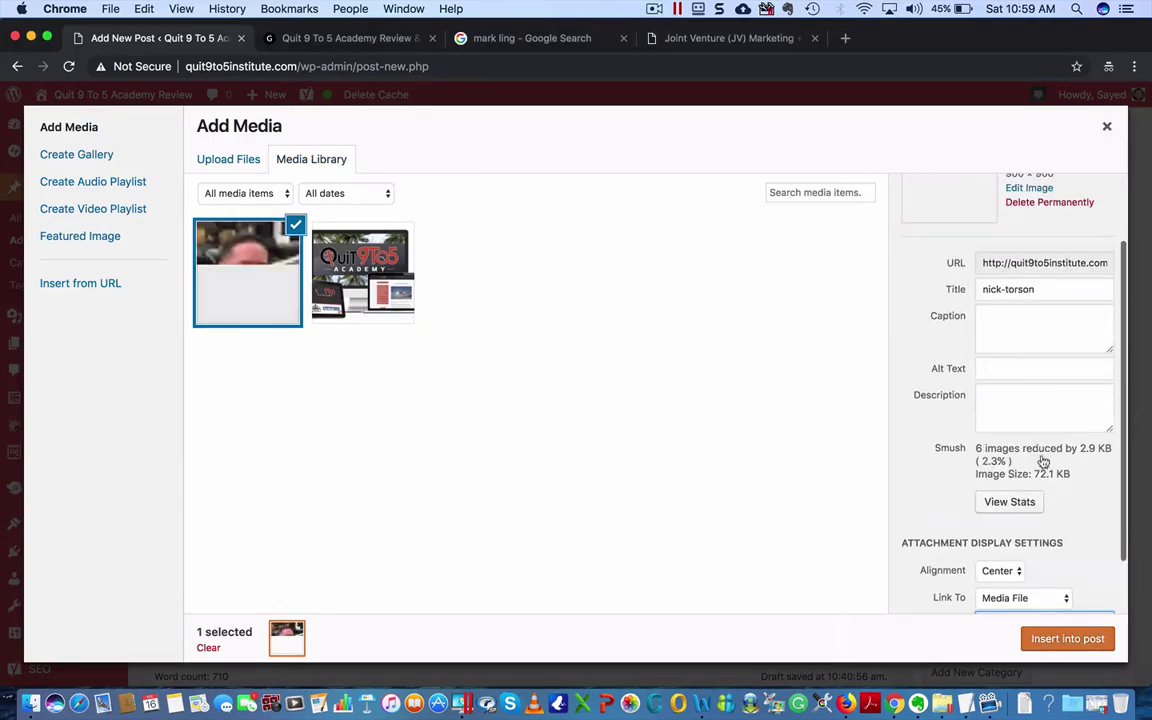
- Give the photo the founder's name as alt text, no link, left alignment, Medium 300 × 300, and insert it
click(1016, 371)
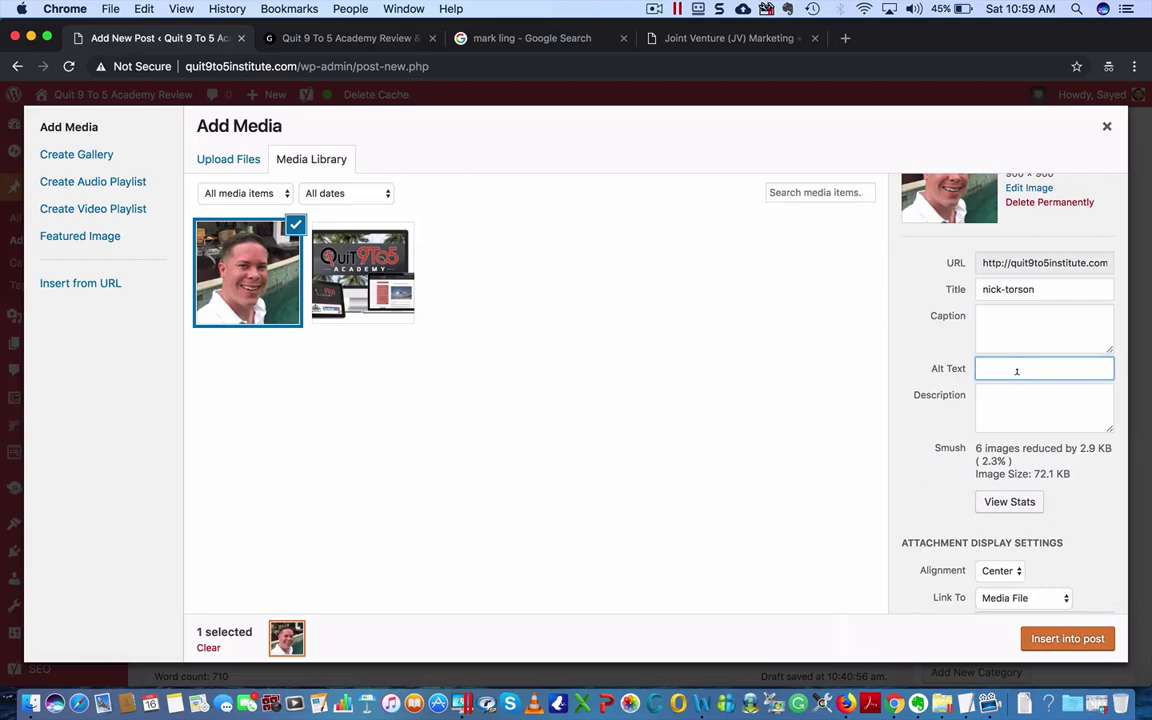
text(Nick Torson)
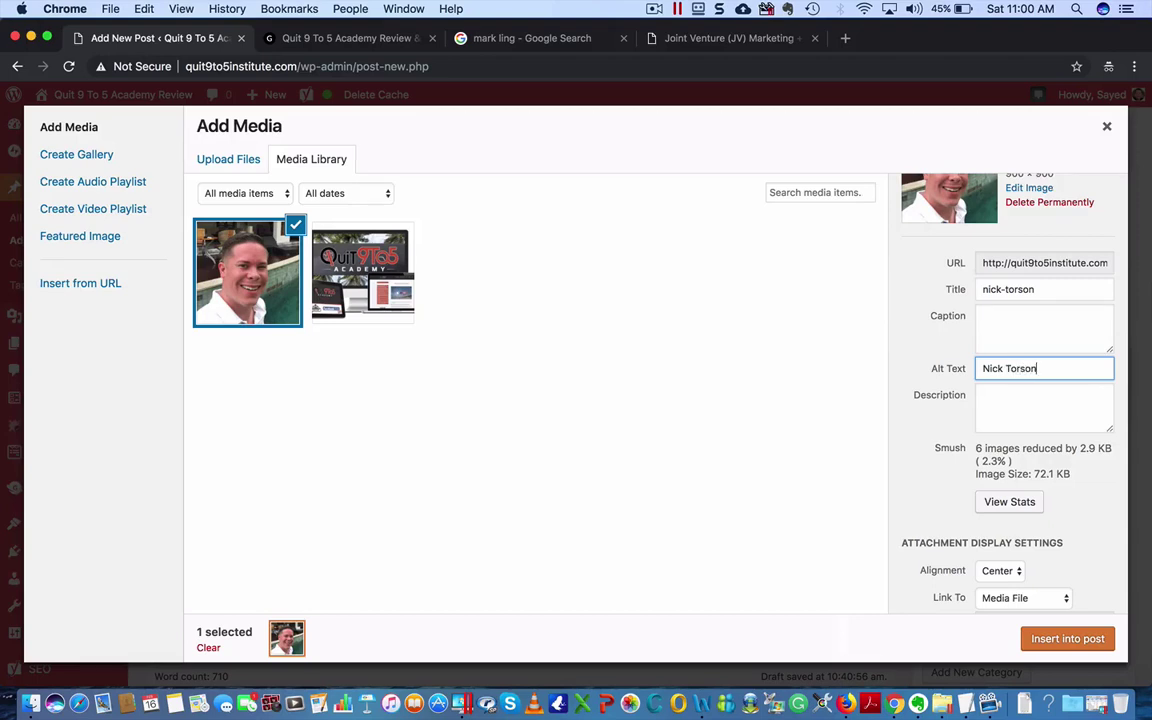
scroll(1082, 409, down, 2)
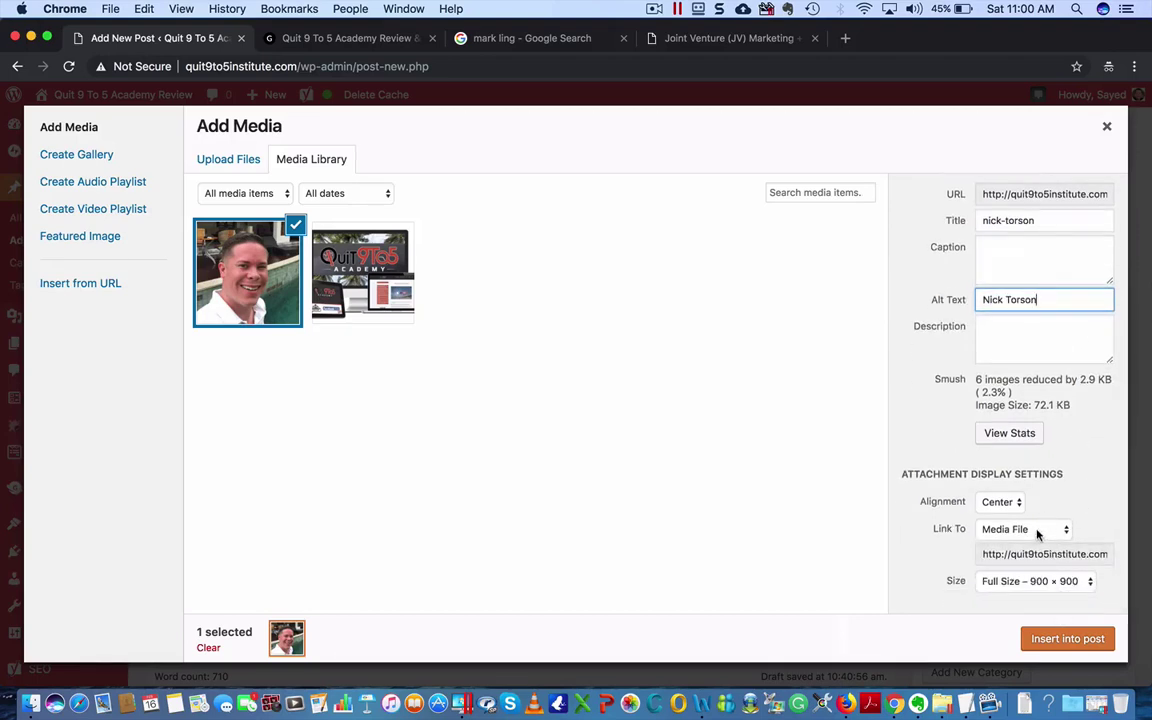
click(1003, 533)
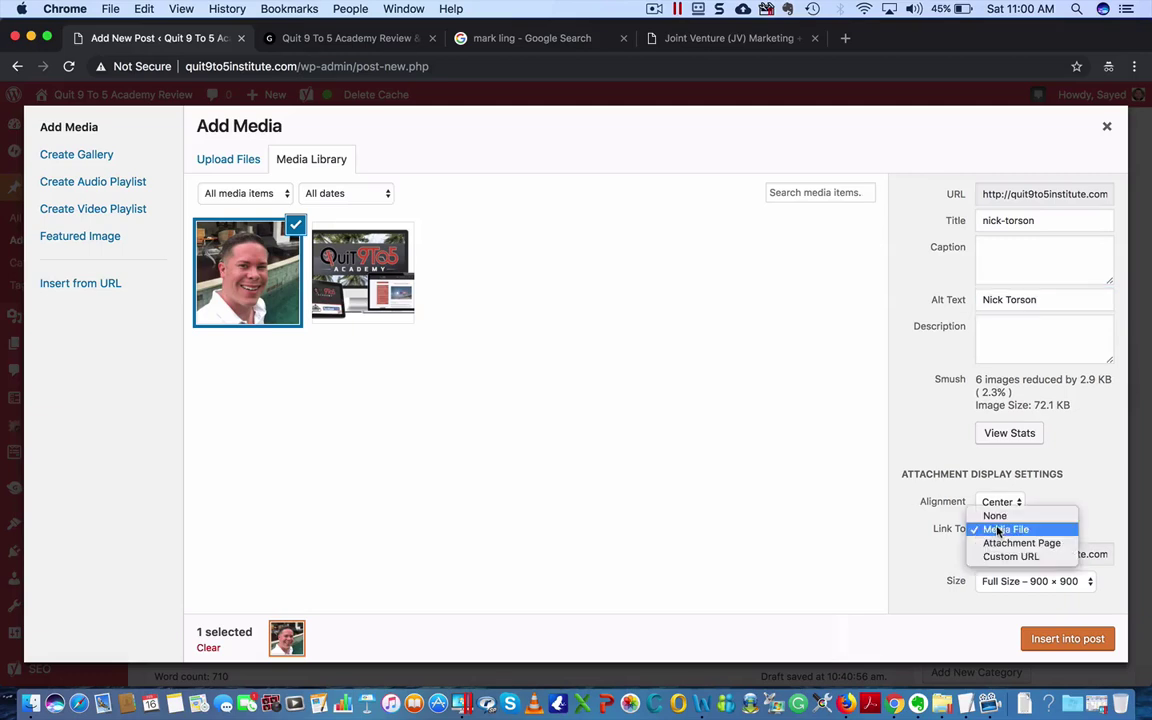
click(995, 515)
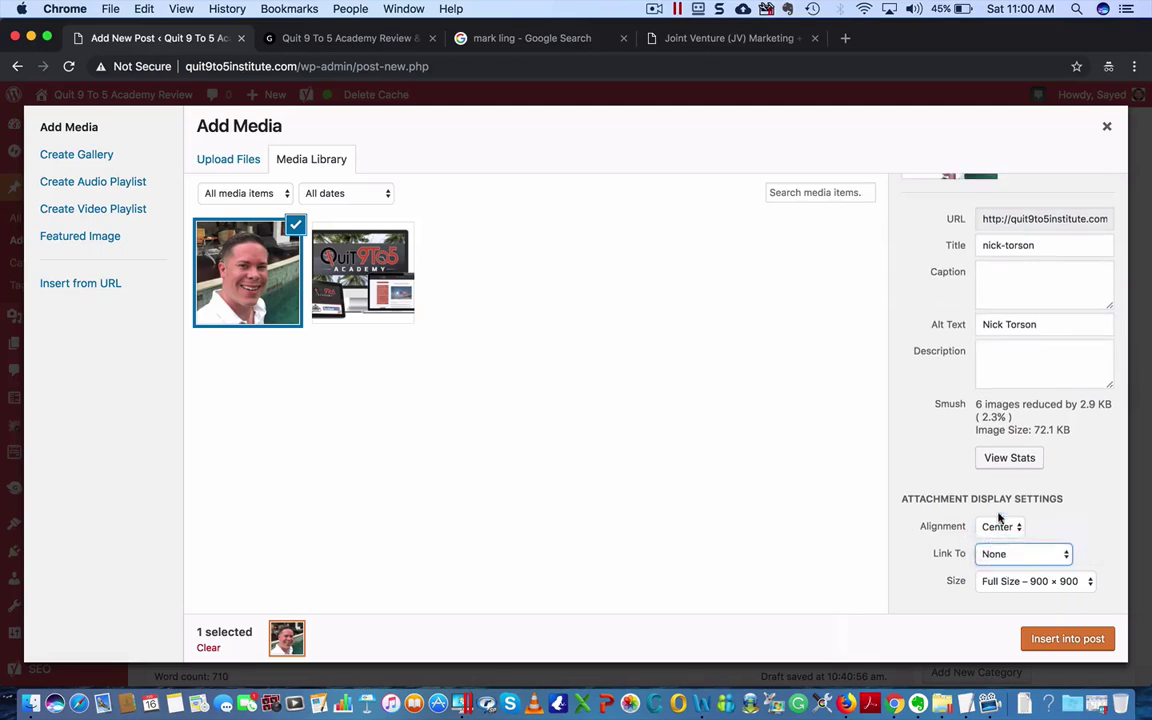
click(1001, 526)
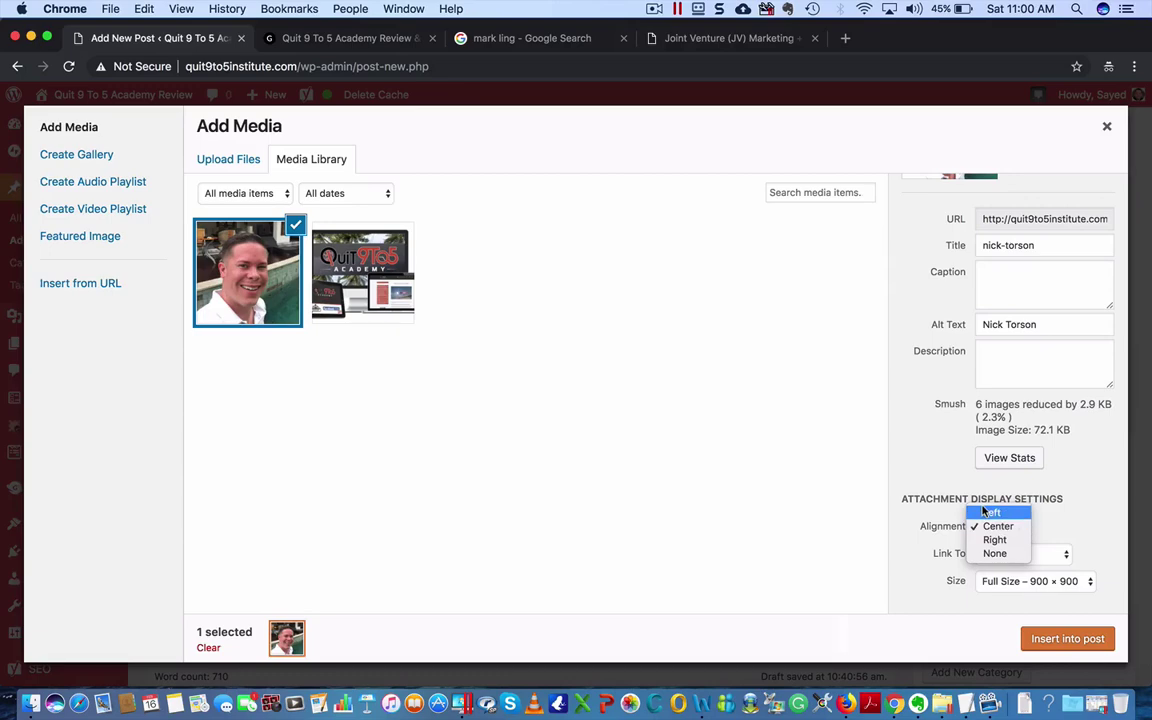
click(995, 511)
click(1020, 581)
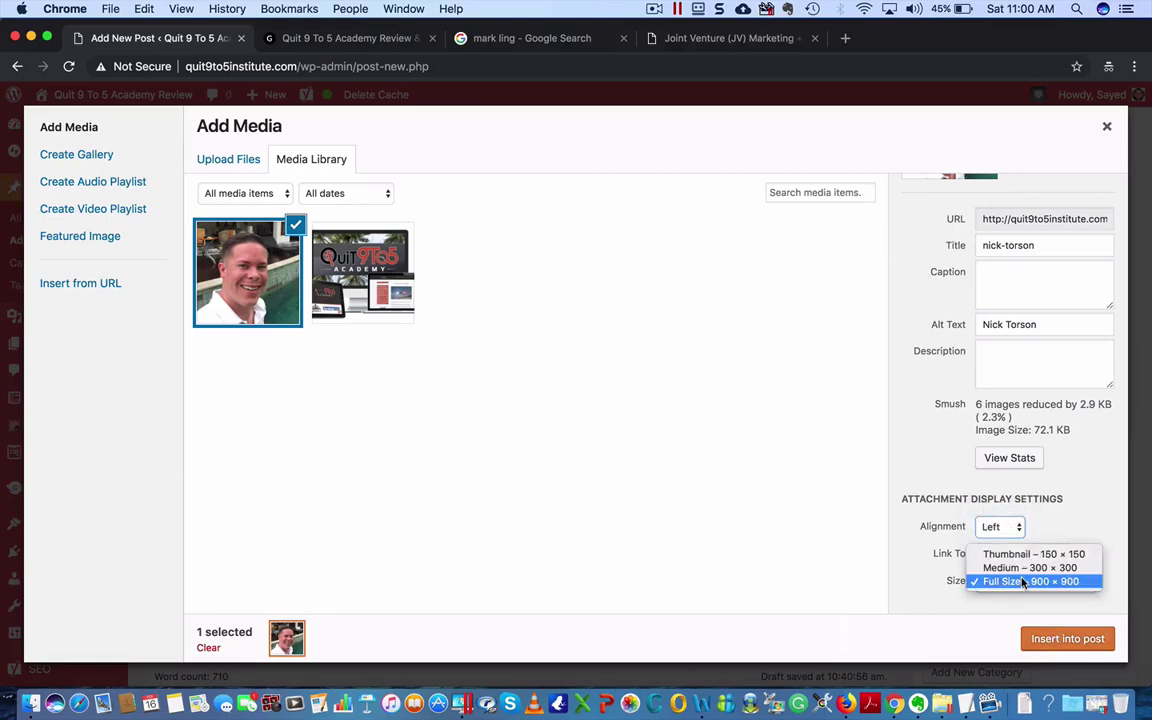
click(1020, 568)
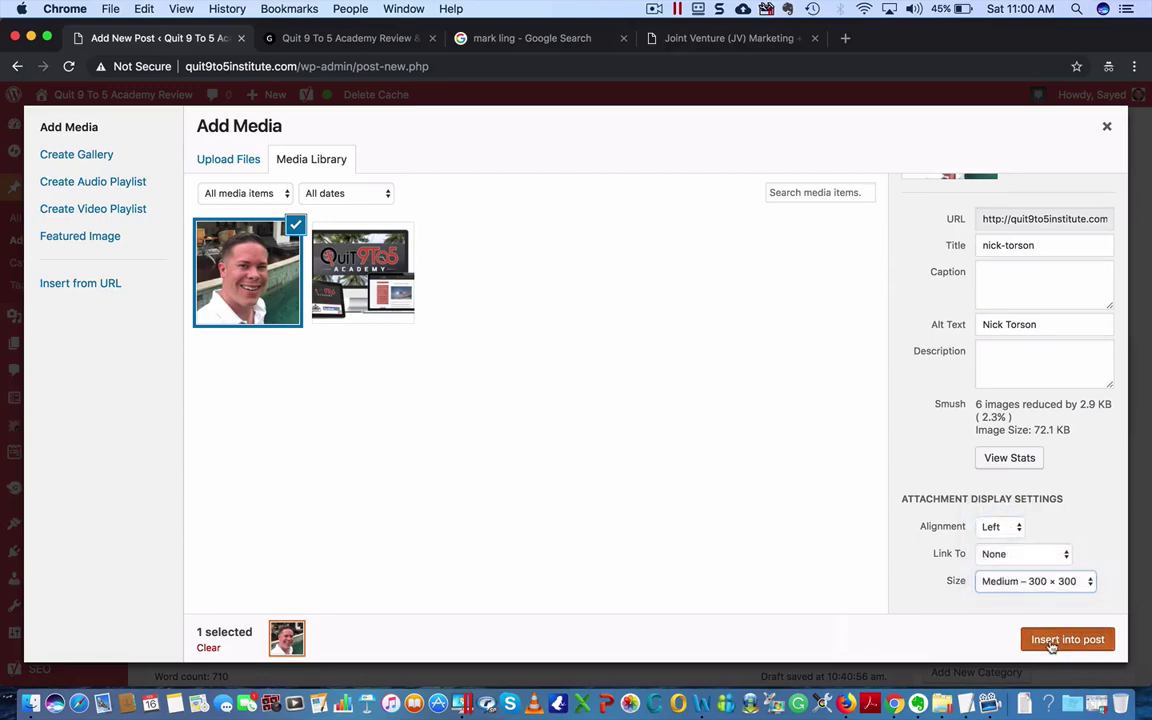
click(1052, 639)
scroll(708, 441, down, 2)
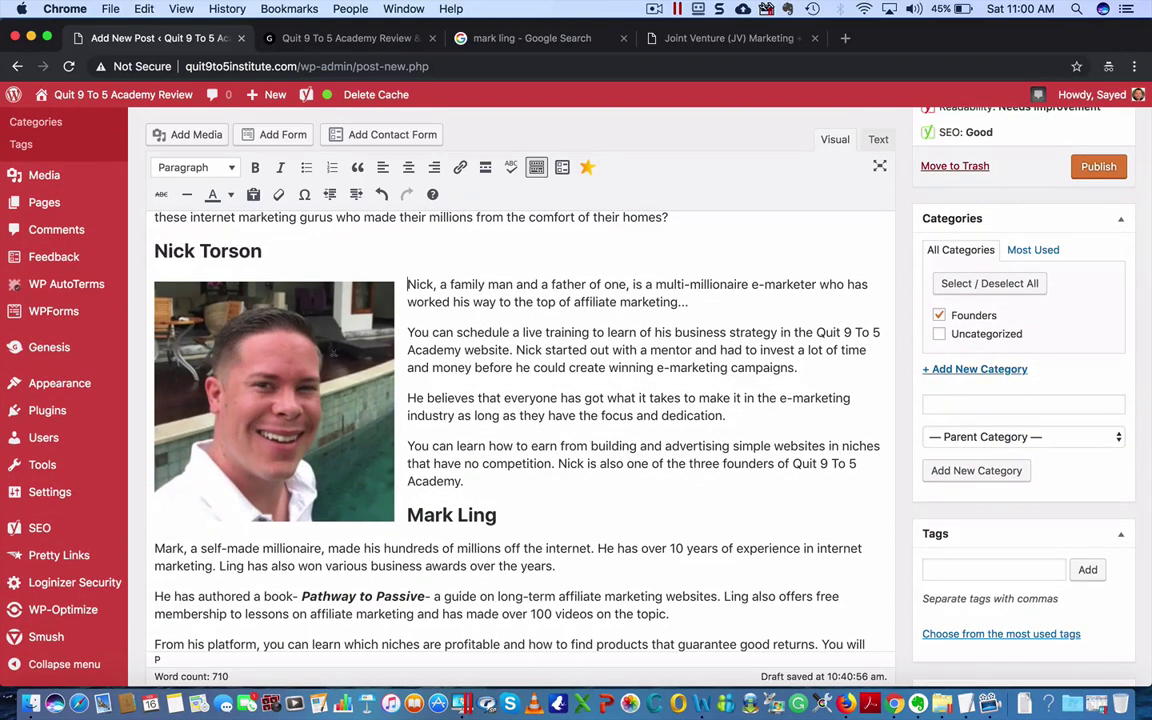
- Change the inserted photo to a custom 200 × 200 size
click(300, 300)
click(302, 256)
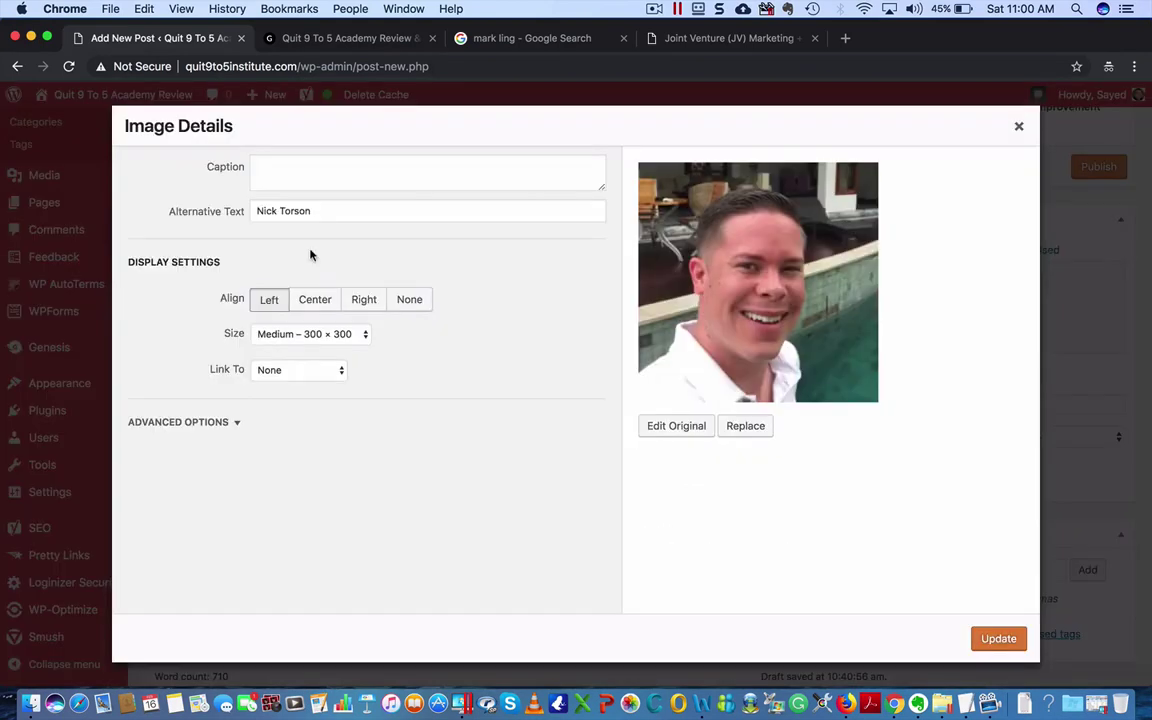
click(313, 335)
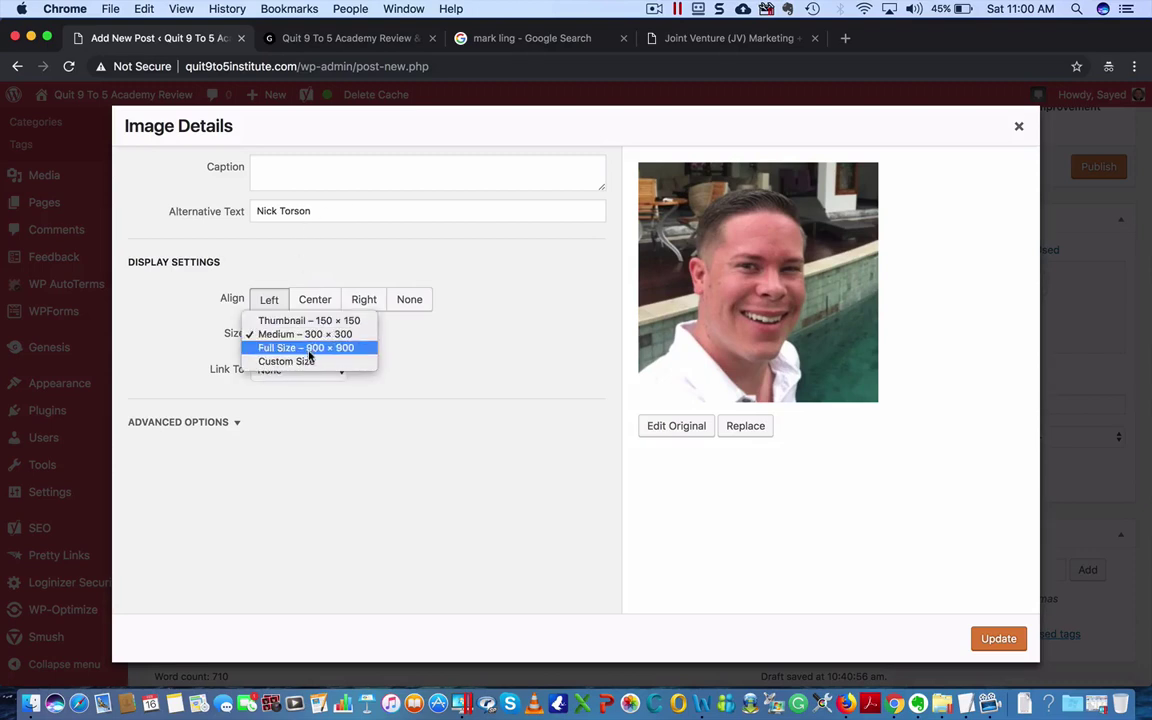
click(308, 362)
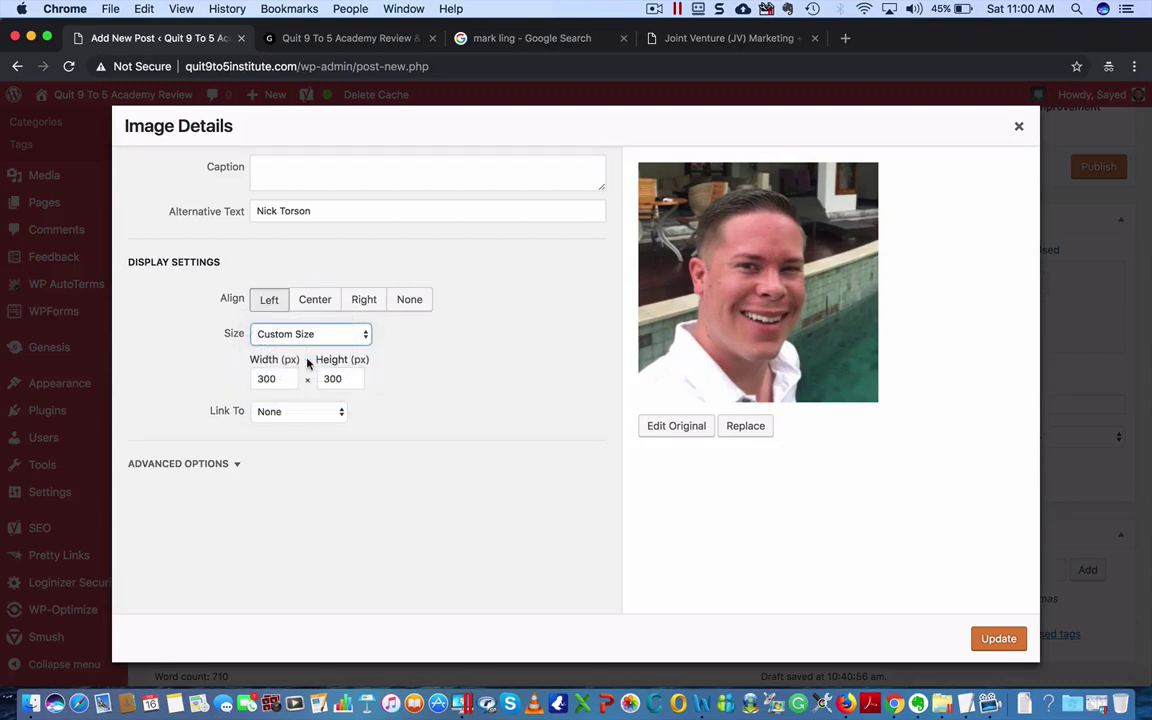
click(259, 379)
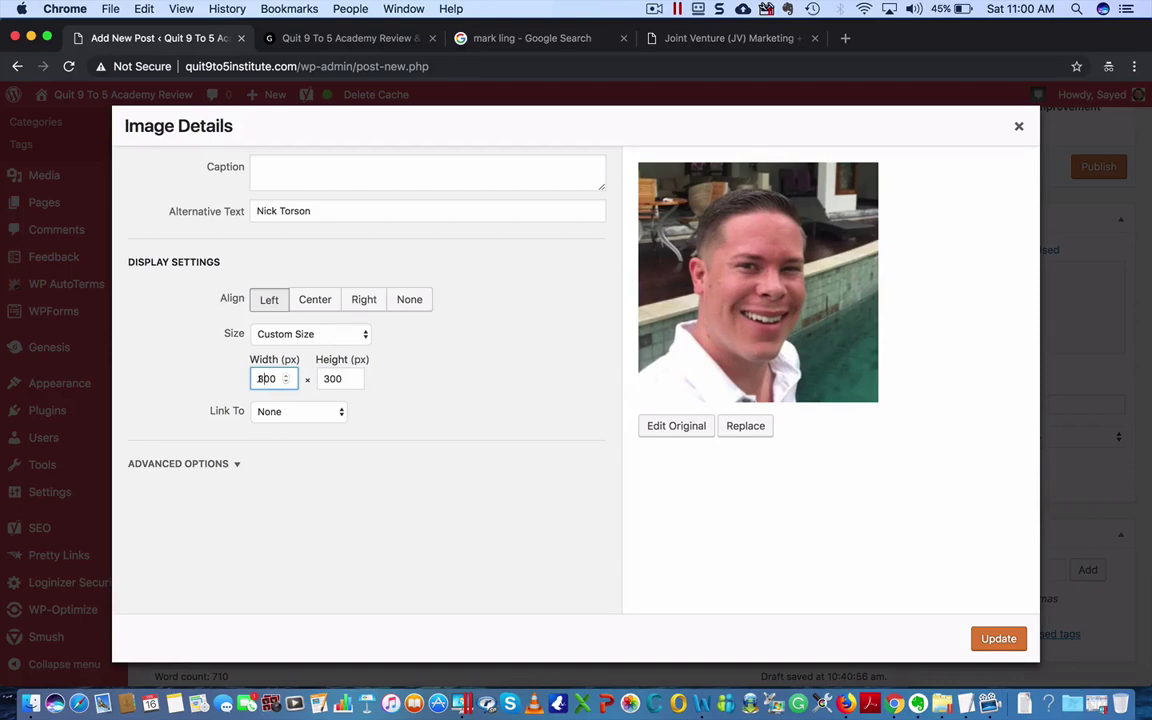
key(Delete)
text(2)
click(324, 379)
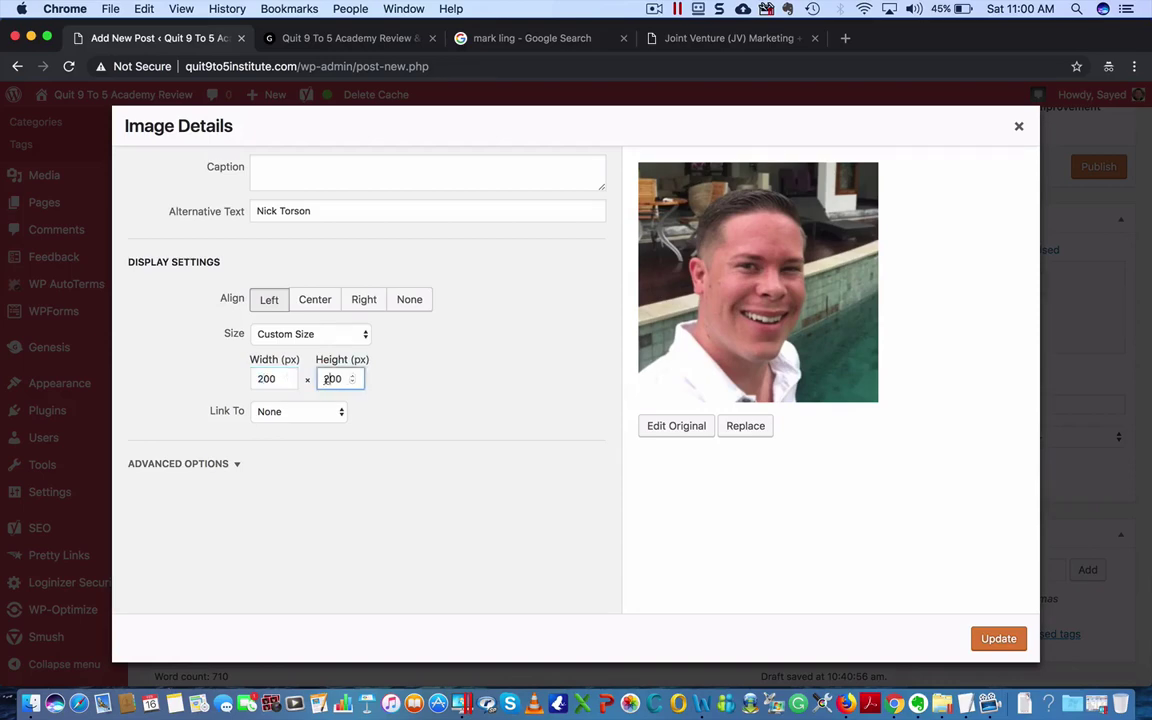
click(993, 639)
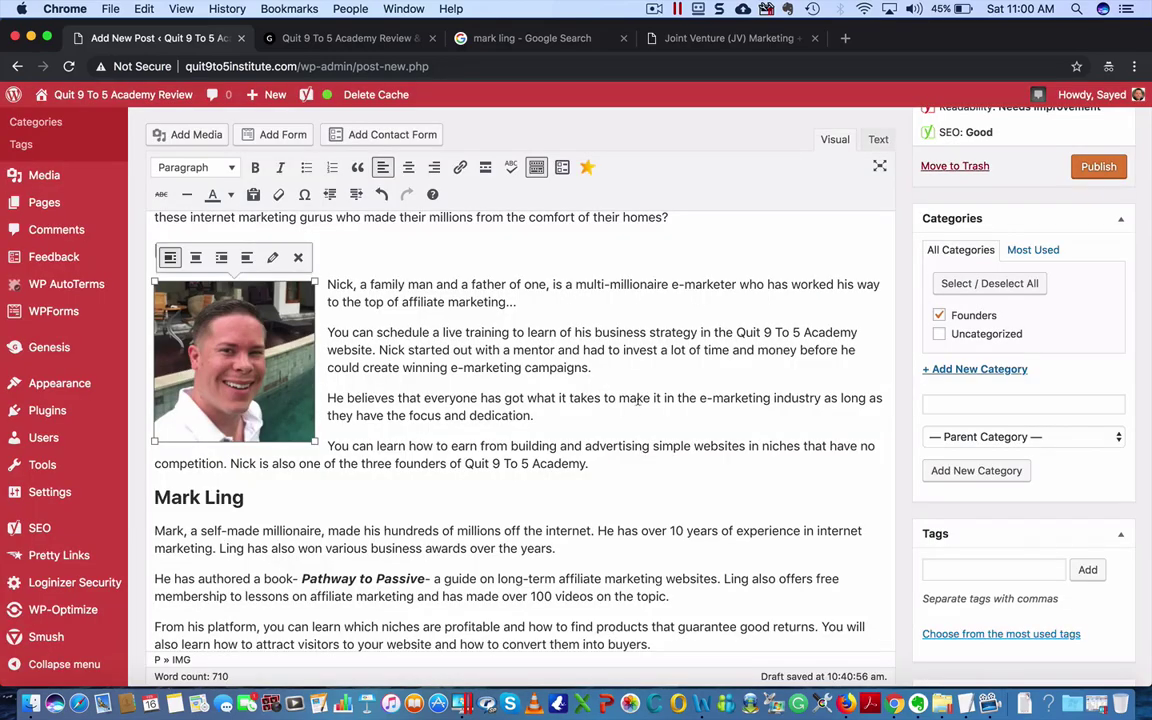
click(516, 301)
- Preview the post in a new tab and scroll through it
scroll(776, 398, up, 3)
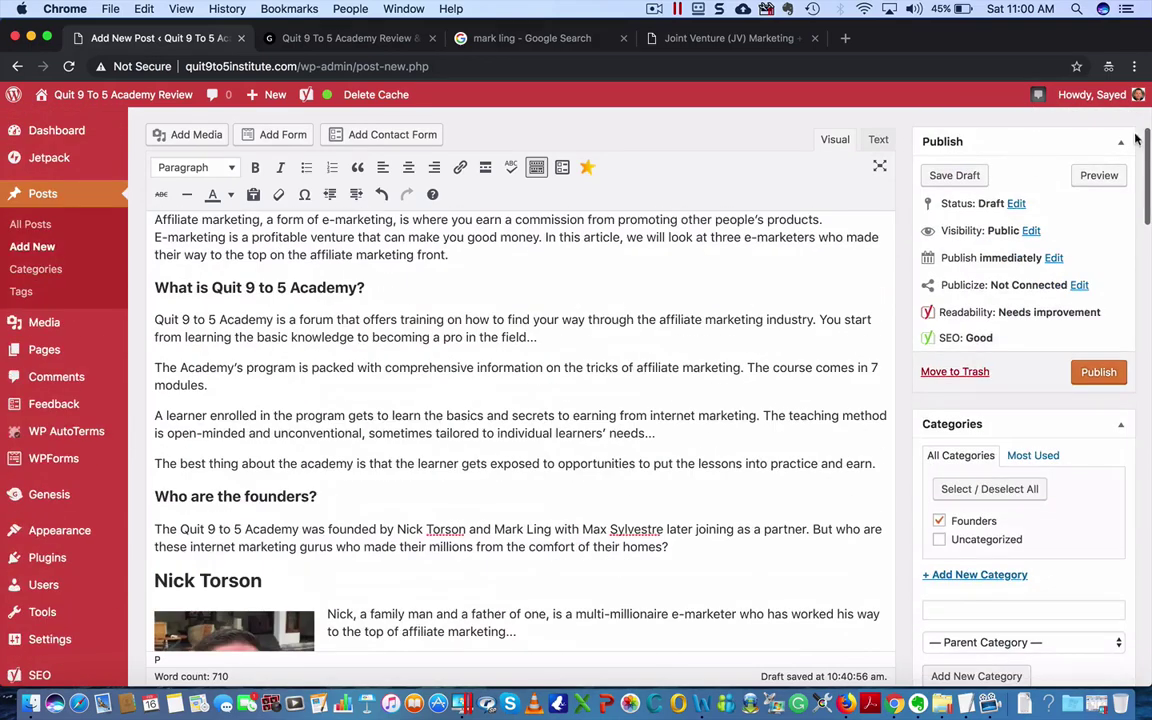
click(1108, 175)
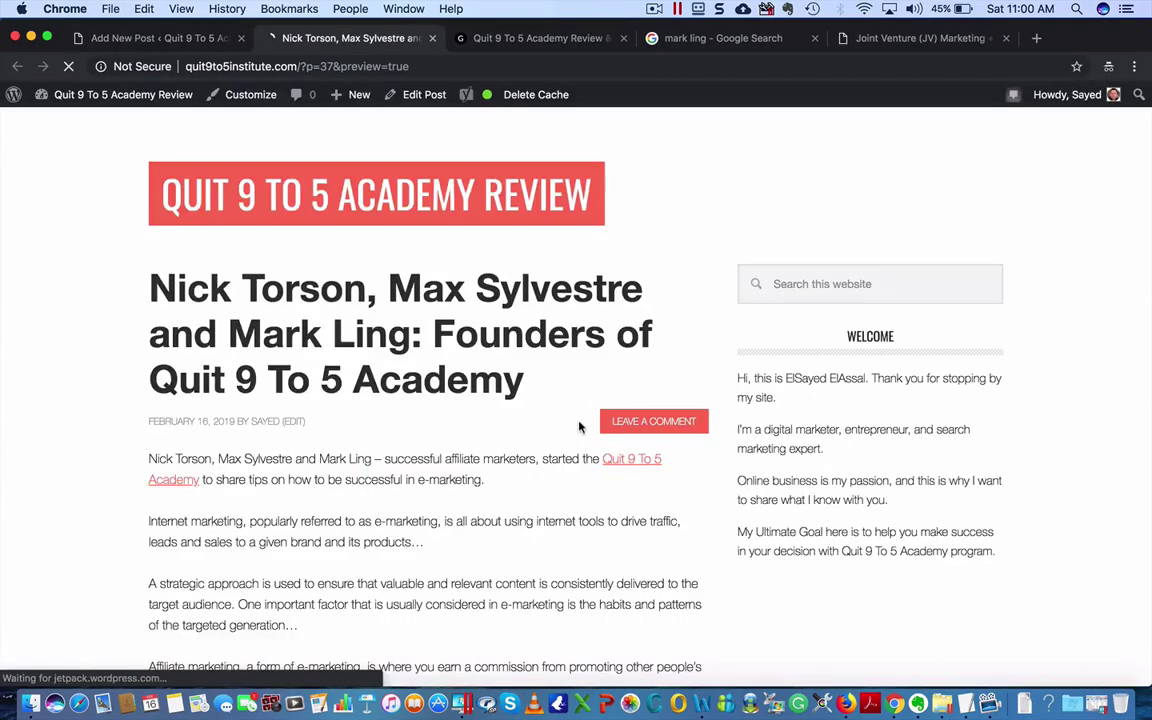
scroll(579, 420, down, 5)
scroll(579, 427, down, 5)
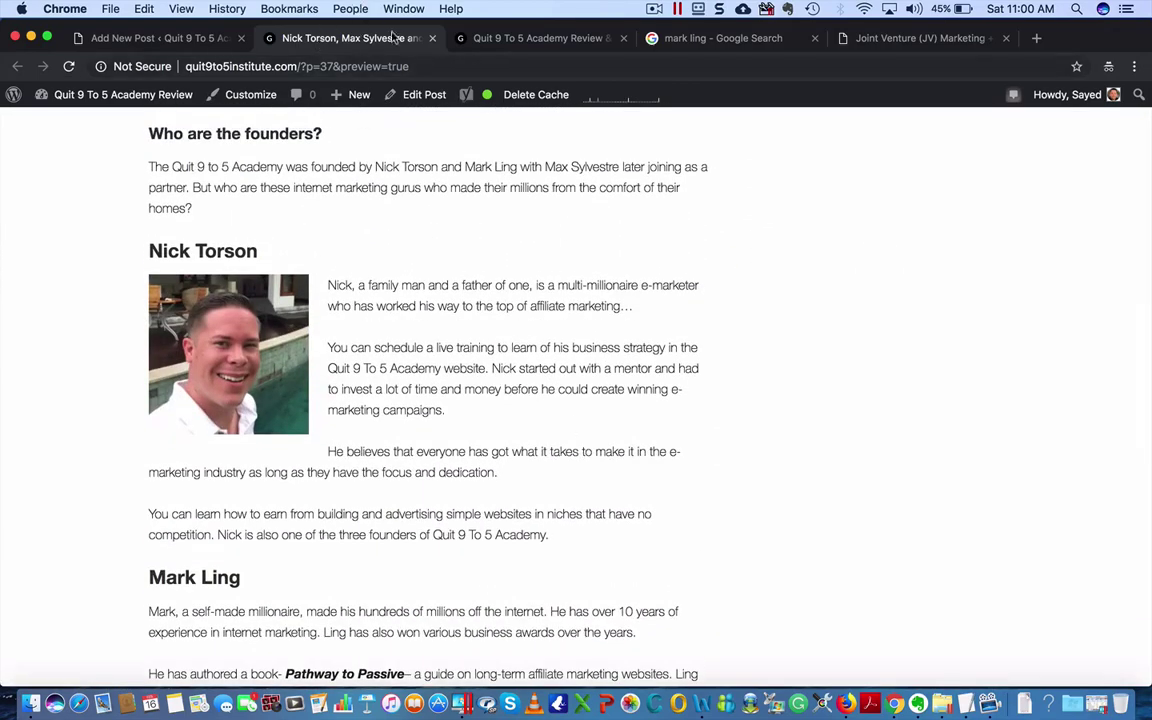
- Return to the draft and start an empty paragraph beneath the second founder's heading
click(431, 38)
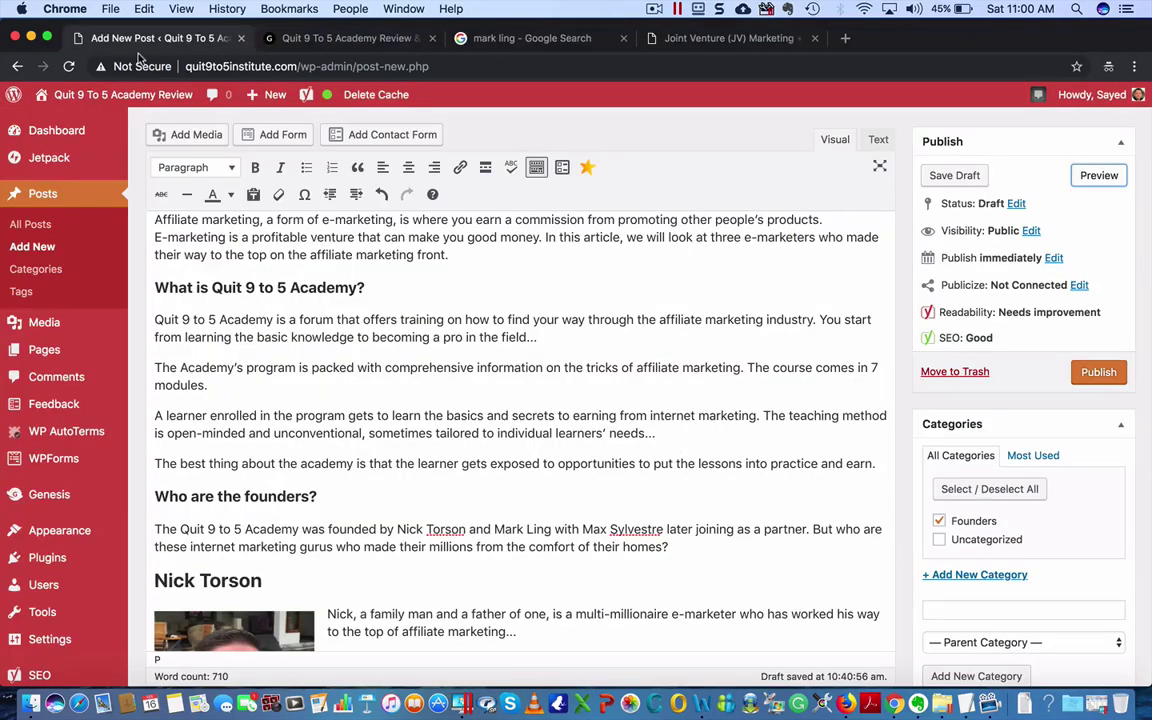
scroll(535, 488, down, 8)
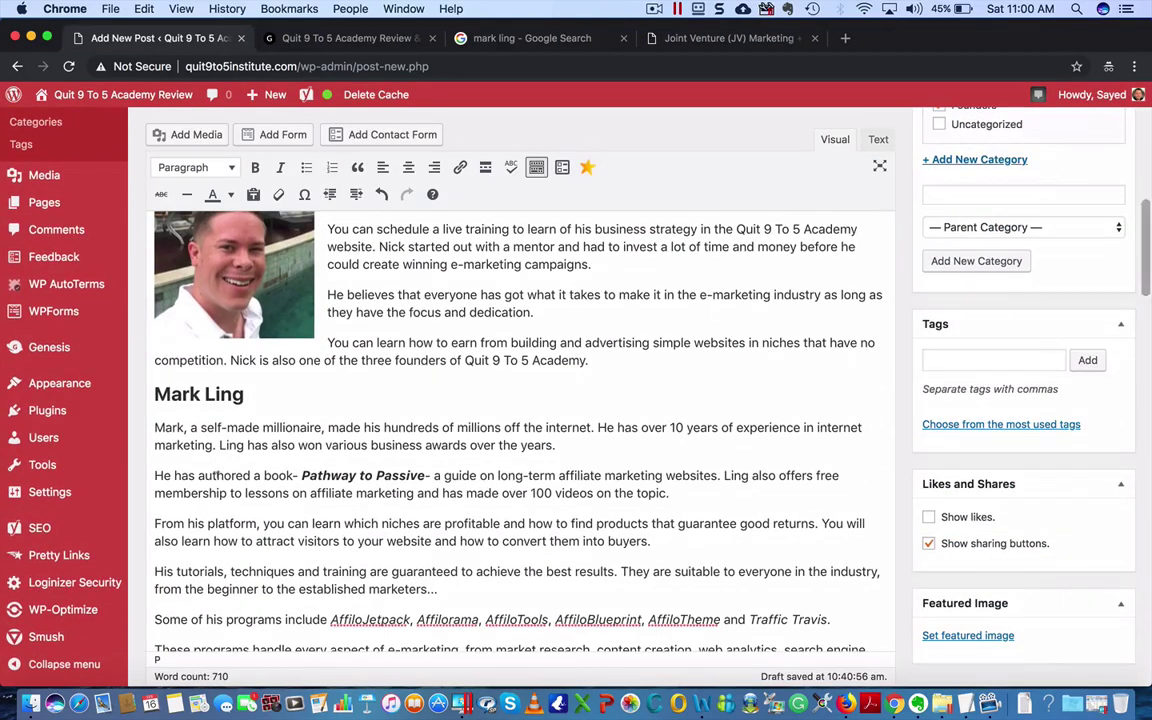
click(266, 394)
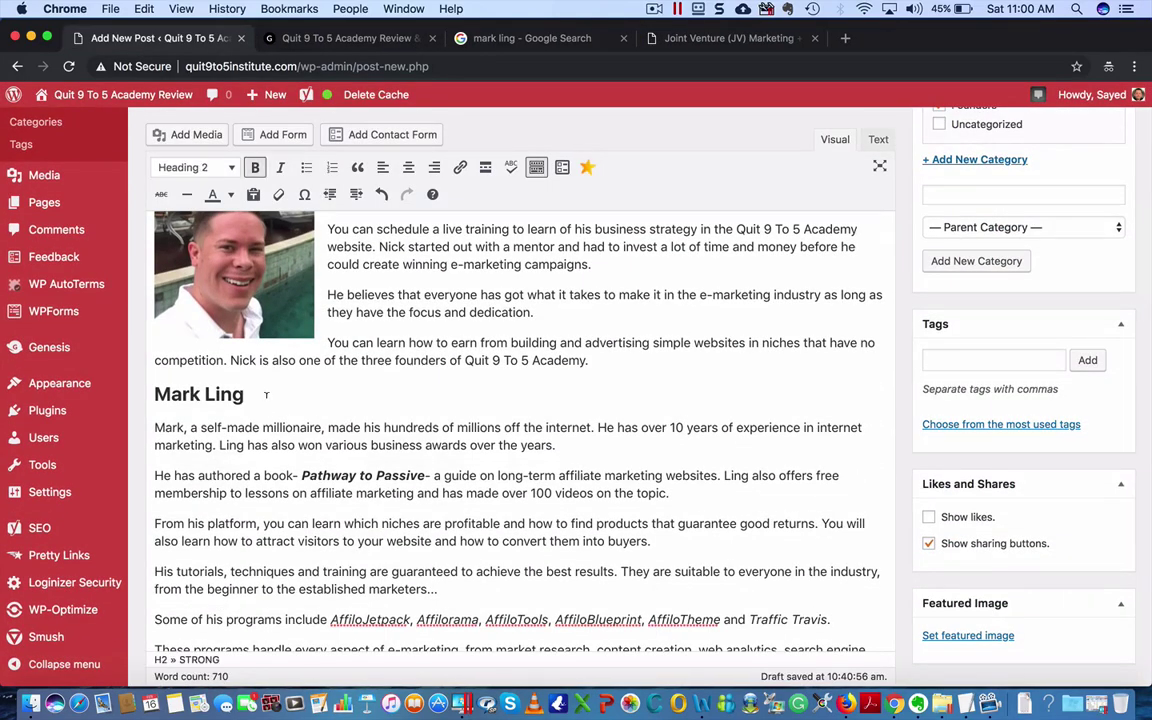
key(Return)
- Upload mark-ling.jpeg, add its alt text, set alignment to Center, and insert it into the post
click(180, 134)
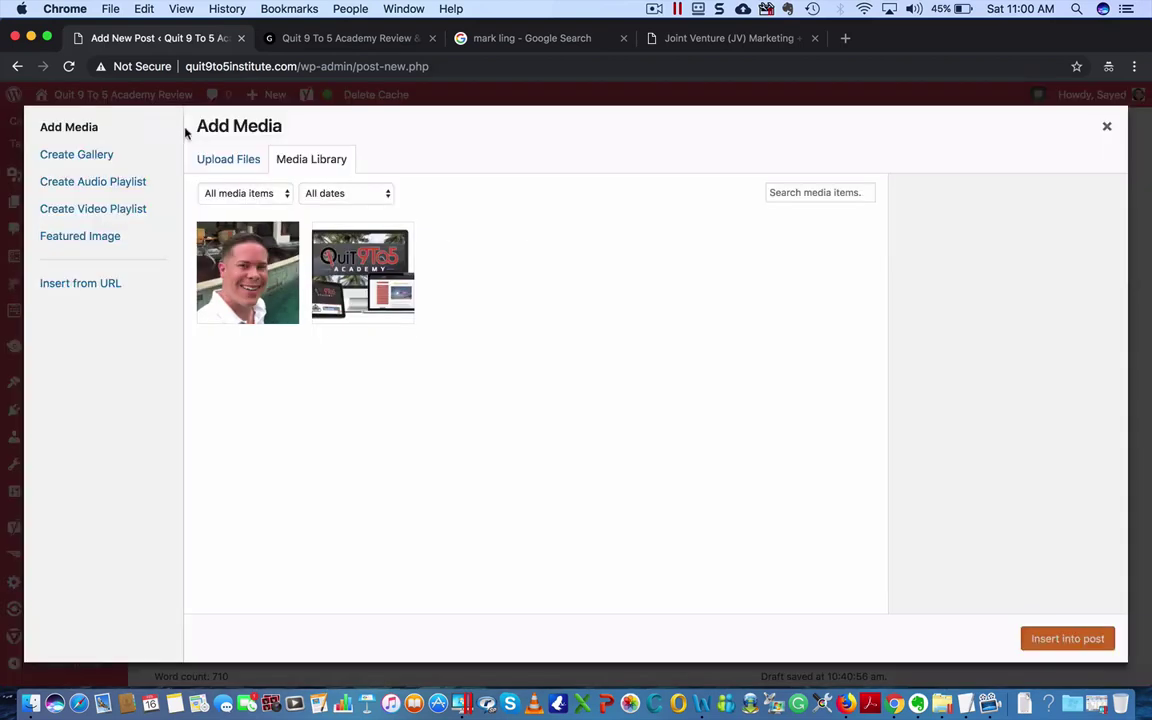
click(236, 157)
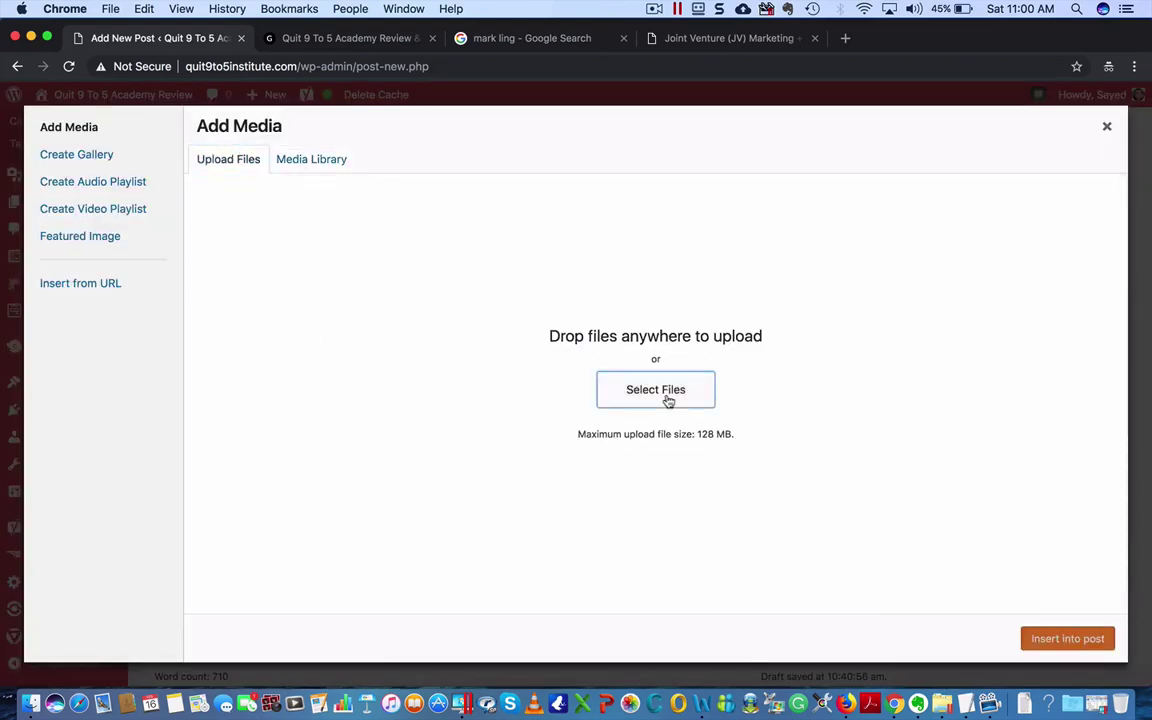
click(668, 401)
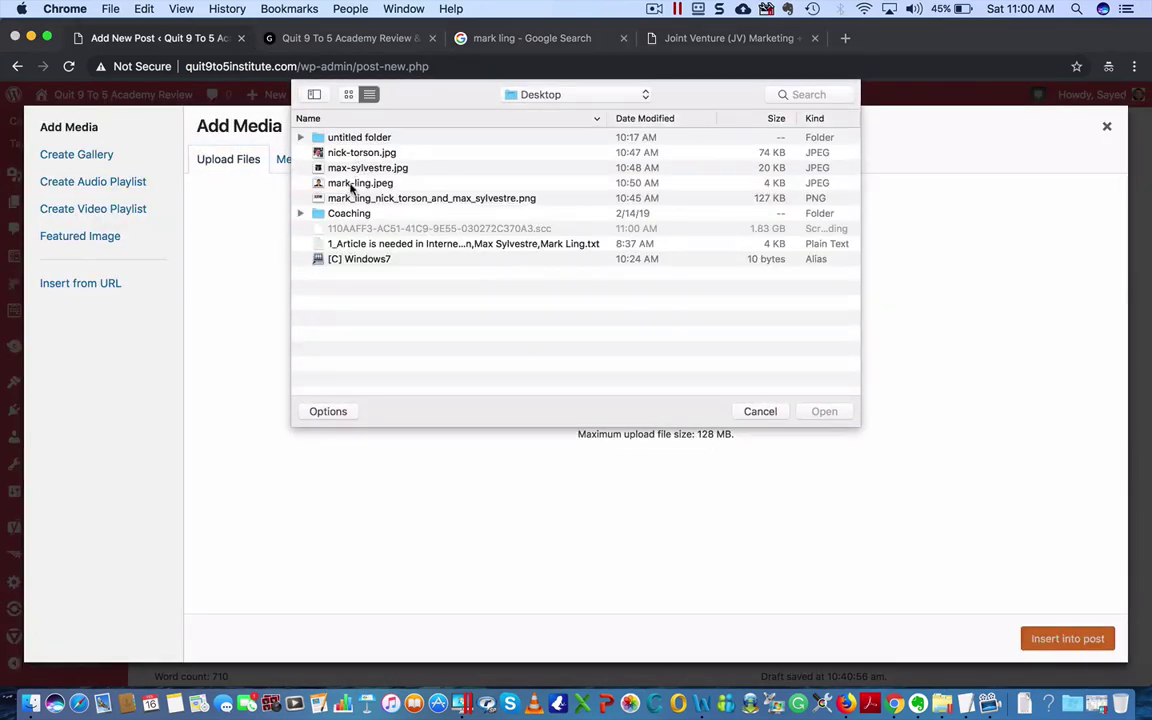
double_click(358, 183)
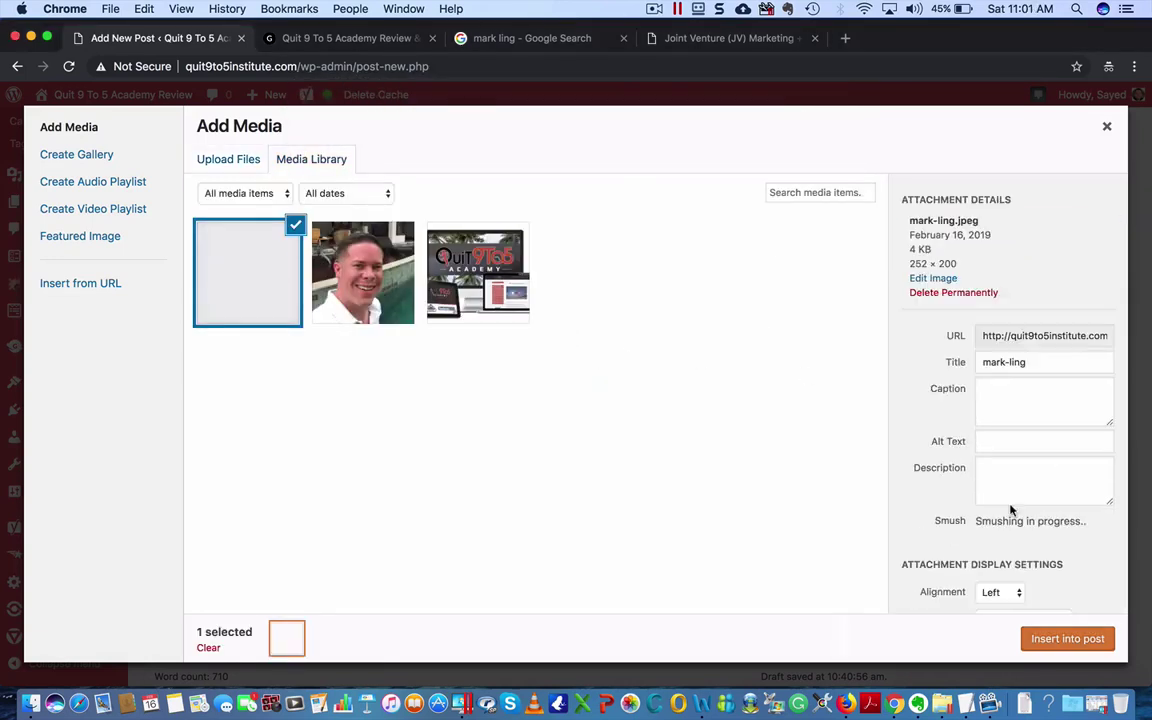
click(1001, 455)
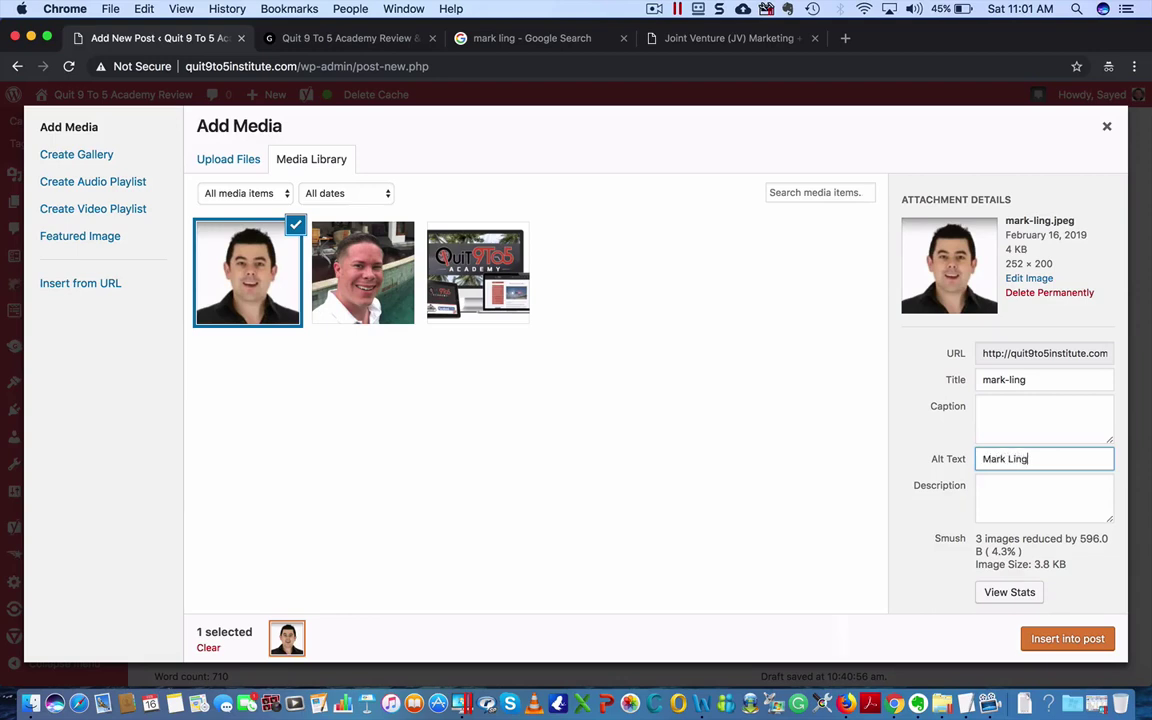
scroll(1090, 475, down, 3)
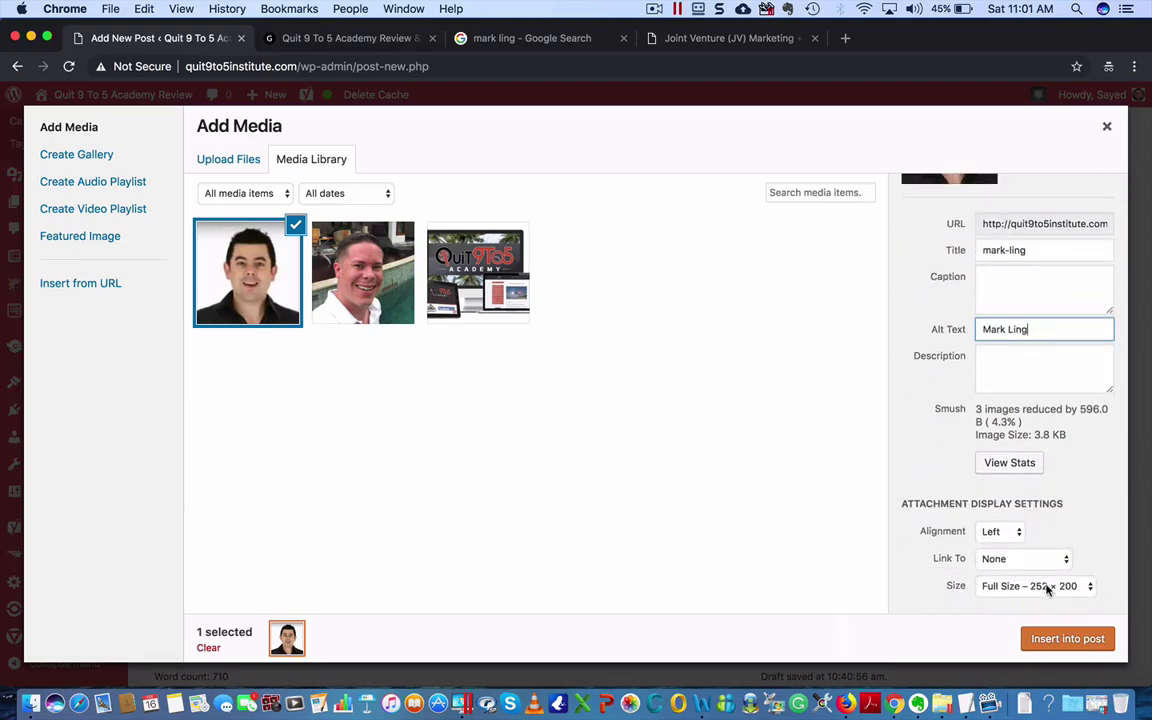
click(1008, 532)
click(1003, 545)
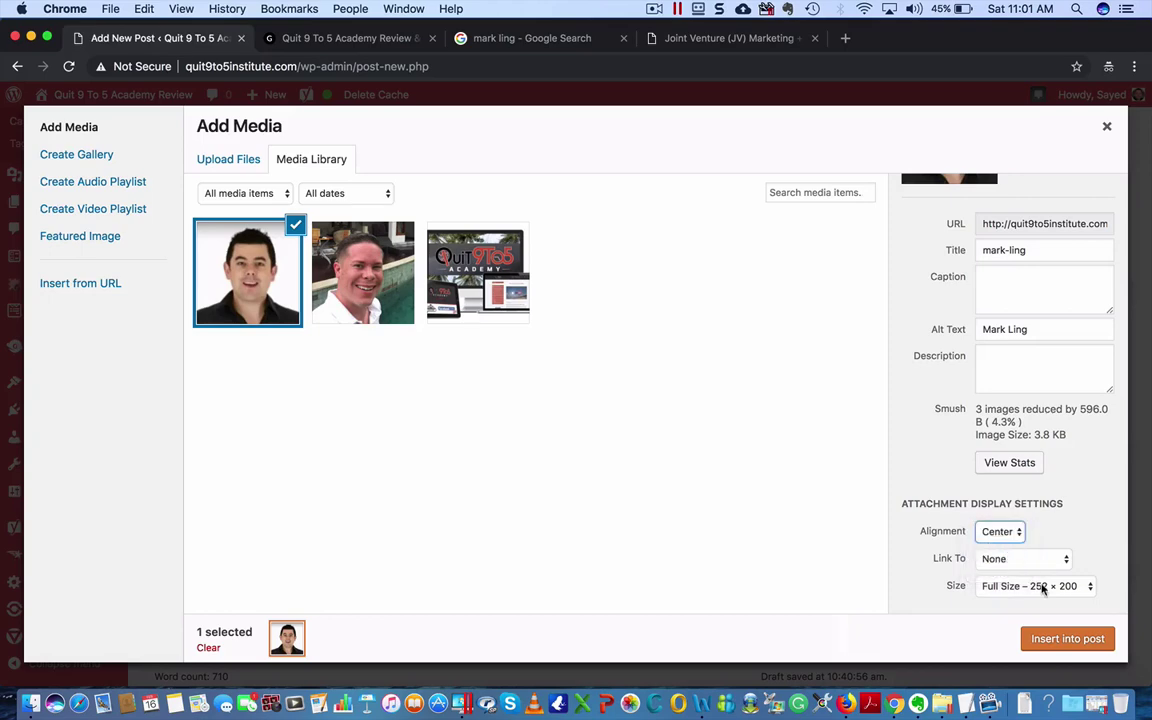
click(1062, 638)
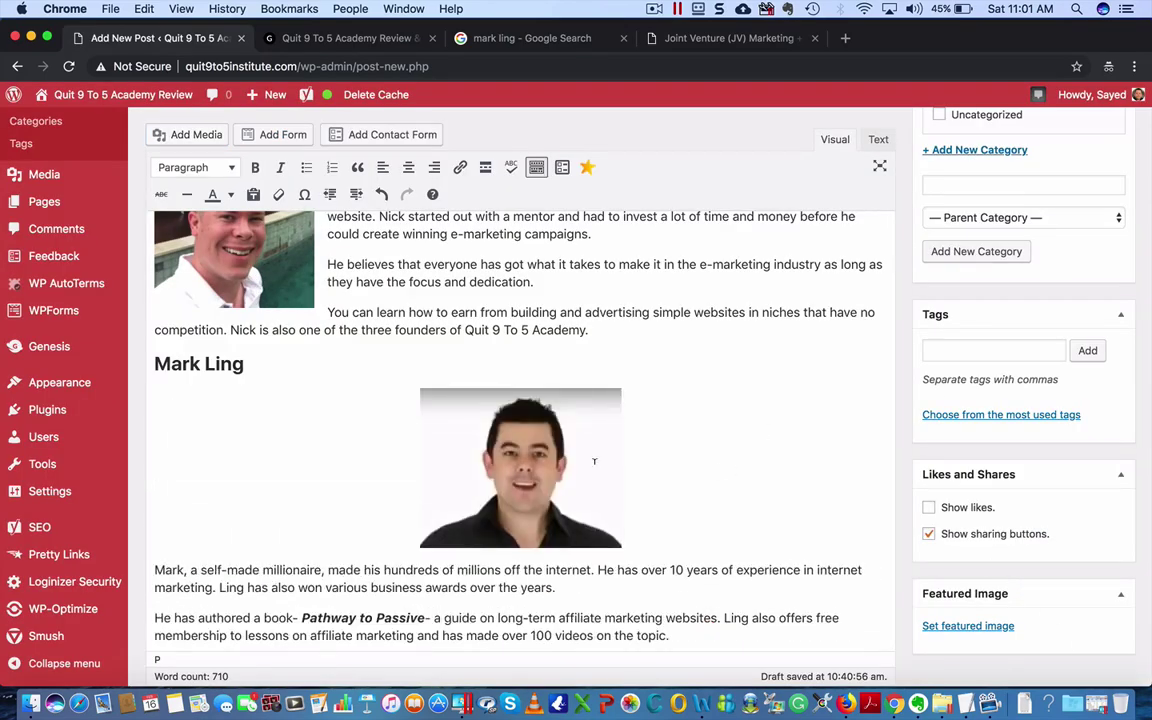
- Right-align the inserted portrait so the biography wraps beside it
scroll(594, 462, down, 2)
click(560, 390)
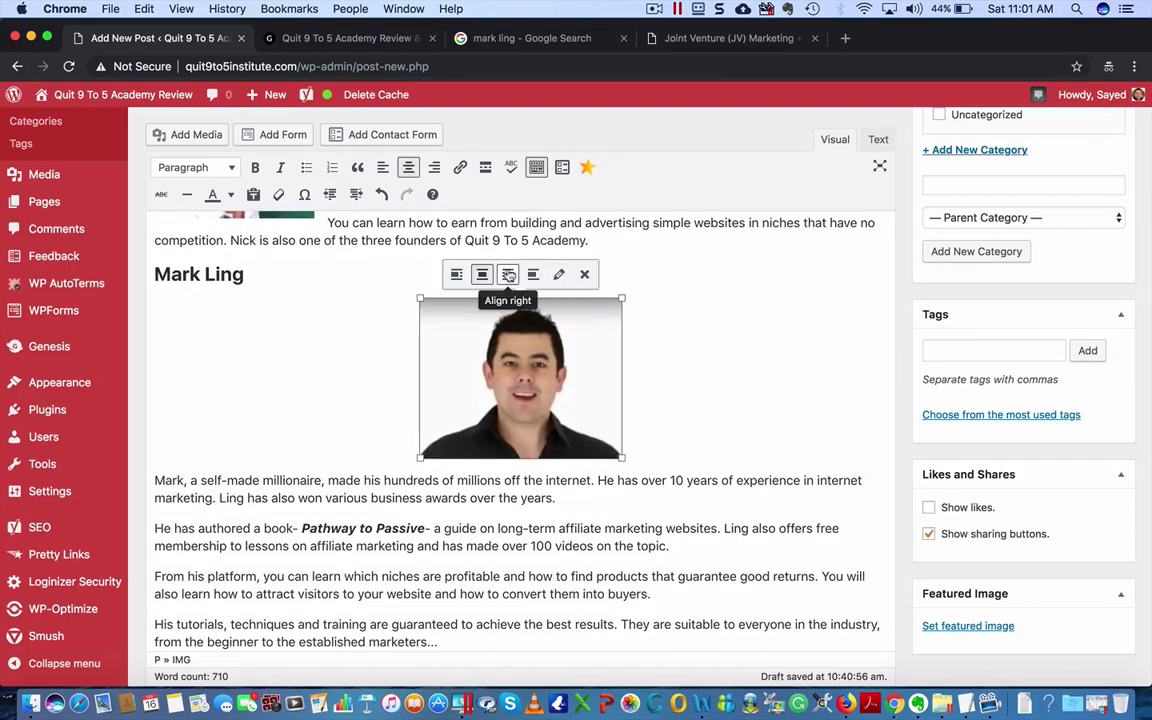
click(508, 274)
click(499, 408)
- Add an empty paragraph below the third founder's heading
scroll(499, 402, down, 3)
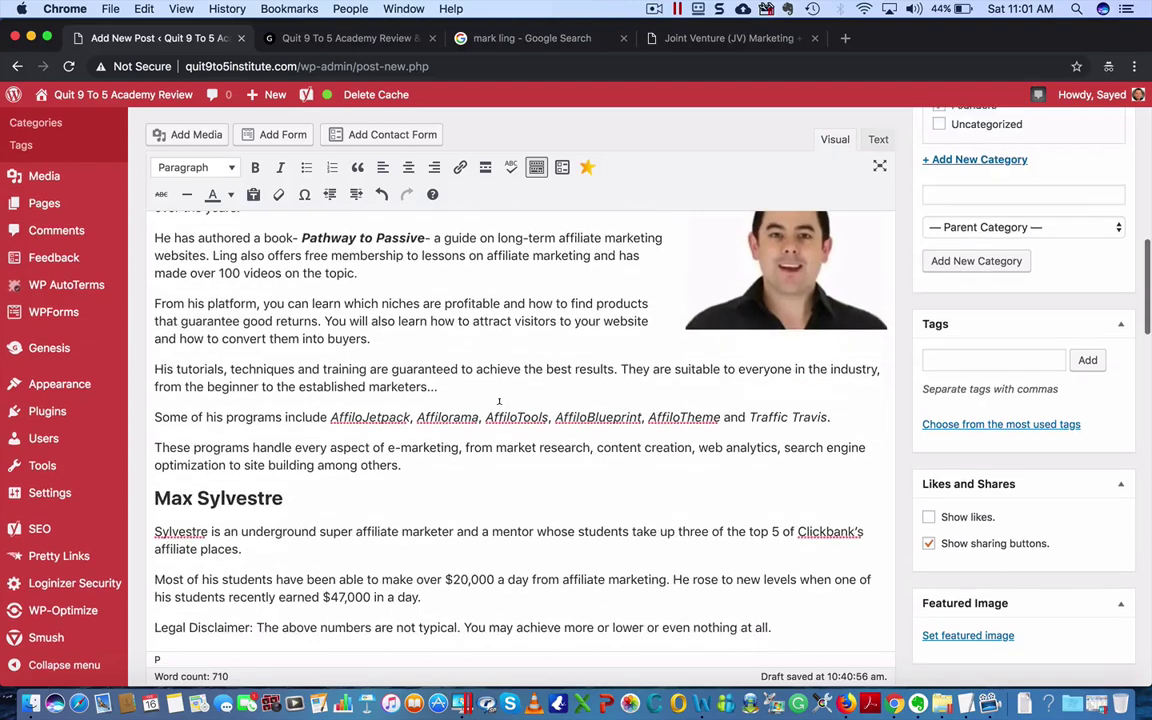
scroll(499, 402, up, 4)
scroll(499, 402, down, 10)
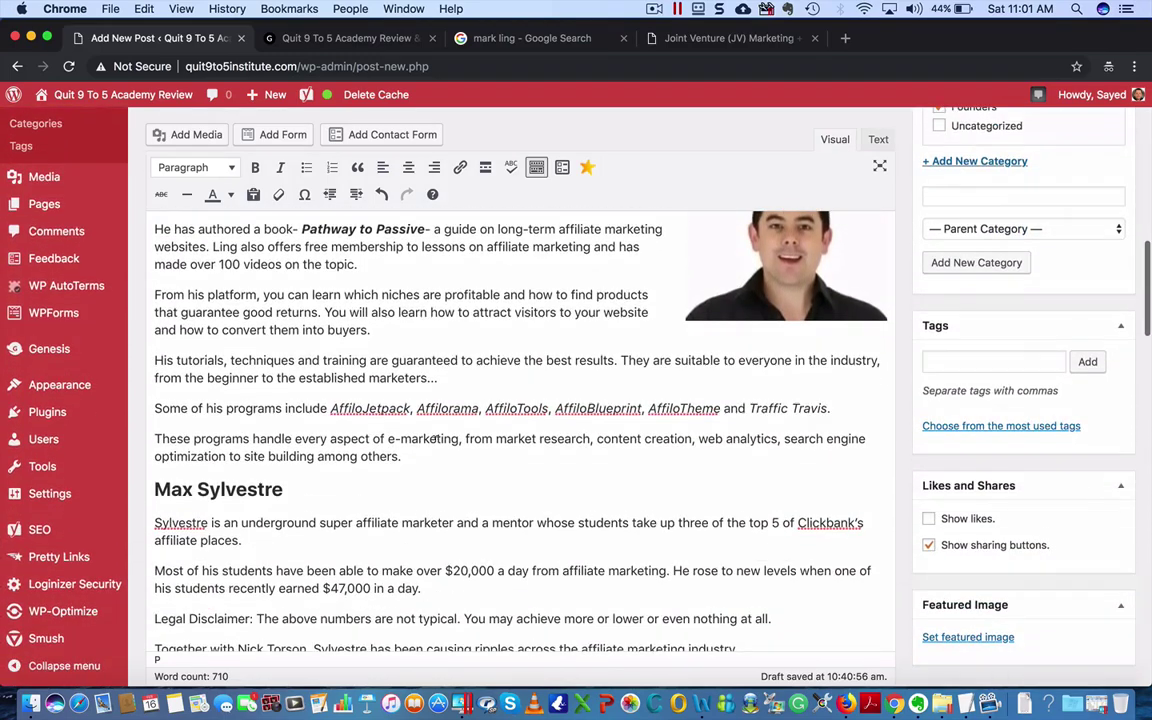
scroll(342, 541, down, 2)
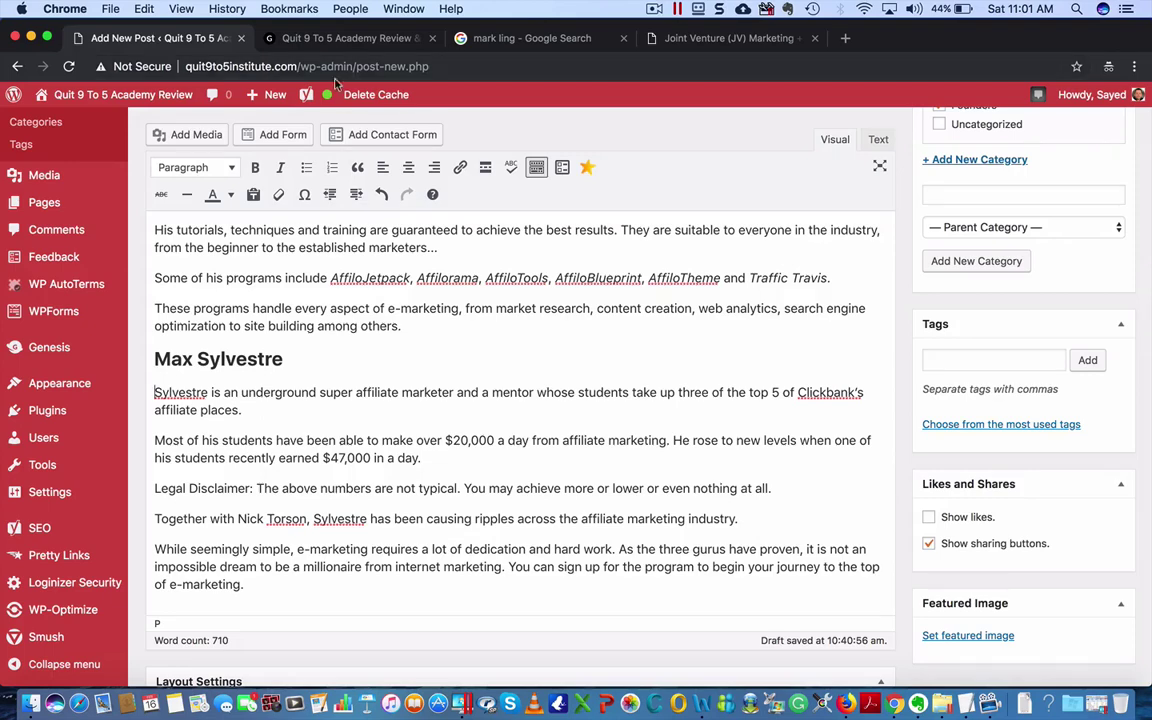
click(306, 359)
key(Return)
- Upload the group photo of all three founders
click(178, 134)
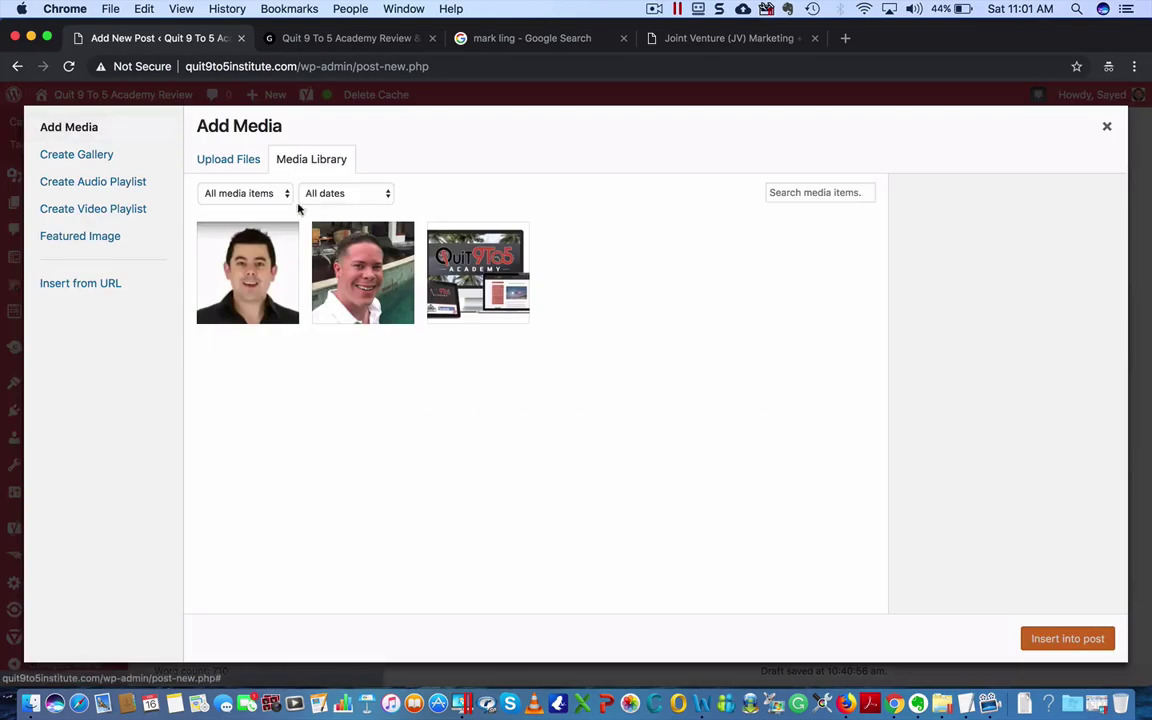
click(245, 160)
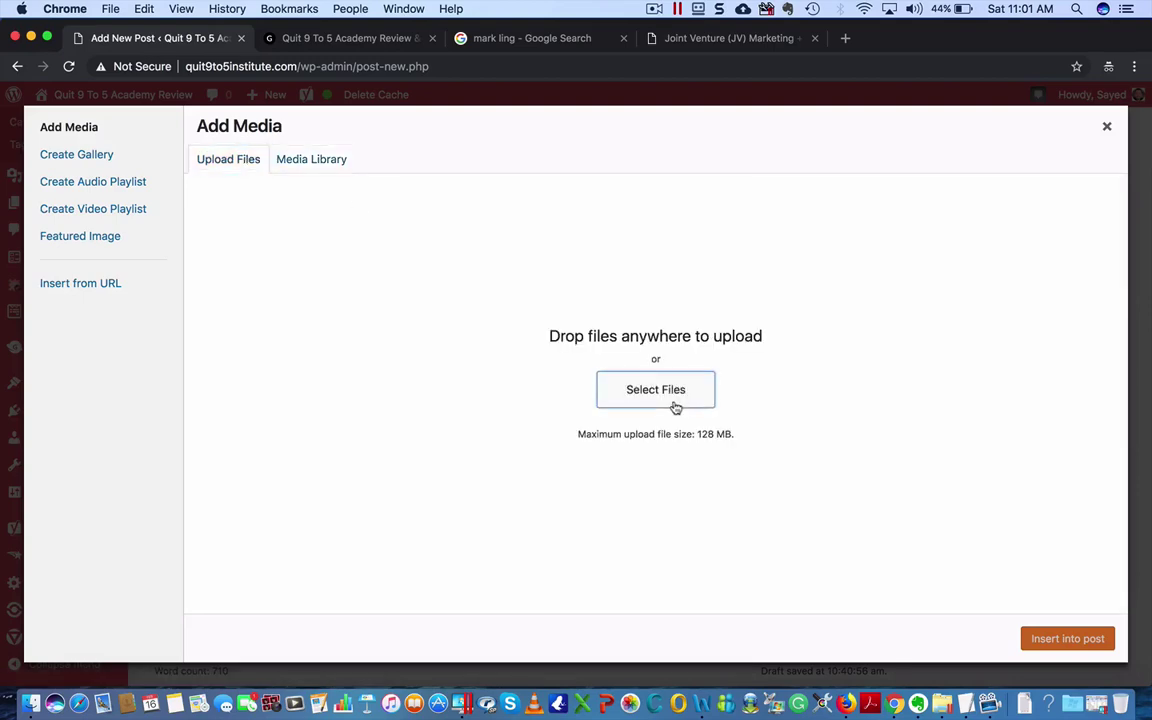
click(675, 407)
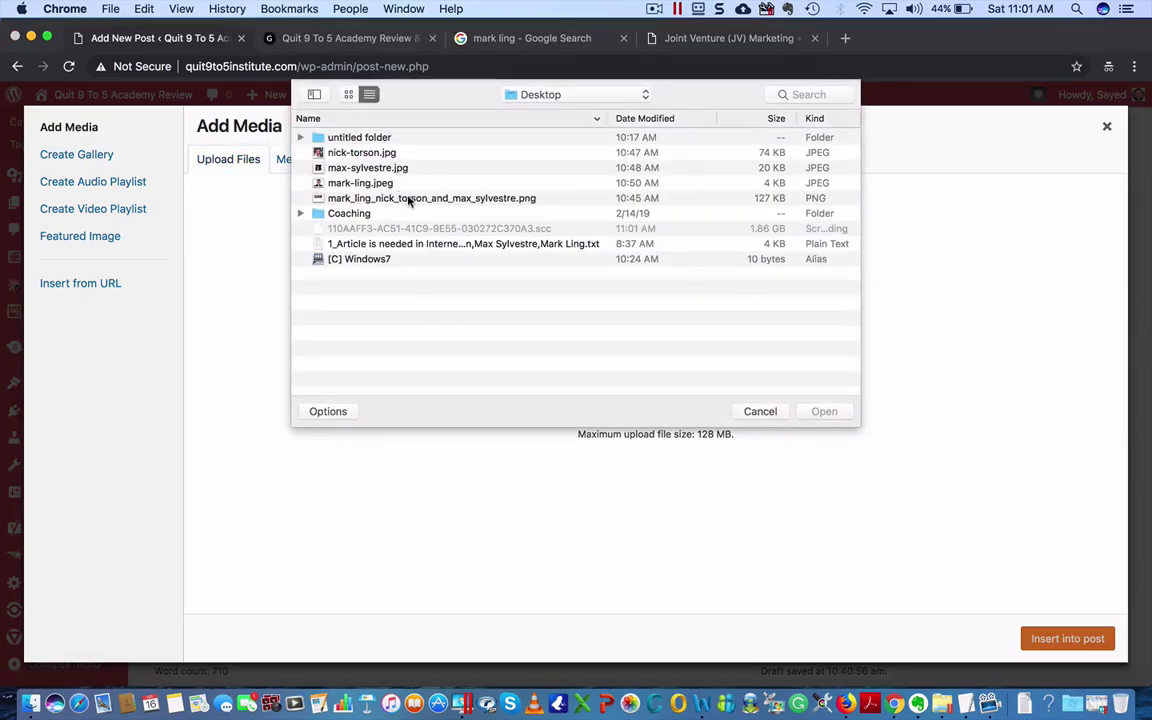
double_click(423, 198)
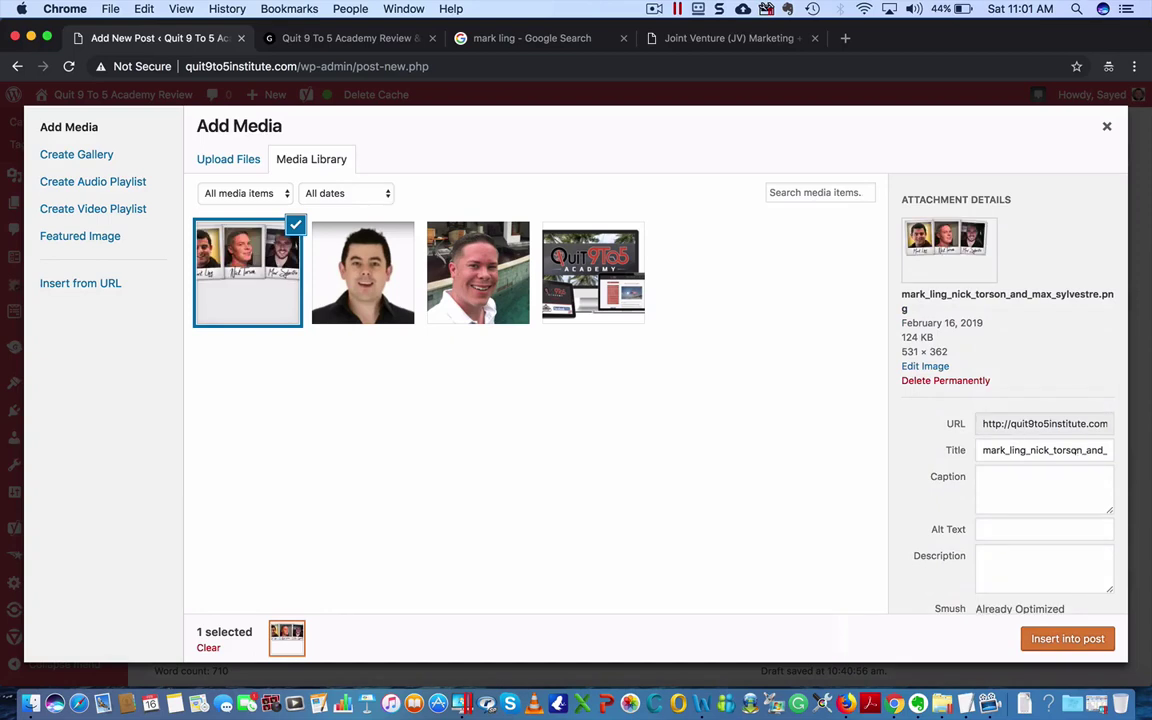
- Shorten the image title, add the third founder's name as alt text, choose Full Size, and insert it
double_click(1040, 450)
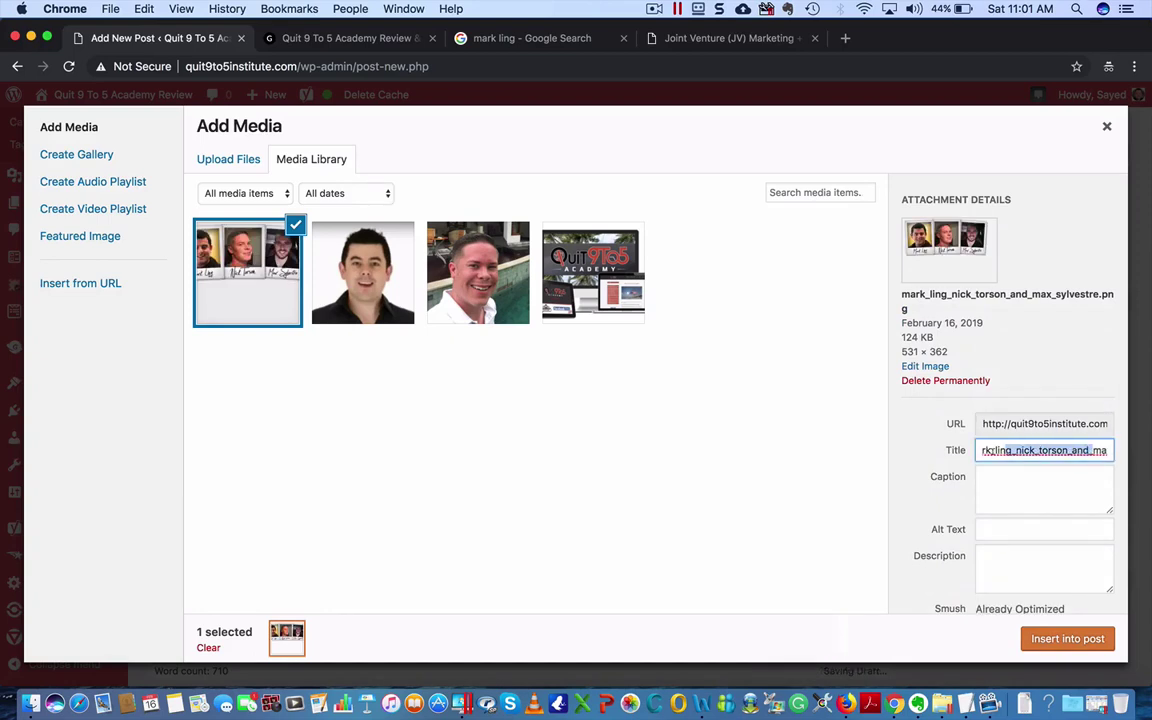
key(BackSpace)
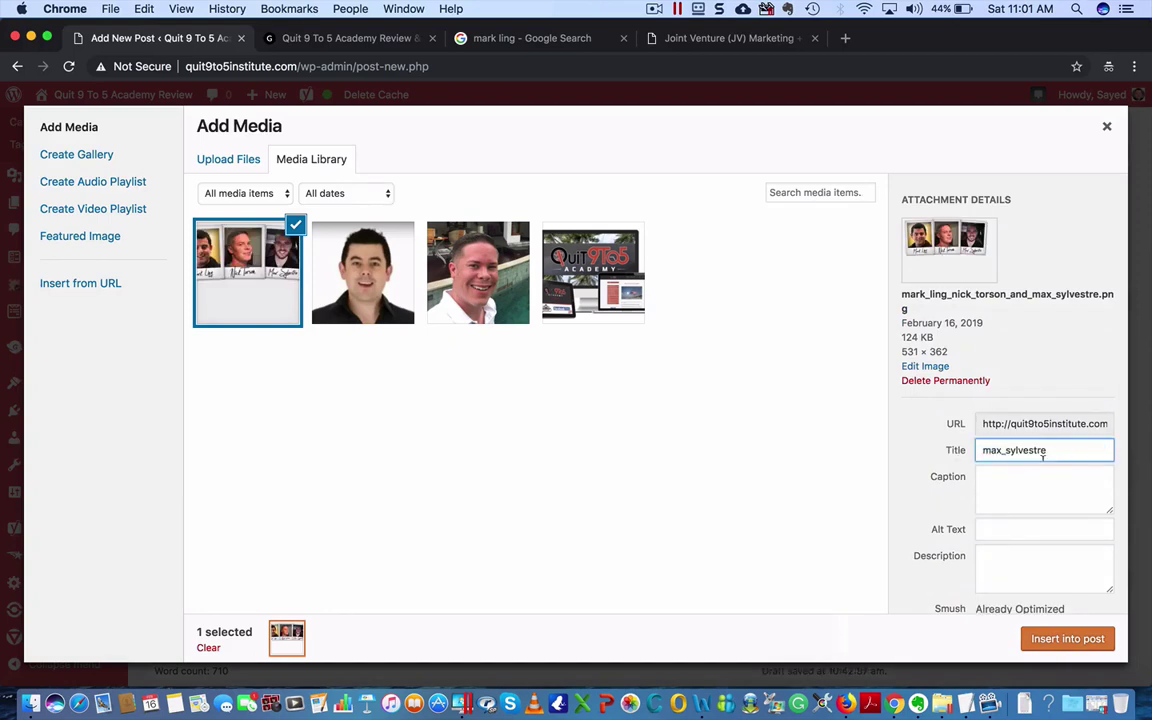
click(1008, 528)
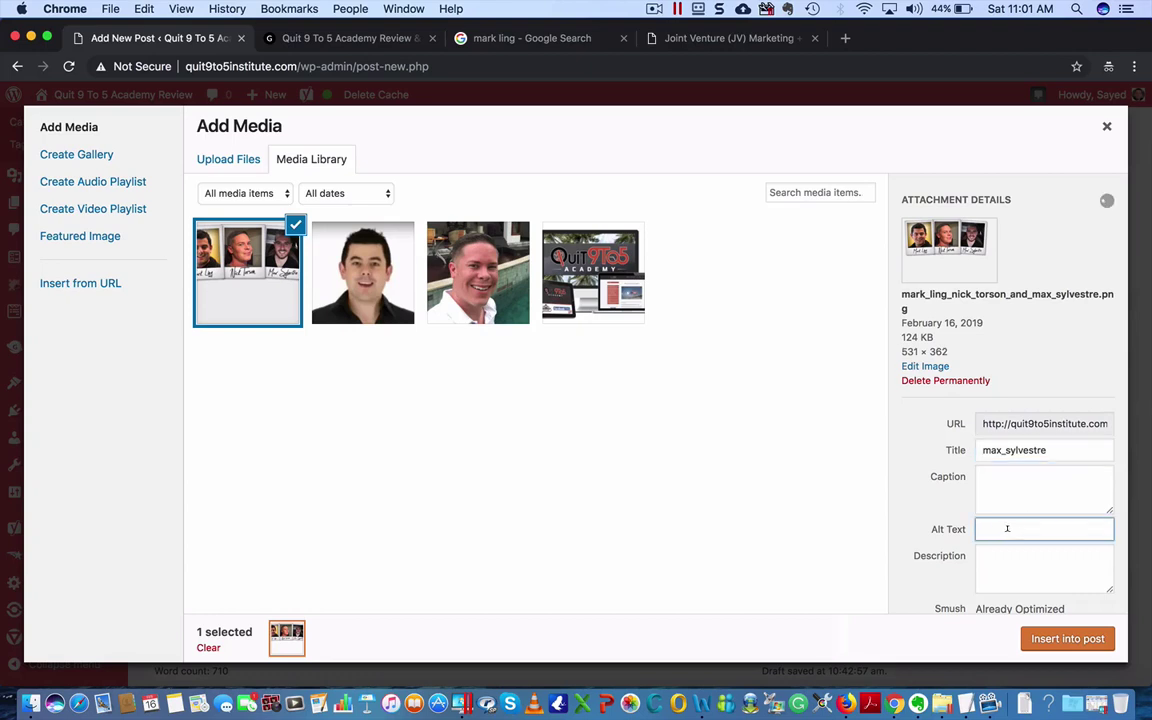
text(Max Sylvestre)
scroll(1095, 537, down, 4)
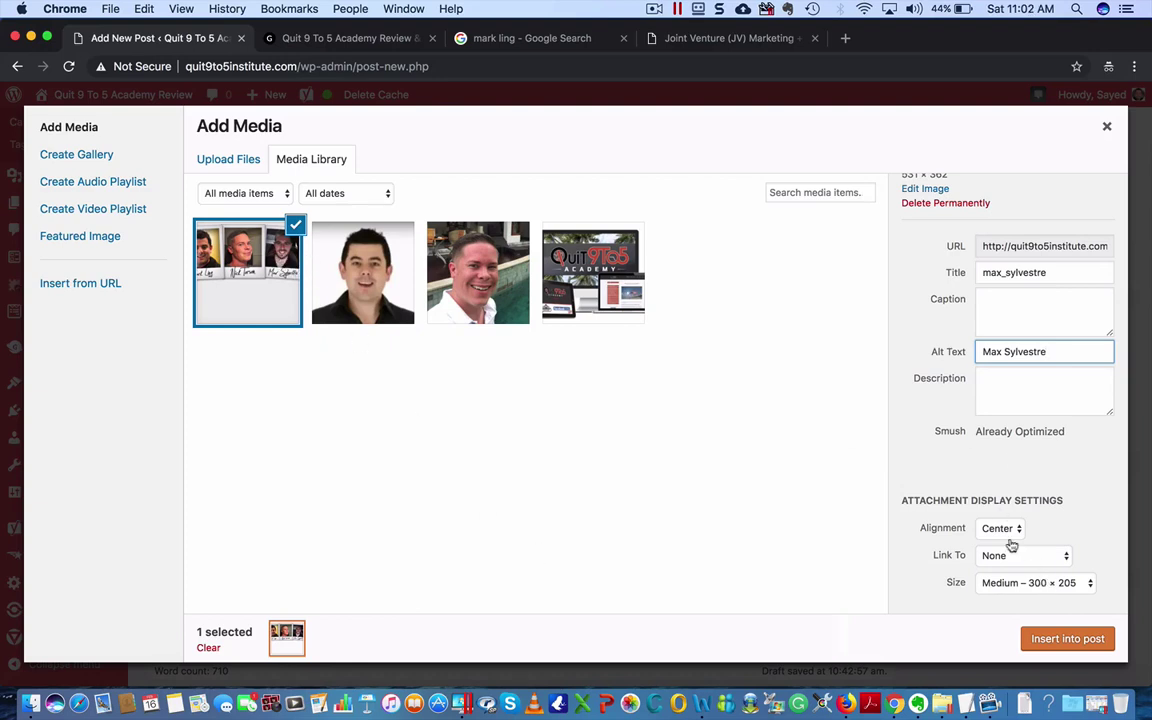
click(1030, 582)
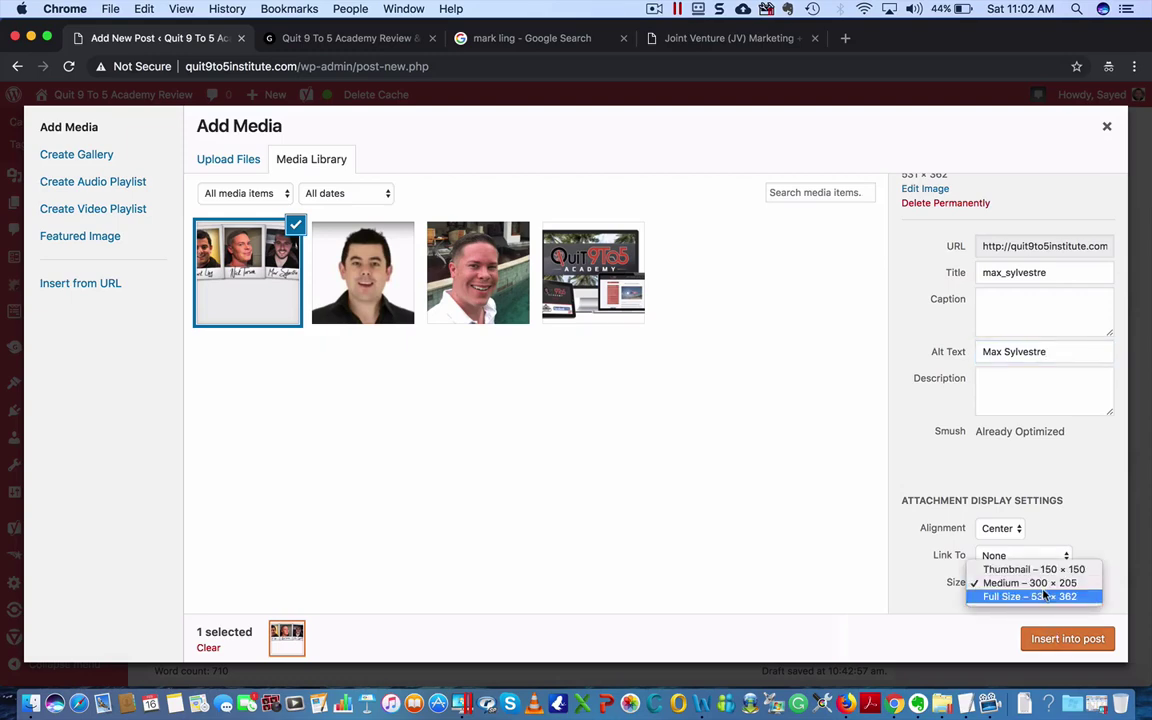
click(1045, 596)
click(1062, 637)
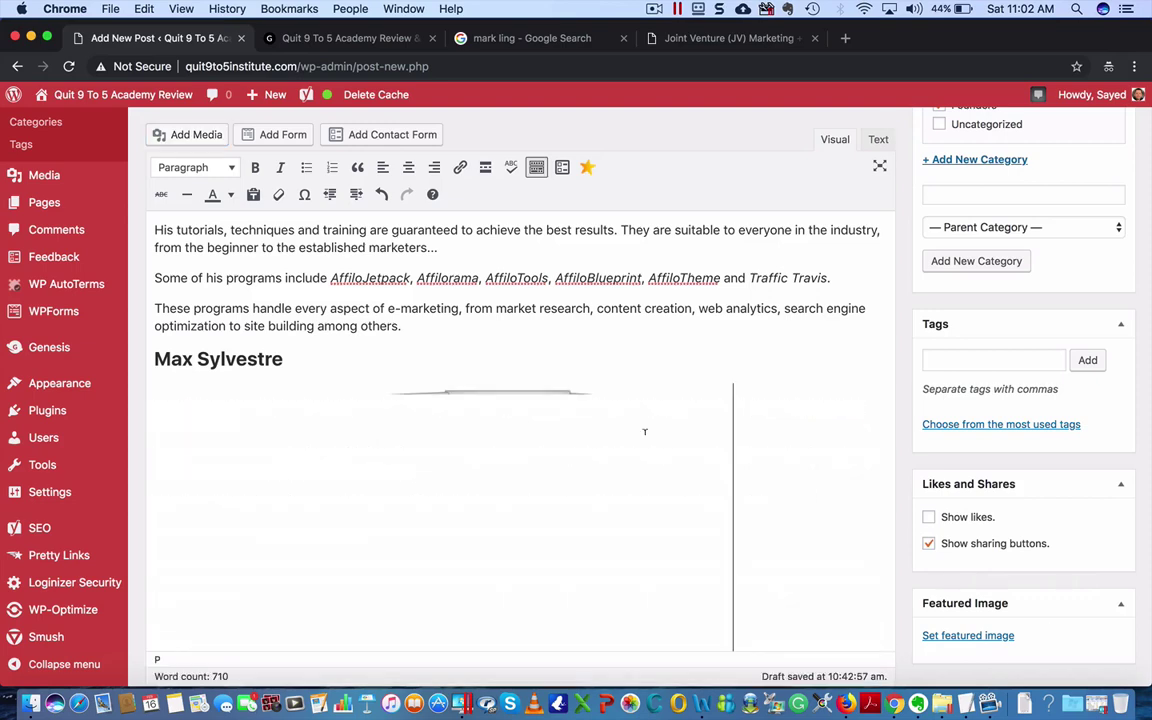
- Select the group photo and drag its handle to shrink it slightly
scroll(610, 460, down, 3)
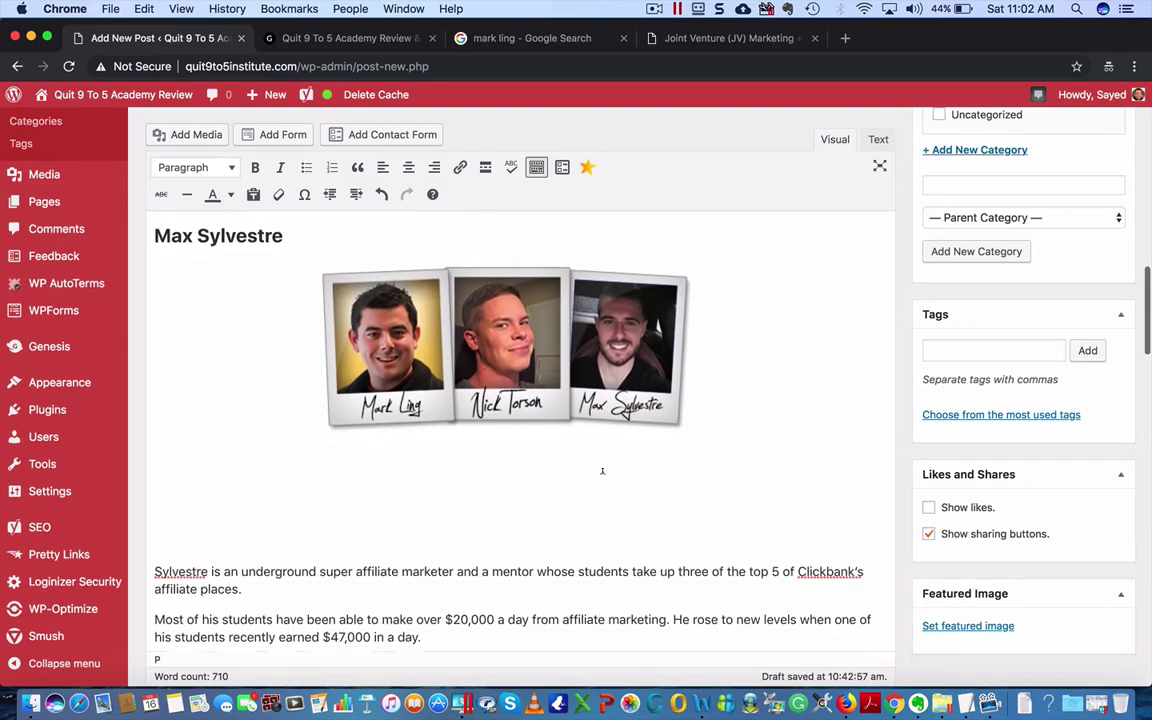
click(395, 508)
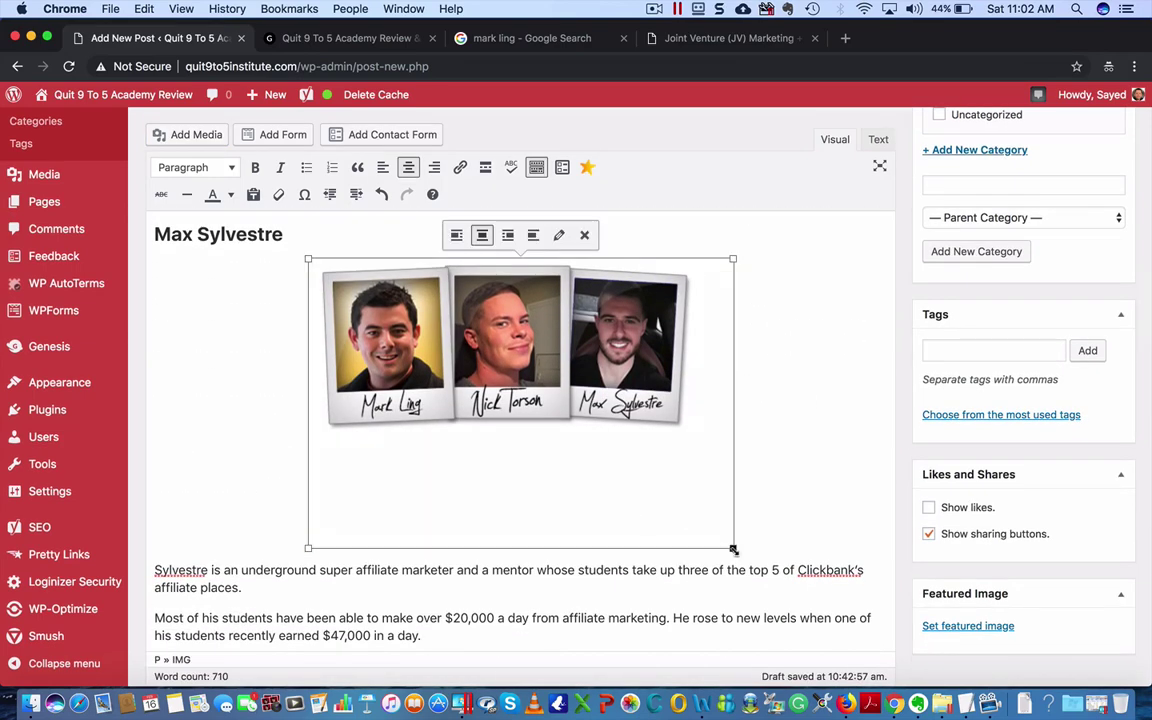
mouse_move(732, 549)
mouse_down()
mouse_move(661, 493)
mouse_move(738, 538)
mouse_up()
mouse_move(669, 505)
mouse_down()
mouse_move(578, 442)
mouse_move(678, 499)
mouse_up()
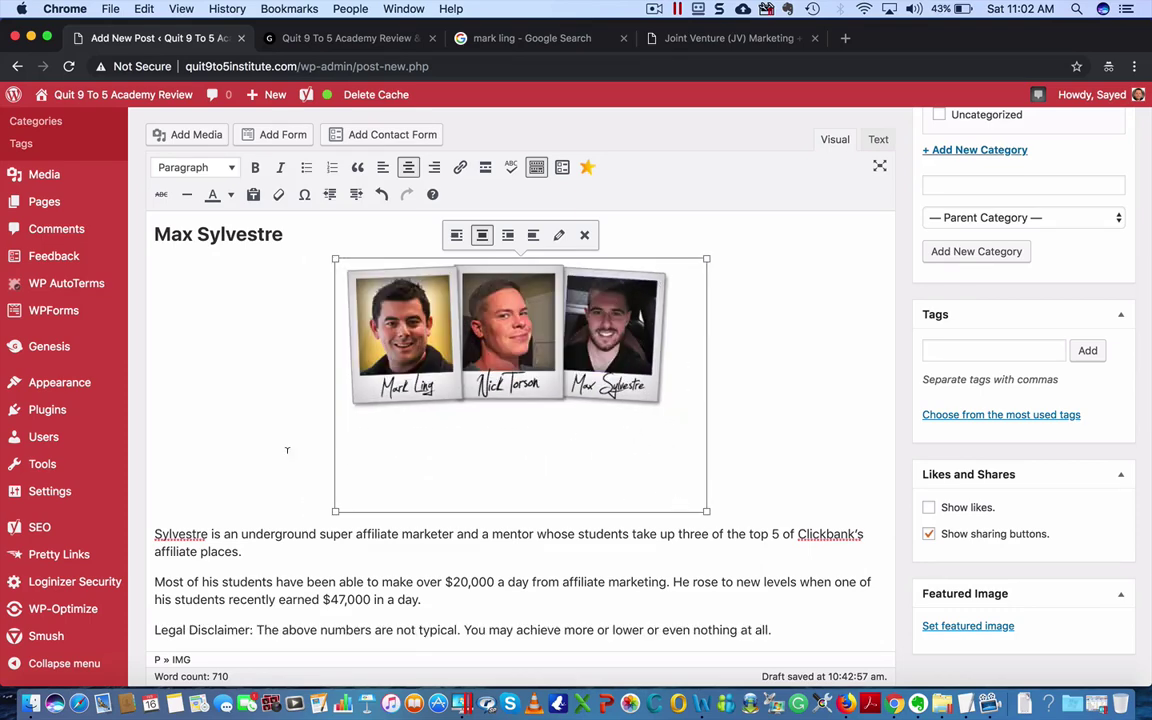
click(232, 393)
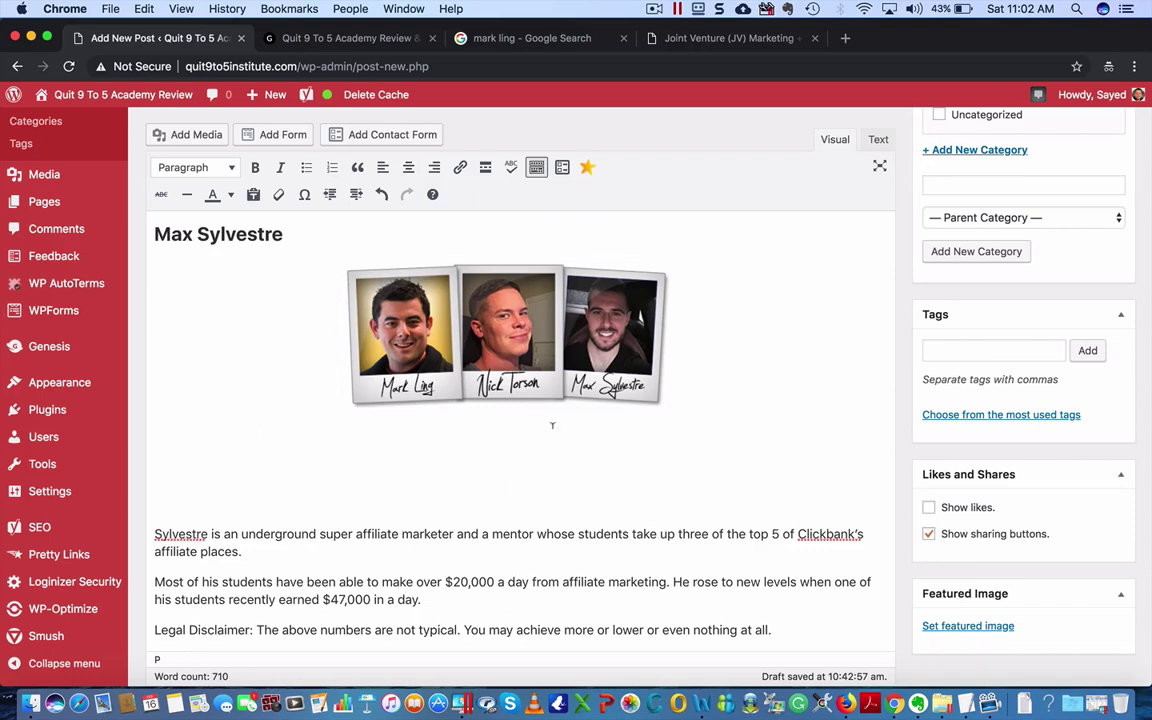
- Align the founders photo left so the third founder's text wraps beside it
click(475, 338)
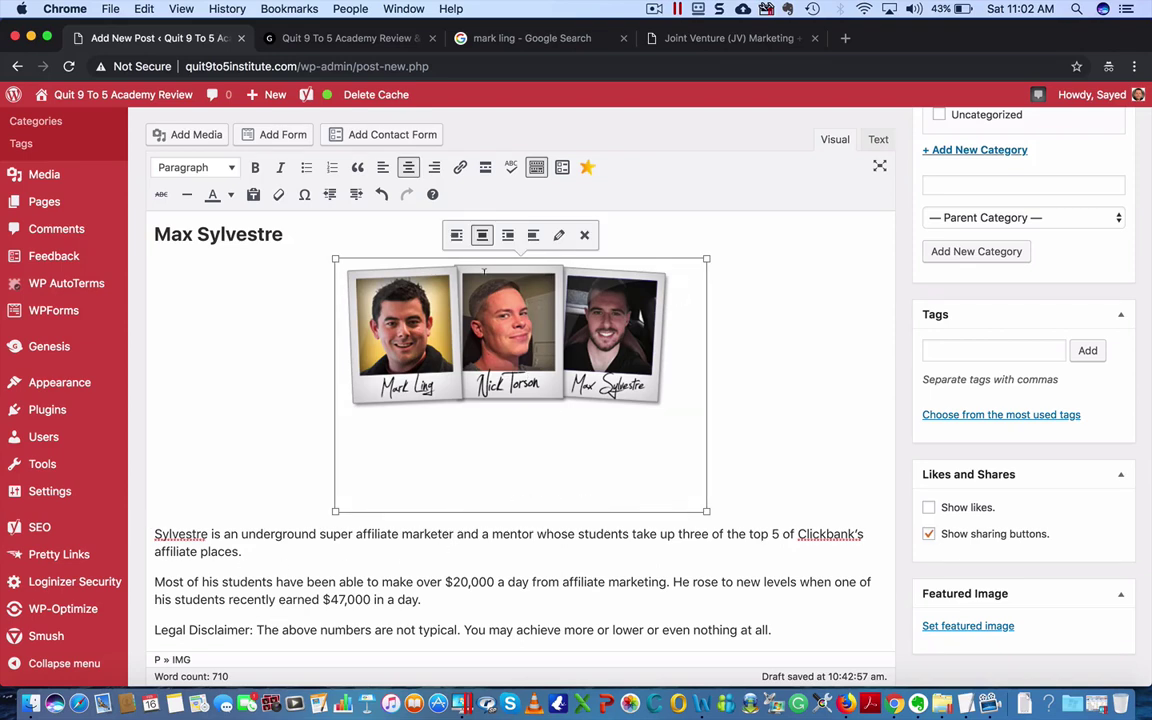
click(456, 235)
click(627, 415)
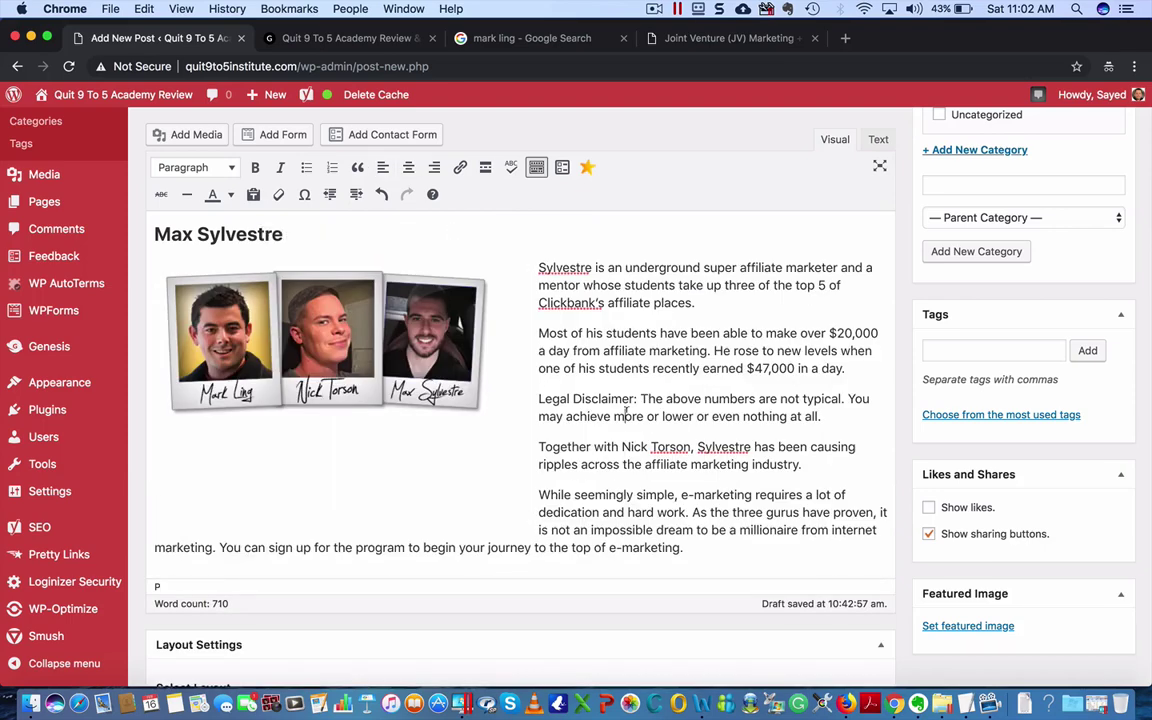
scroll(701, 430, down, 3)
scroll(701, 430, up, 4)
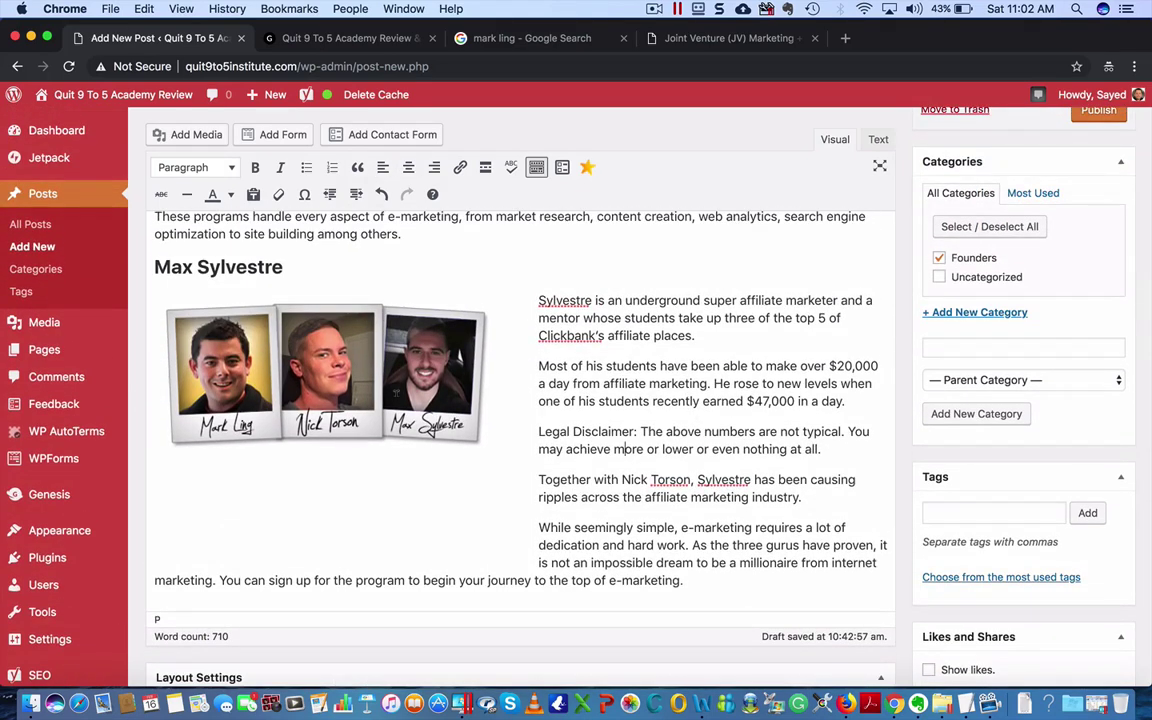
- Drag the photo's corner handle well inward to make it noticeably smaller
click(396, 393)
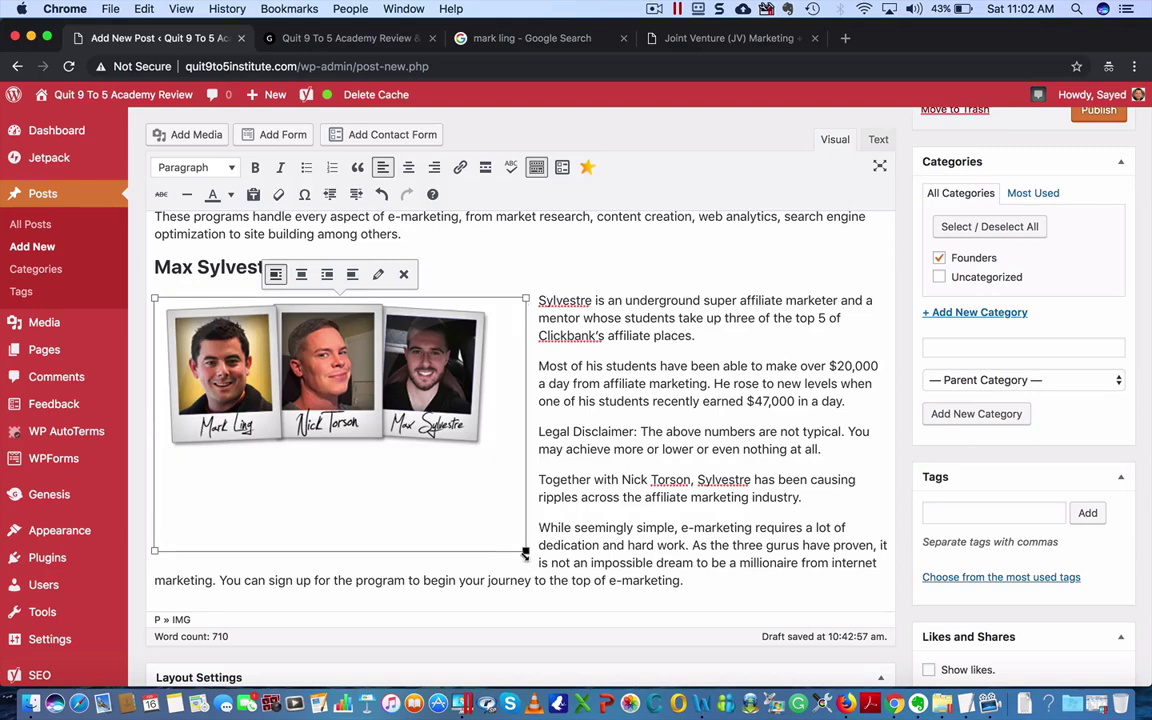
drag(525, 552, 391, 451)
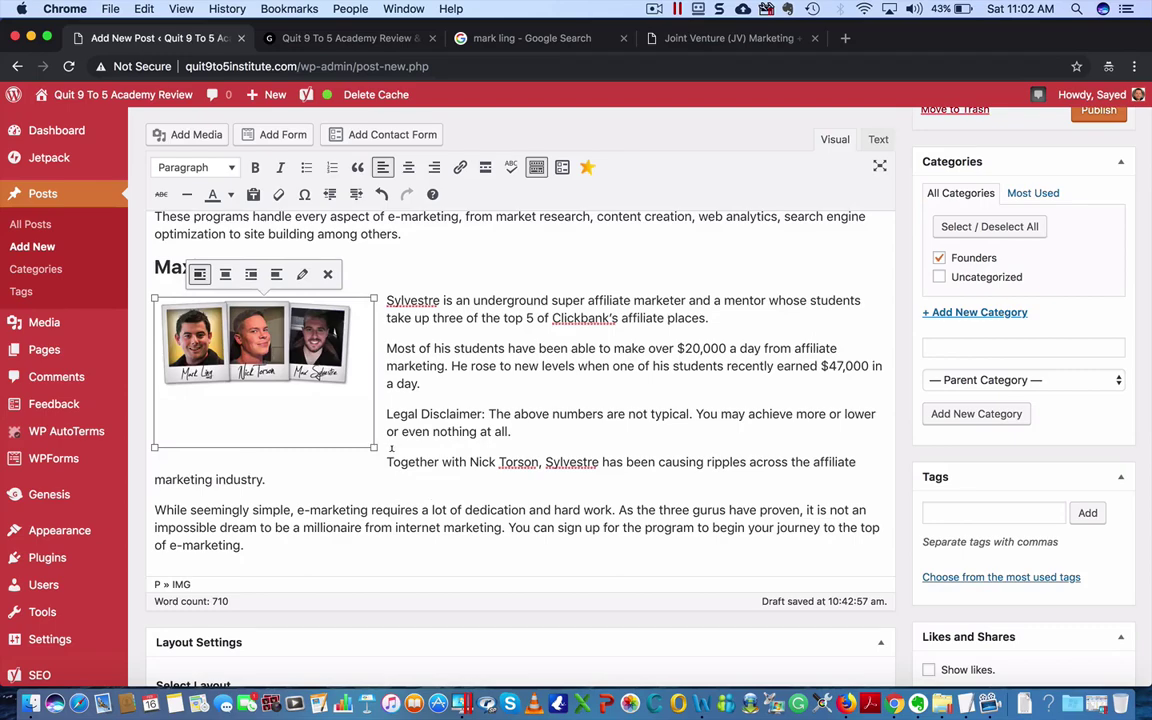
click(519, 426)
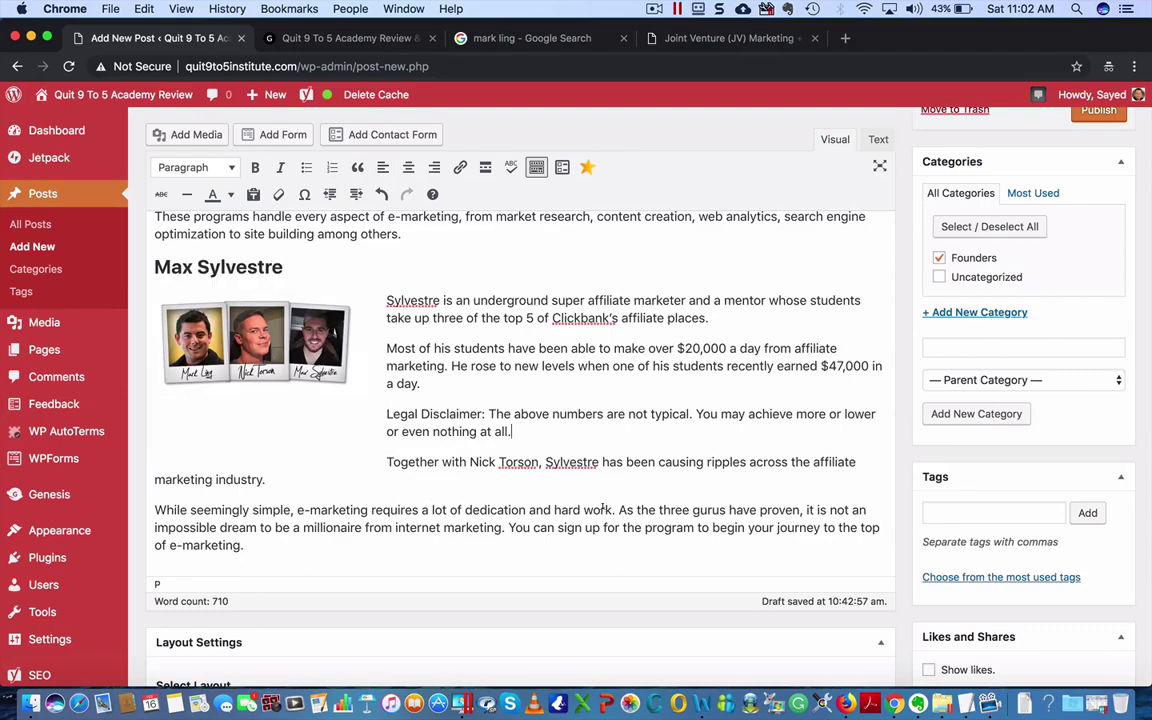
scroll(654, 479, up, 10)
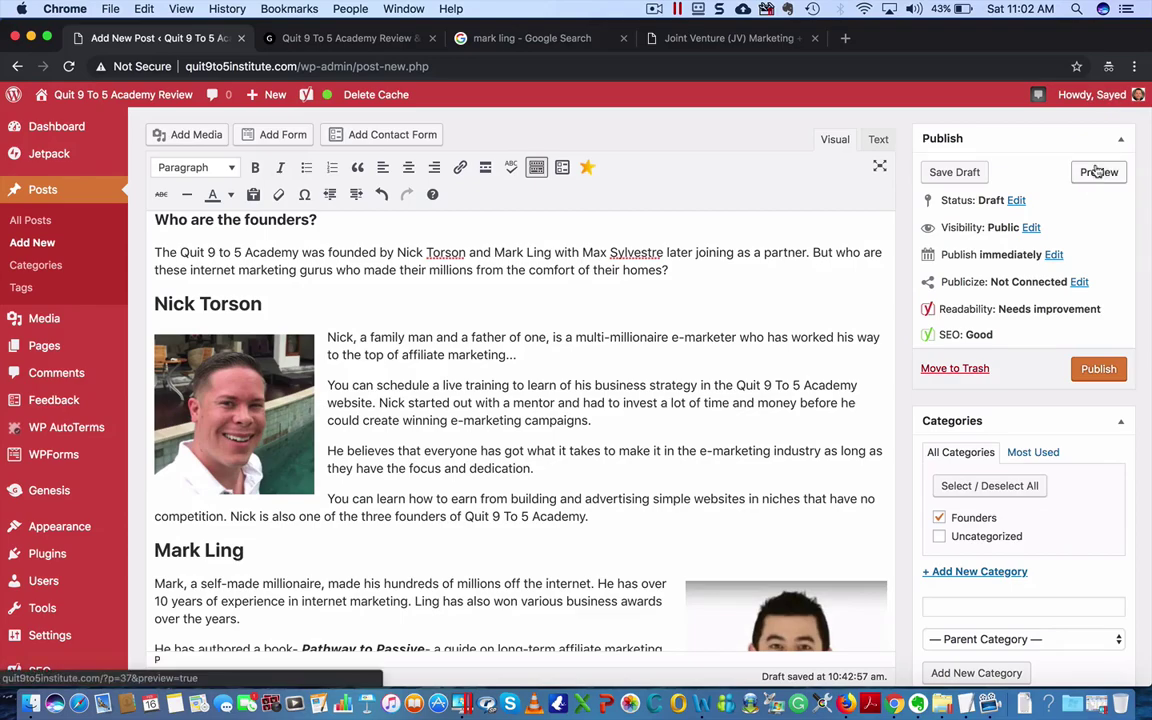
scroll(662, 373, down, 8)
scroll(662, 373, up, 3)
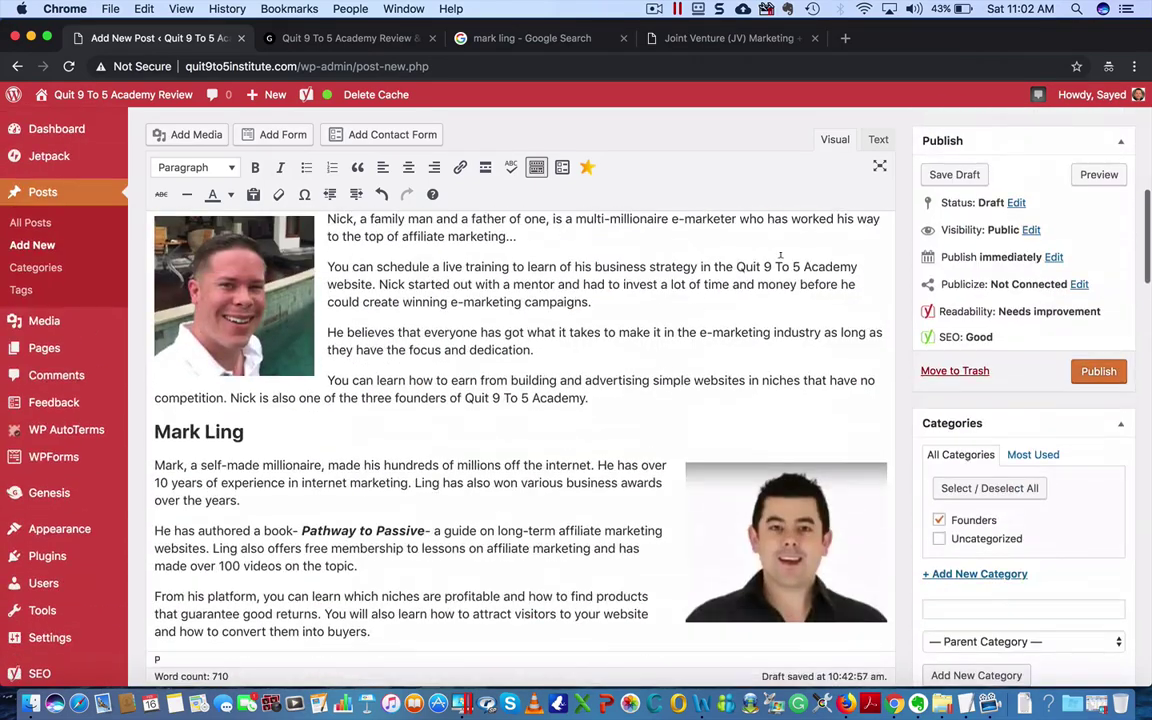
click(1099, 175)
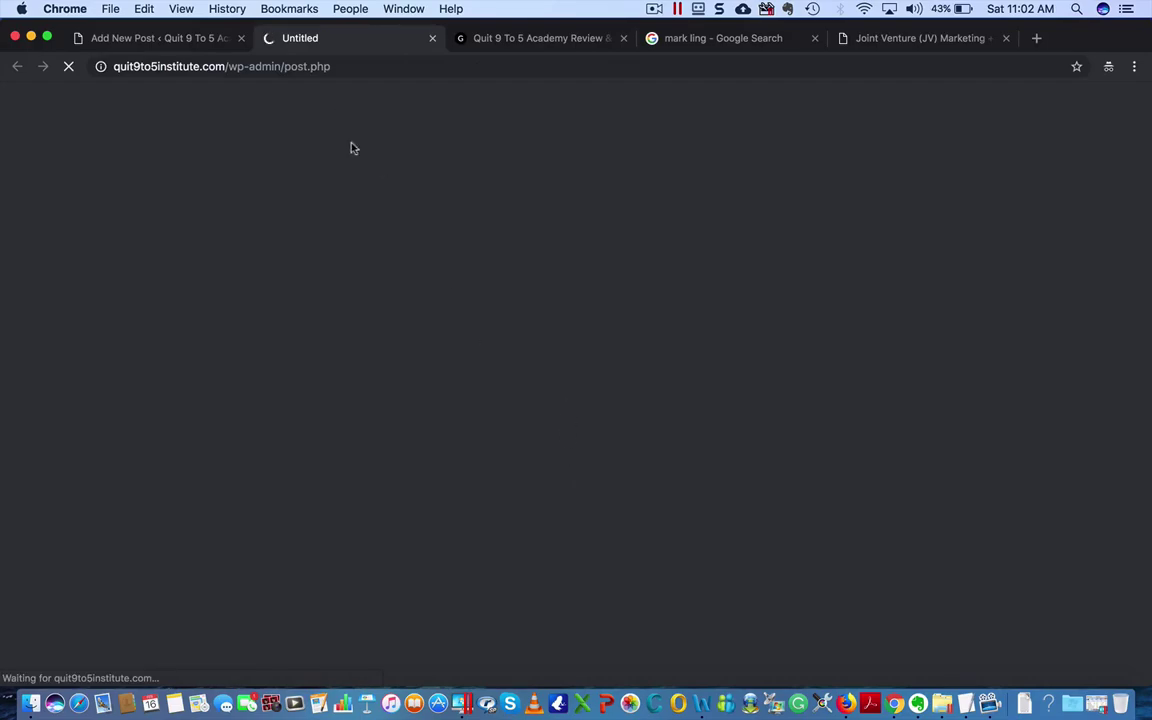
scroll(360, 378, down, 10)
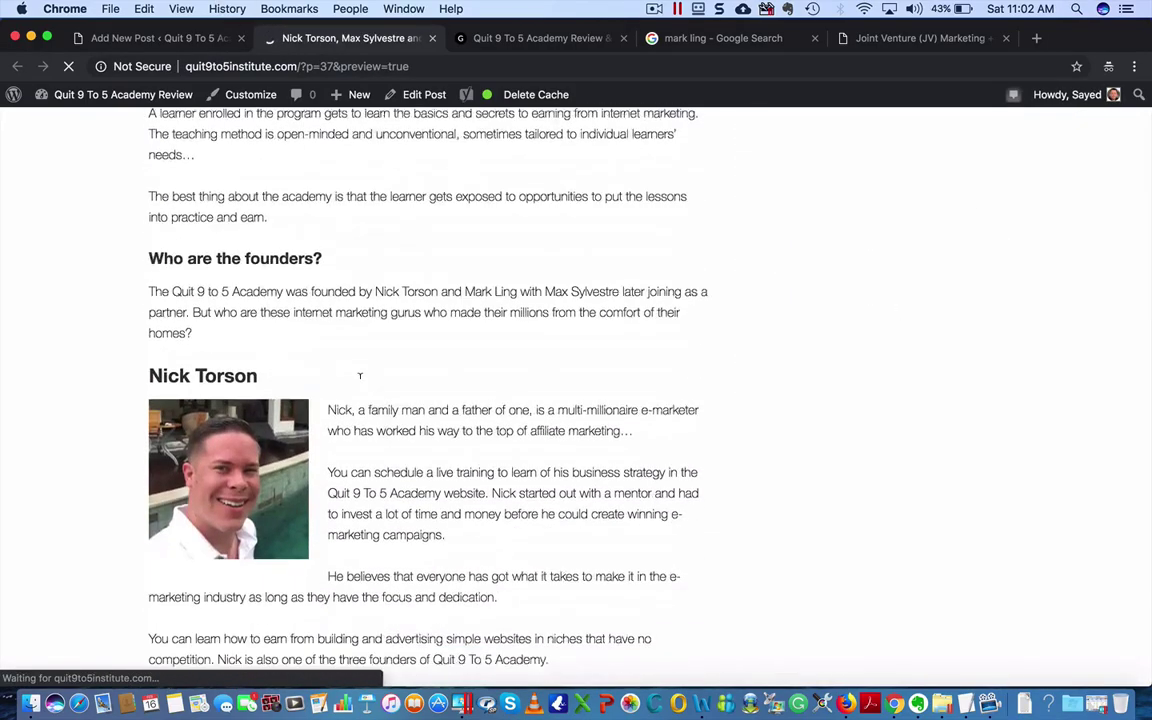
scroll(360, 378, down, 5)
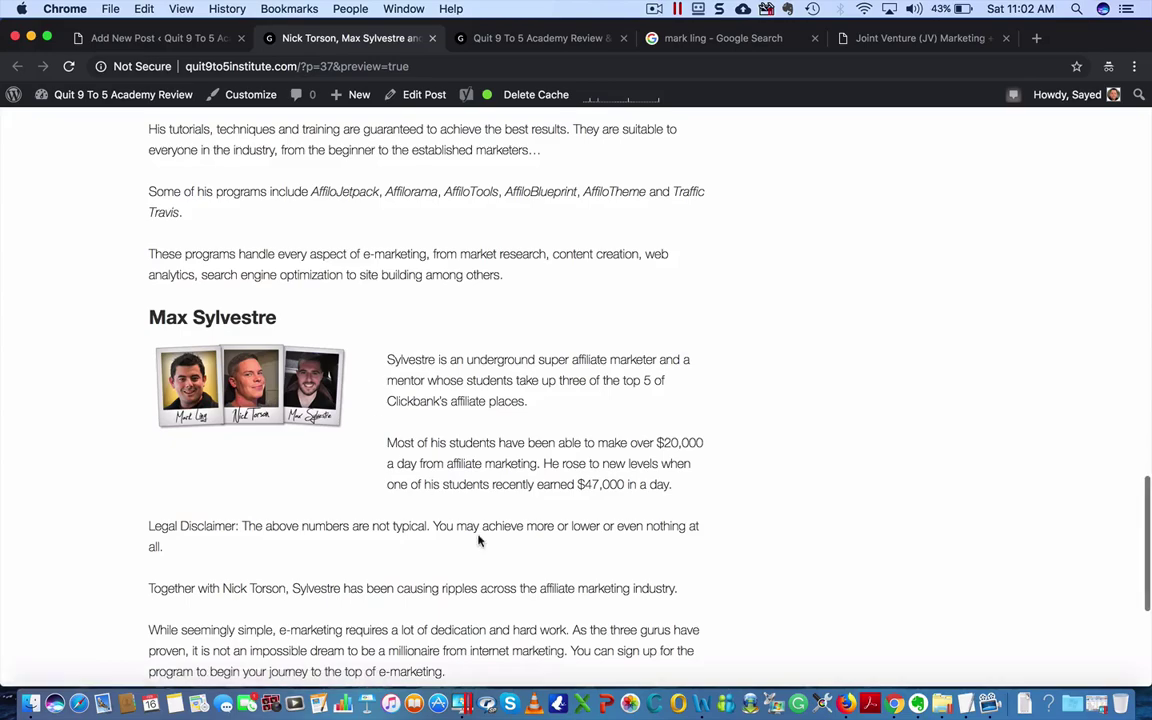
scroll(478, 540, down, 1)
scroll(478, 540, up, 6)
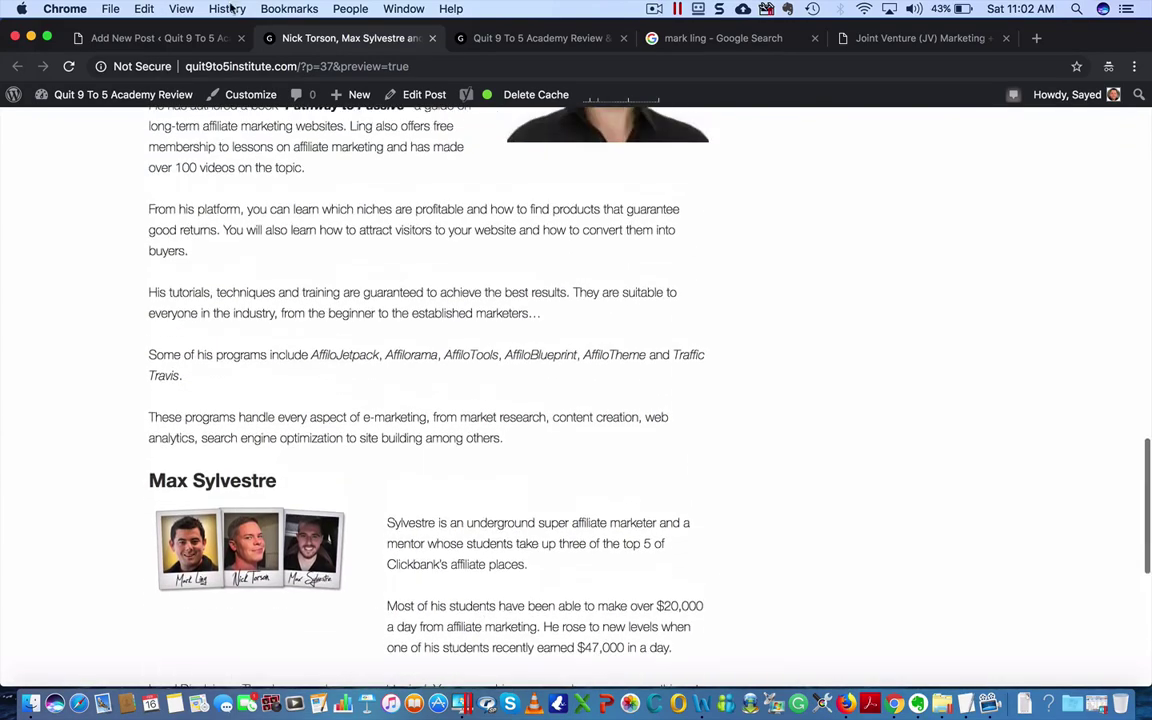
click(432, 38)
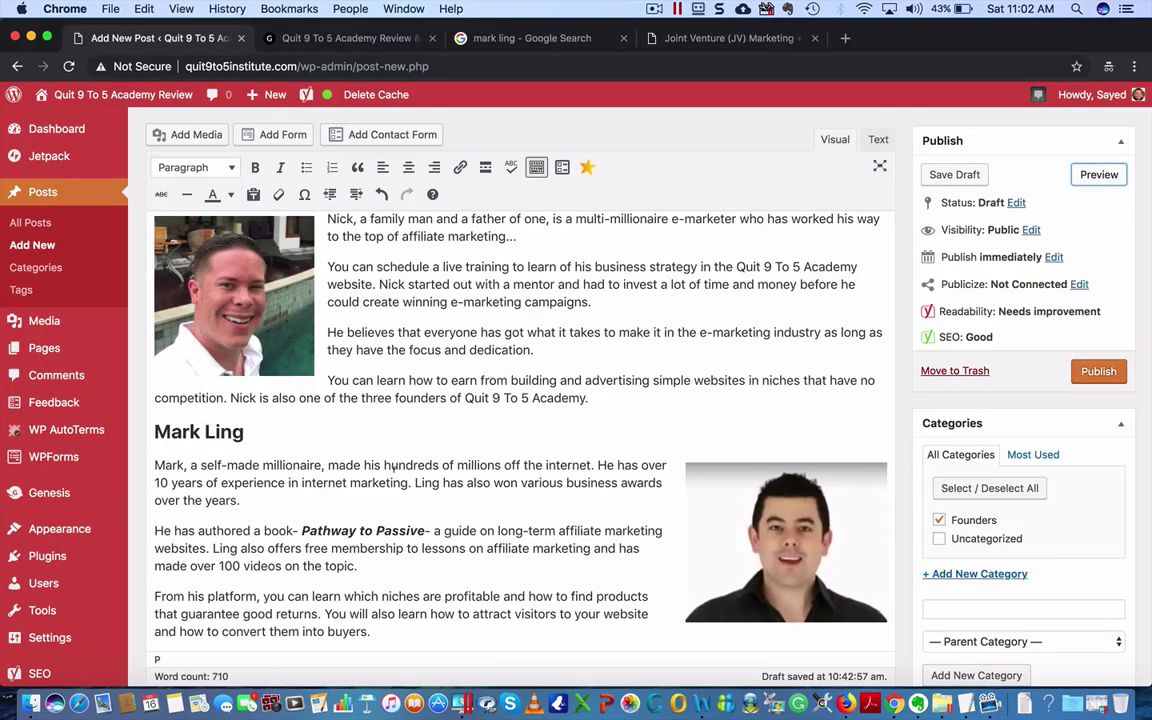
- Set the three-founders photo as the featured image, then remove it again
scroll(394, 468, down, 5)
scroll(394, 468, up, 5)
scroll(394, 468, down, 5)
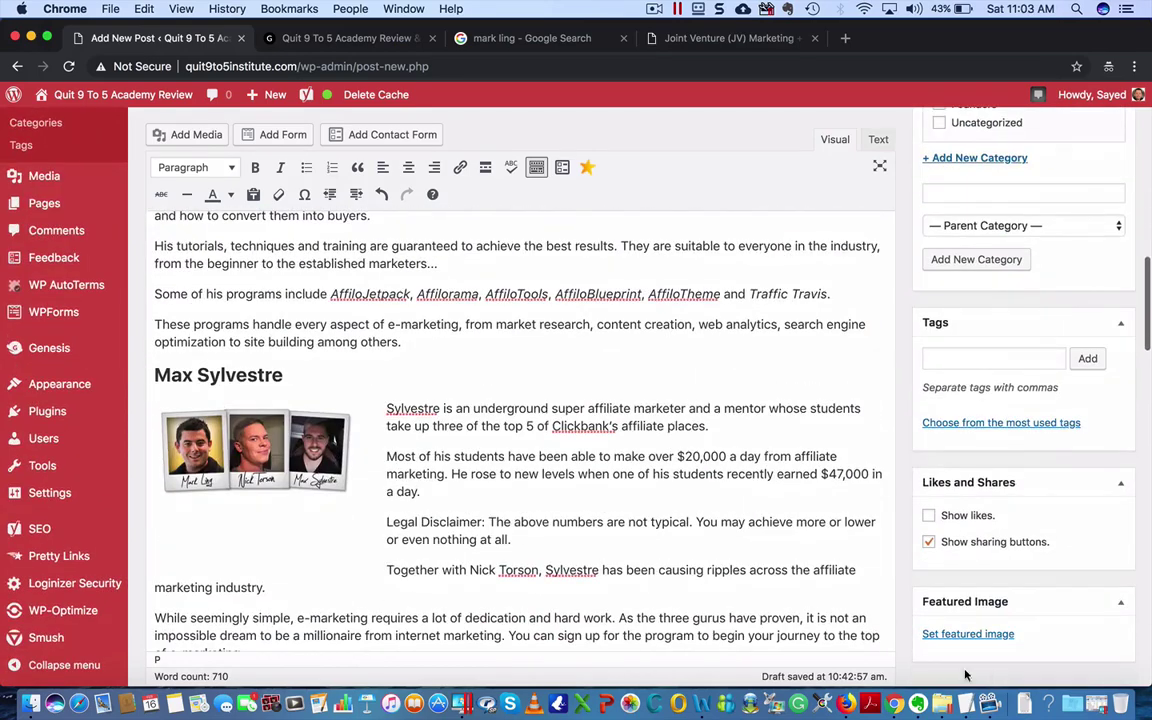
click(968, 634)
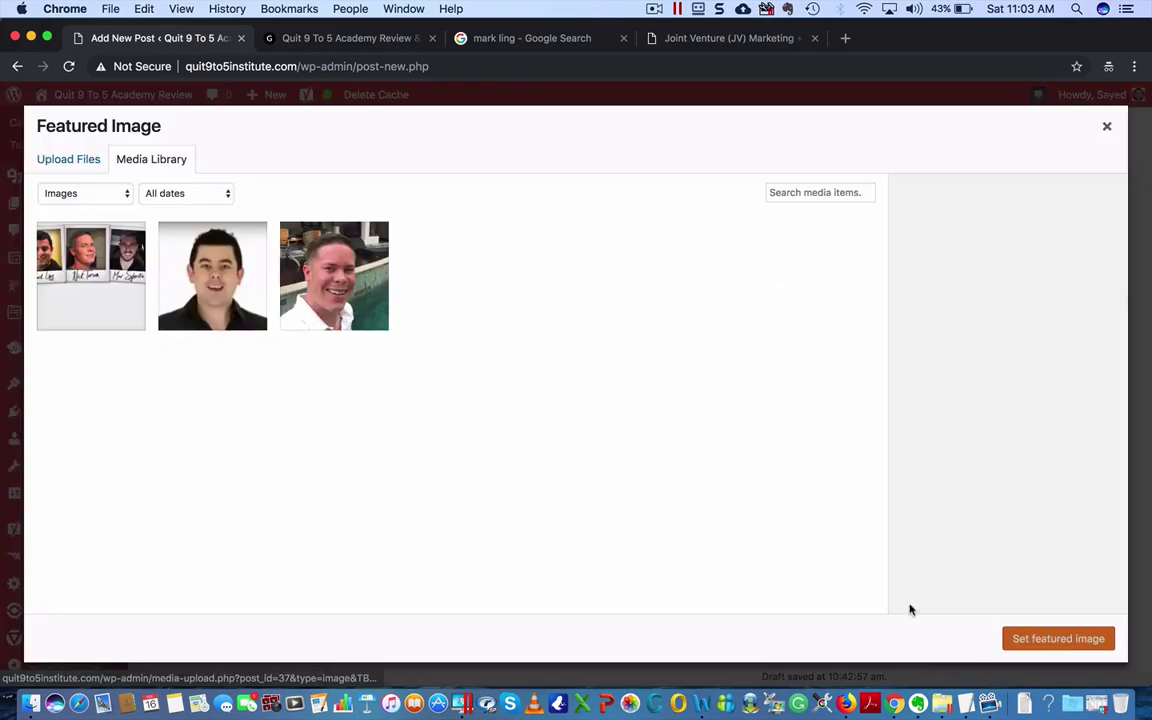
click(120, 277)
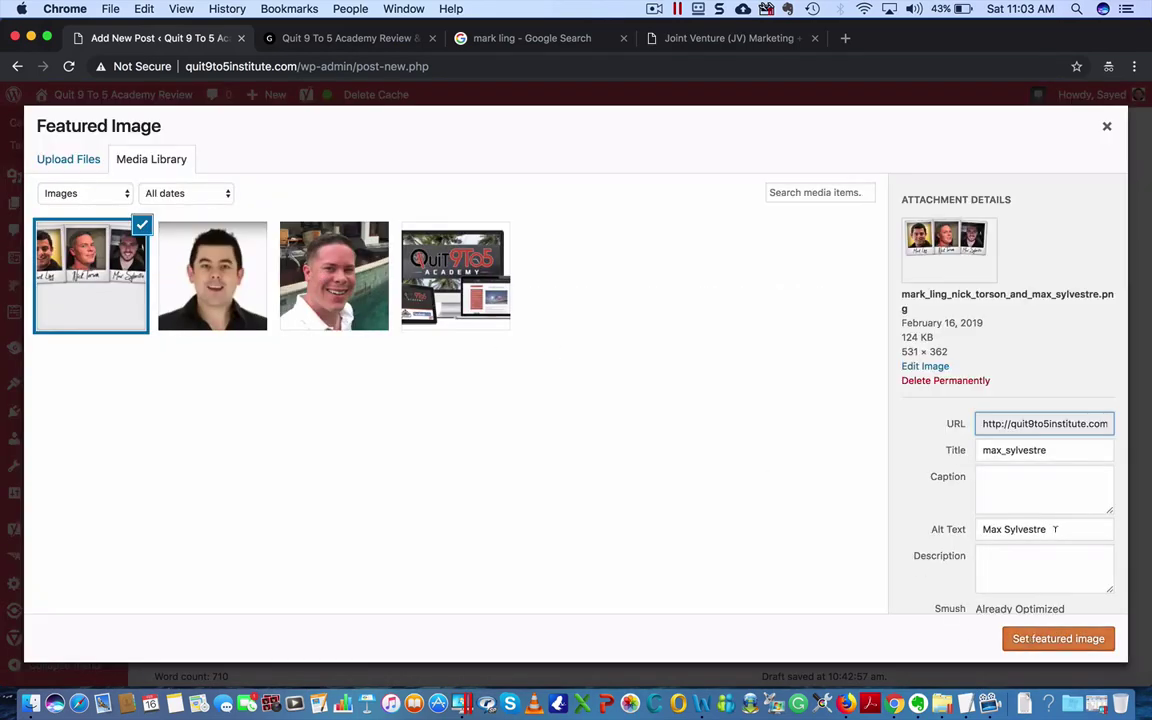
click(1020, 637)
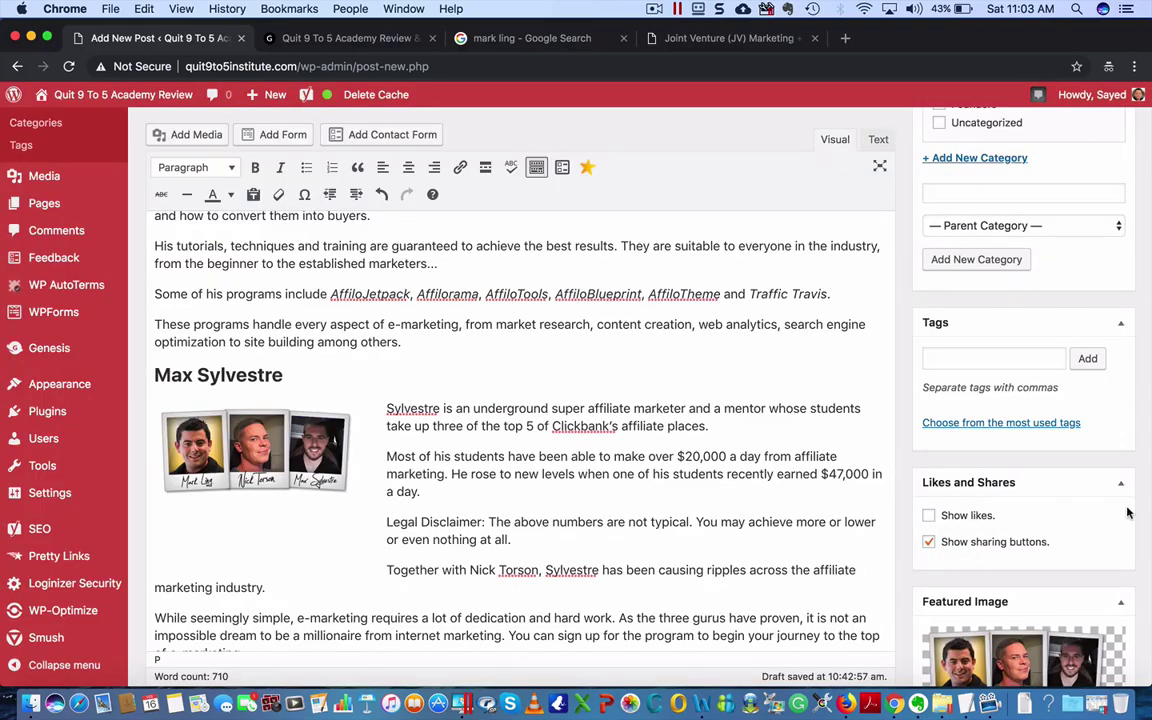
scroll(1127, 512, down, 4)
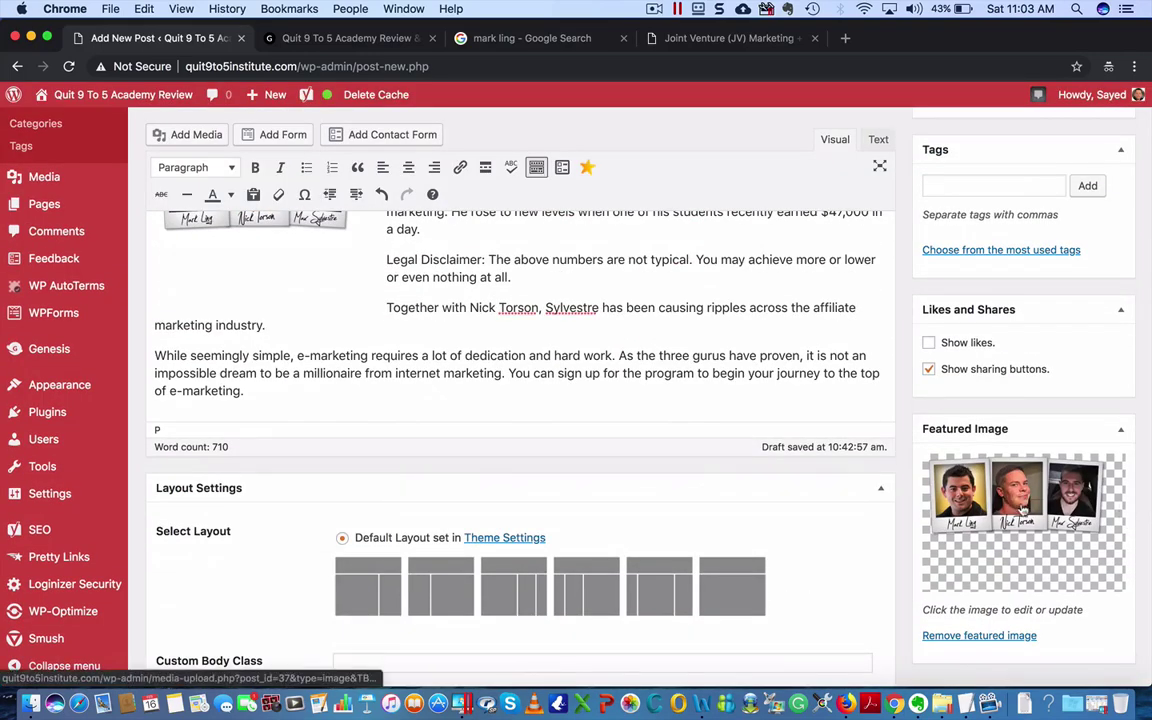
click(982, 638)
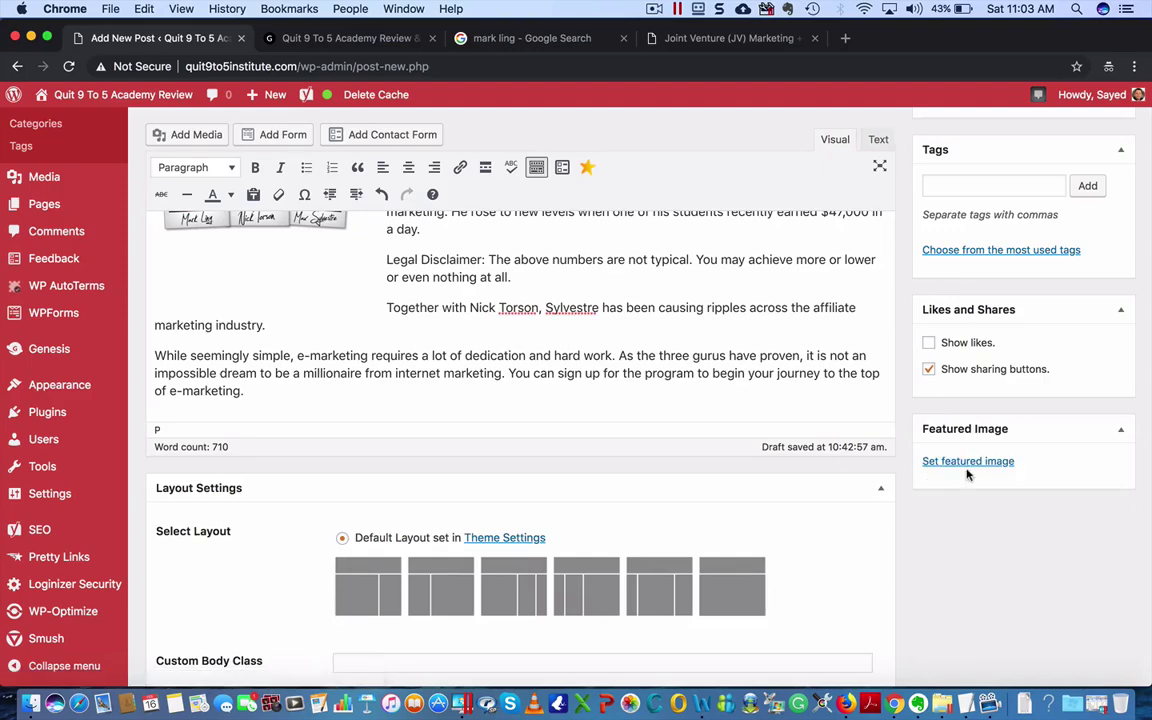
- Reselect the founders photo, give it alt text naming all three founders, and set it as featured image
click(963, 461)
click(123, 234)
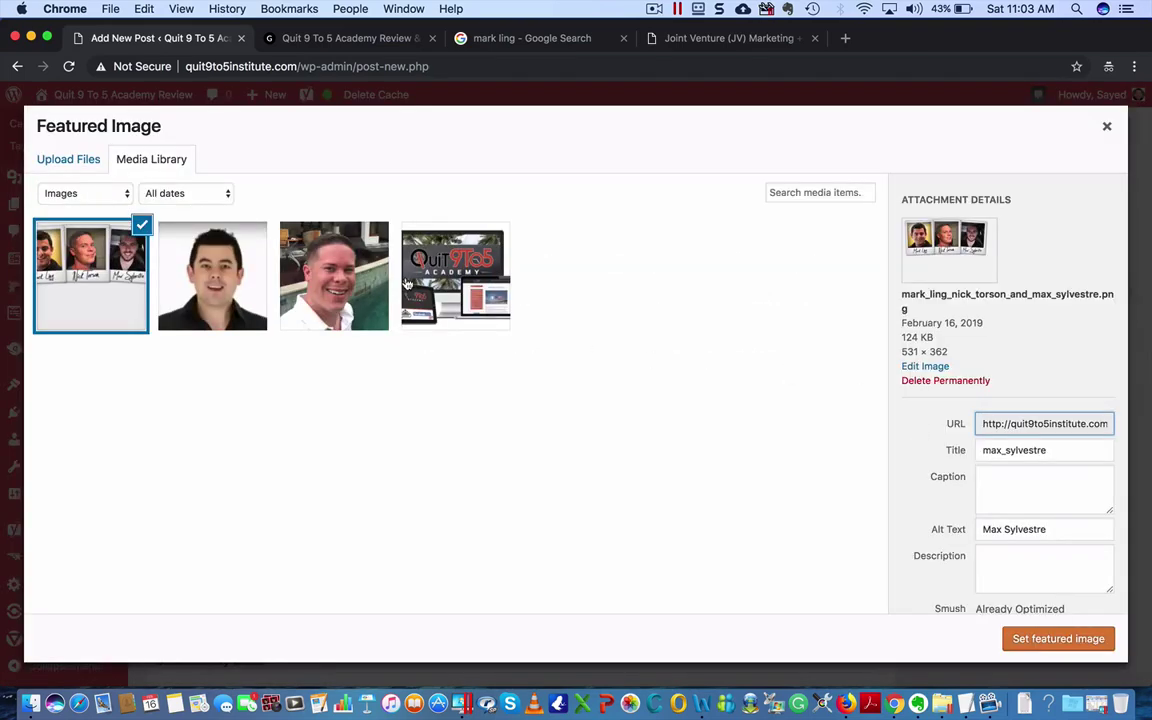
click(981, 530)
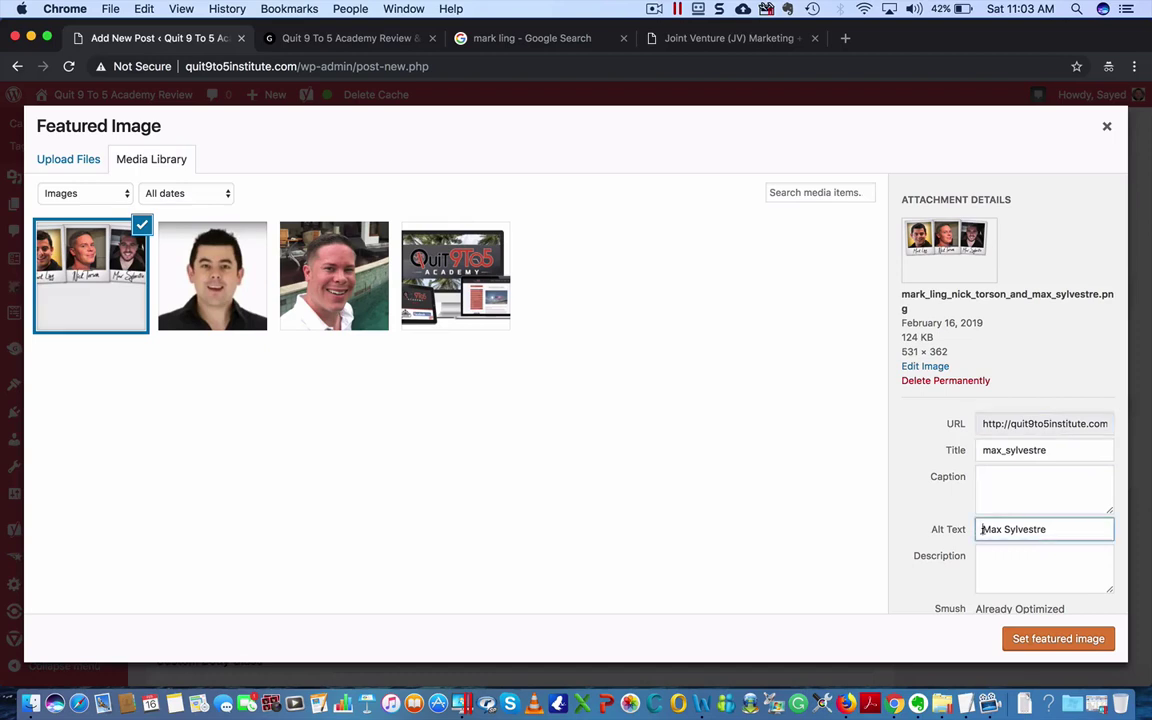
text(Nick Torson,)
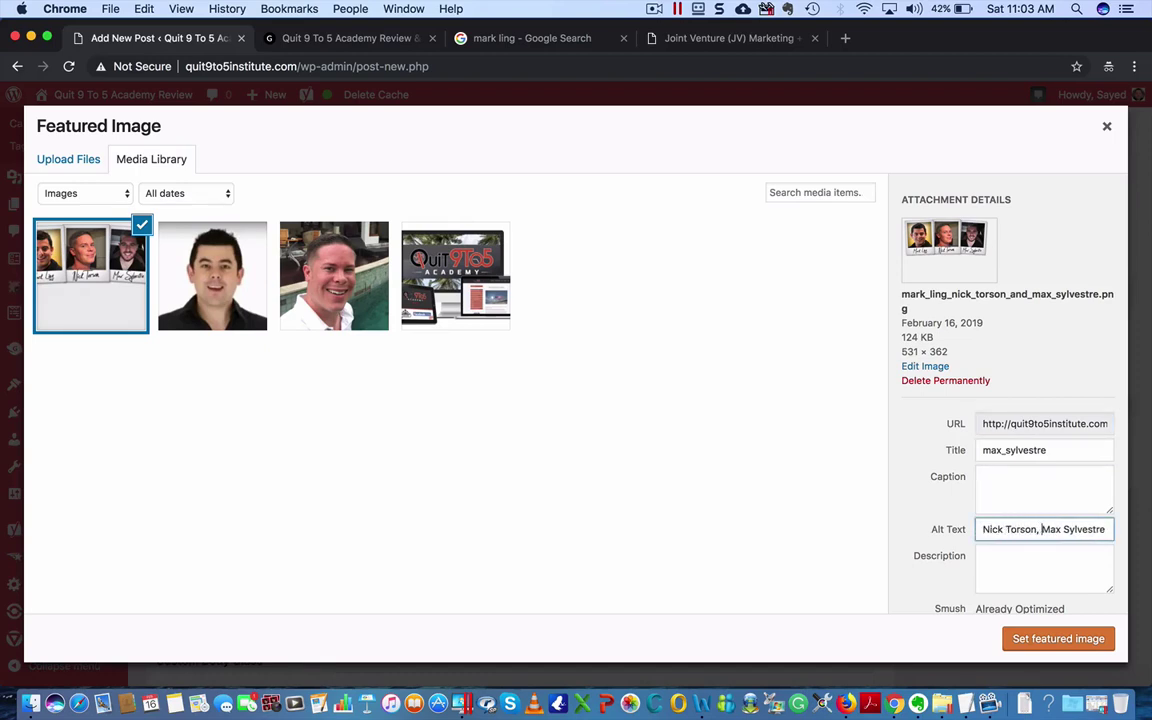
key(super+Right)
text(and)
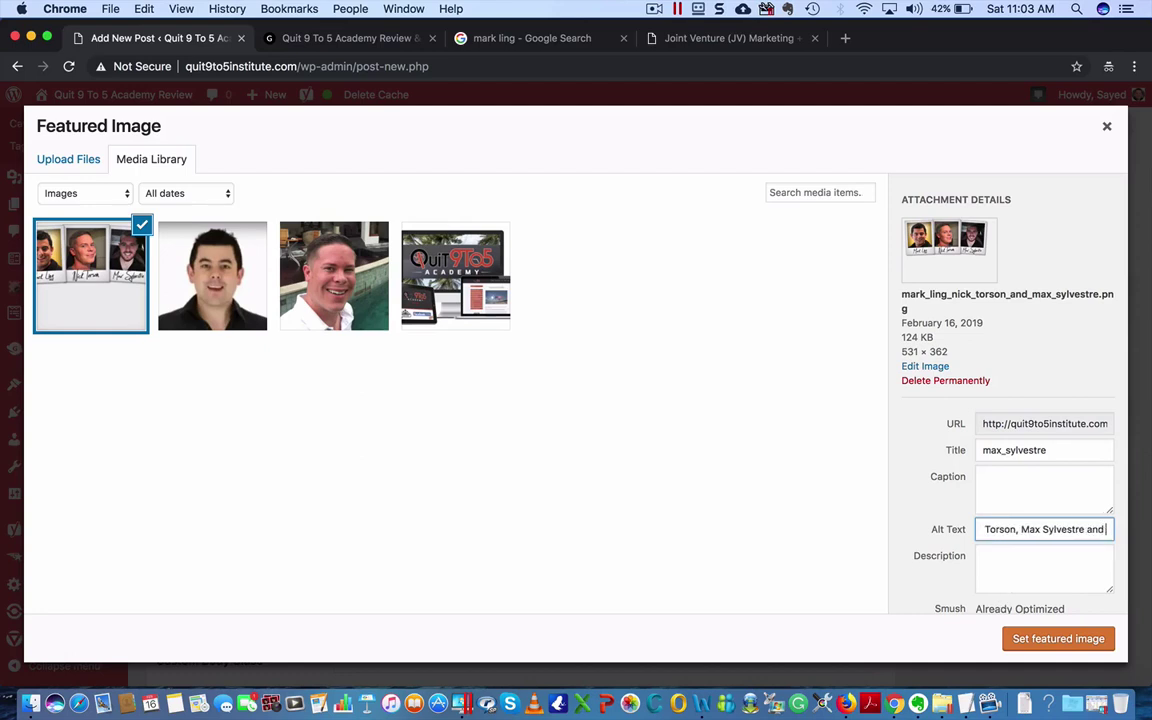
text( Mark)
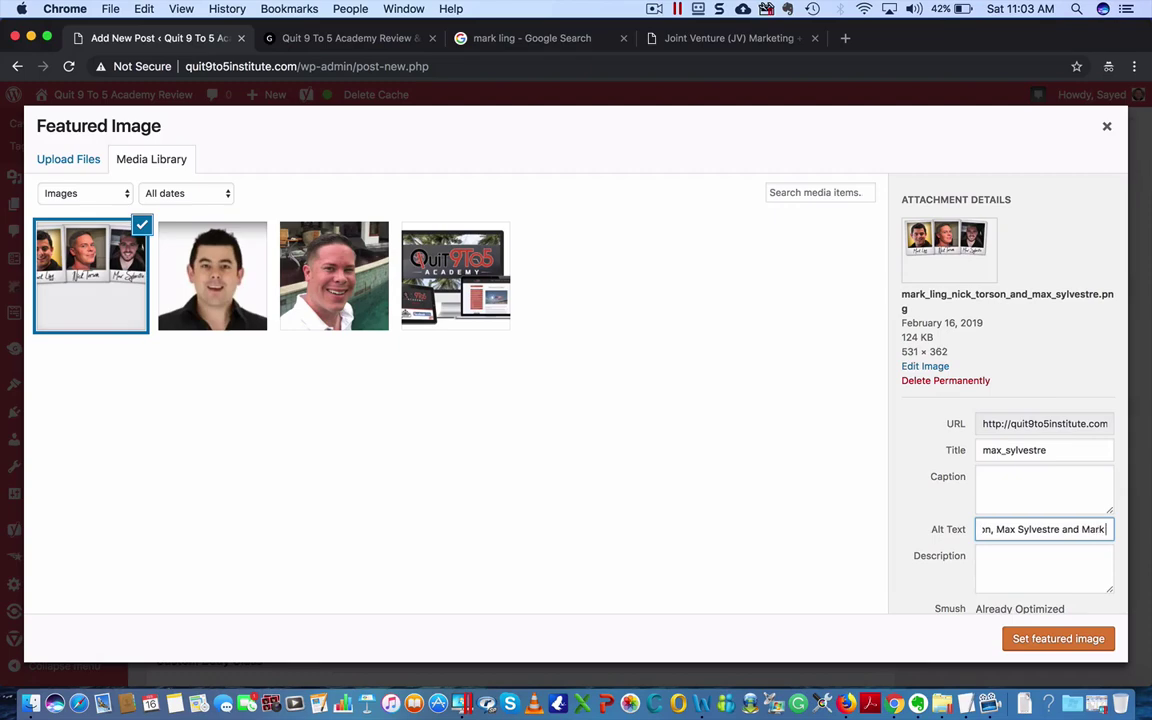
text( Ling)
click(1036, 646)
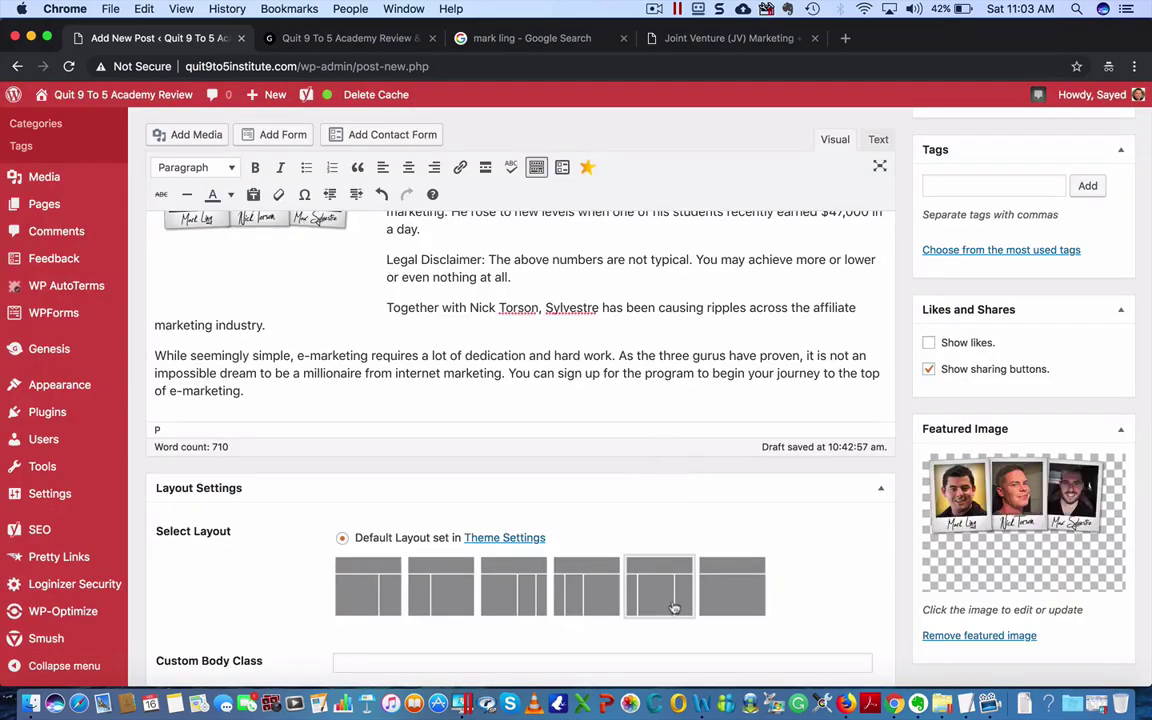
scroll(612, 491, down, 4)
scroll(613, 488, down, 8)
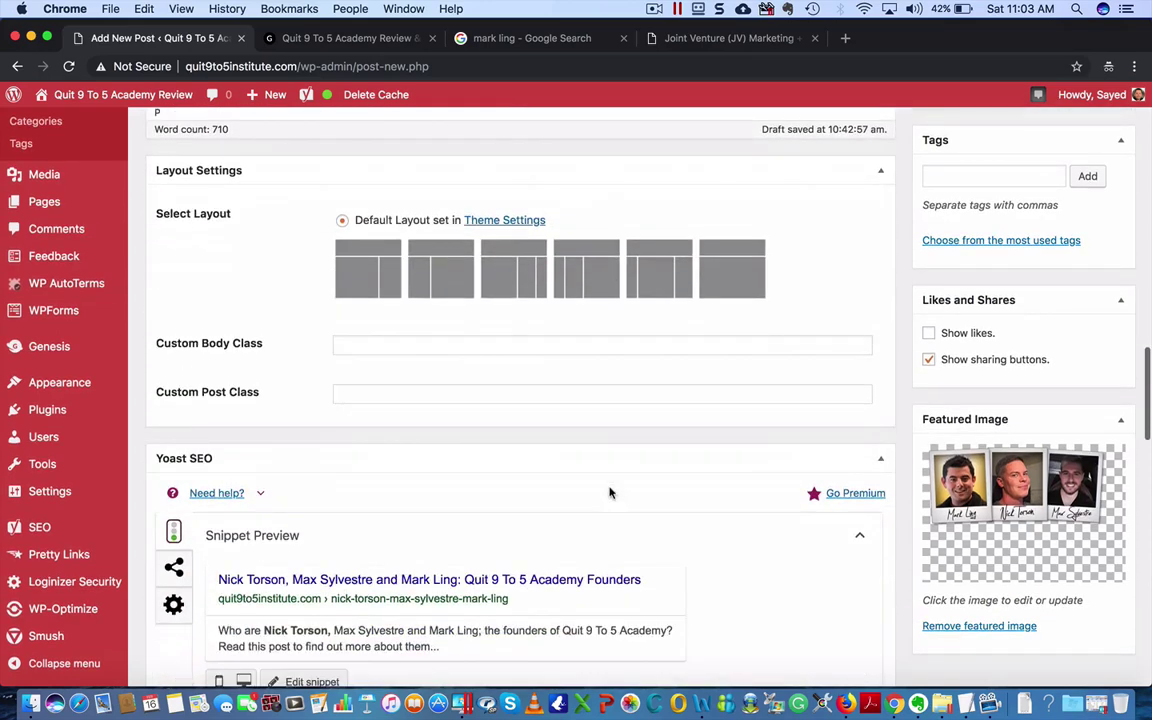
scroll(615, 491, down, 5)
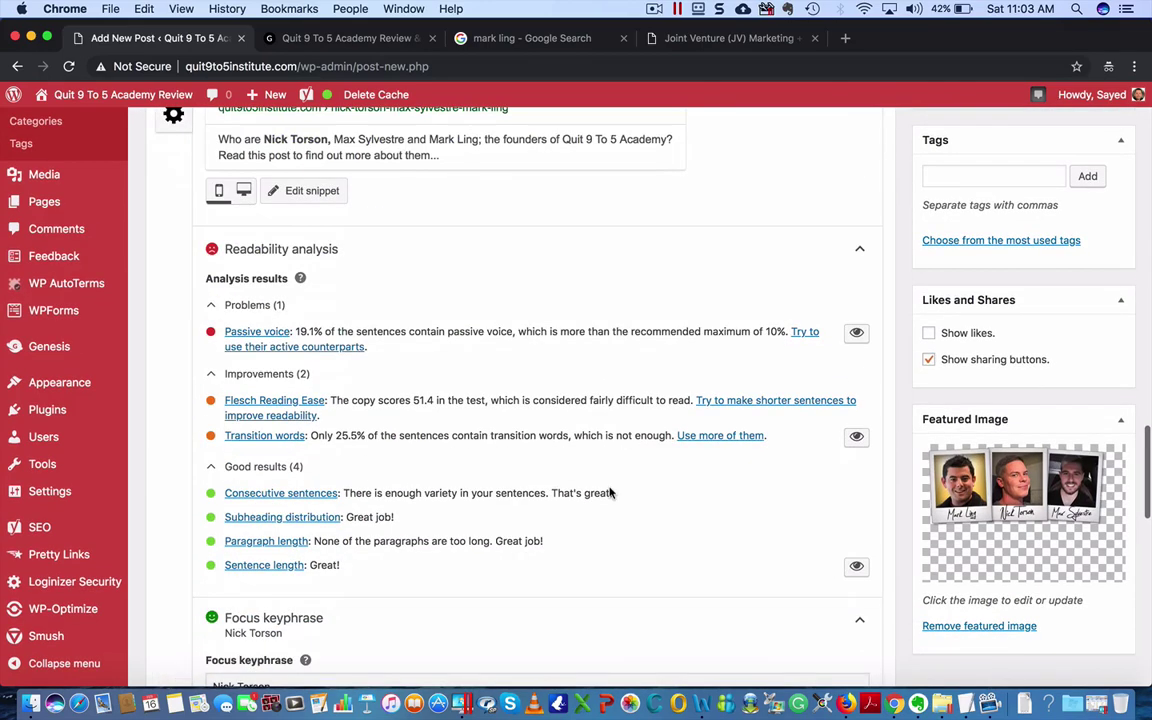
scroll(615, 491, up, 1)
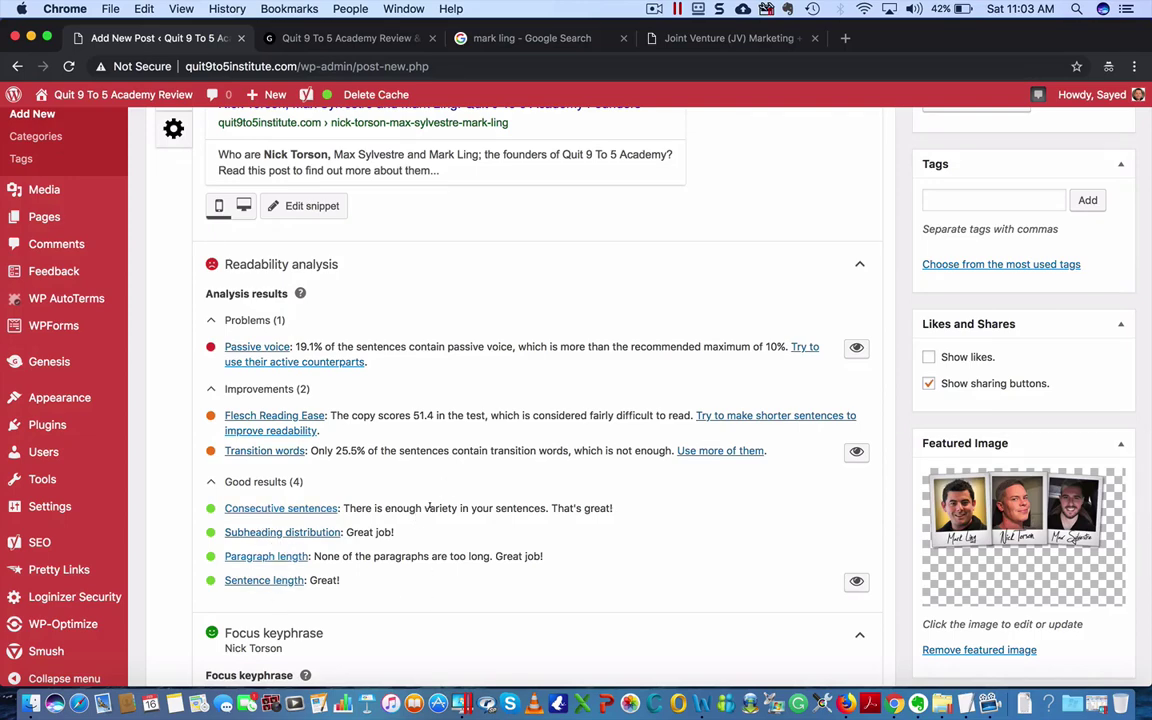
scroll(449, 482, up, 1)
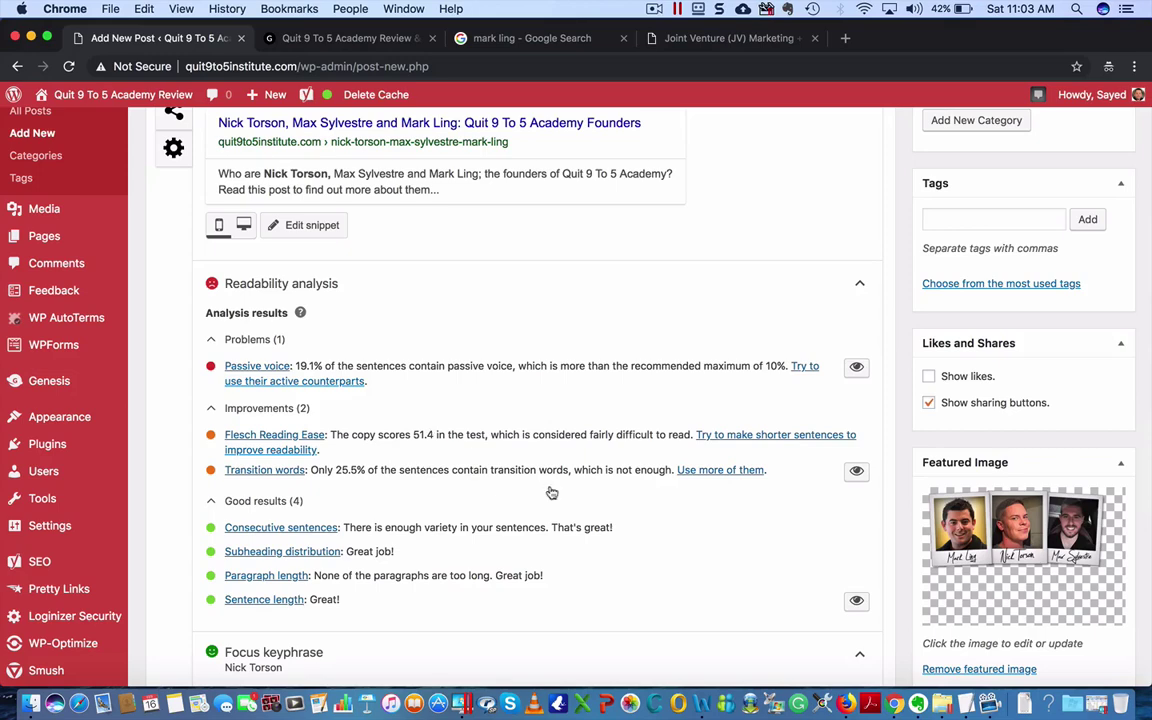
scroll(551, 493, down, 2)
scroll(549, 487, down, 1)
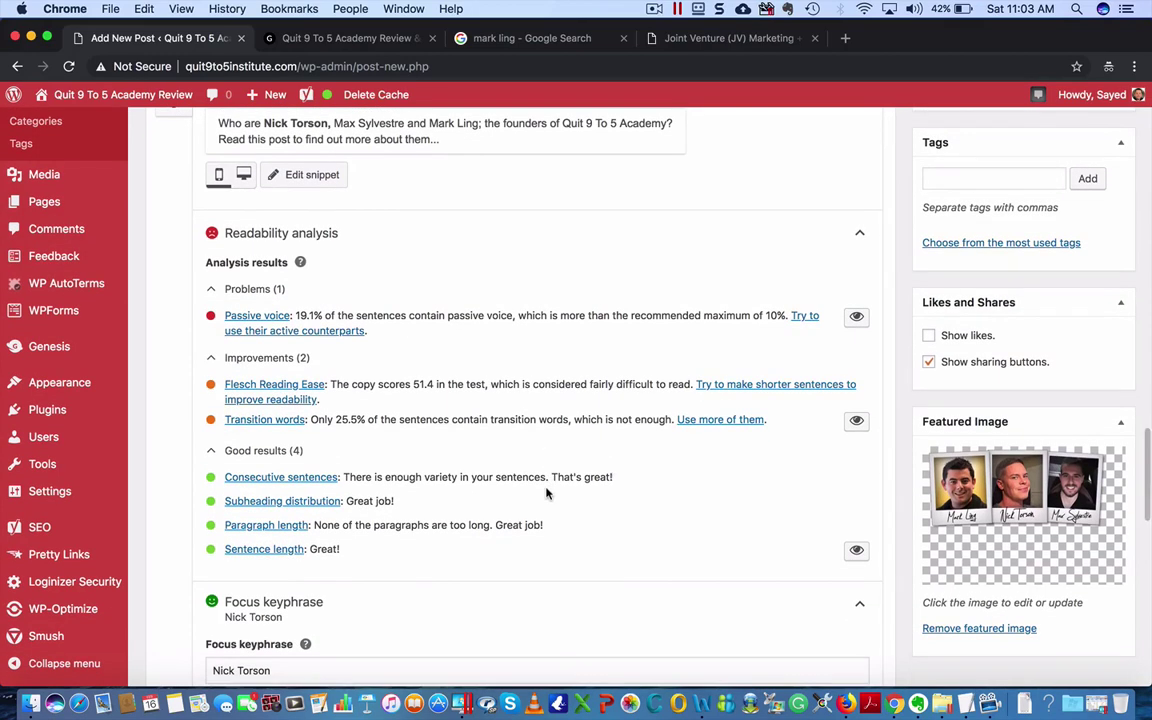
scroll(546, 476, down, 1)
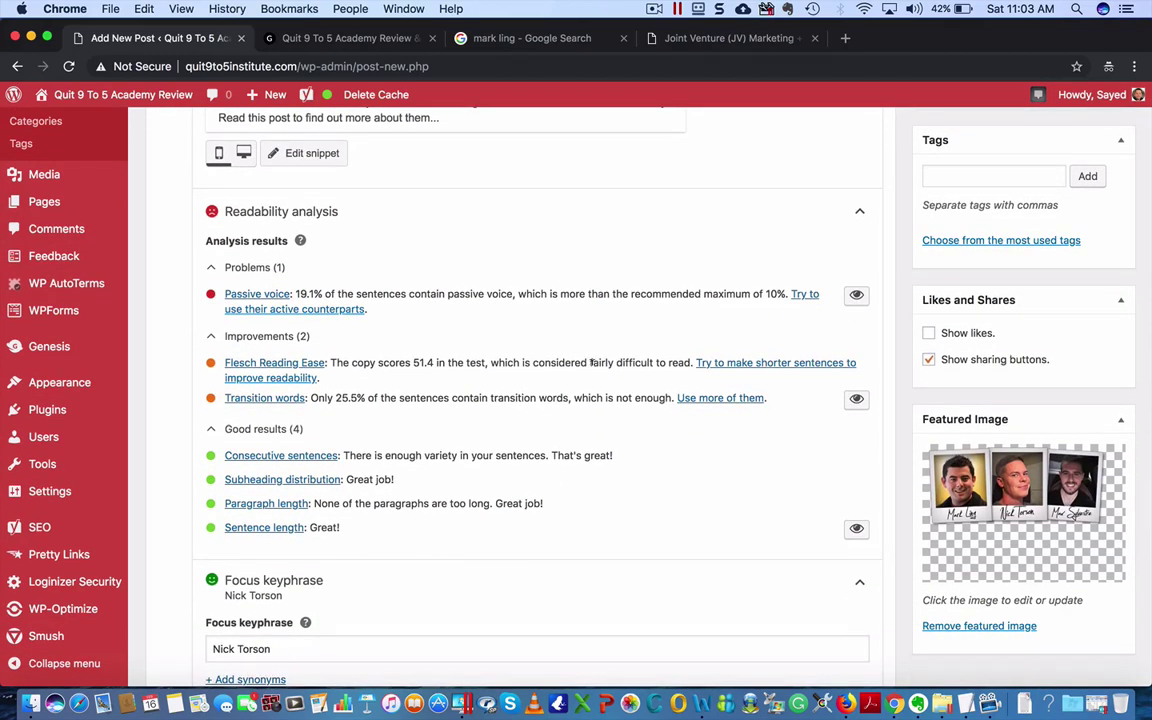
drag(587, 363, 662, 364)
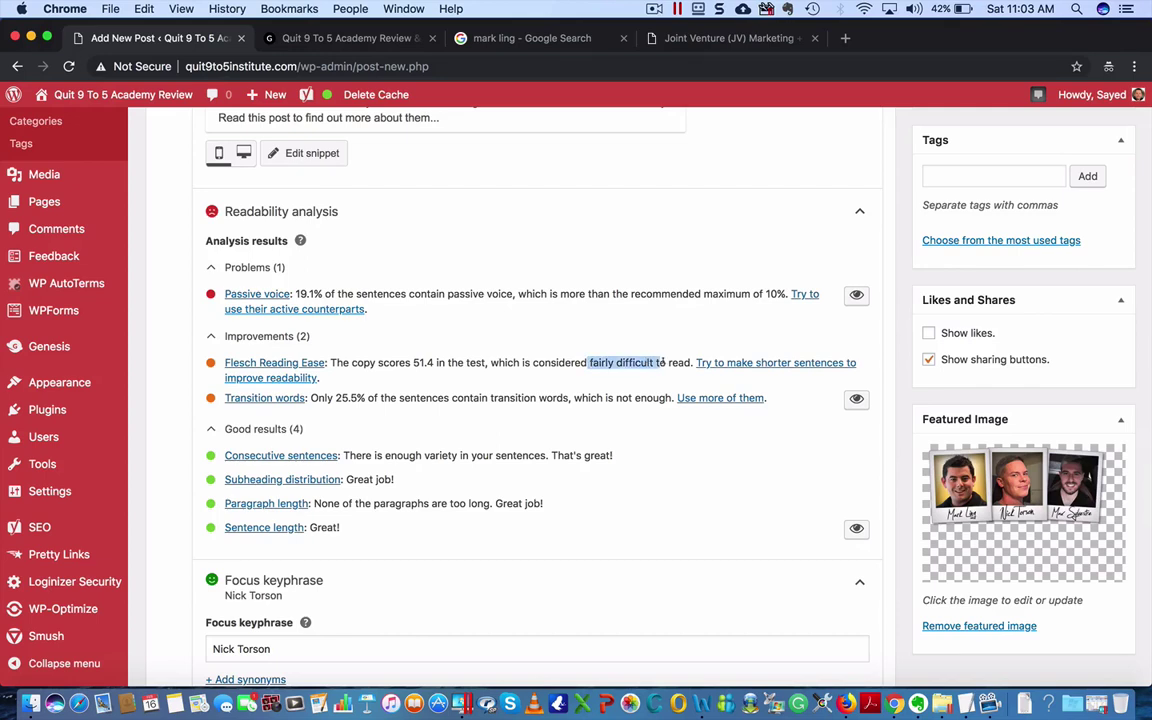
click(503, 410)
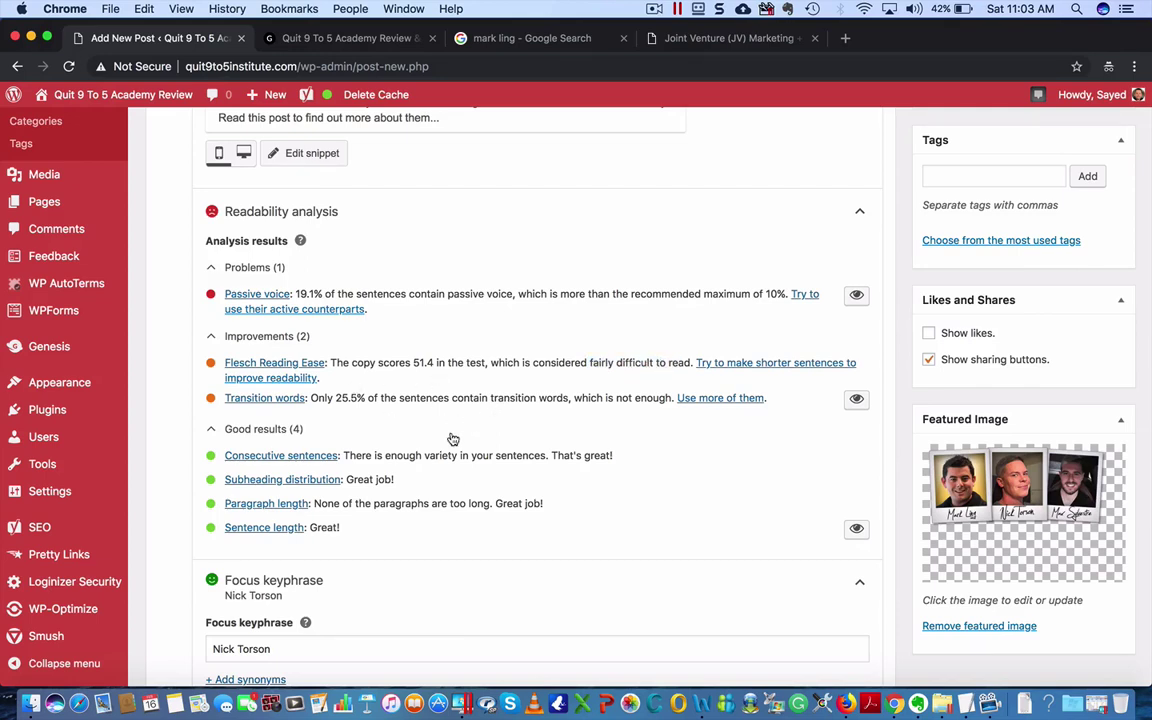
scroll(460, 440, up, 3)
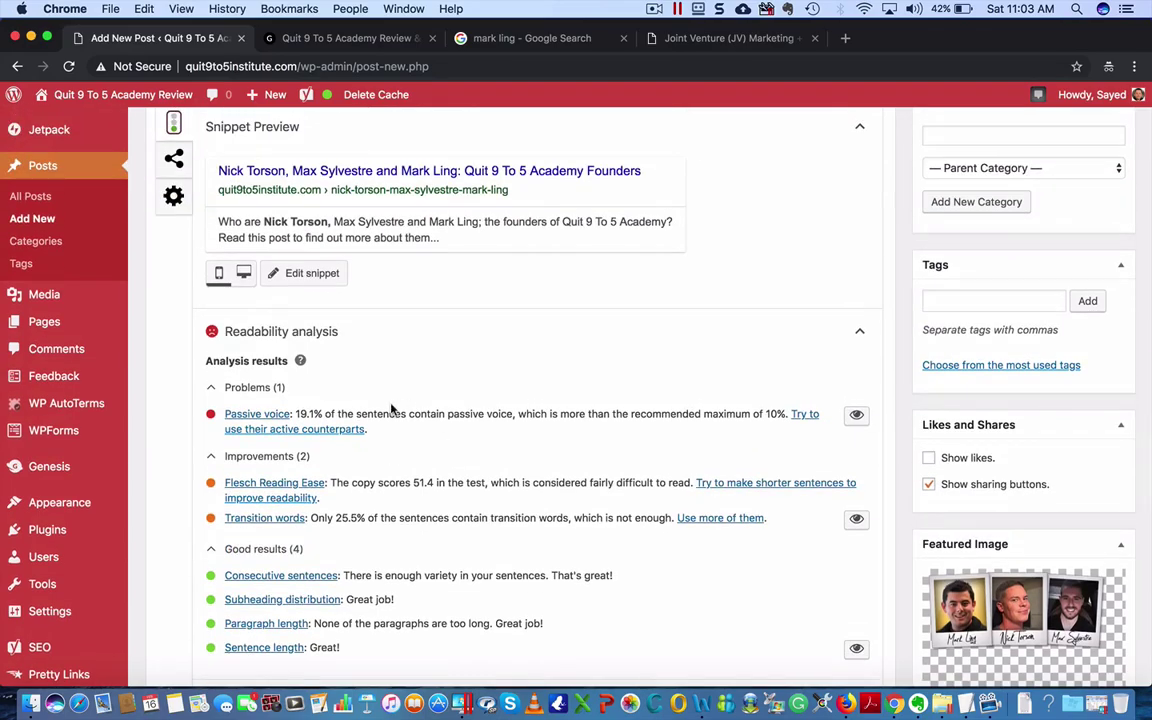
scroll(578, 438, up, 20)
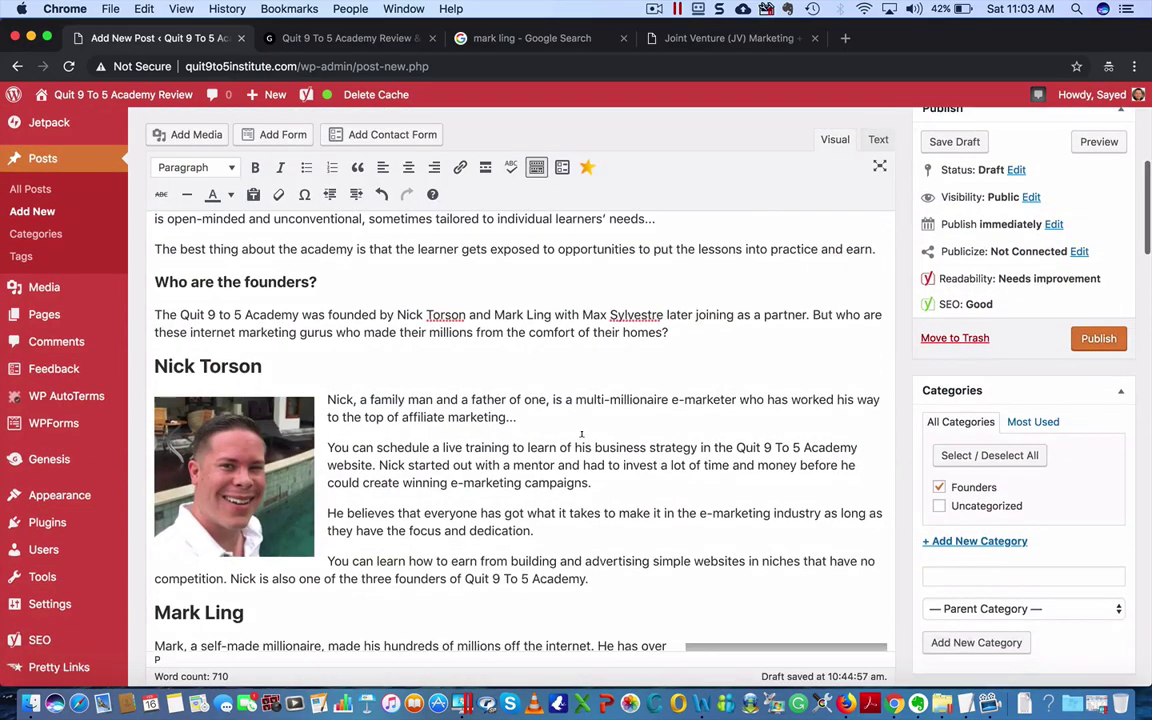
scroll(600, 430, down, 10)
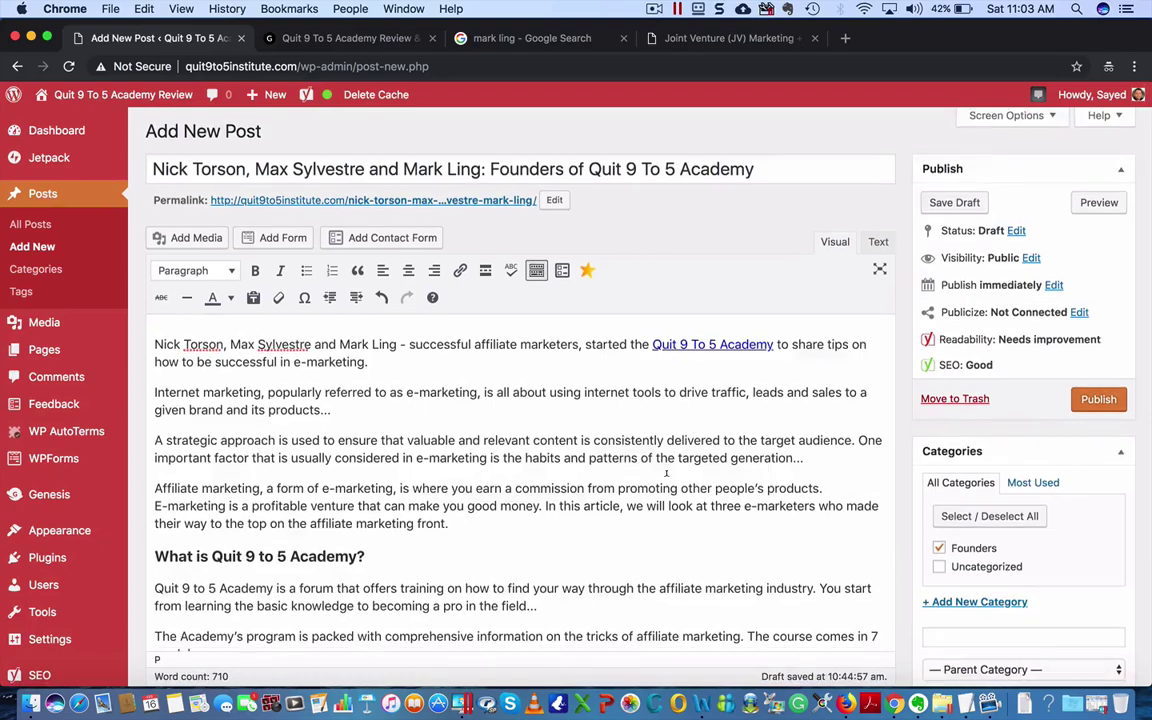
scroll(663, 478, down, 5)
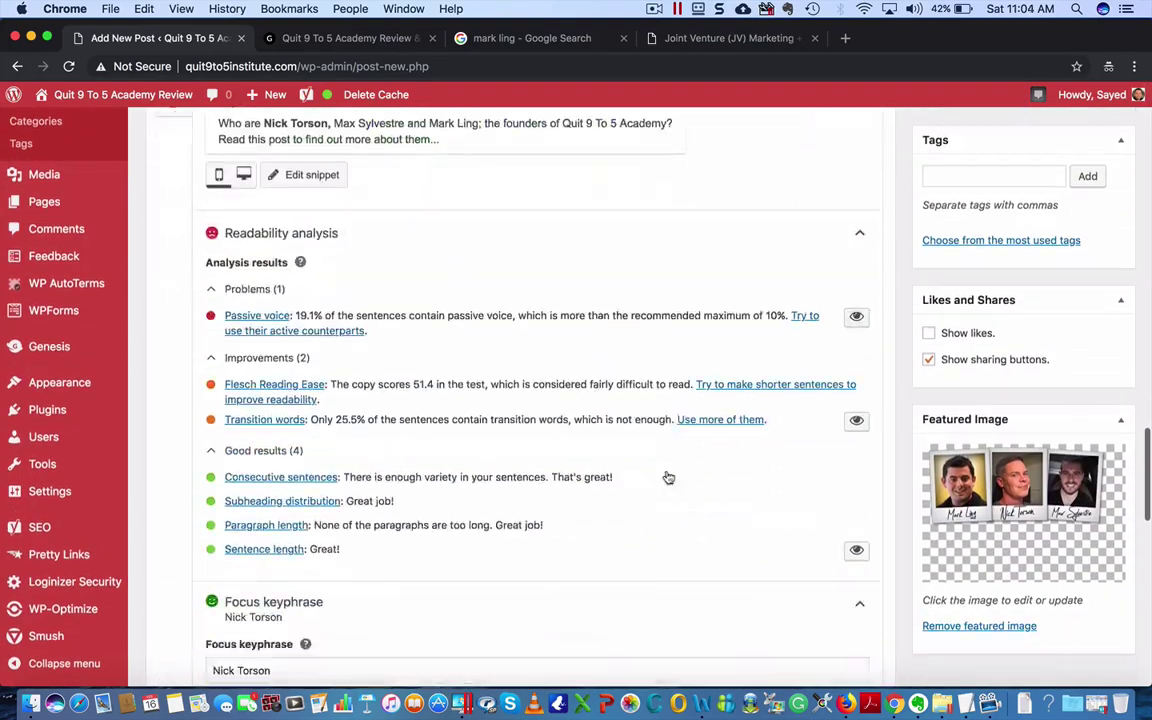
scroll(663, 478, up, 10)
scroll(666, 473, up, 3)
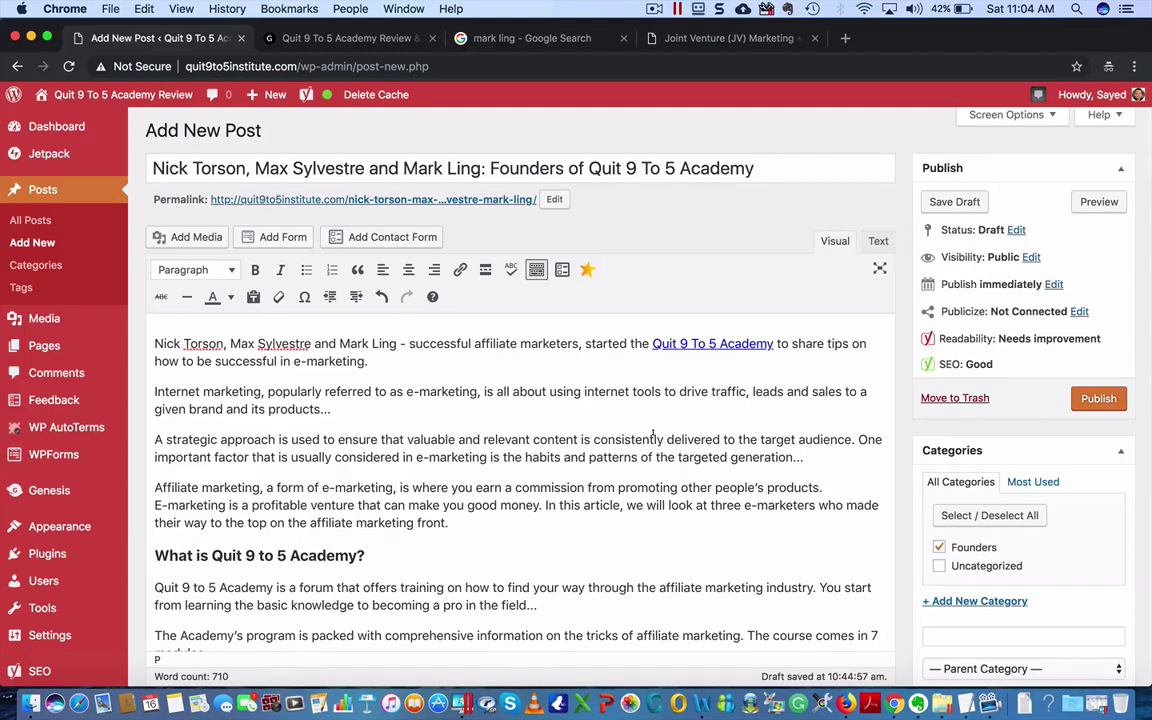
scroll(509, 575, down, 15)
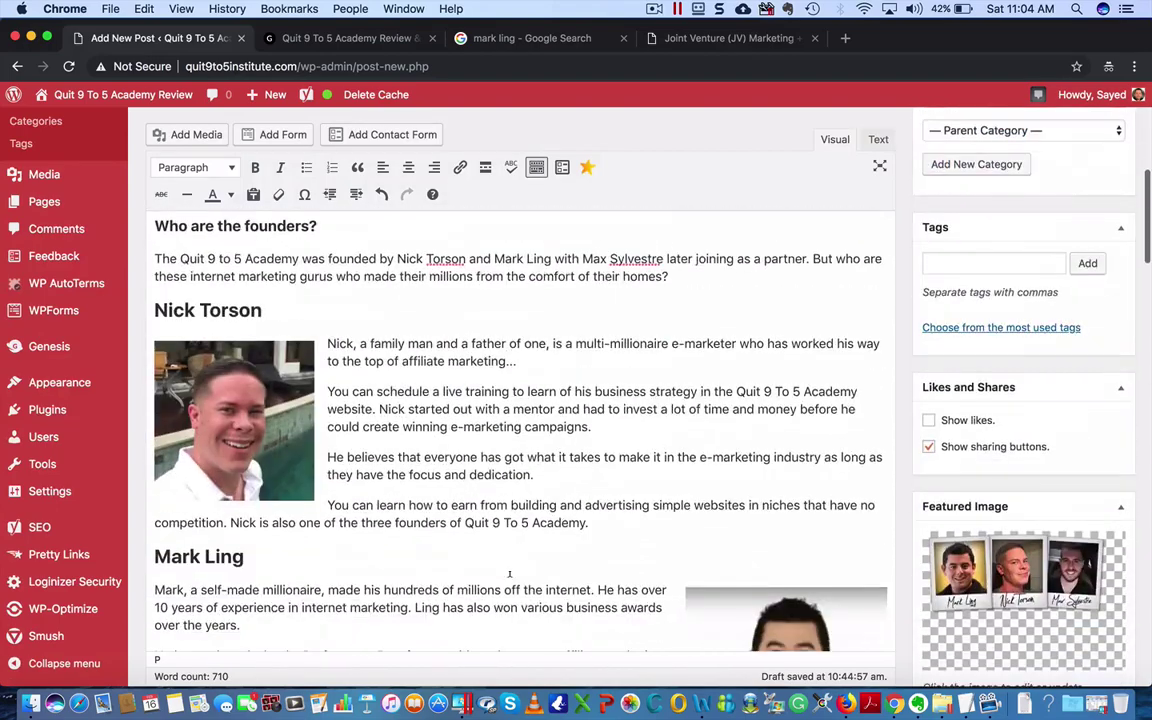
scroll(509, 575, down, 15)
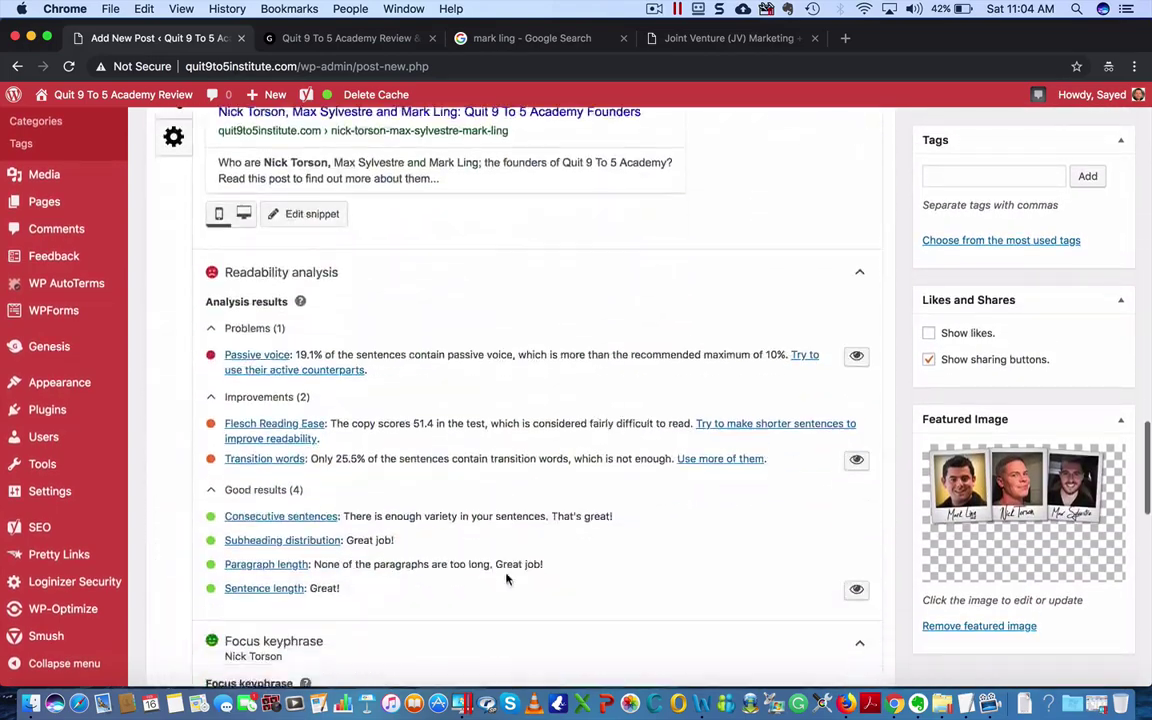
scroll(506, 578, up, 2)
scroll(506, 578, down, 10)
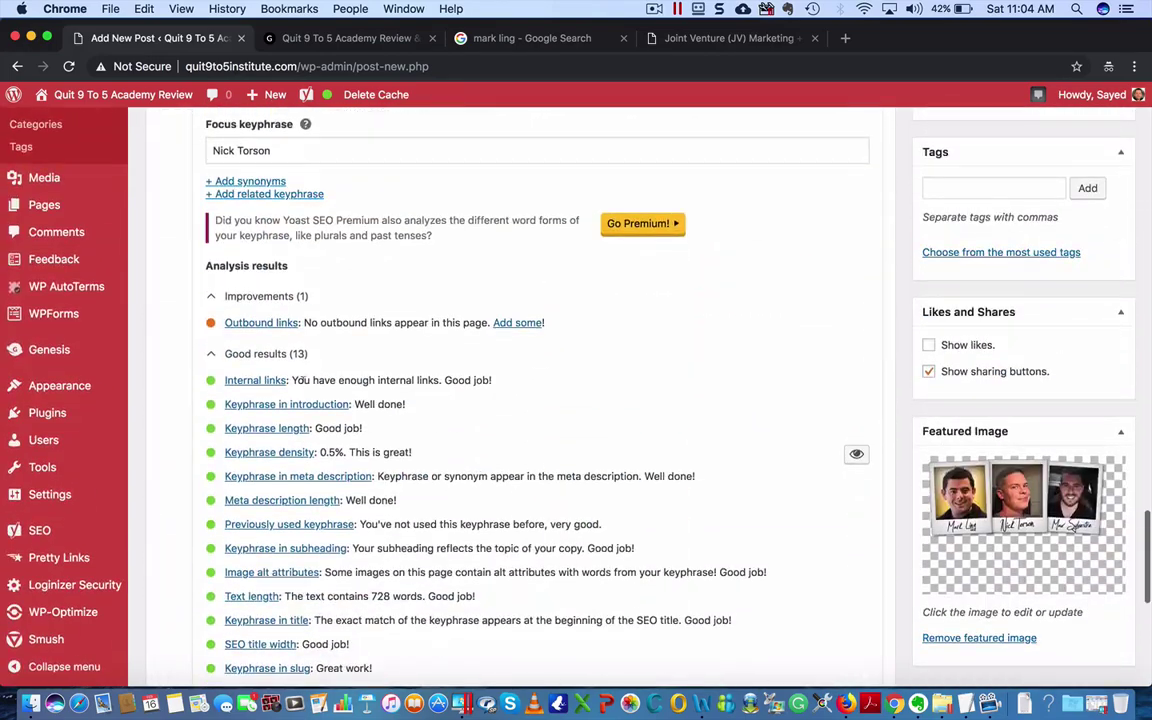
scroll(317, 582, up, 5)
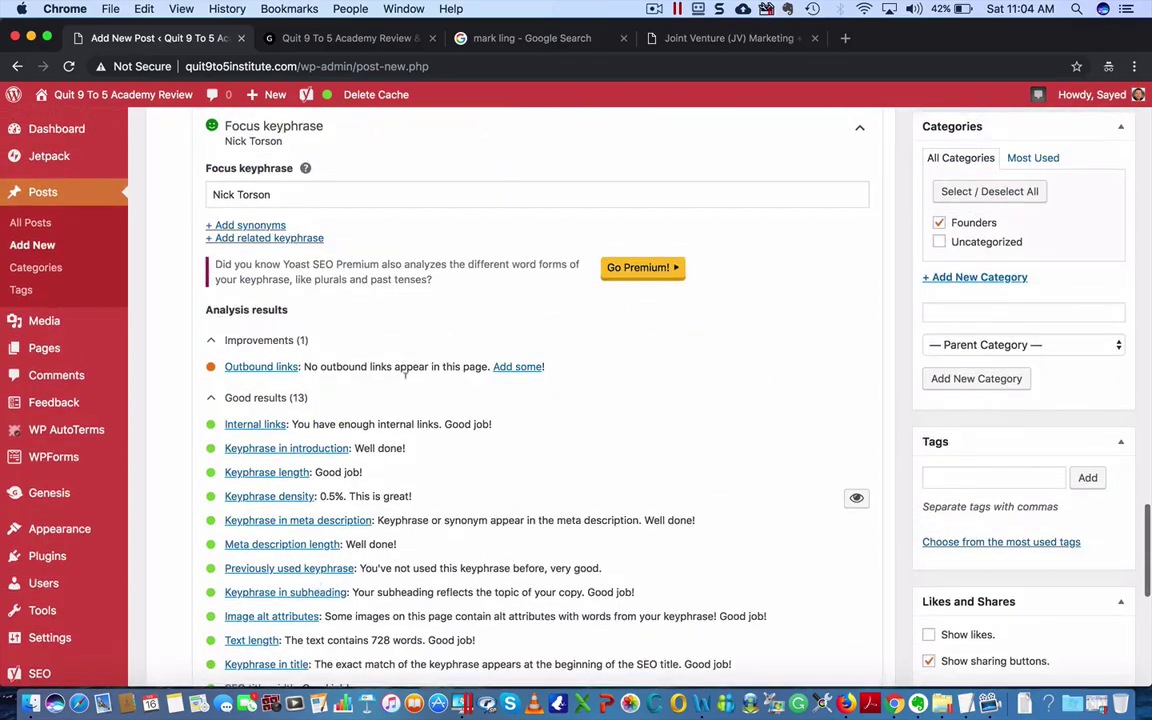
scroll(630, 500, up, 5)
scroll(630, 500, up, 15)
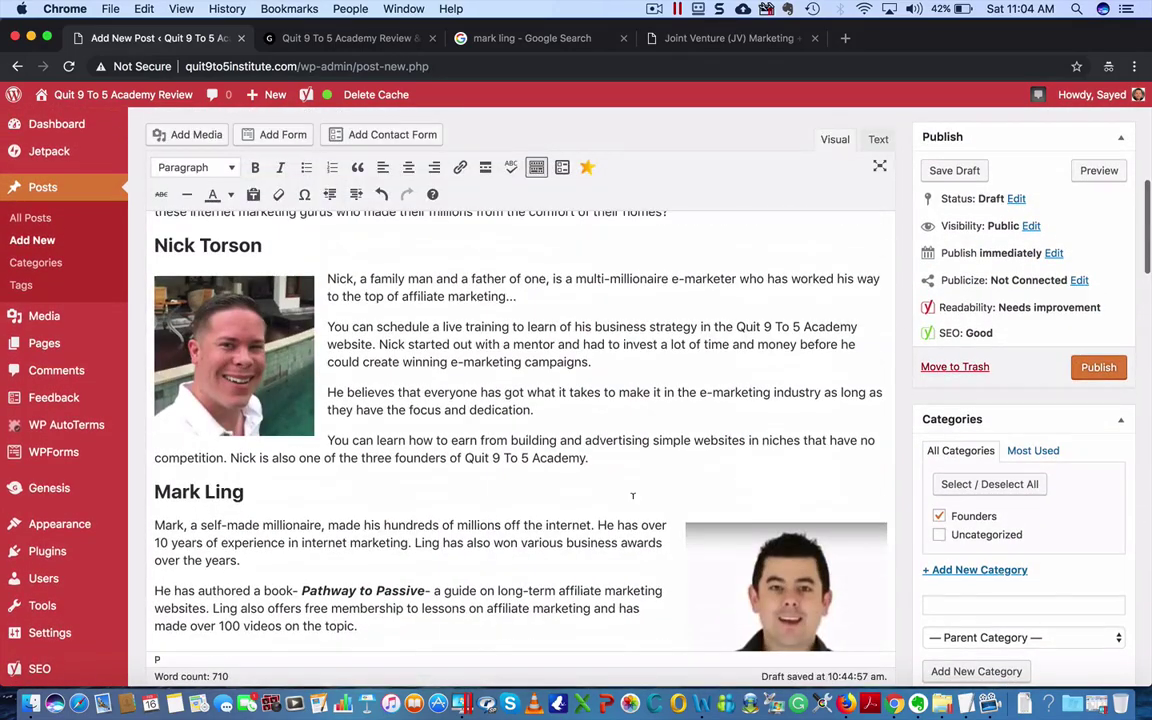
scroll(632, 496, down, 5)
scroll(632, 496, down, 3)
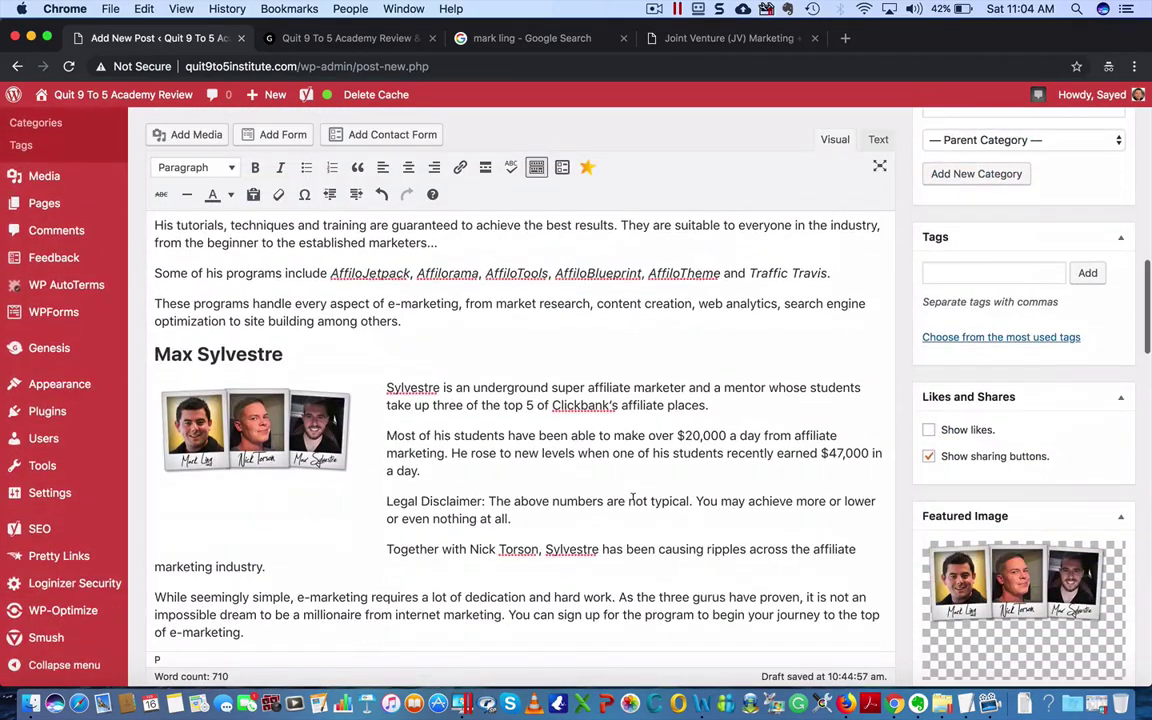
scroll(632, 496, up, 5)
scroll(632, 496, up, 8)
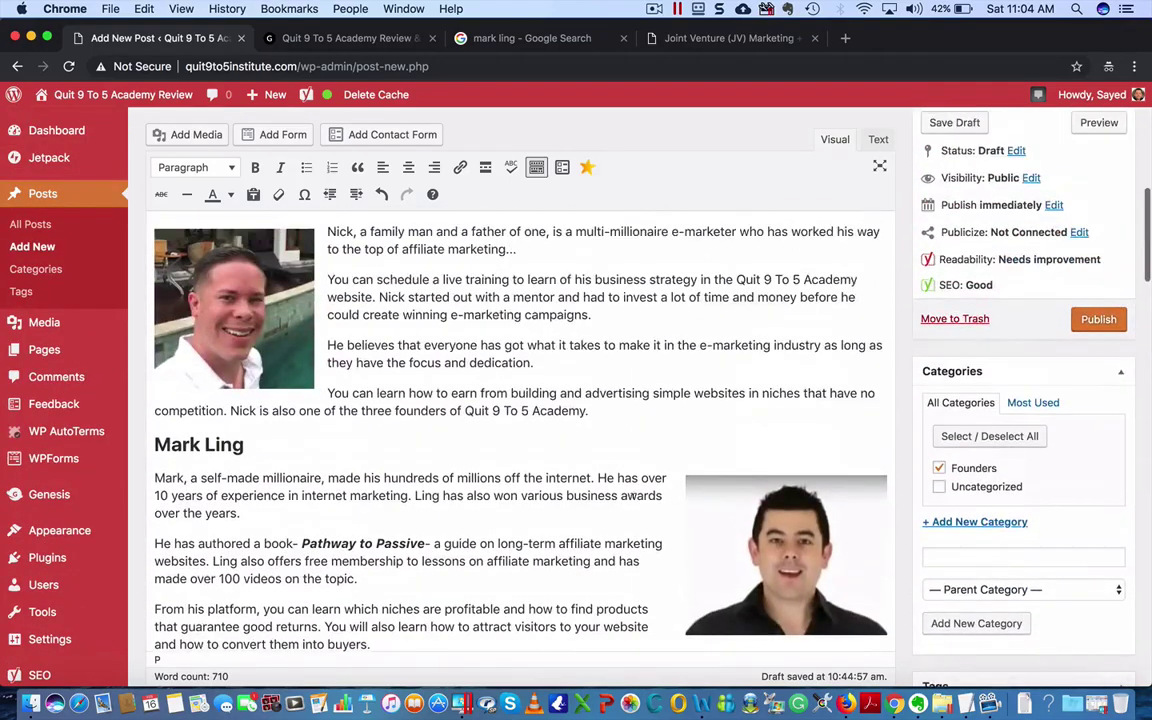
scroll(633, 496, down, 5)
scroll(634, 496, down, 8)
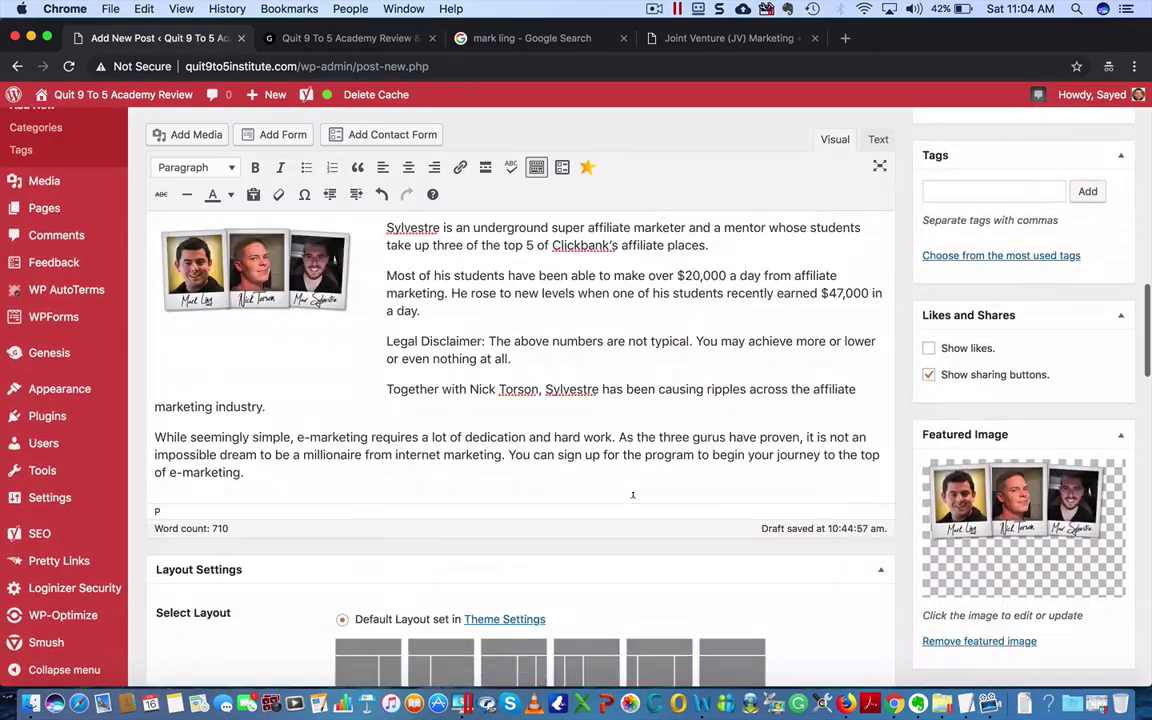
scroll(632, 494, up, 5)
scroll(632, 494, up, 5)
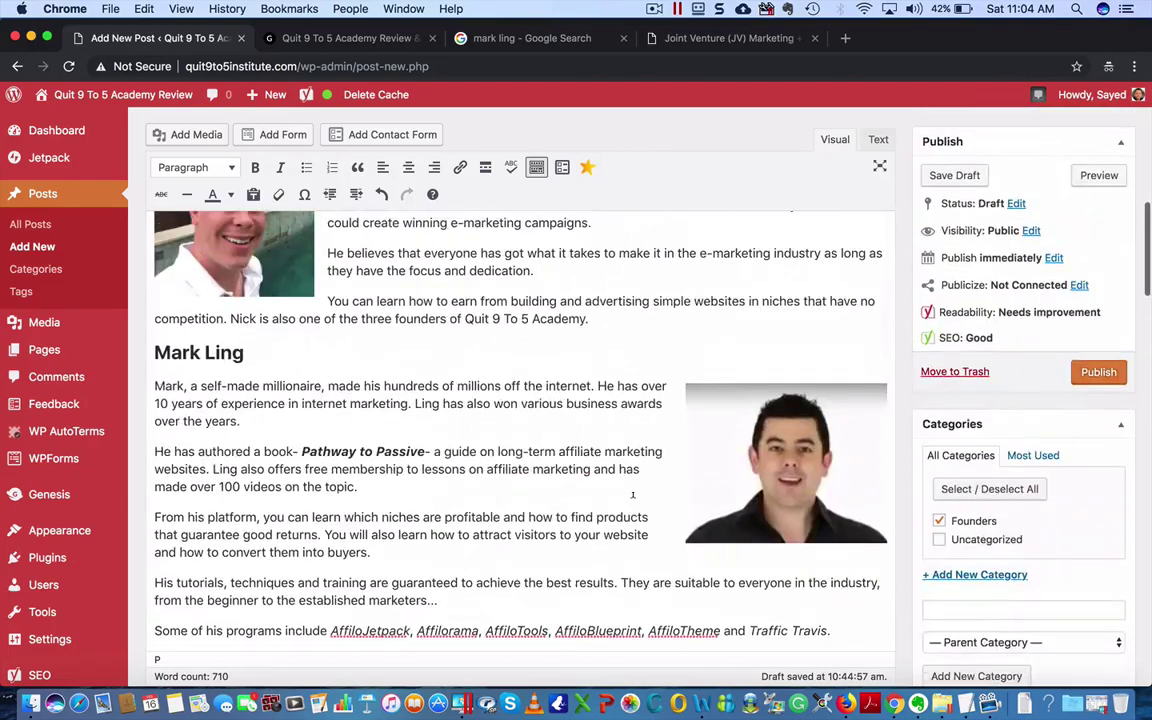
scroll(632, 453, down, 10)
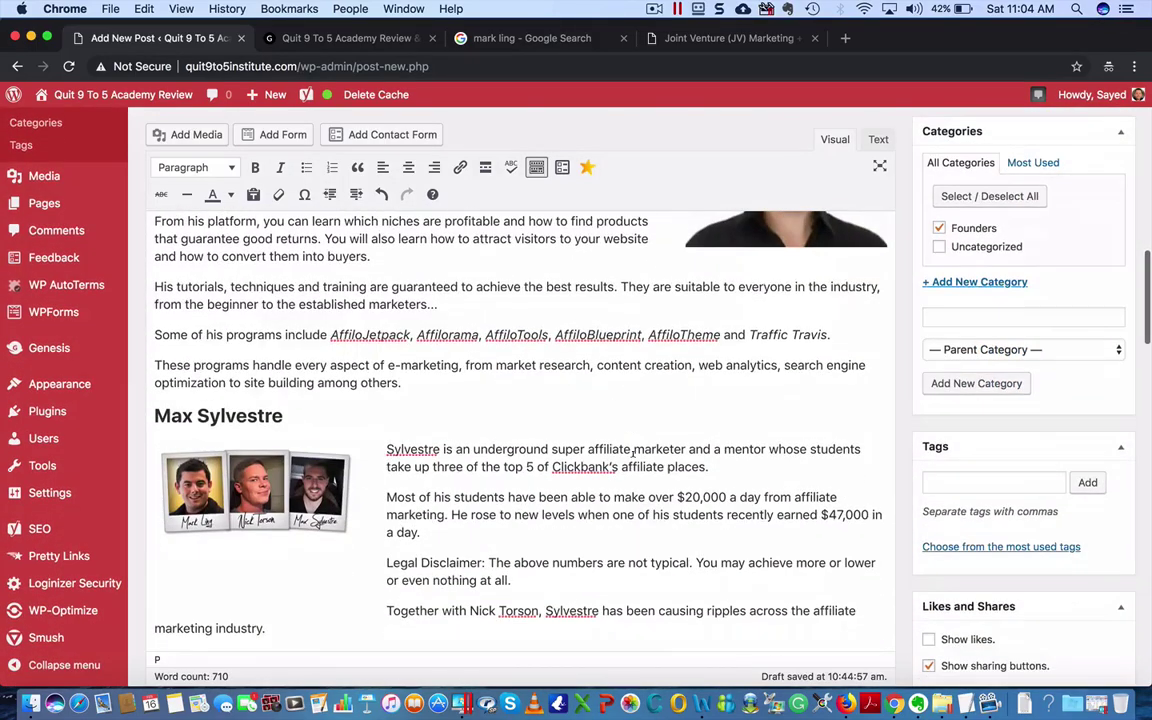
scroll(630, 459, down, 15)
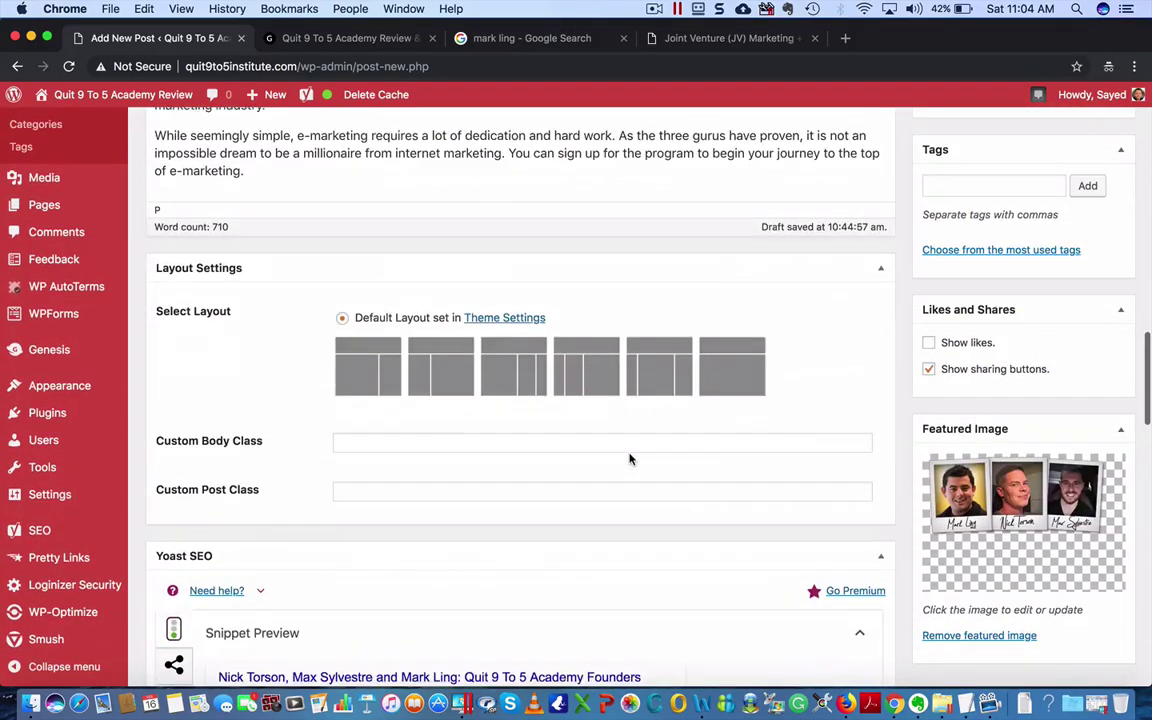
scroll(630, 459, down, 15)
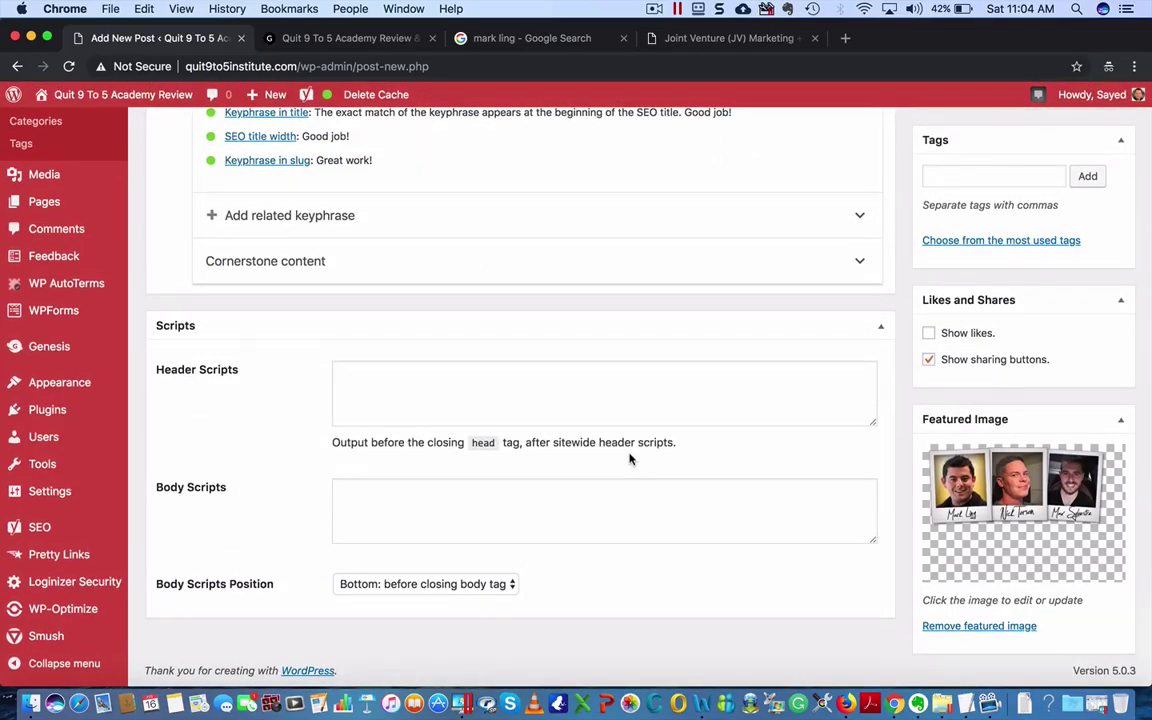
scroll(630, 459, up, 20)
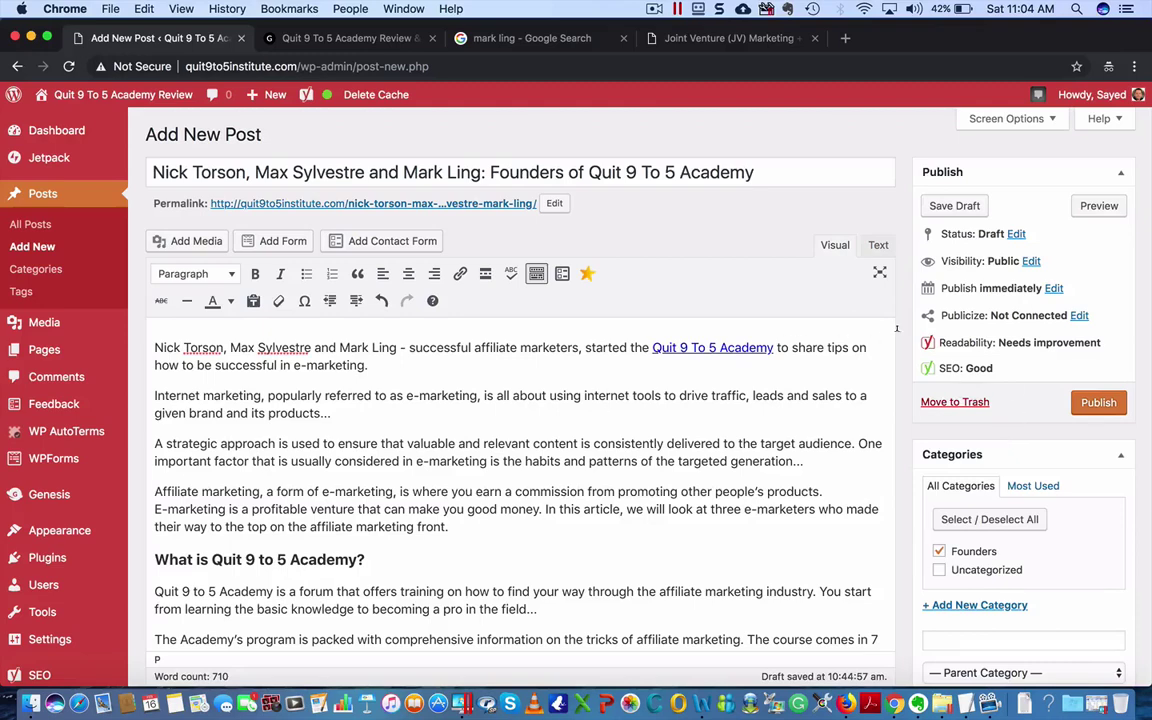
- Open the post preview in a new tab, look it over, and close it
right_click(1097, 206)
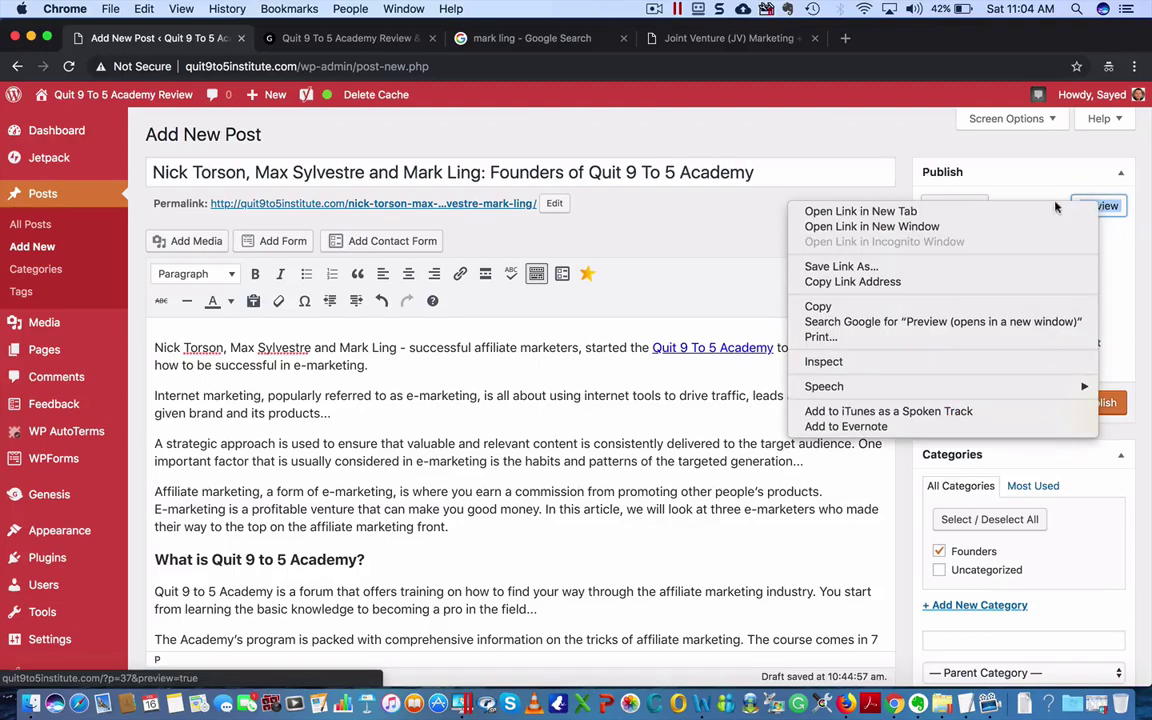
click(1020, 212)
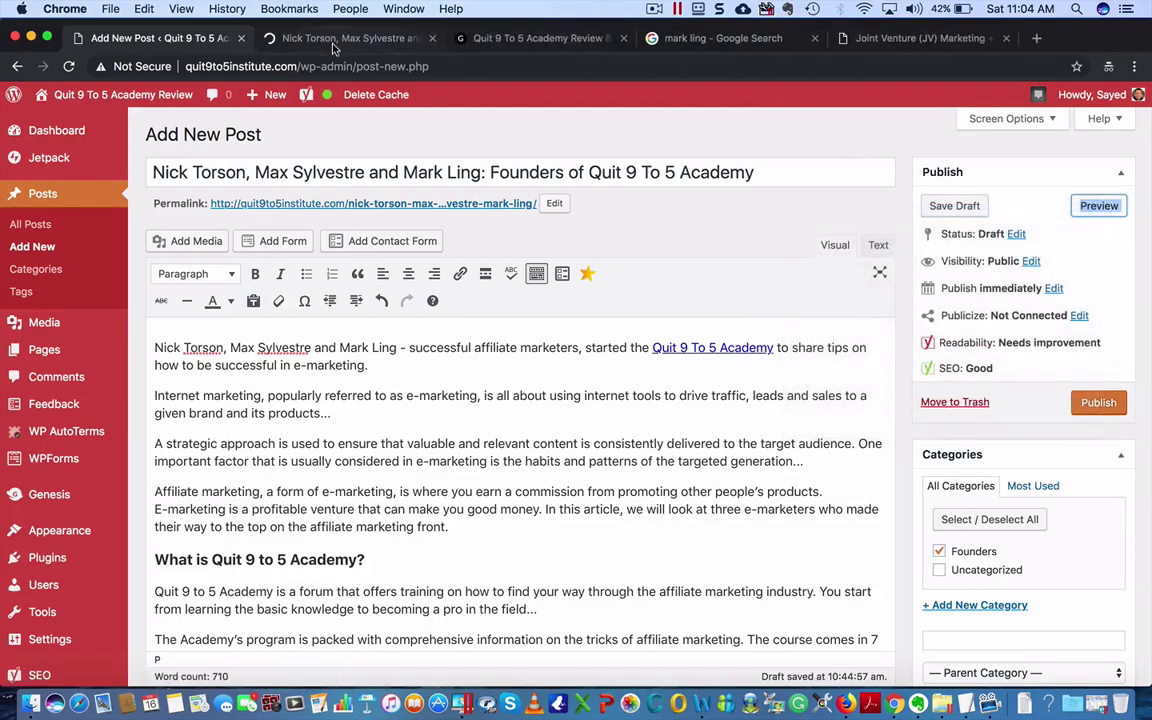
click(332, 40)
scroll(546, 530, down, 15)
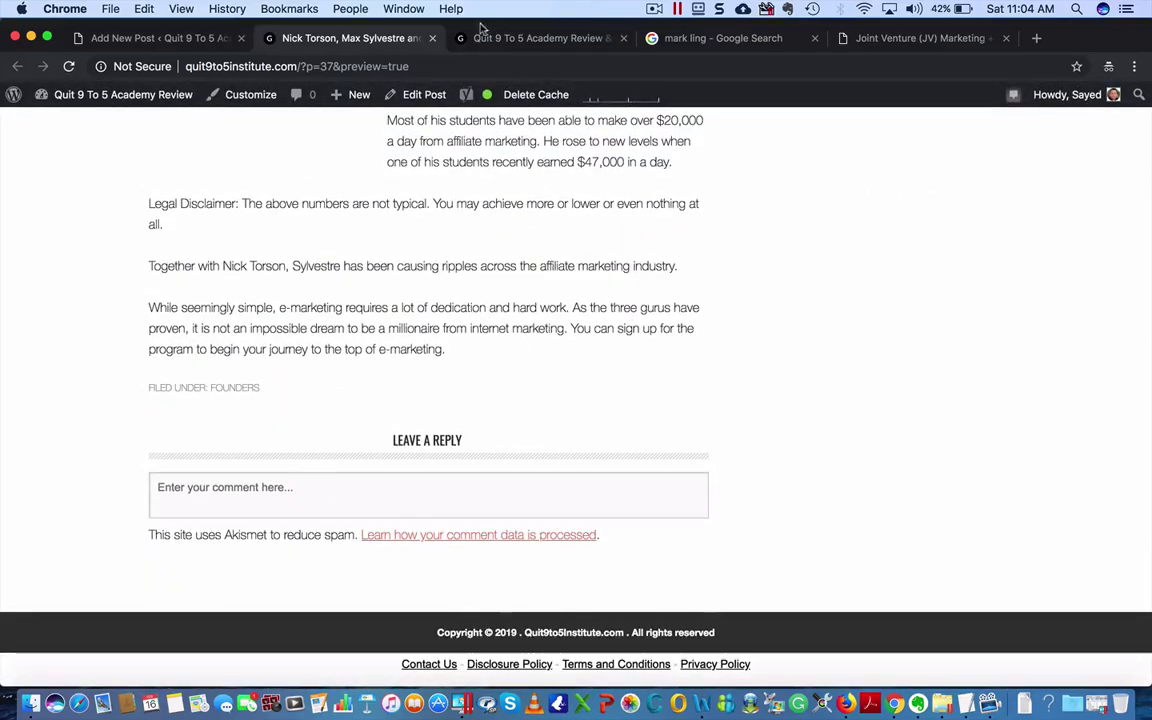
key(super+w)
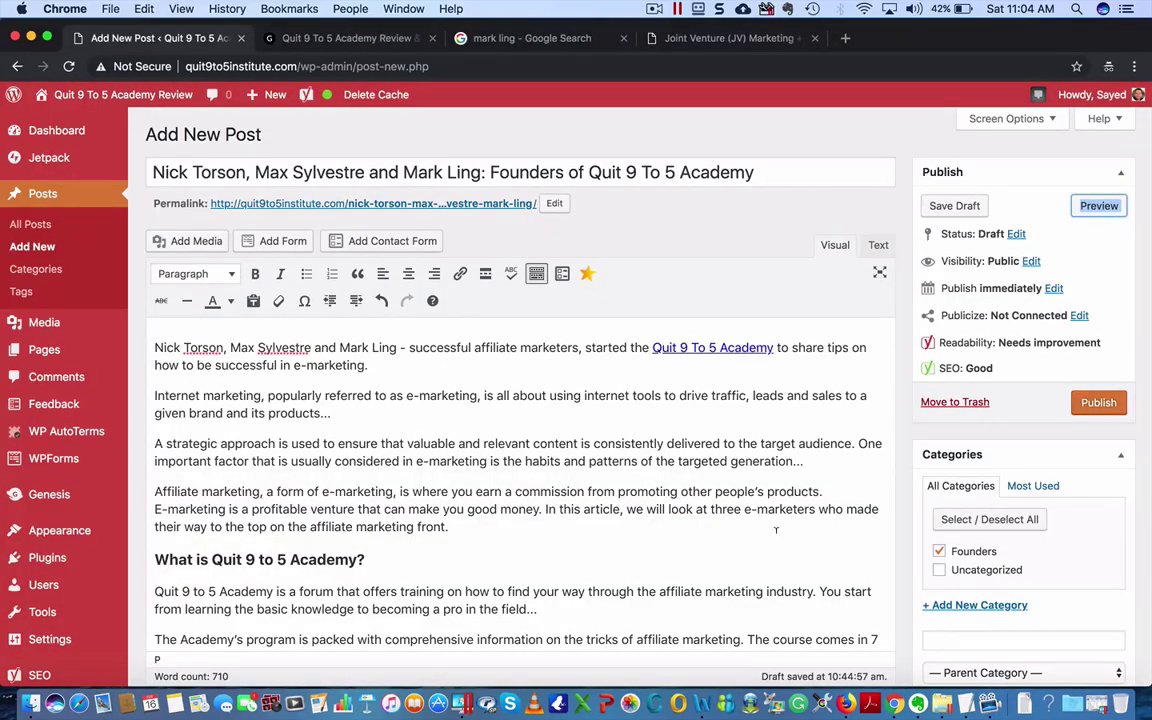
- Publish the founders post and open the live post in a new tab
scroll(1145, 571, down, 10)
scroll(1143, 570, up, 10)
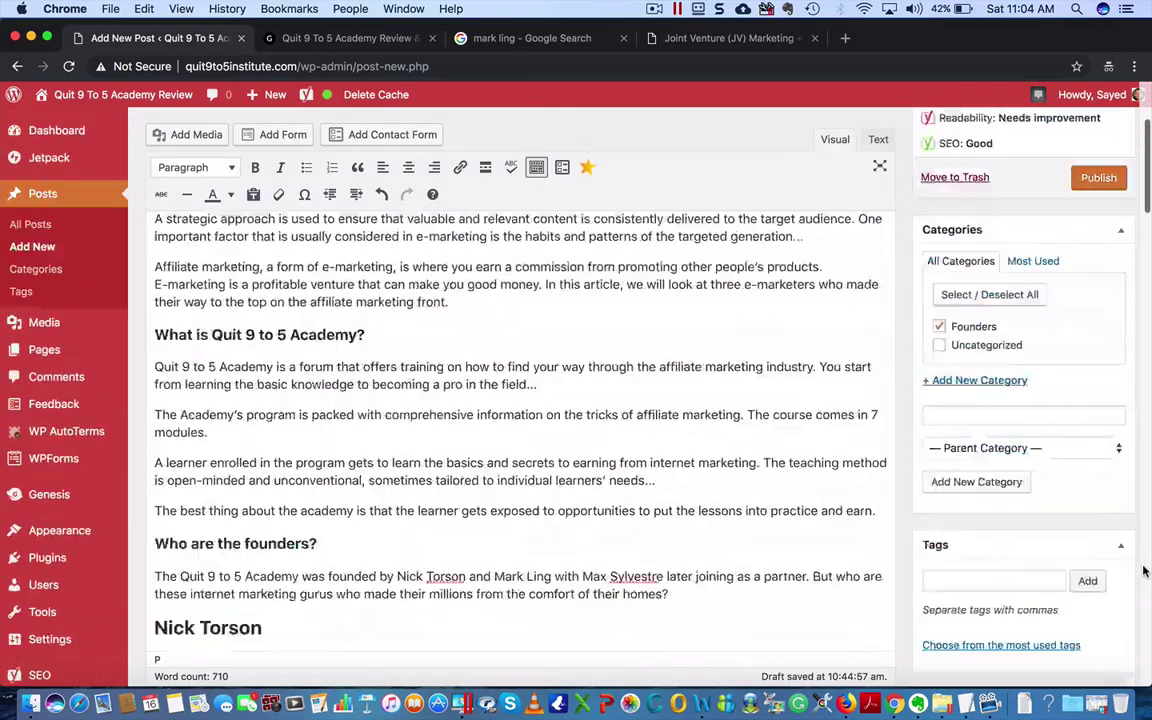
click(1099, 404)
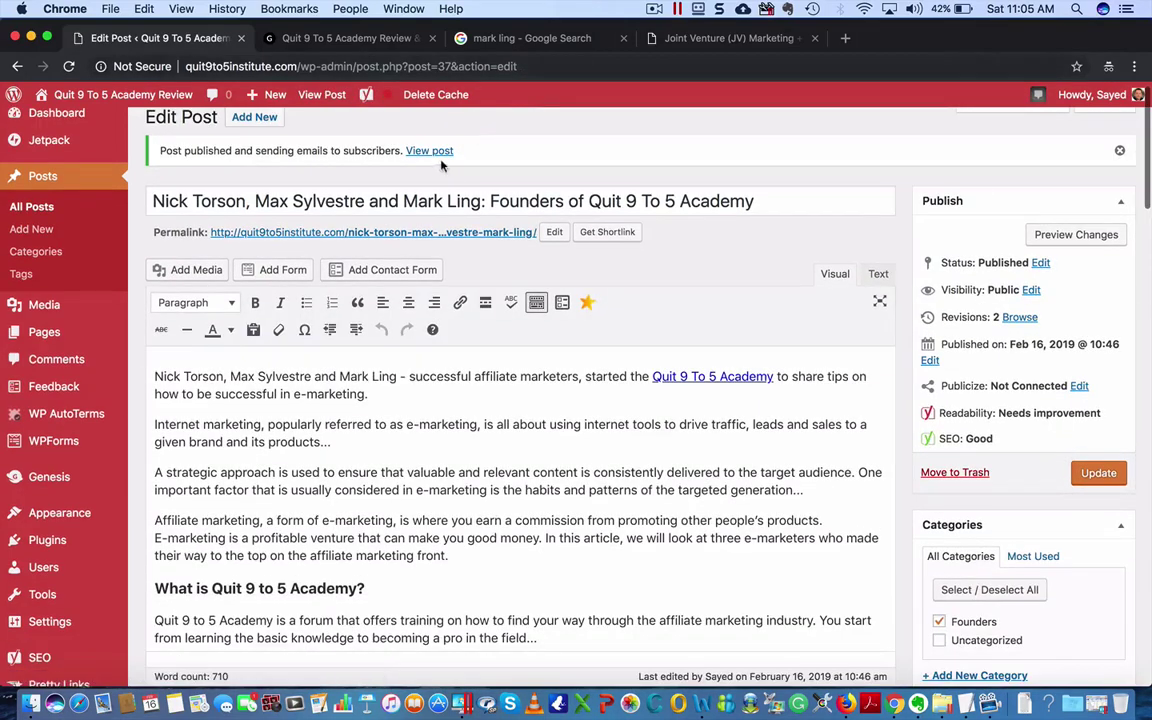
right_click(440, 152)
click(500, 164)
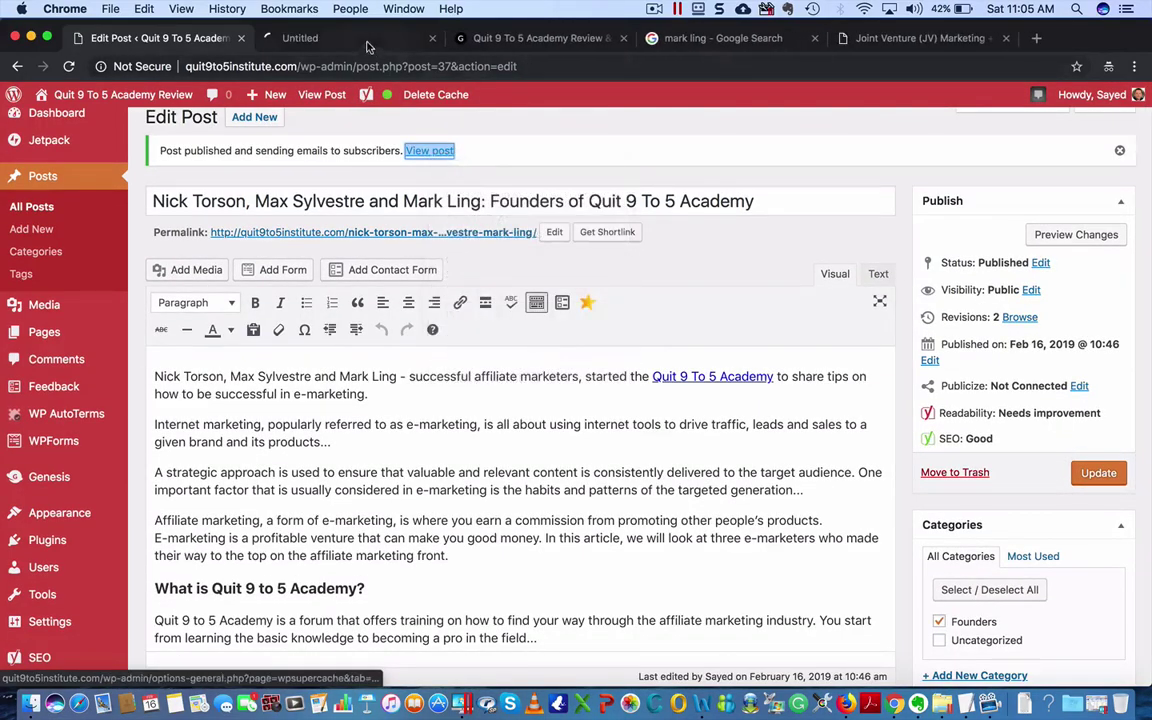
- Close the leftover image search and JV announcement tabs
click(600, 38)
click(621, 38)
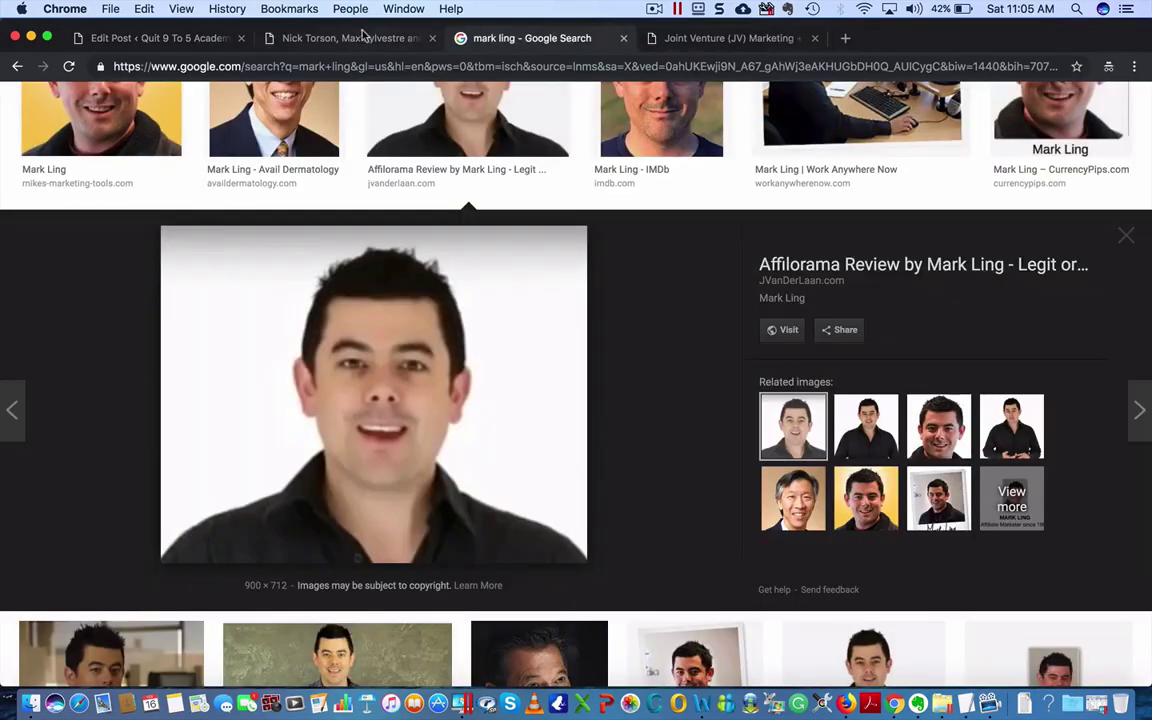
click(620, 38)
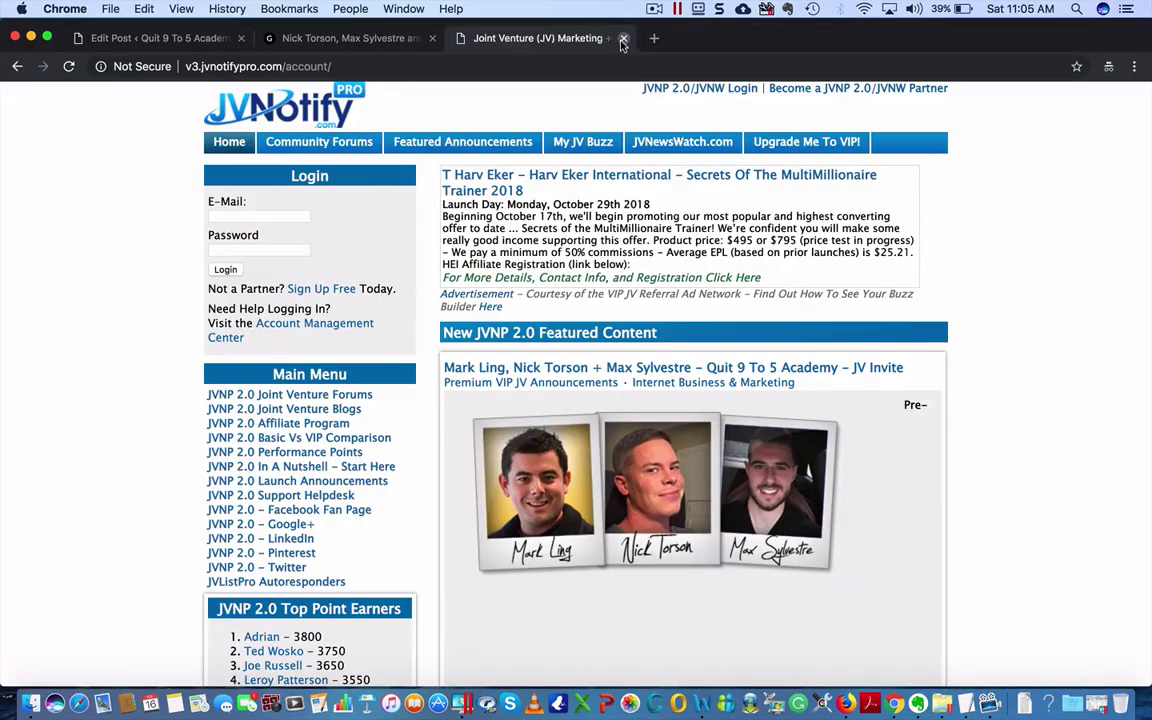
click(621, 38)
- Scroll through the published founders post on the live site, then go to the homepage
scroll(543, 489, down, 2)
scroll(543, 489, up, 2)
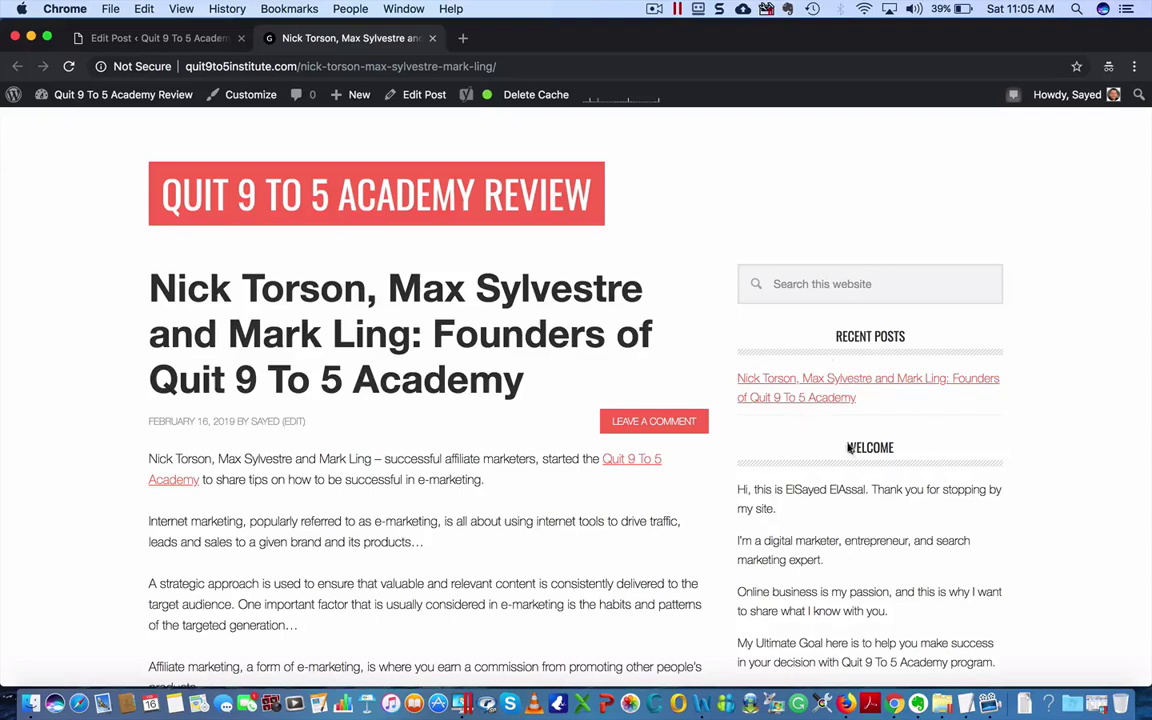
scroll(846, 592, down, 1)
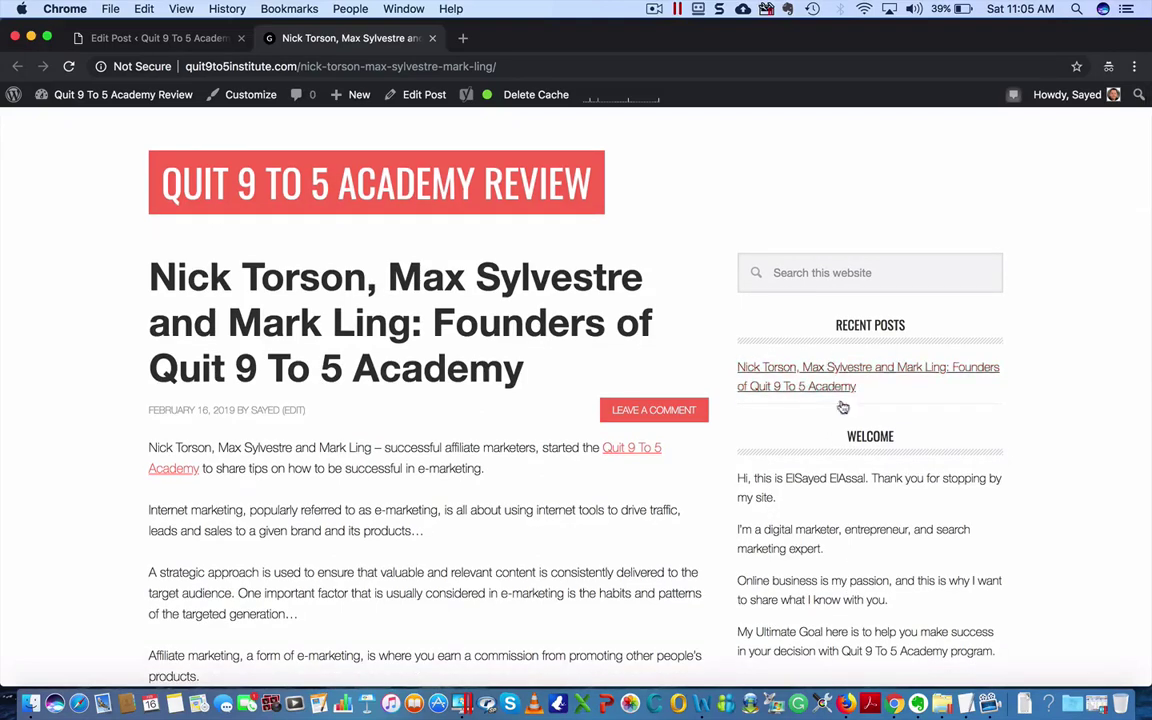
scroll(856, 620, down, 20)
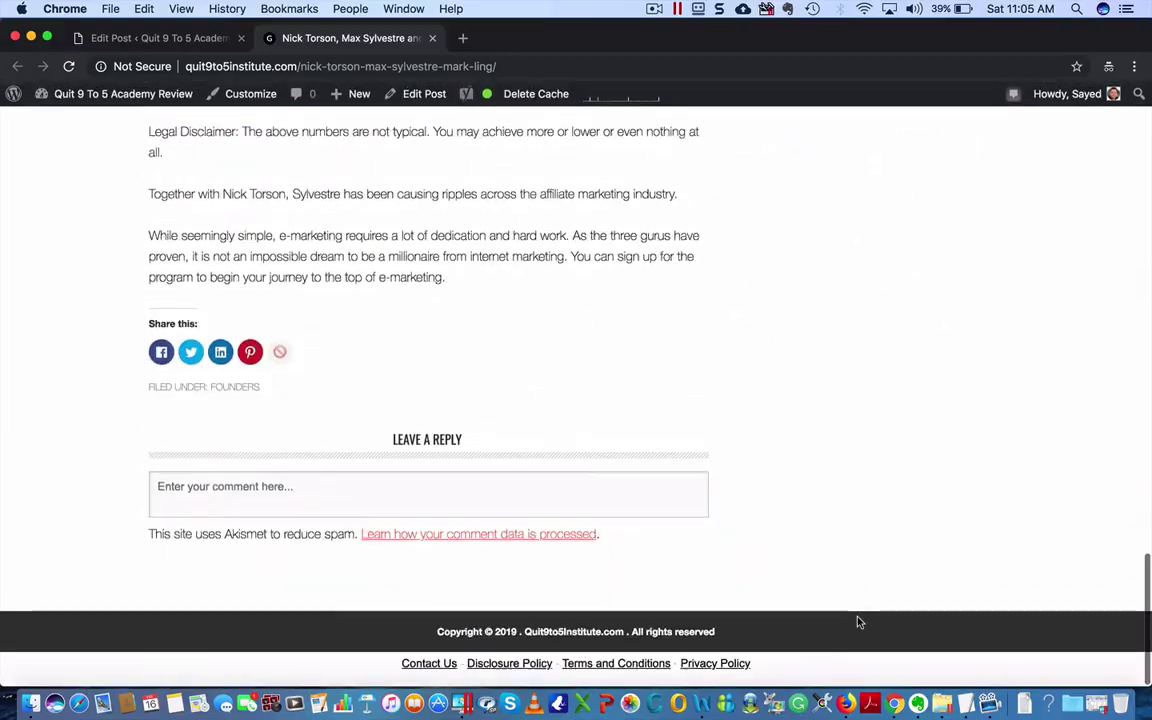
scroll(857, 622, up, 20)
scroll(857, 622, down, 14)
scroll(857, 622, down, 5)
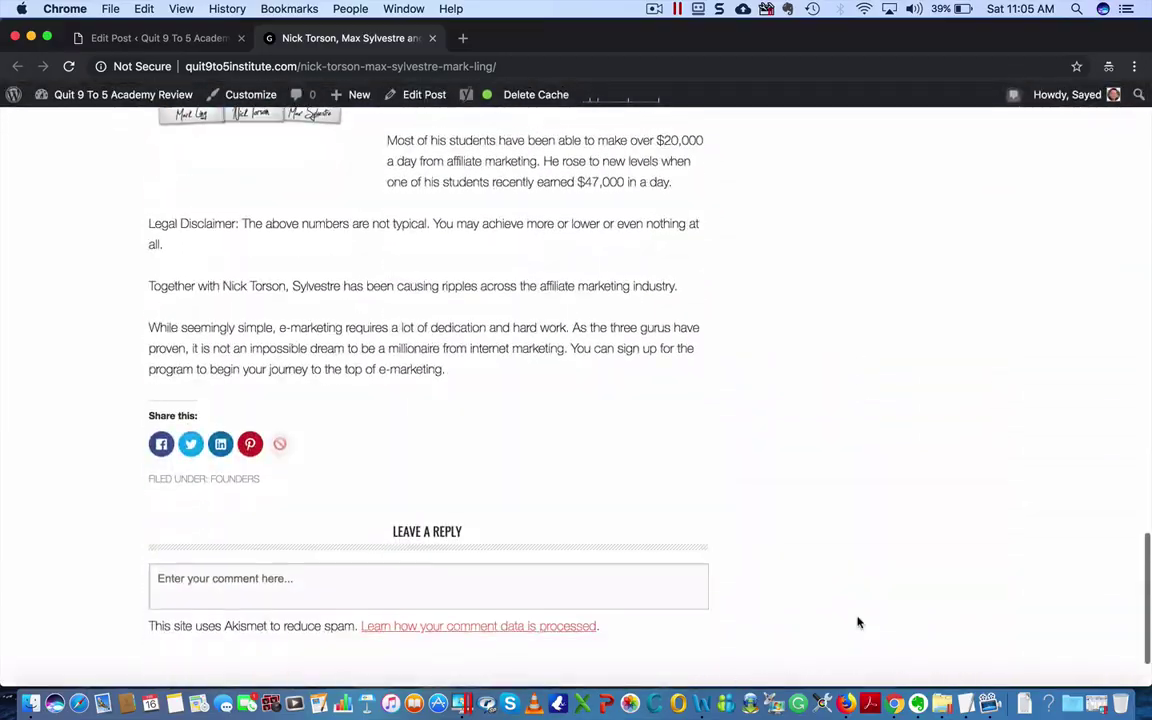
scroll(859, 620, up, 20)
click(445, 219)
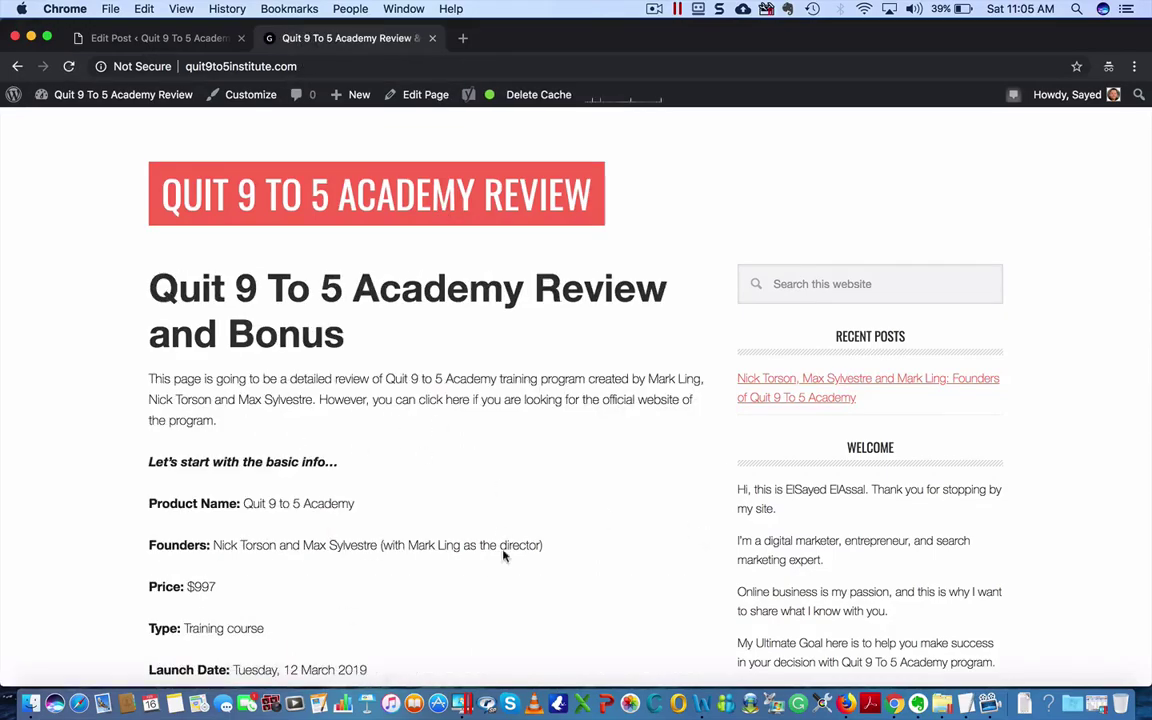
- Scroll the Quit 9 To 5 Academy Review and Bonus homepage down to the footer and back
scroll(915, 478, down, 10)
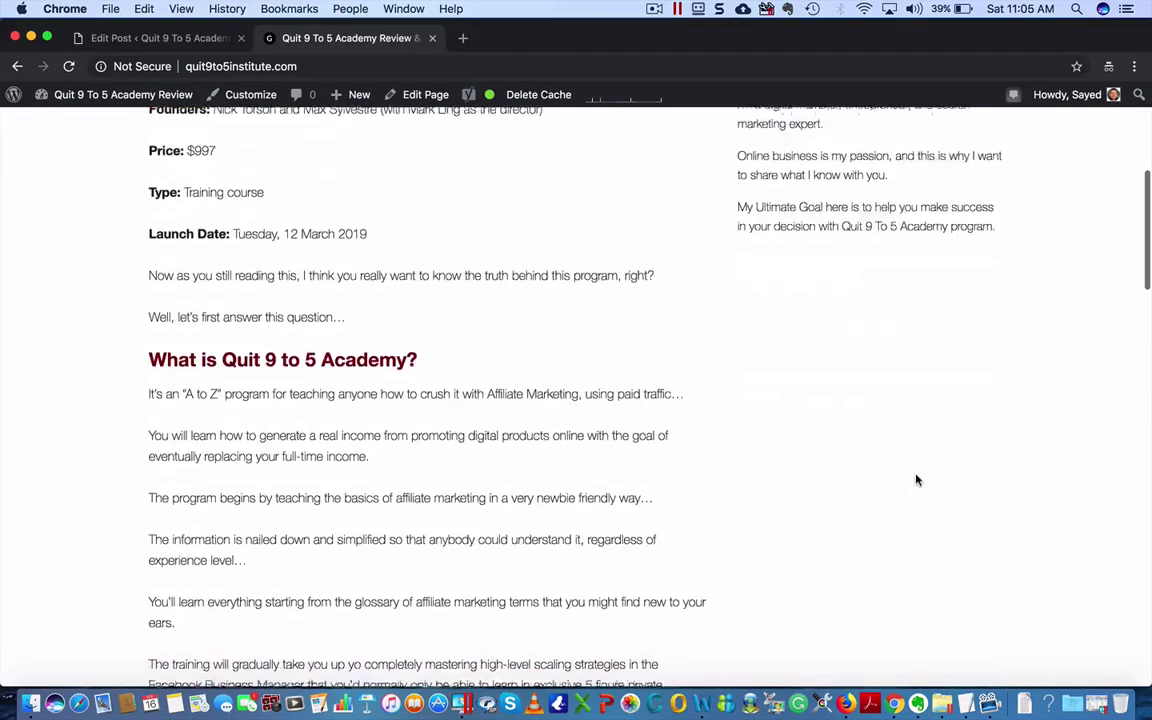
scroll(915, 478, up, 10)
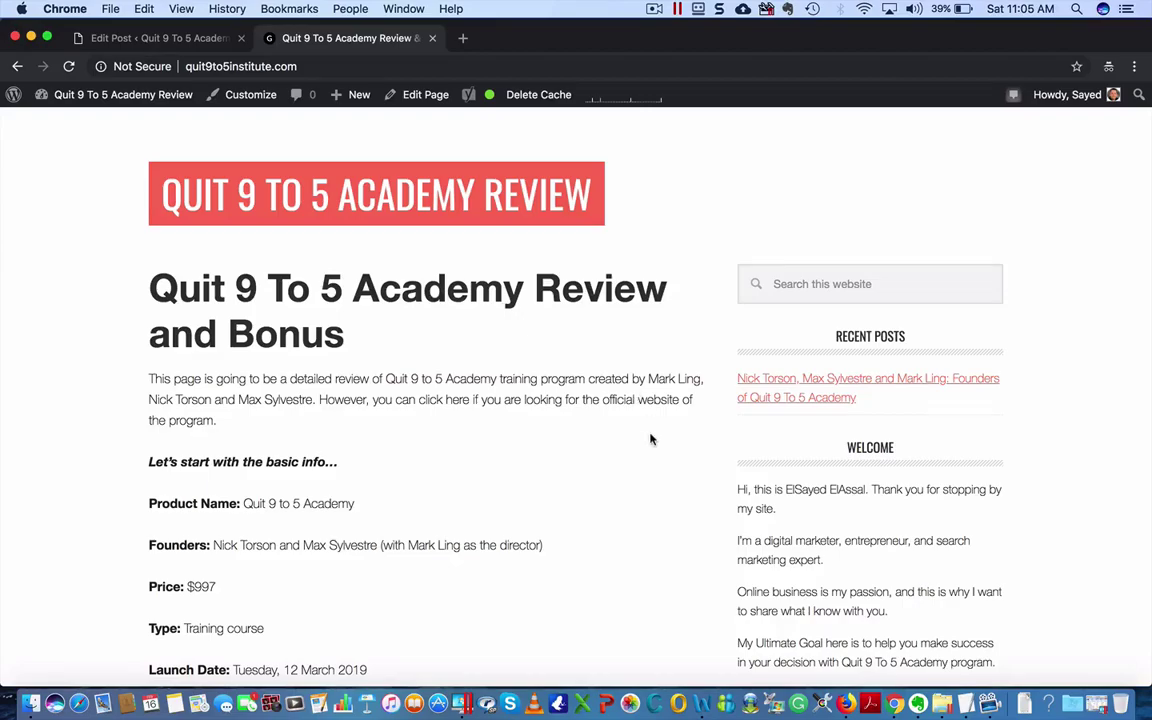
scroll(650, 439, down, 20)
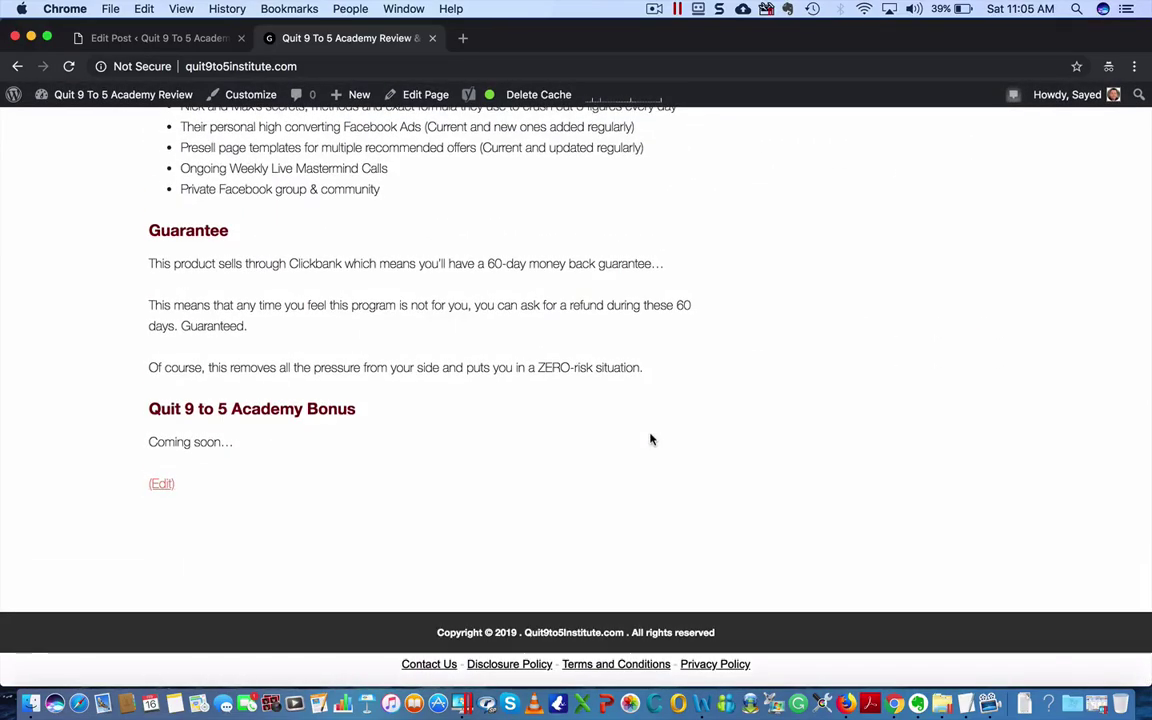
scroll(650, 439, up, 20)
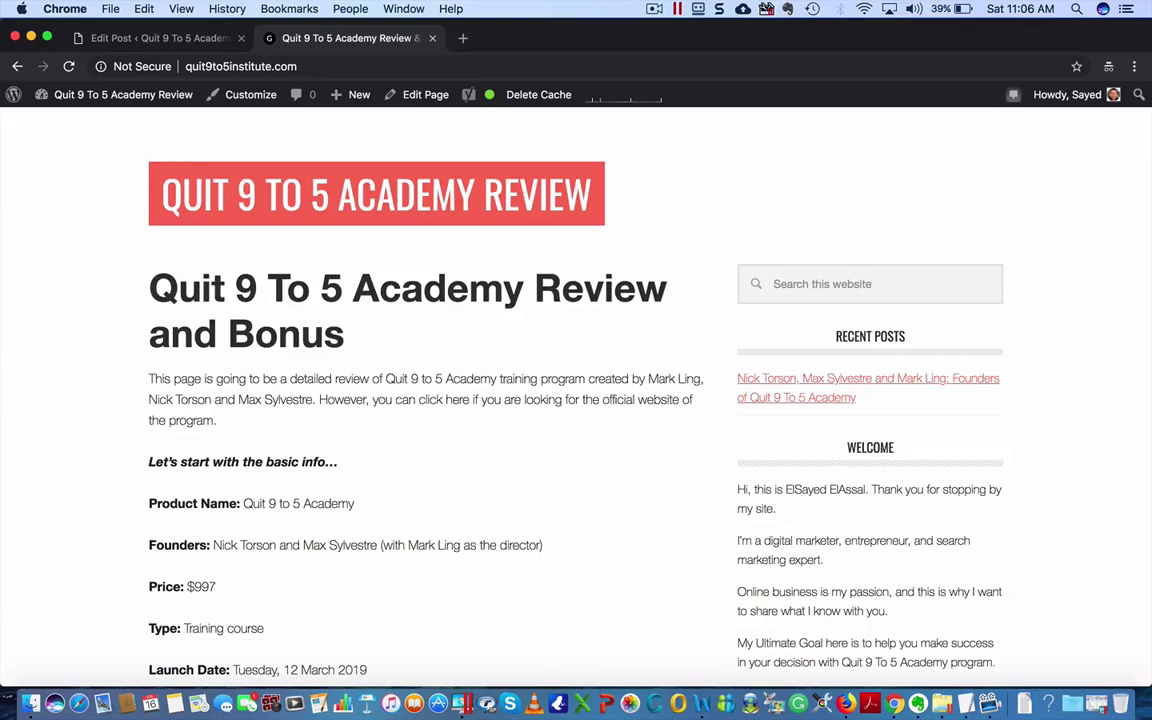
- In Widgets, move Text: Welcome above Recent Posts in the Primary Sidebar
mouse_move(72, 100)
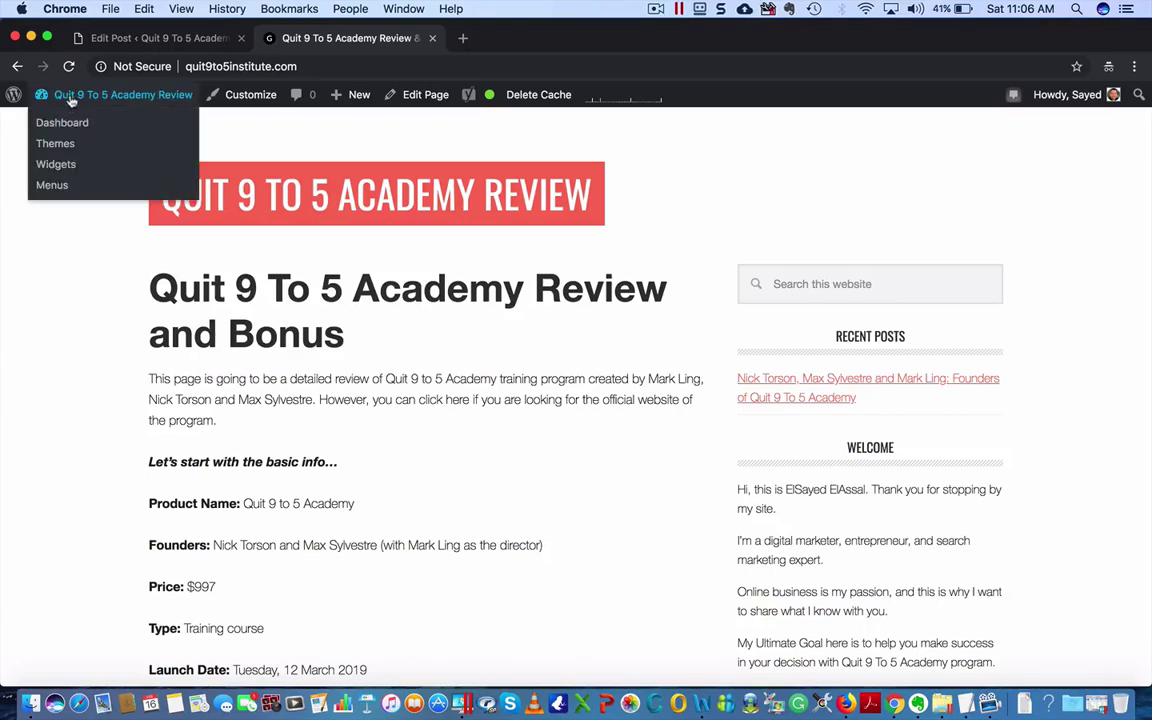
click(56, 163)
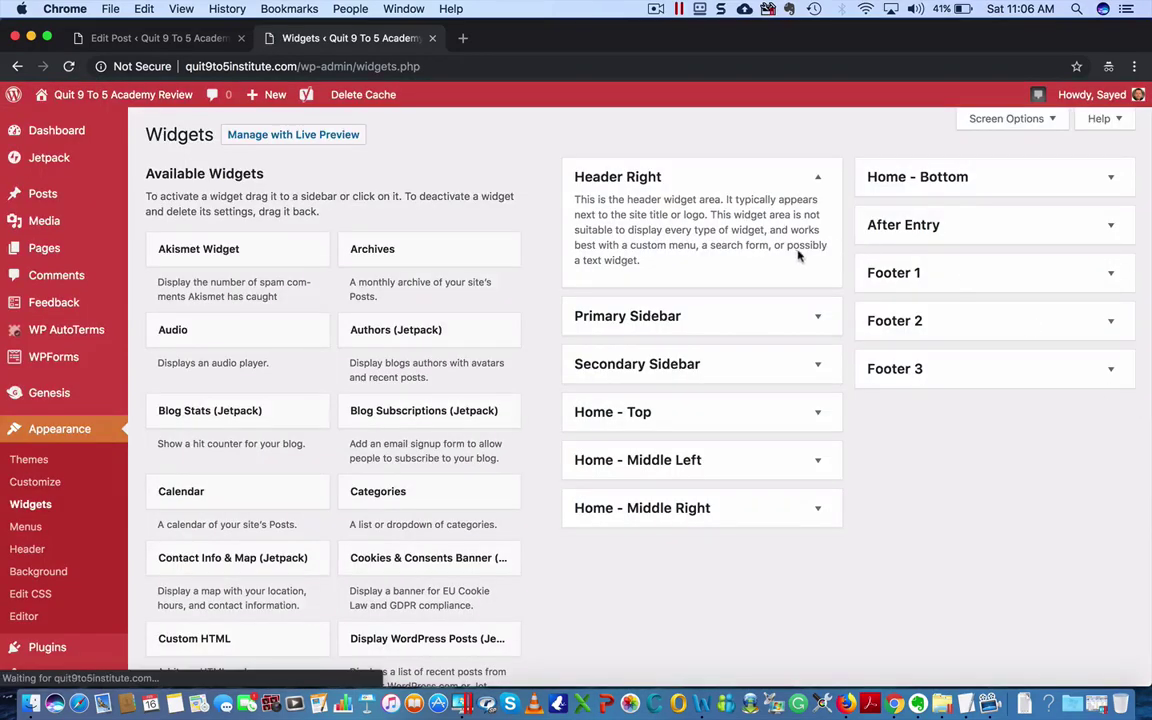
click(705, 316)
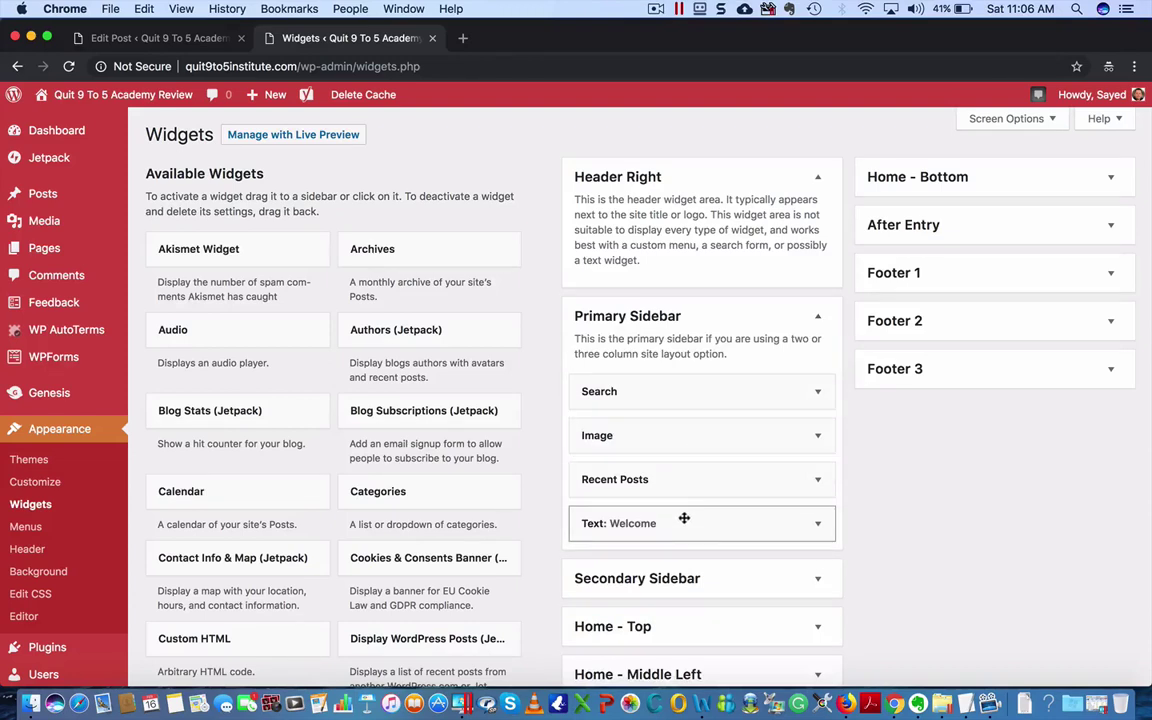
drag(612, 522, 689, 470)
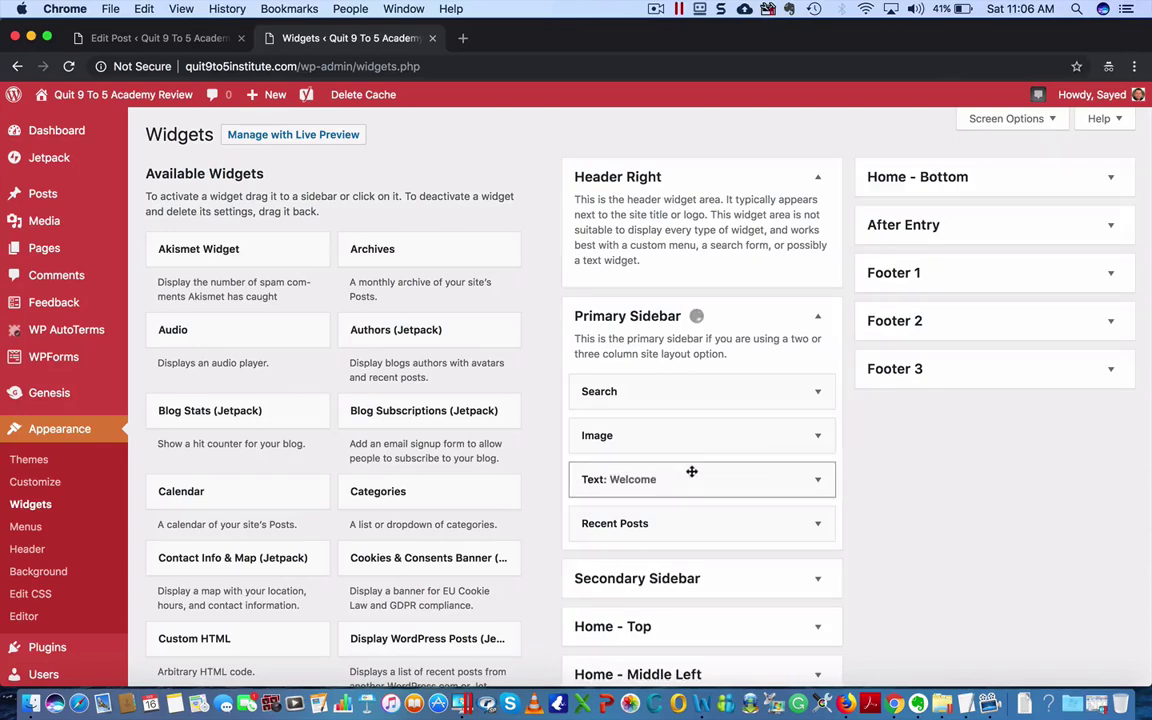
scroll(861, 522, down, 3)
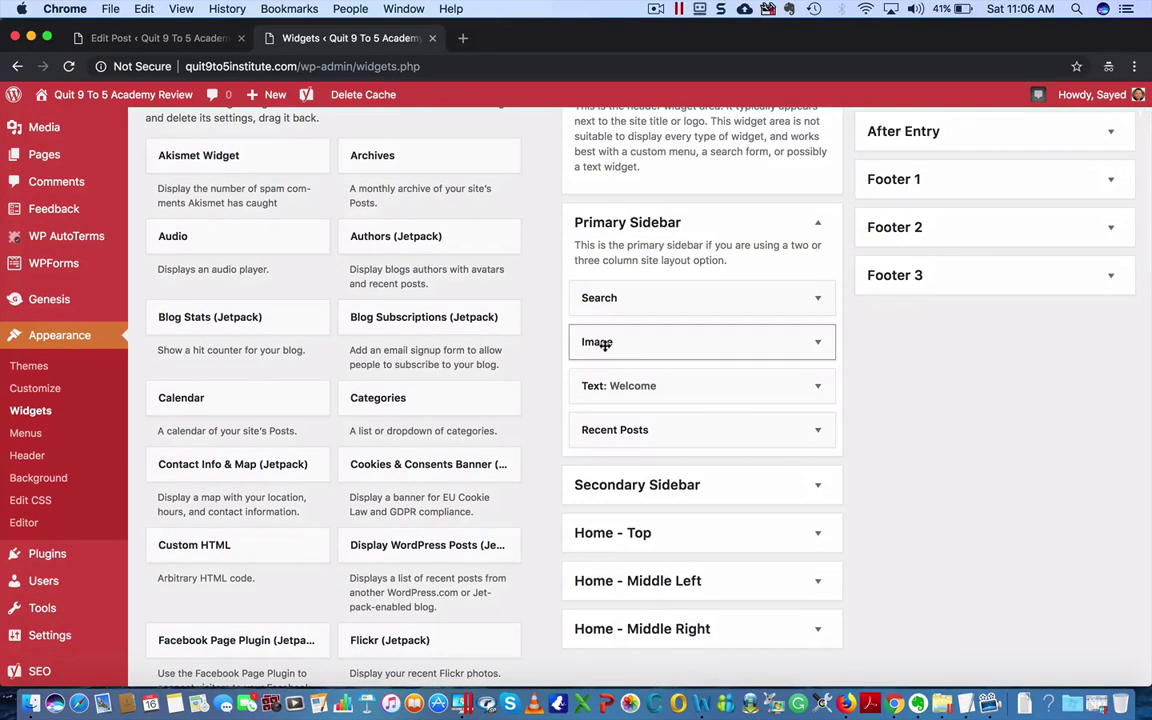
click(776, 357)
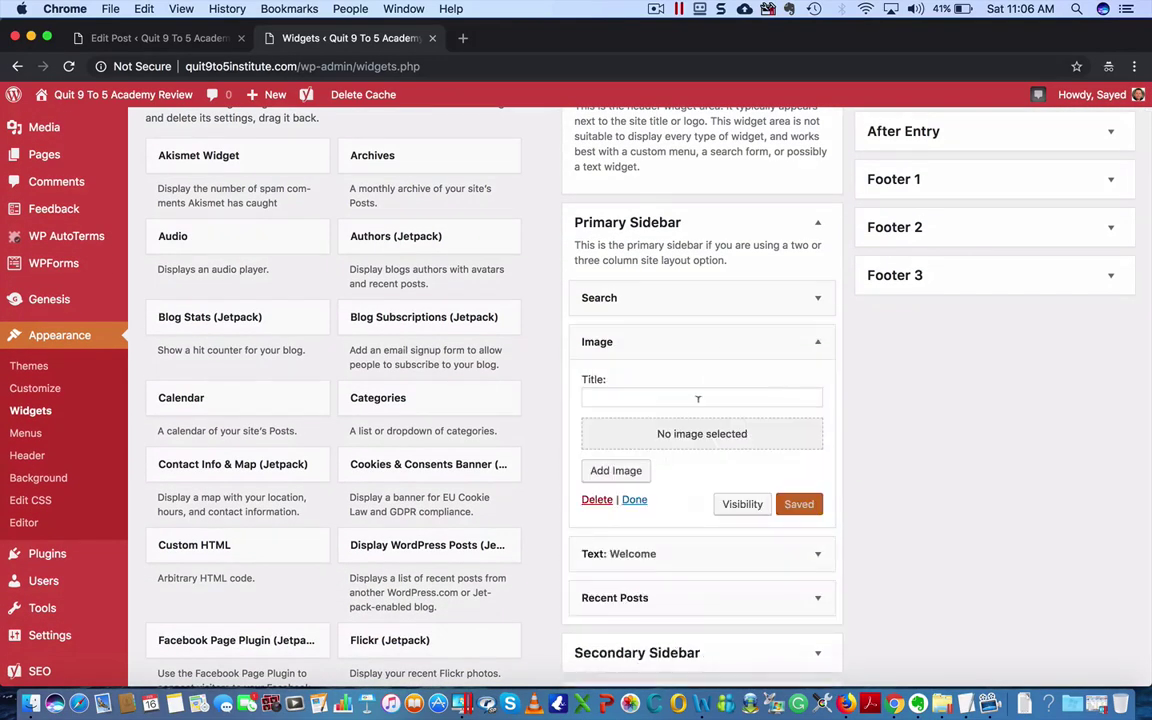
click(818, 342)
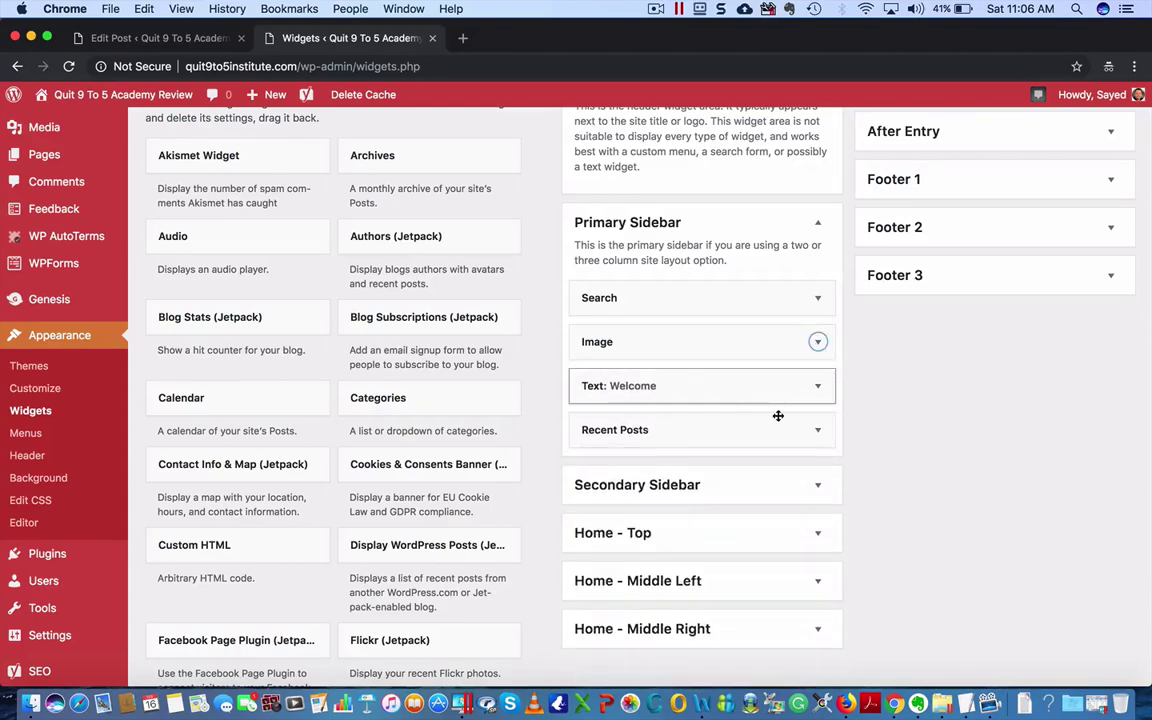
scroll(867, 512, down, 3)
scroll(867, 512, up, 5)
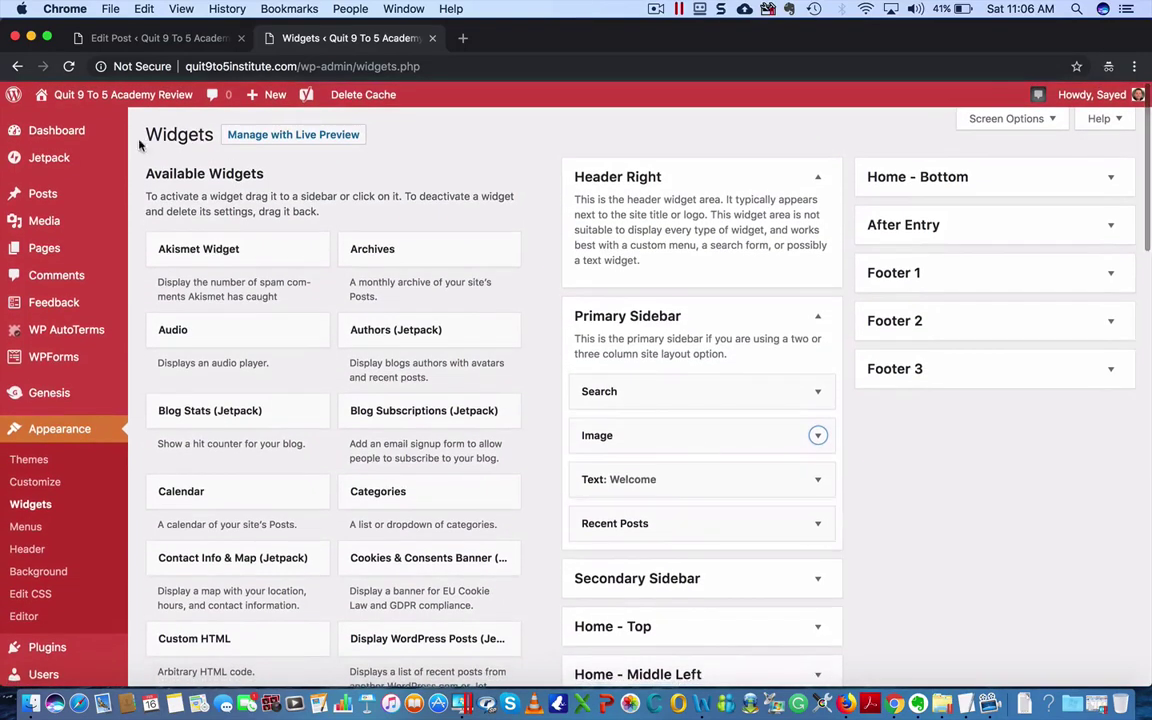
- Visit the live site and check that the sidebar shows Search, then Welcome above Recent Posts
mouse_move(92, 97)
click(68, 120)
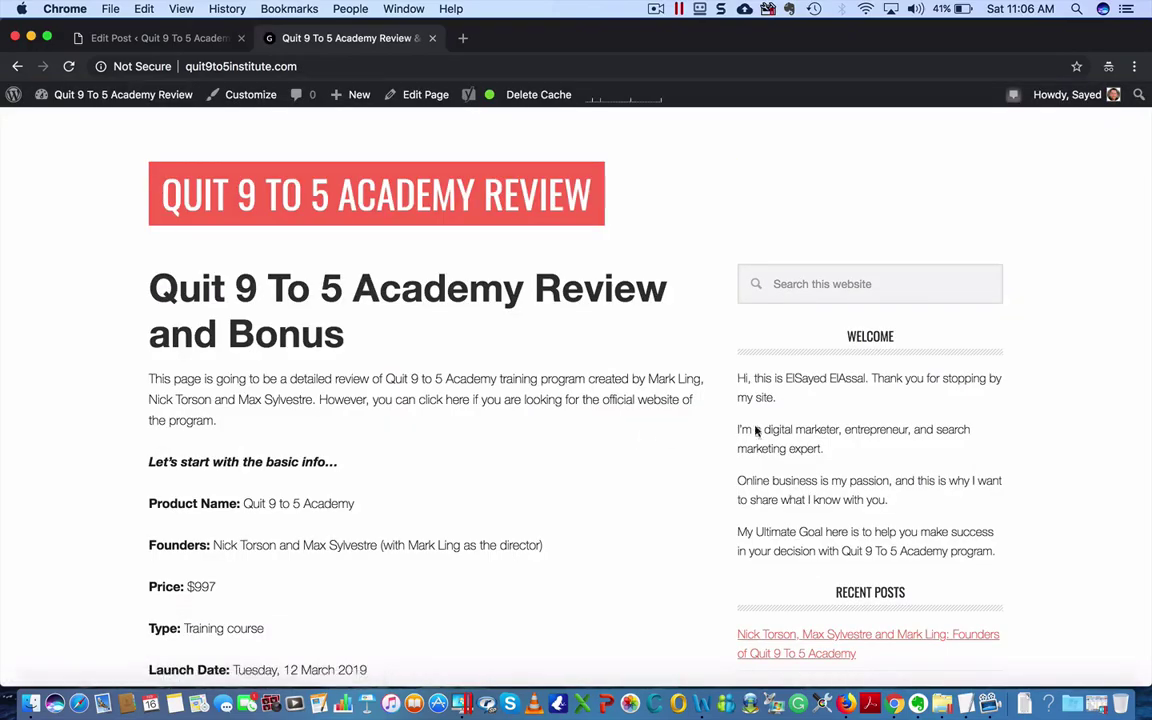
scroll(920, 393, down, 5)
scroll(926, 532, down, 15)
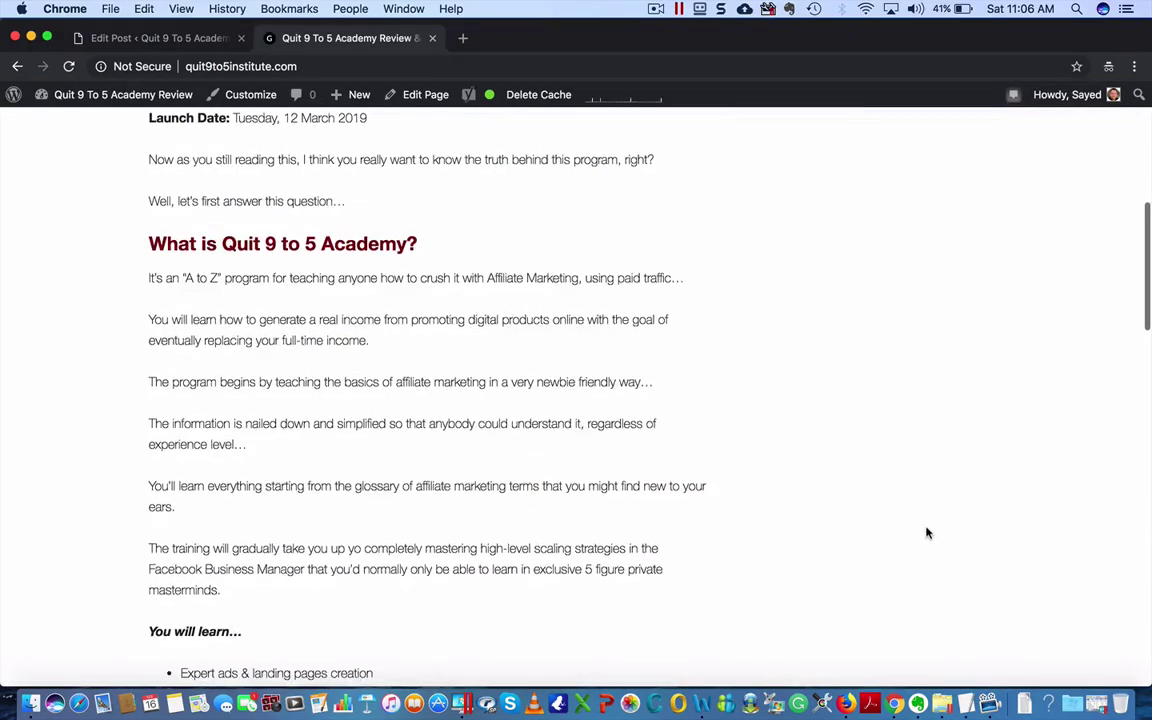
scroll(926, 532, down, 5)
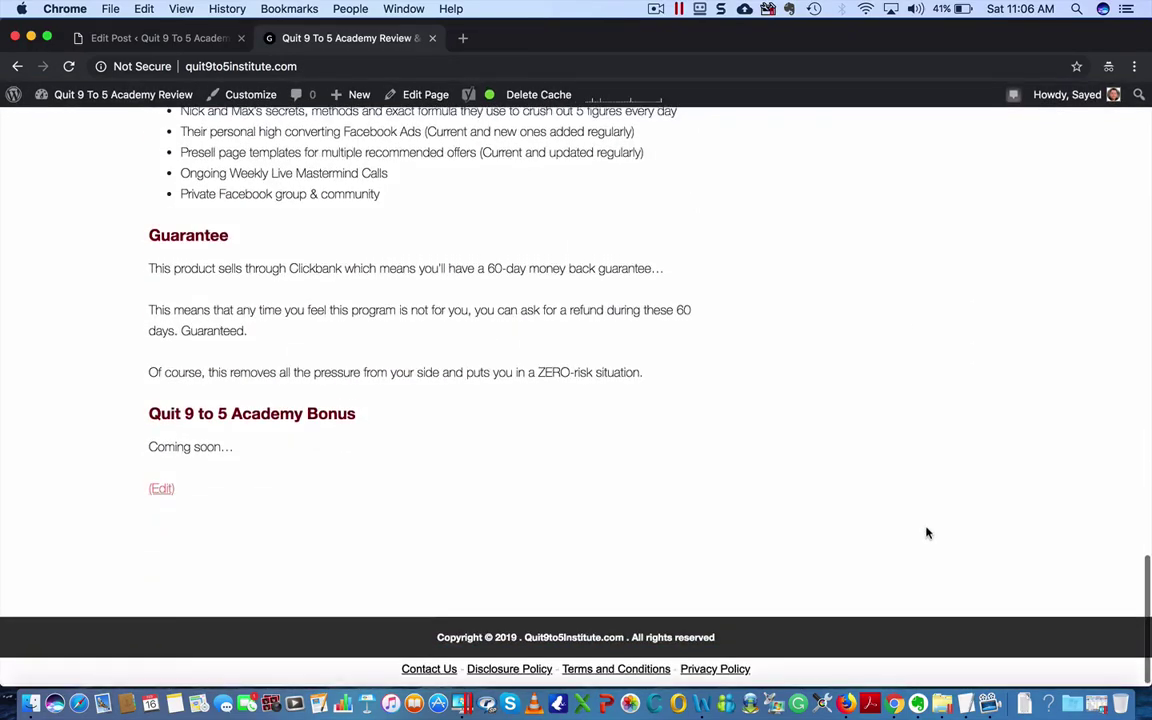
scroll(926, 532, up, 20)
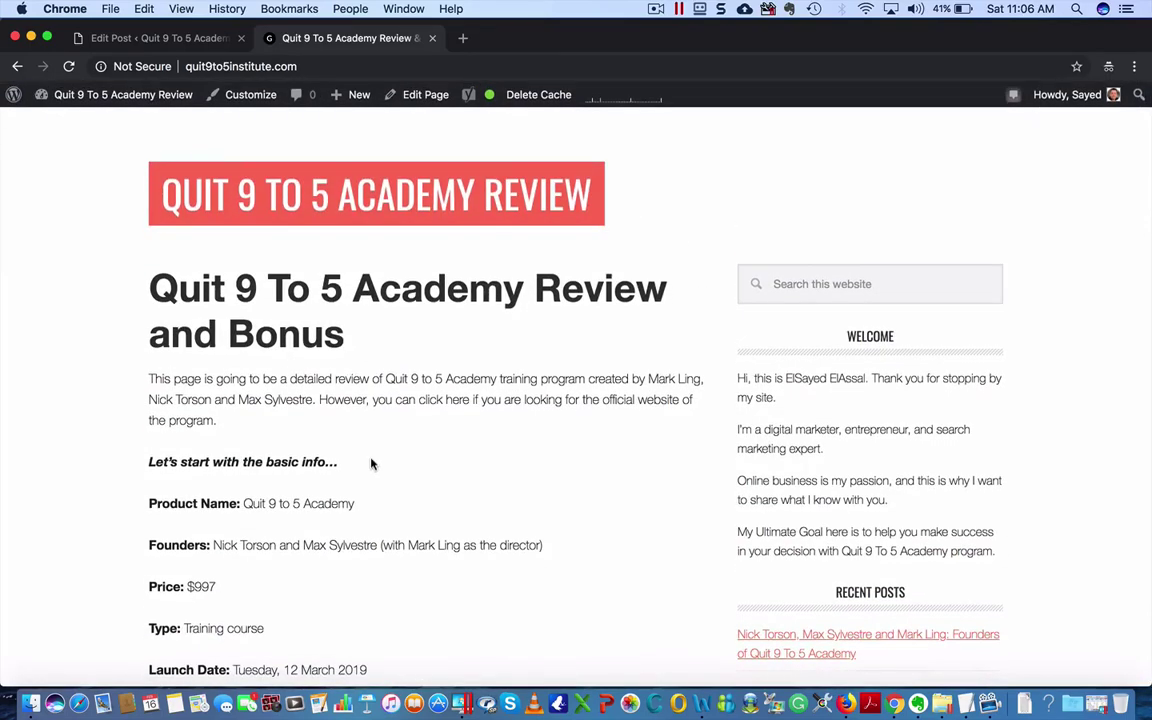